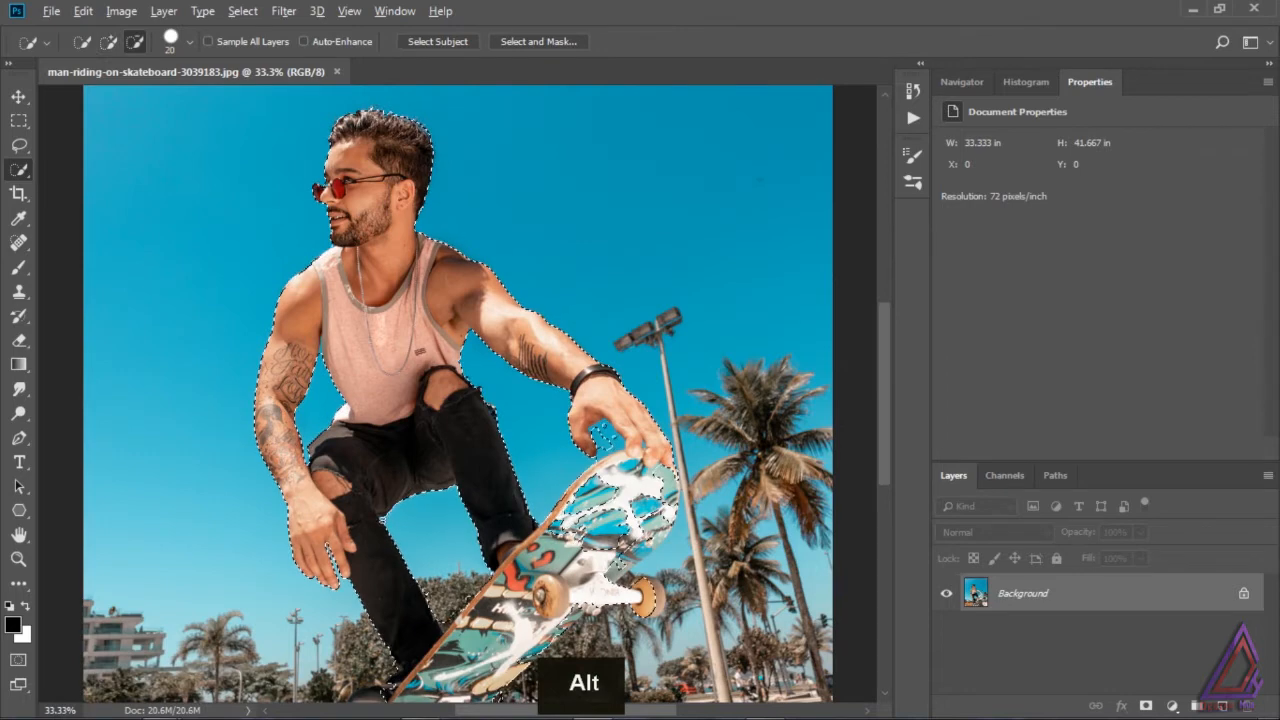
Step: Subtract the patch of sky between the fingers and the skateboard's upper edge from the Quick Selection
{"action": "left_click", "coordinate": [605, 439], "text": "alt"}
{"action": "left_click", "coordinate": [605, 439], "text": "alt"}
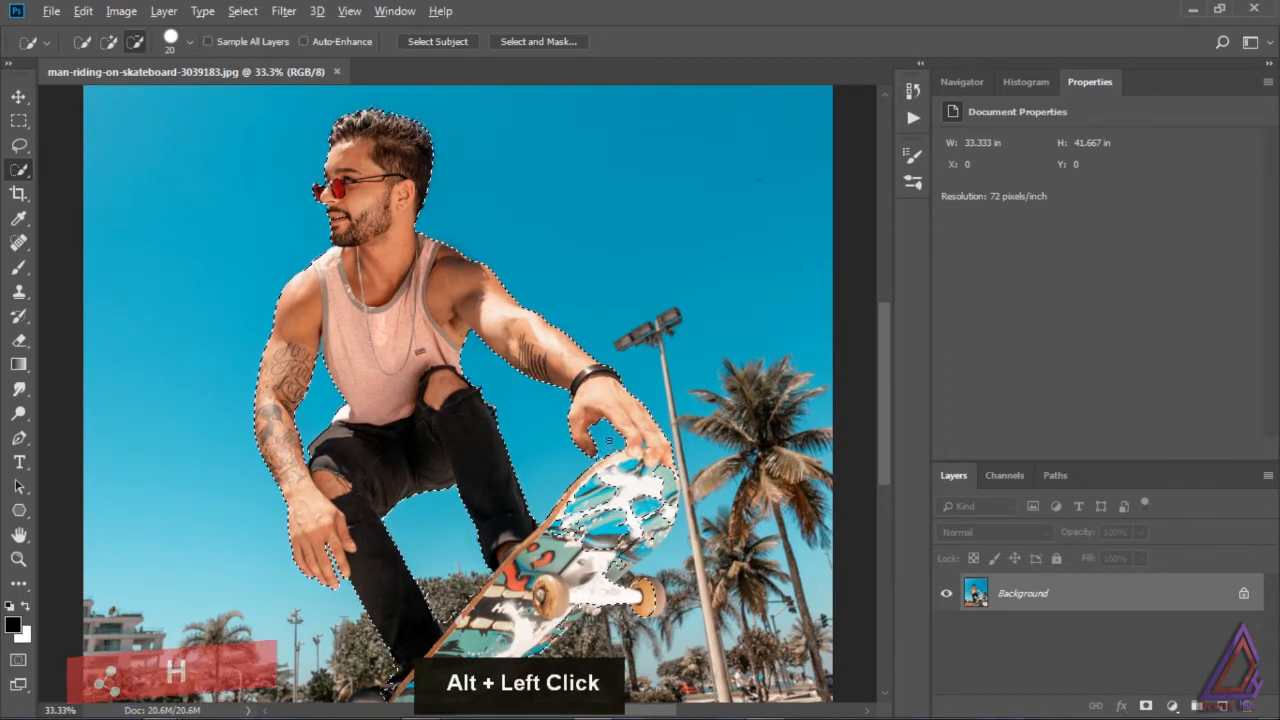
{"action": "left_click", "coordinate": [643, 445], "text": "alt"}
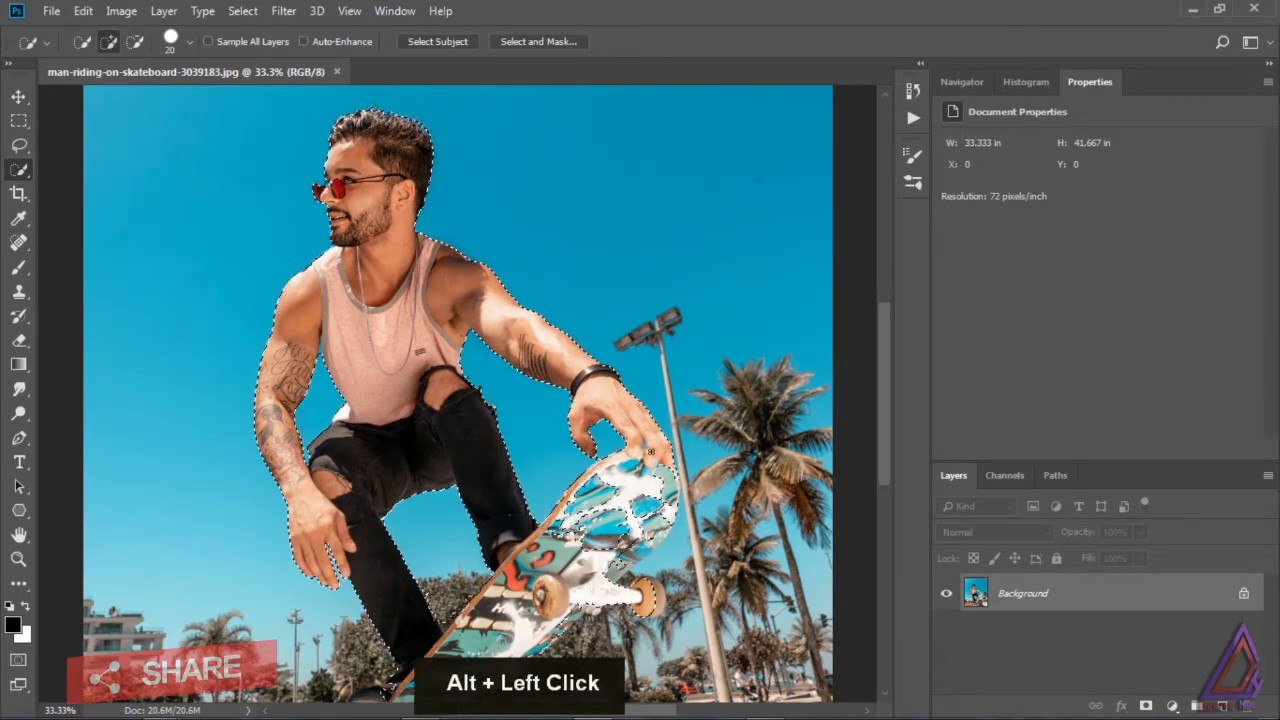
{"action": "left_click", "coordinate": [660, 464], "text": "alt"}
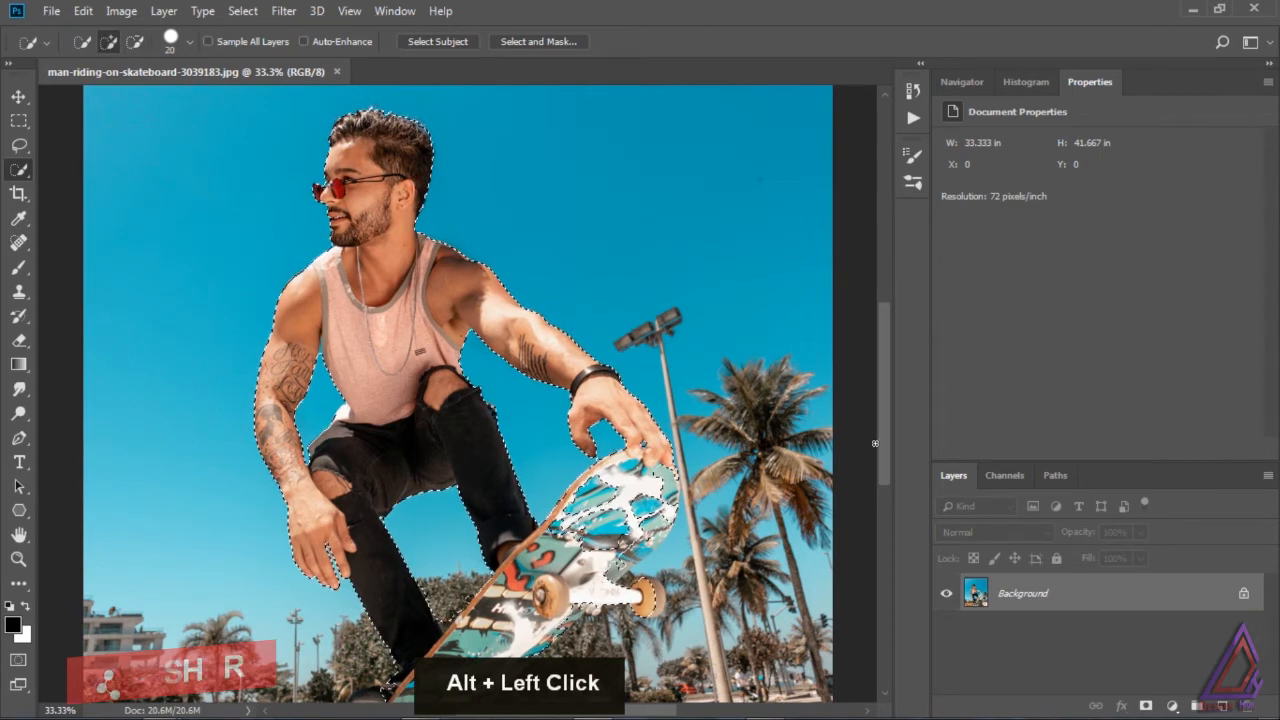
Step: Subtract the background areas beneath the skateboard and around its lower truck and wheels from the selection
{"action": "left_click_drag", "start_coordinate": [881, 455], "coordinate": [887, 486]}
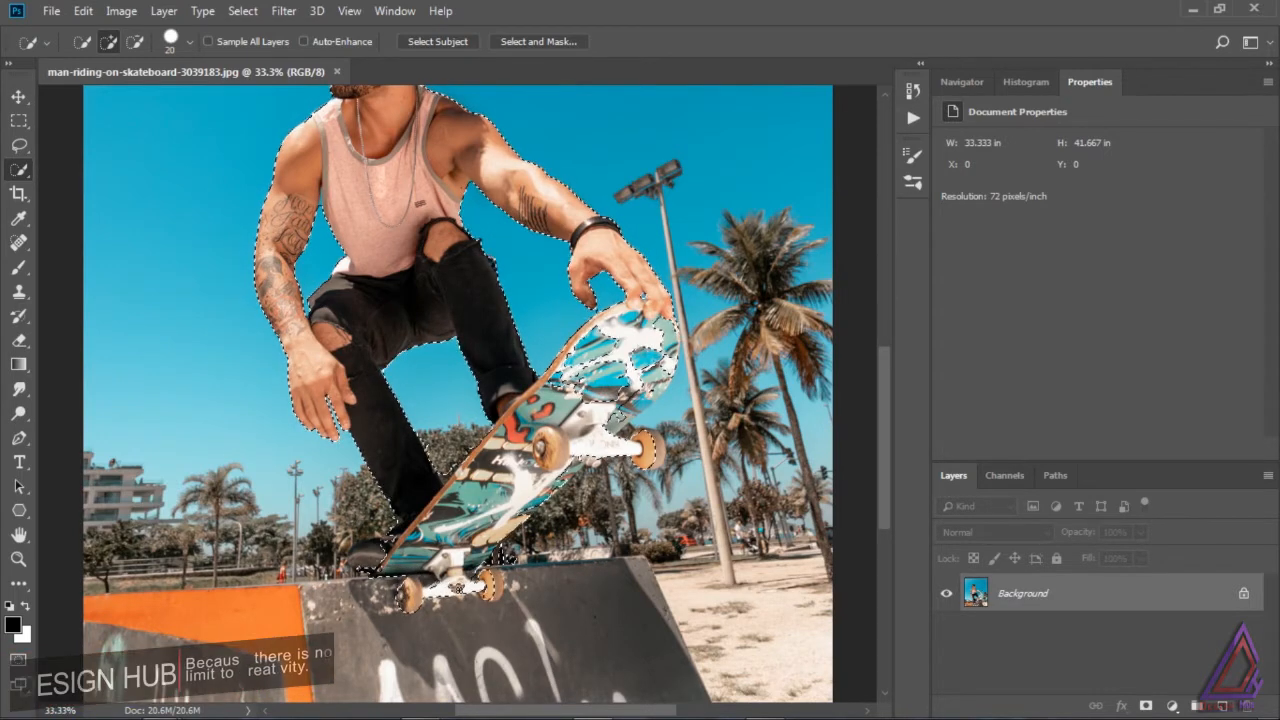
{"action": "left_click", "coordinate": [520, 567], "text": "alt"}
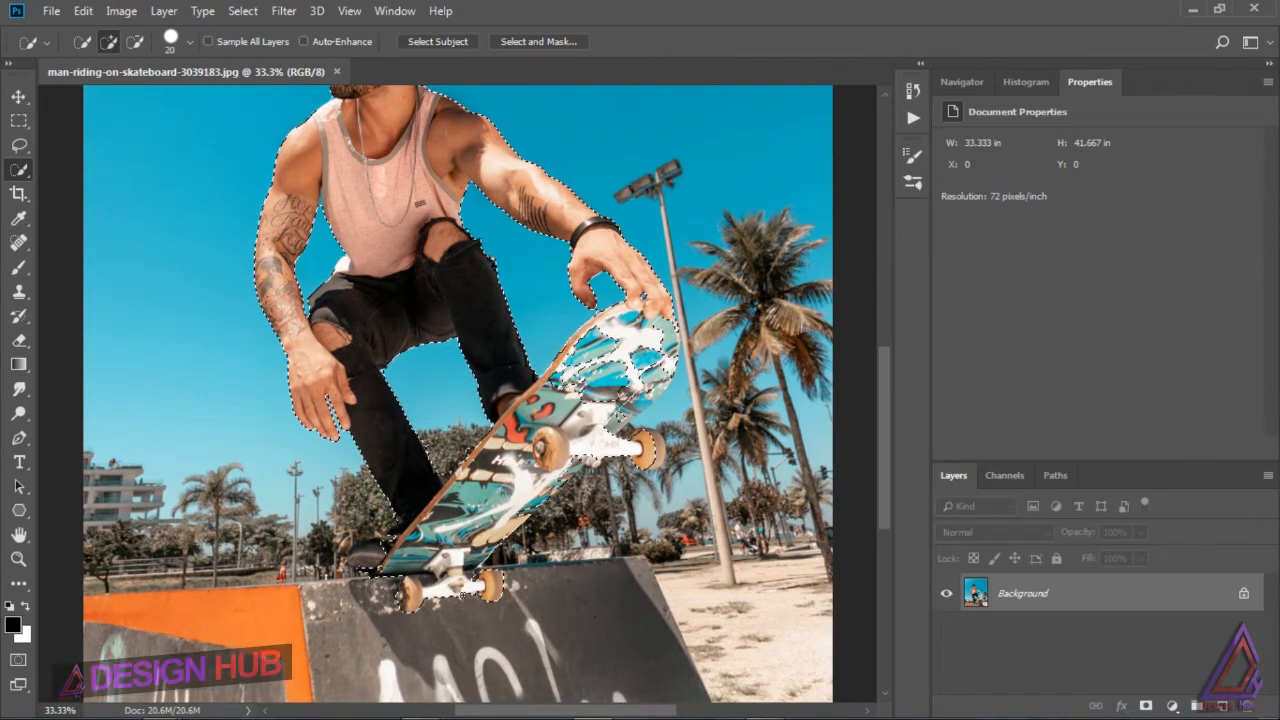
{"action": "left_click", "coordinate": [462, 594], "text": "alt"}
{"action": "left_click", "coordinate": [466, 580], "text": "alt"}
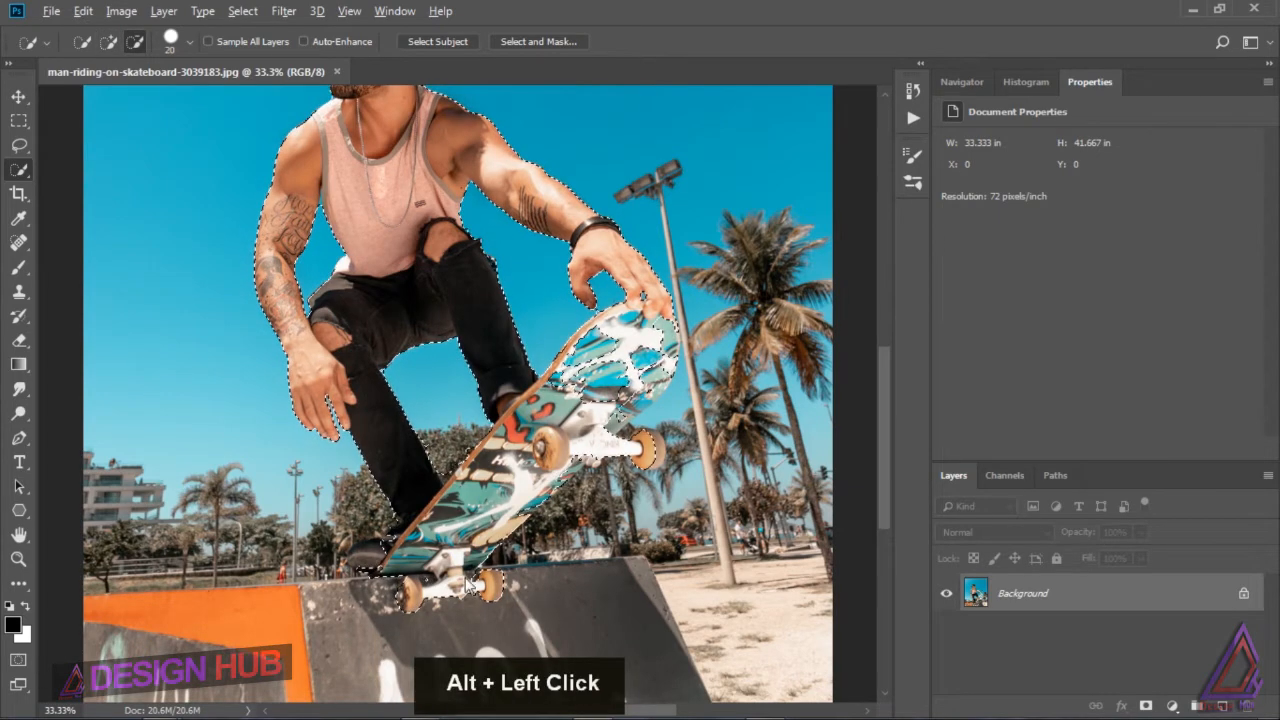
{"action": "left_click", "coordinate": [470, 575], "text": "alt"}
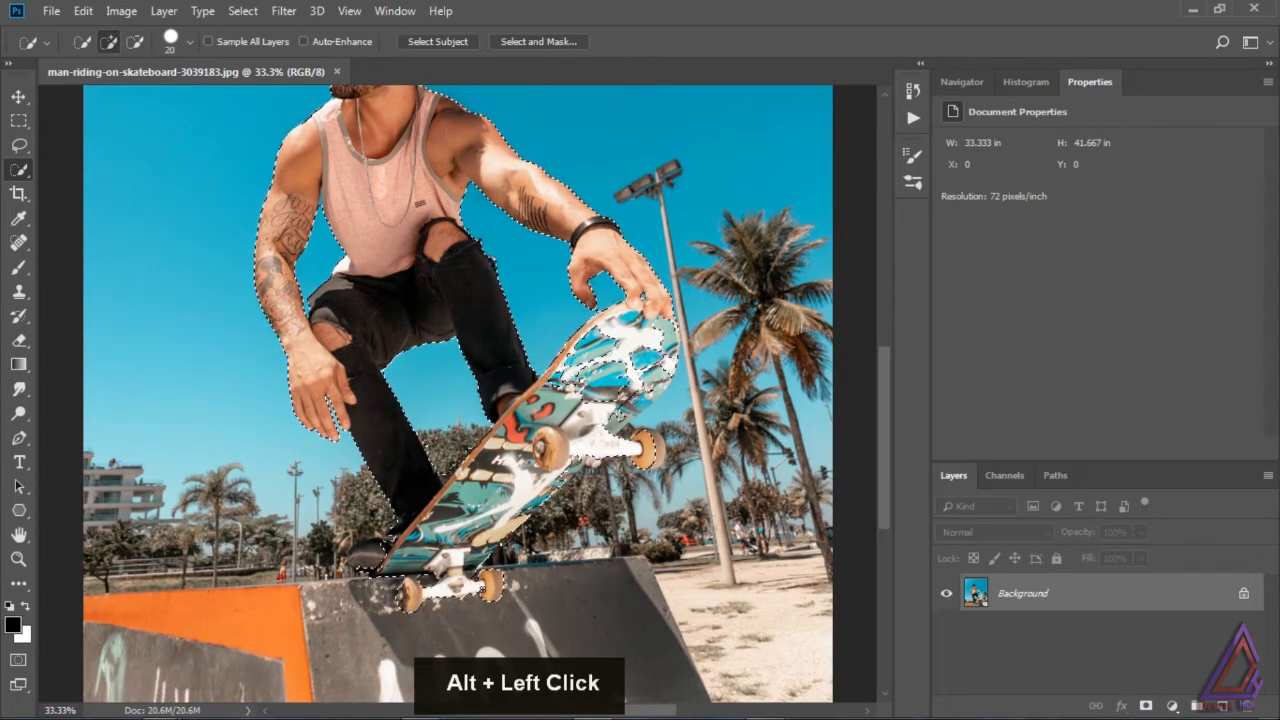
{"action": "left_click", "coordinate": [524, 590], "text": "alt"}
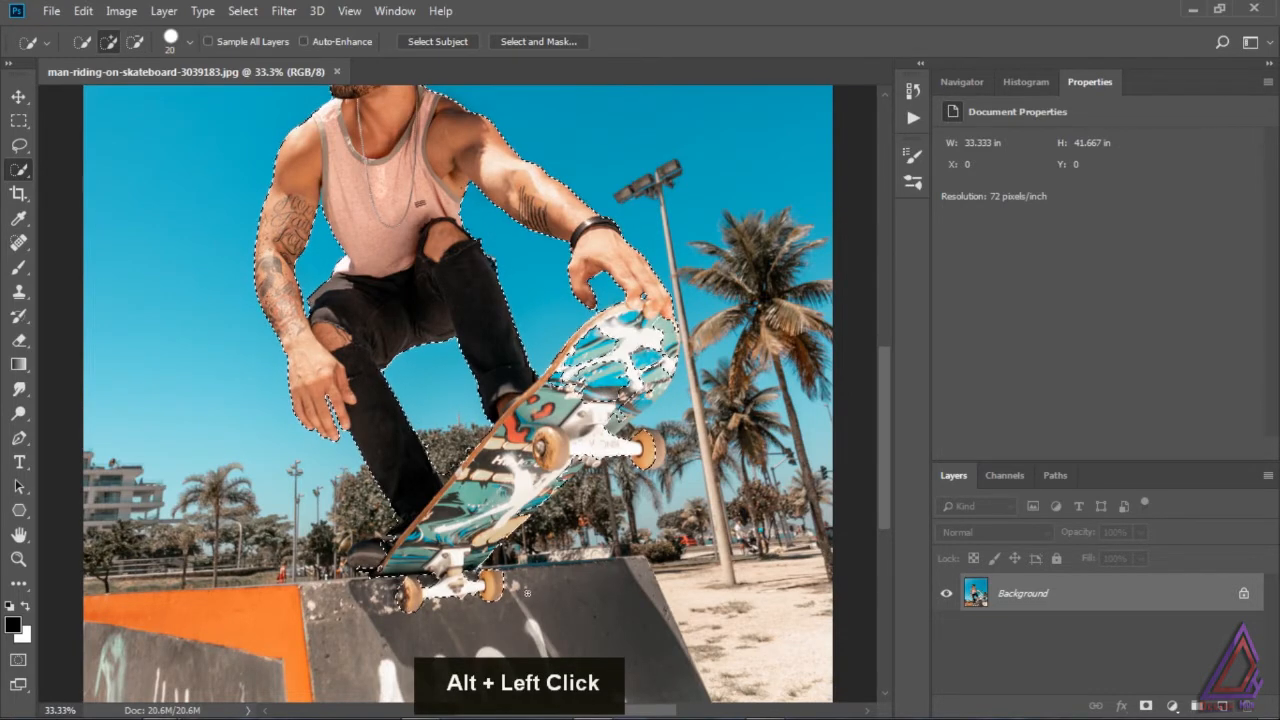
Step: Clean the selection edge around the lower shoe and include the missing areas of the skateboard deck
{"action": "key", "text": "alt"}
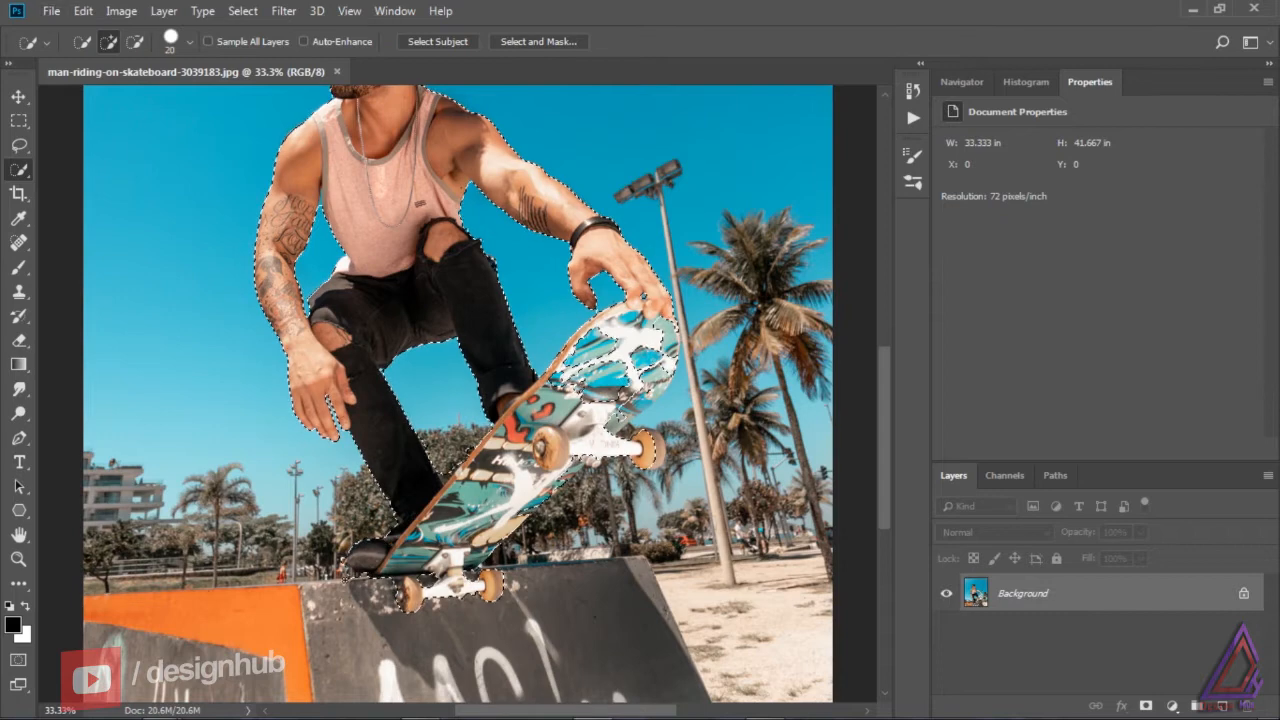
{"action": "left_click", "coordinate": [342, 560], "text": "alt"}
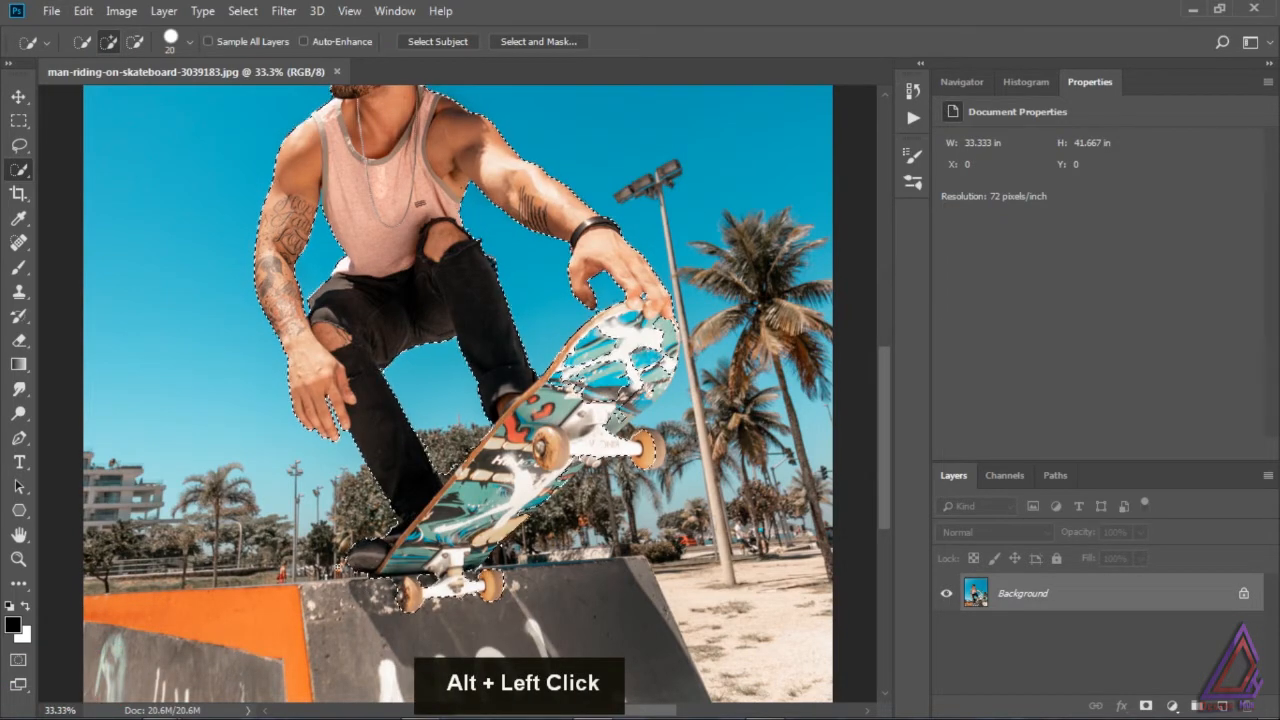
{"action": "key", "text": "alt"}
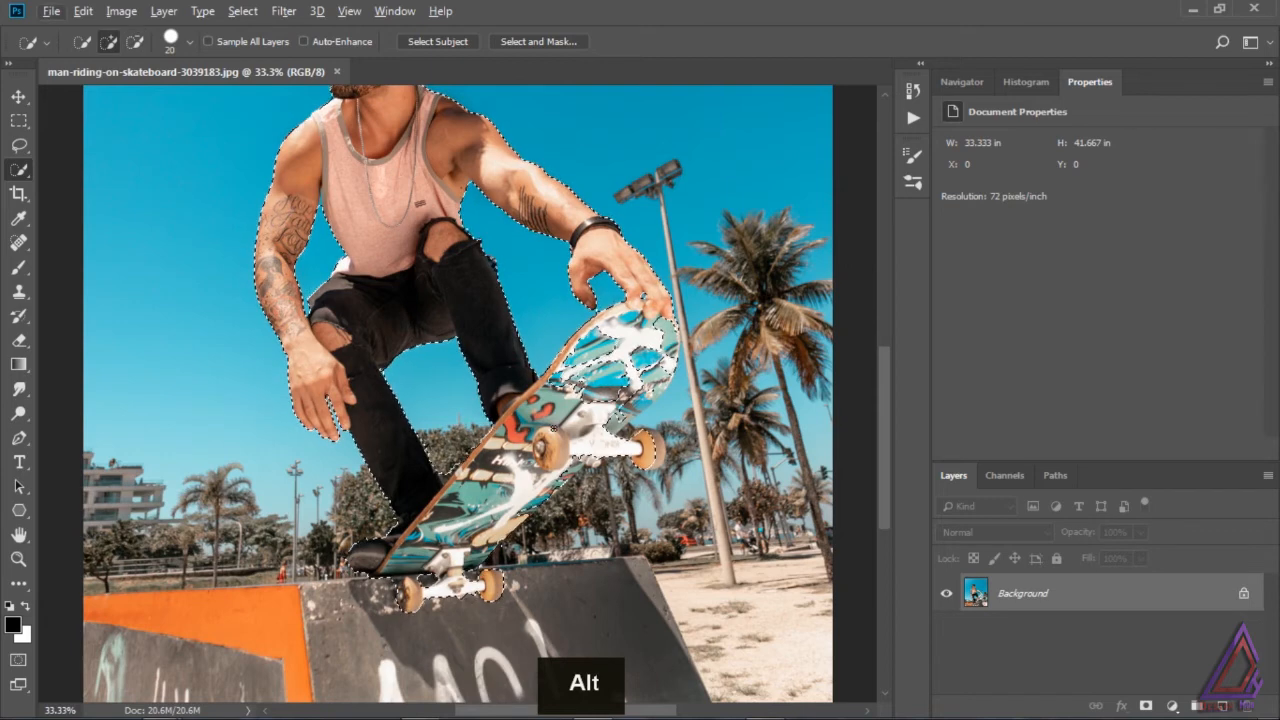
{"action": "left_click", "coordinate": [459, 455], "text": "alt"}
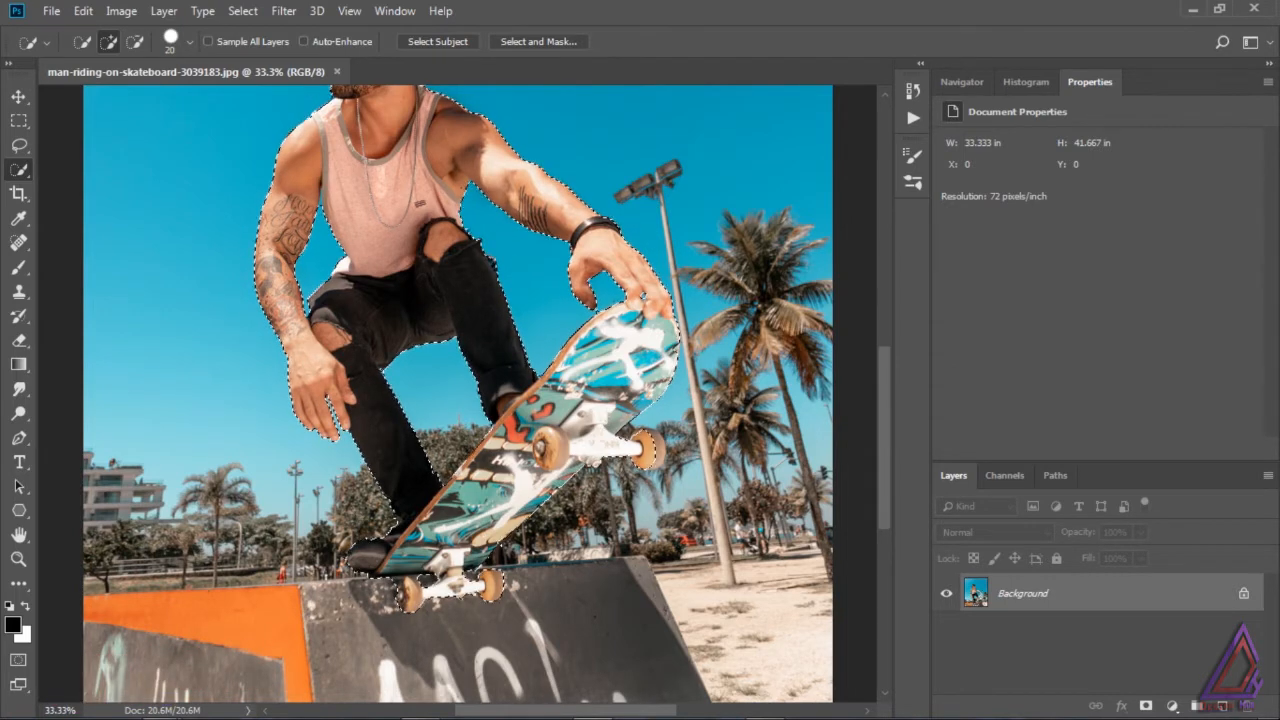
Step: Copy the selected skateboarder to a new layer and add a white-filled layer directly above the Background
{"action": "key", "text": "ctrl+0"}
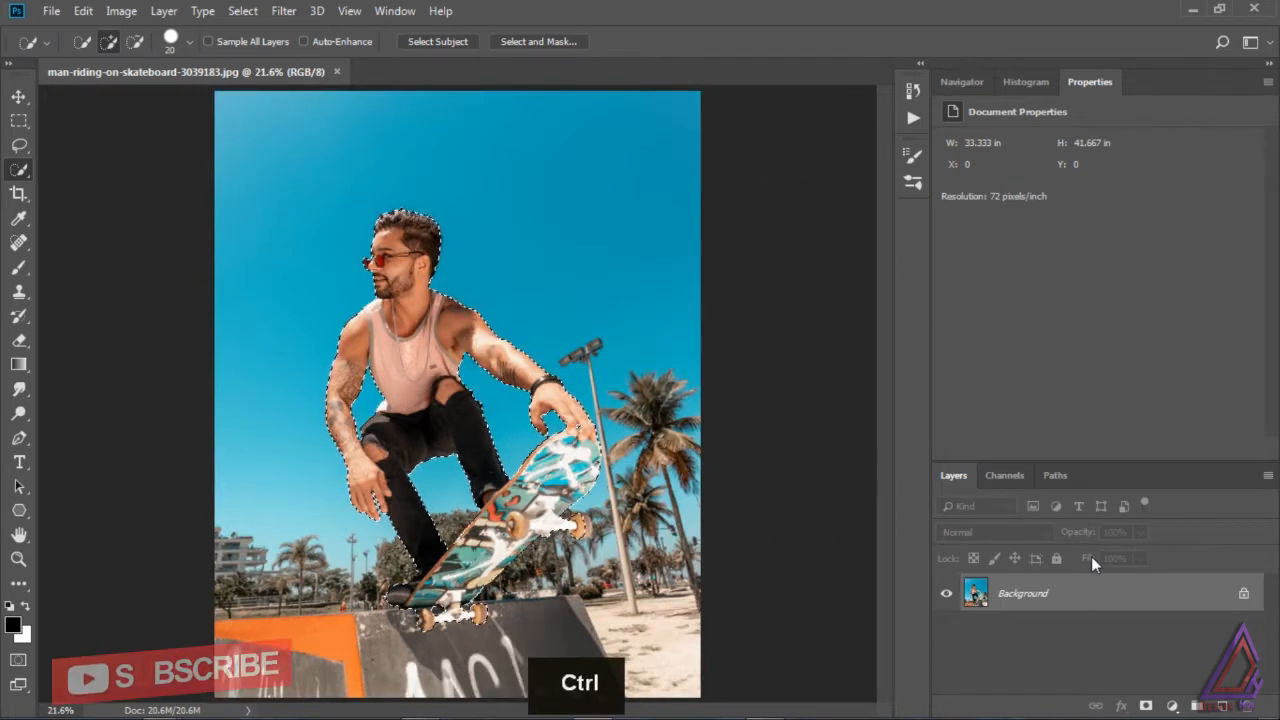
{"action": "key", "text": "ctrl+j"}
{"action": "left_click", "coordinate": [1140, 630]}
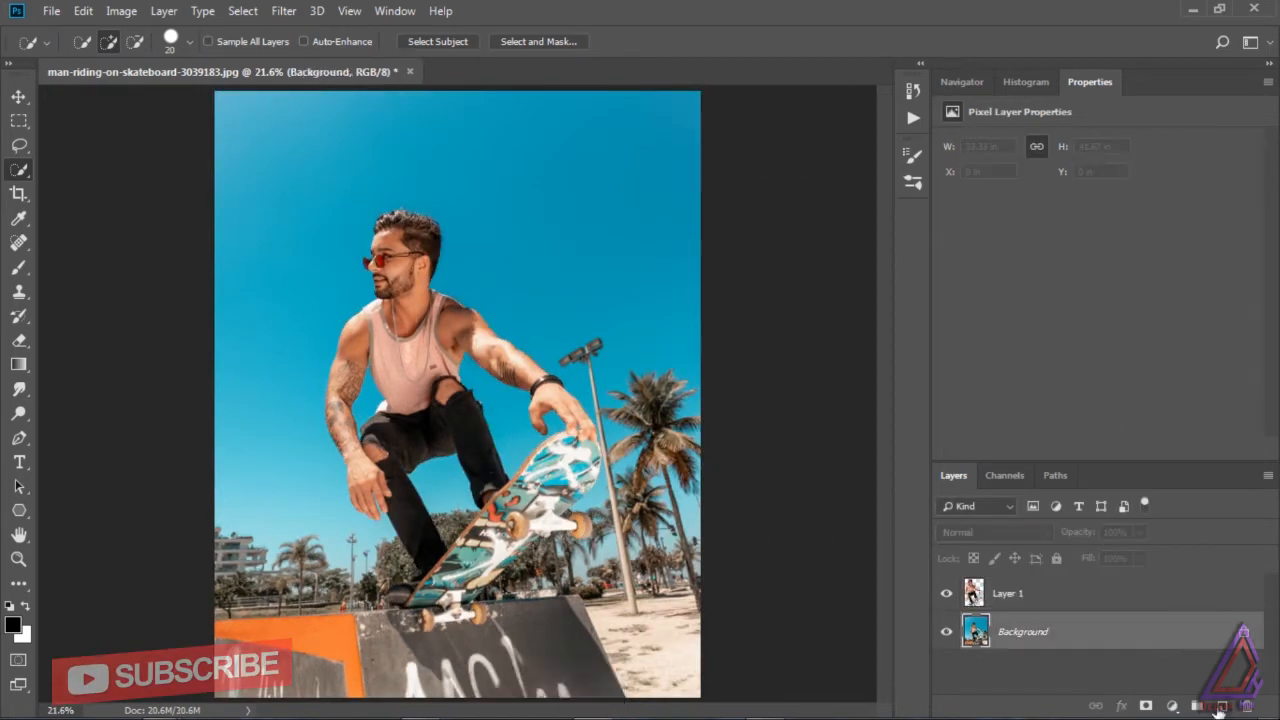
{"action": "left_click", "coordinate": [1220, 707]}
{"action": "key", "text": "ctrl+BackSpace"}
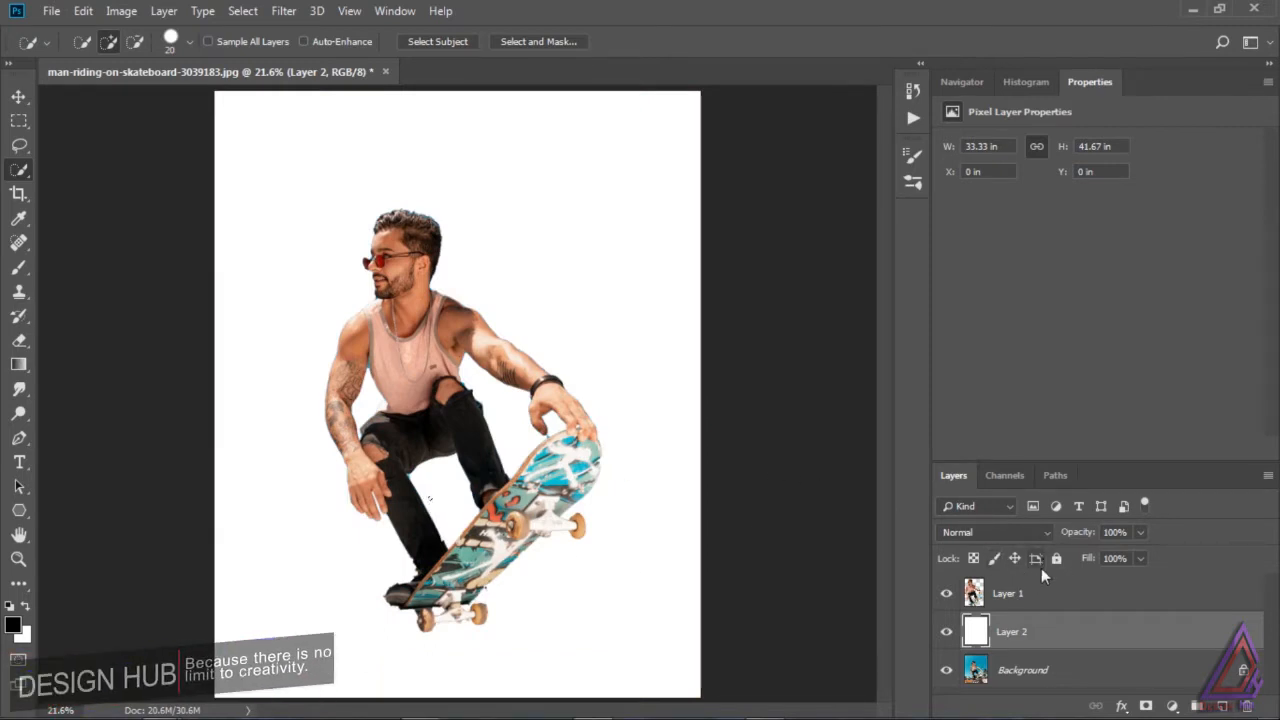
Step: Try to free-transform the skateboarder cutout on Layer 1, reselecting the layer and switching to the Move tool
{"action": "left_click", "coordinate": [1040, 597]}
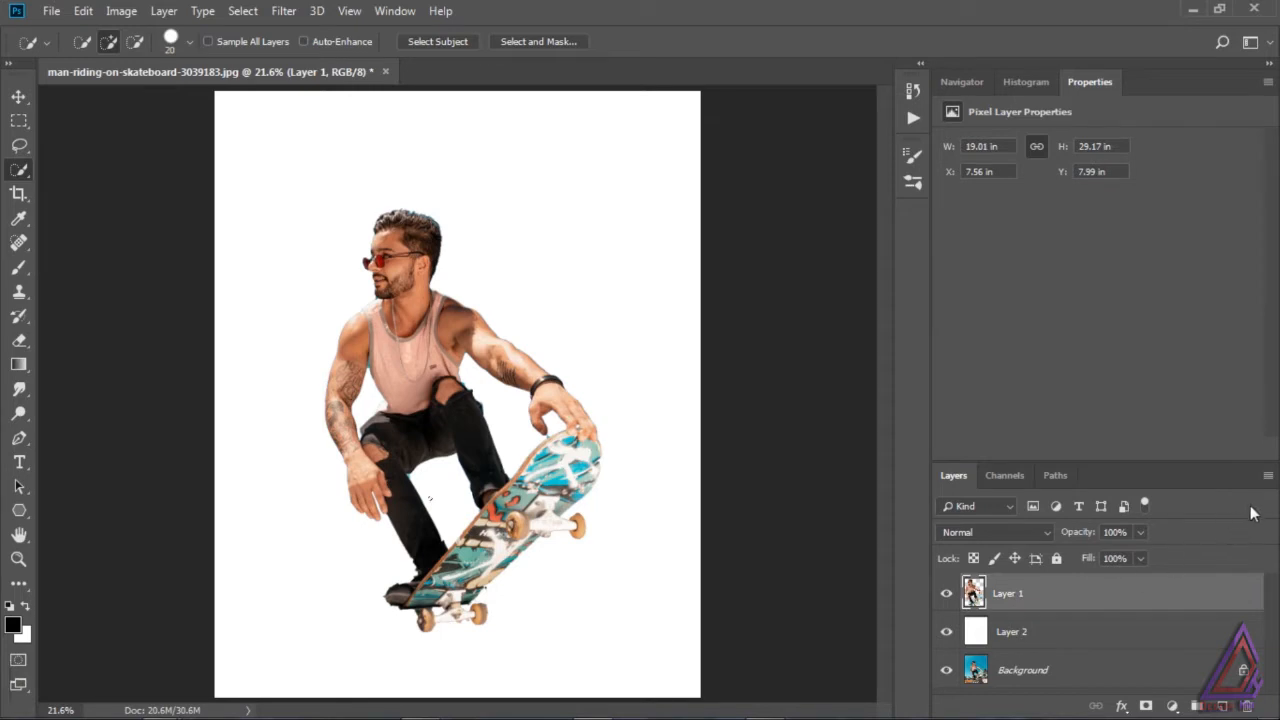
{"action": "key", "text": "ctrl+t"}
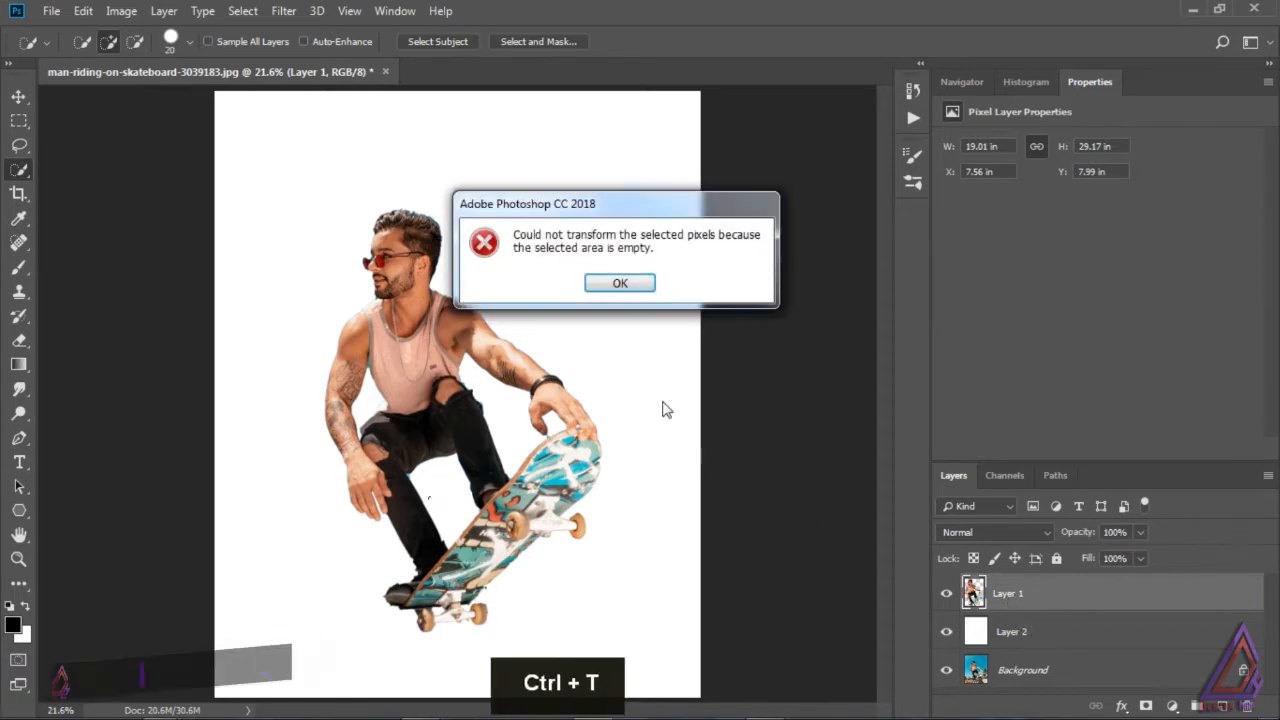
{"action": "left_click", "coordinate": [626, 286]}
{"action": "left_click", "coordinate": [974, 600], "text": "ctrl"}
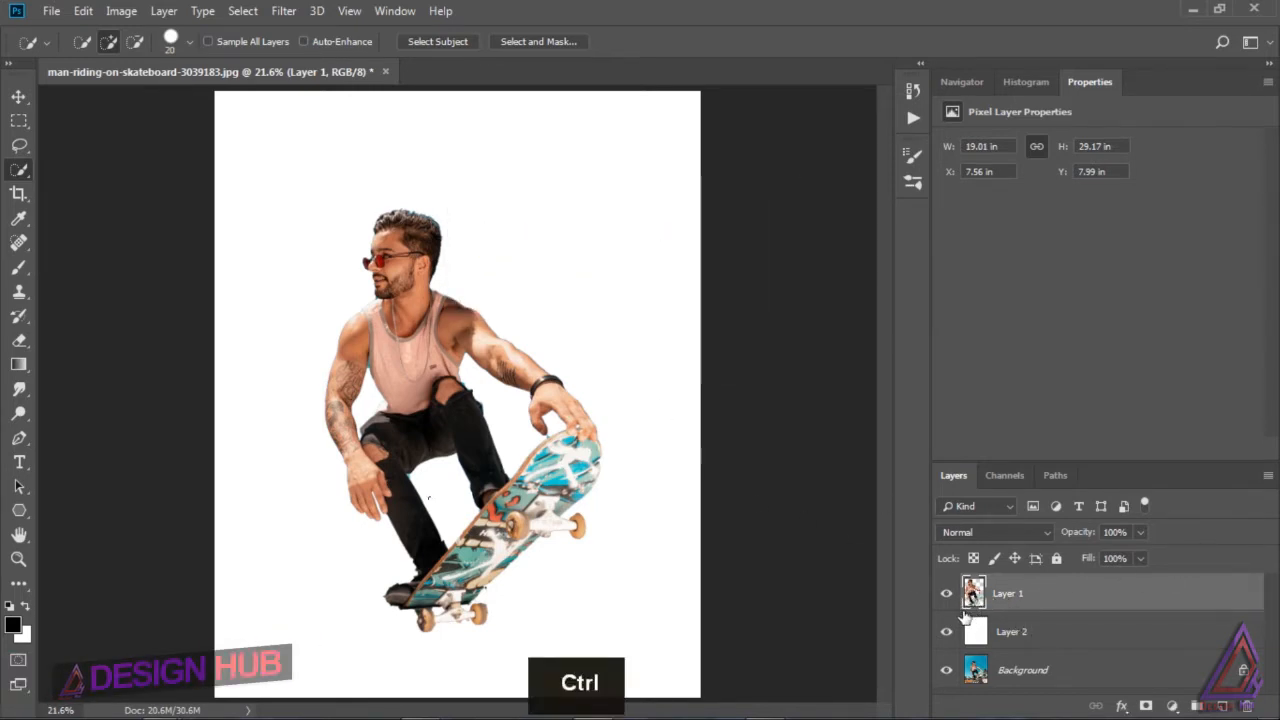
{"action": "key", "text": "ctrl+t"}
{"action": "left_click", "coordinate": [637, 286]}
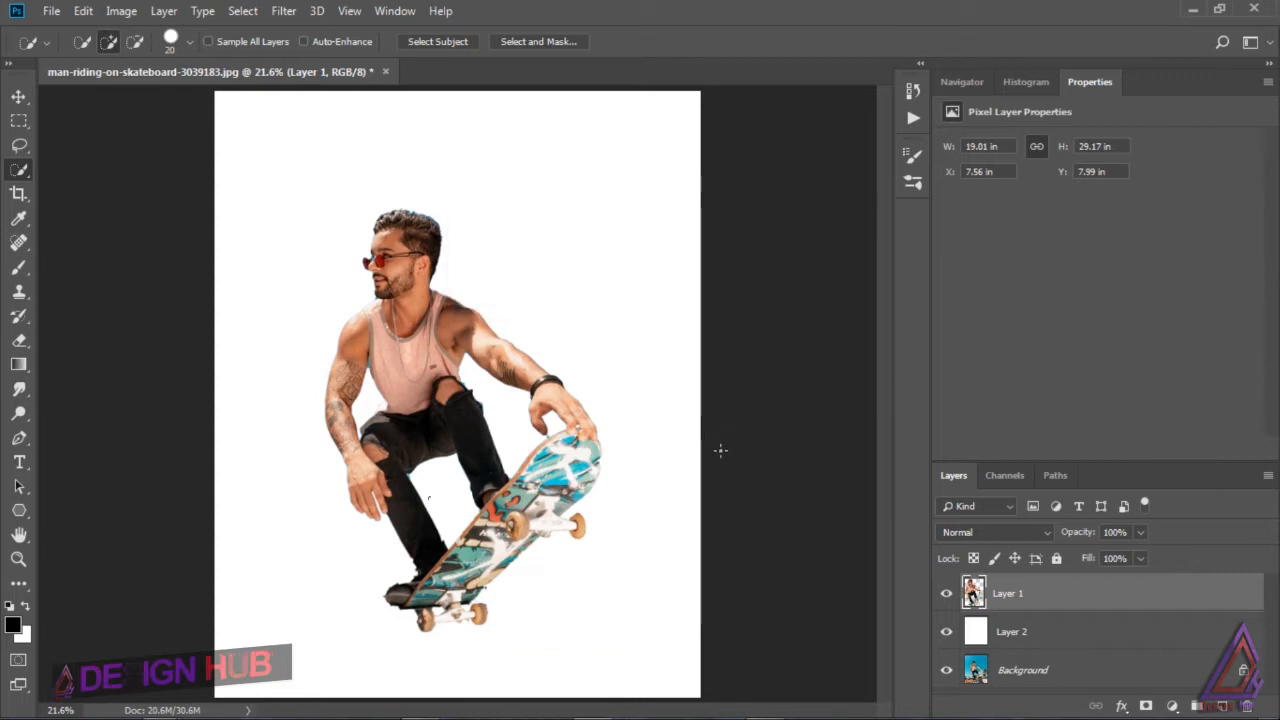
{"action": "left_click", "coordinate": [1052, 633]}
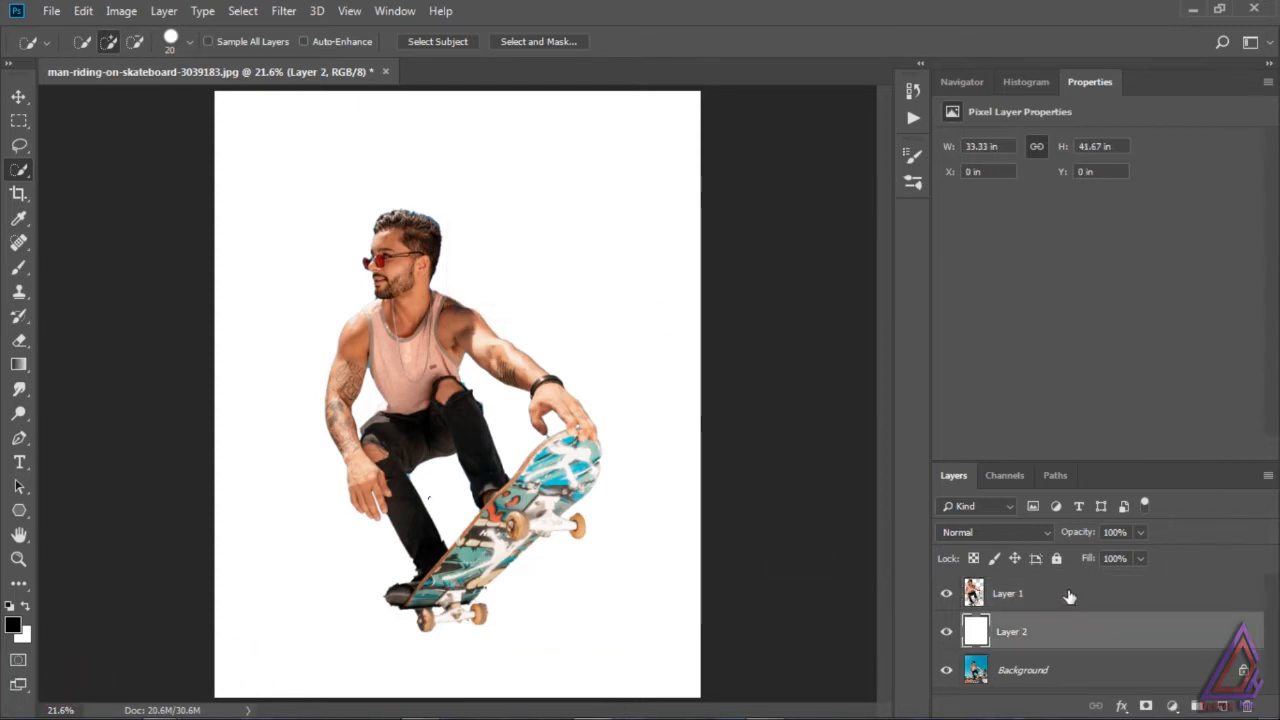
{"action": "left_click", "coordinate": [1071, 595]}
{"action": "left_click", "coordinate": [18, 96]}
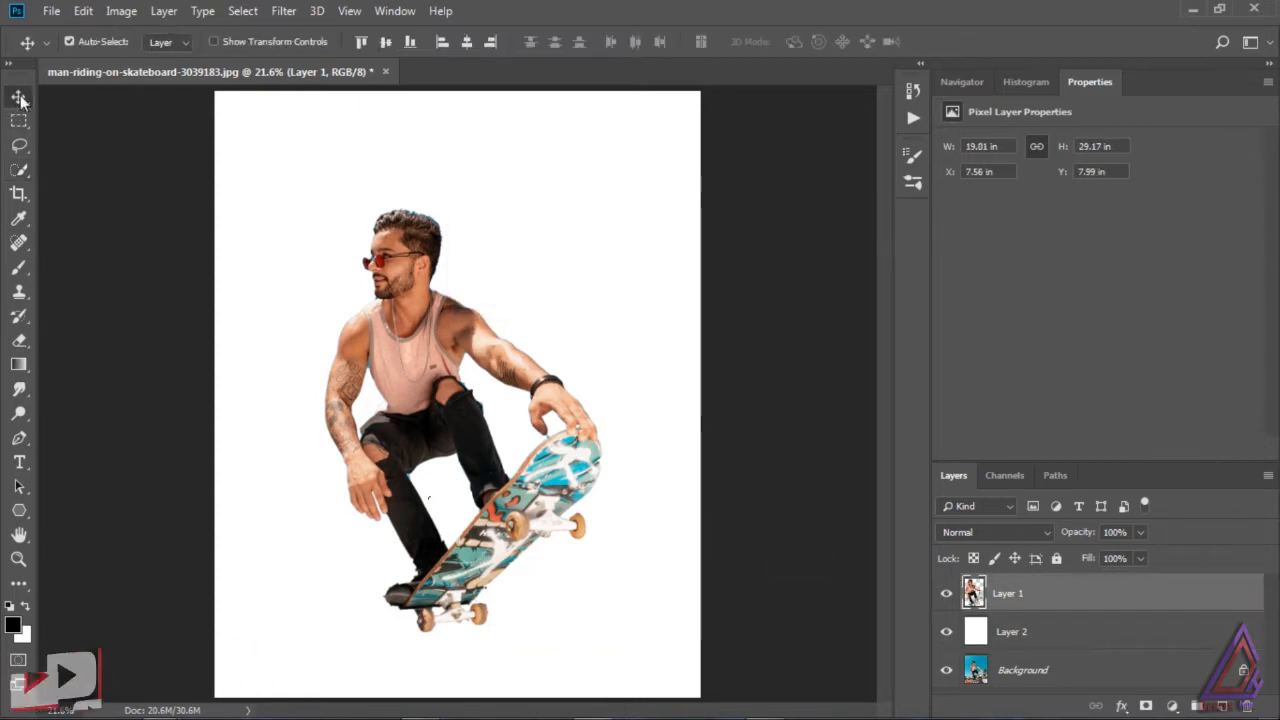
{"action": "key", "text": "ctrl+t"}
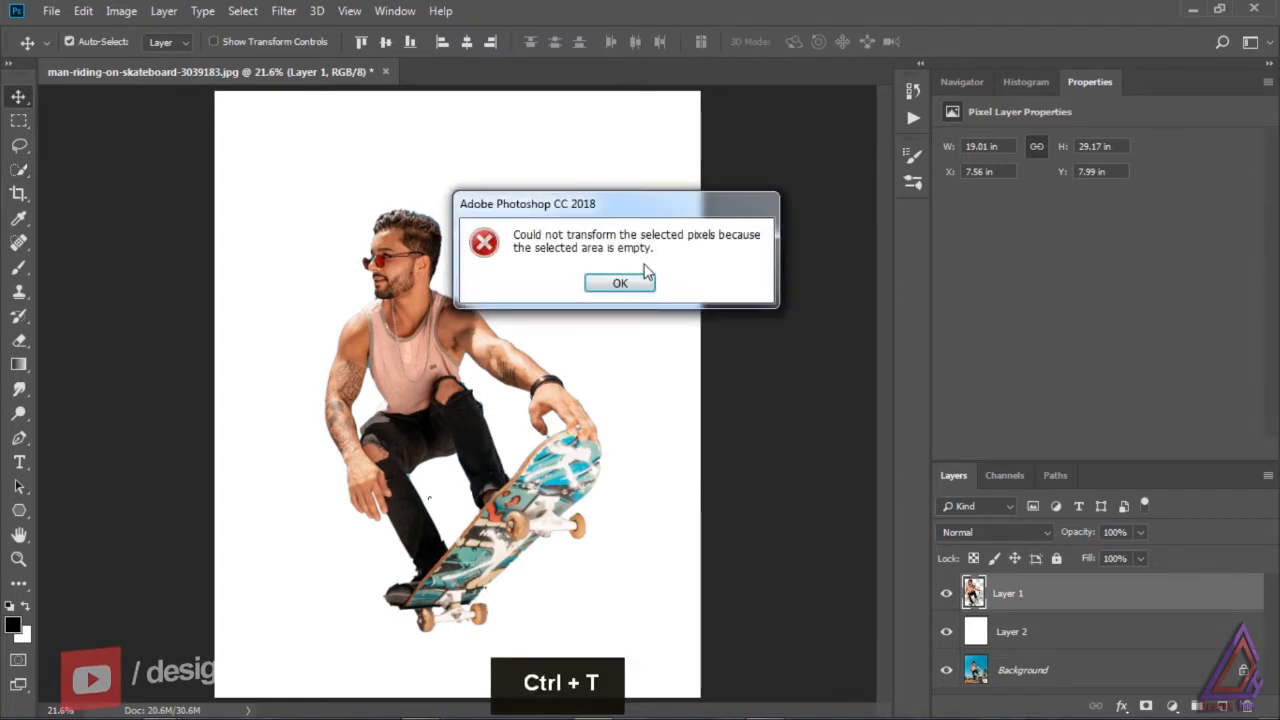
{"action": "left_click", "coordinate": [637, 287]}
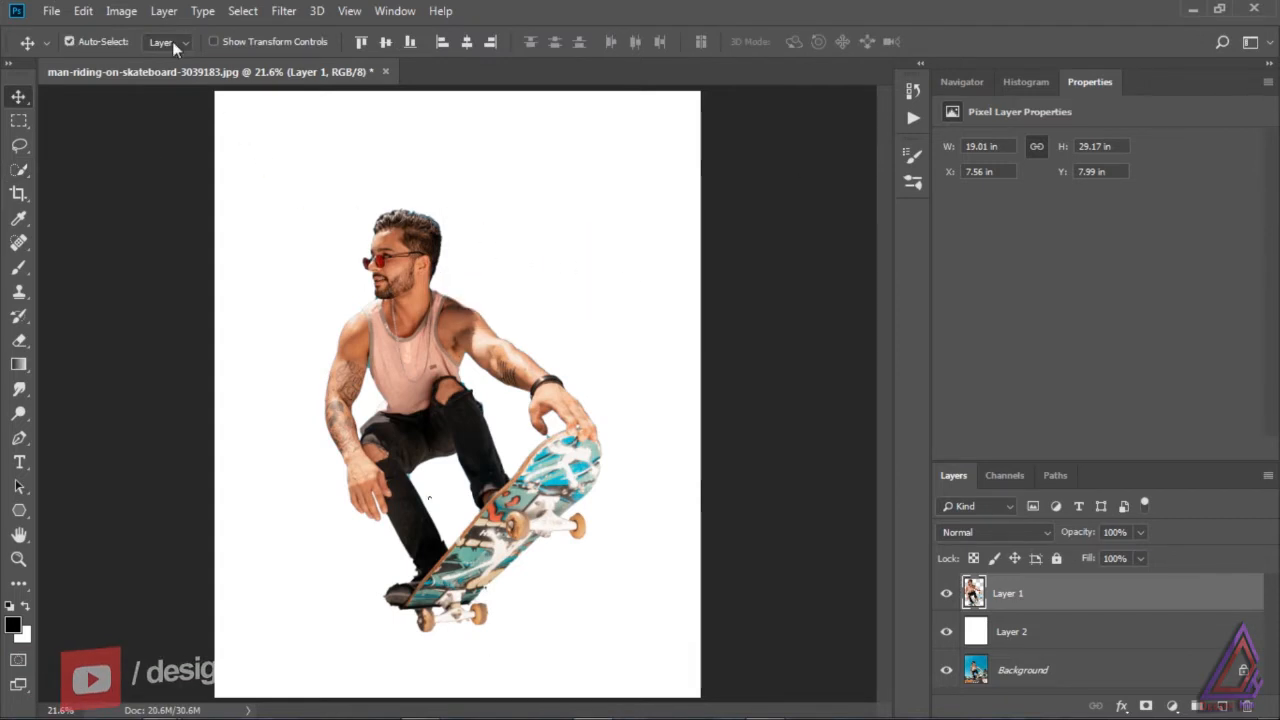
Step: Try to resize the Layer 1 cutout with the Scale transform
{"action": "left_click", "coordinate": [83, 11]}
{"action": "mouse_move", "coordinate": [220, 429]}
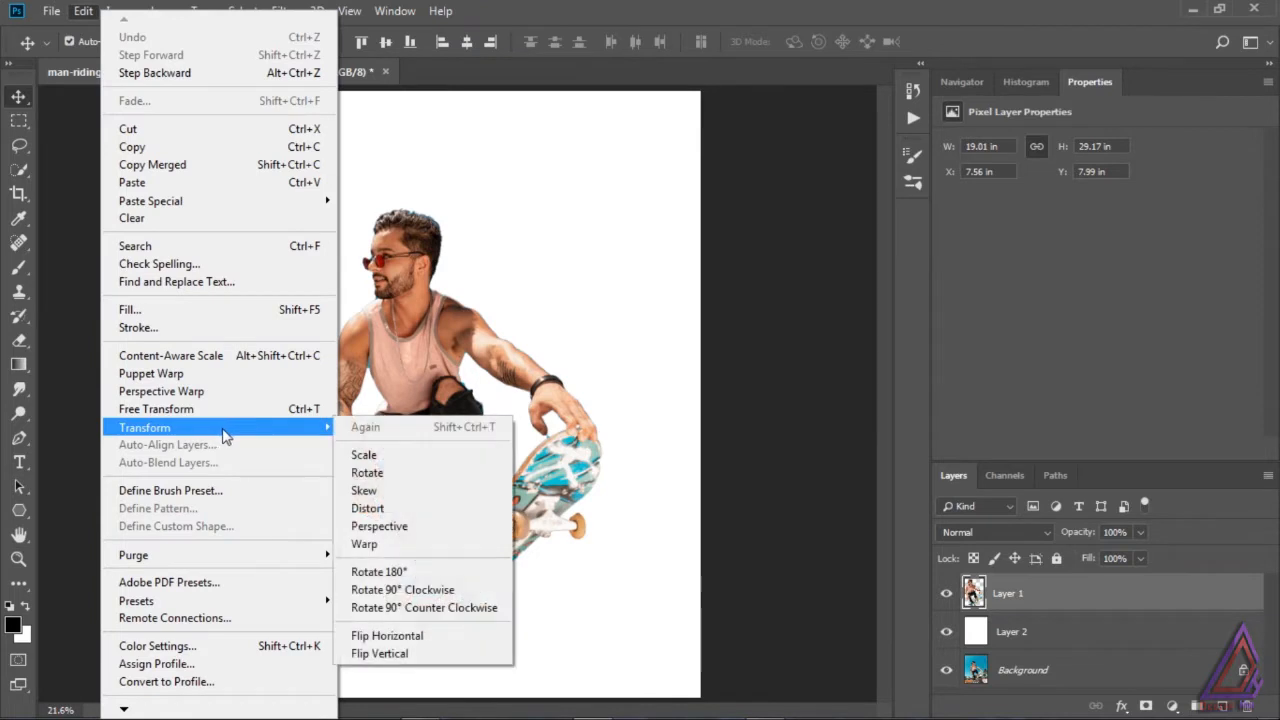
{"action": "left_click", "coordinate": [366, 455]}
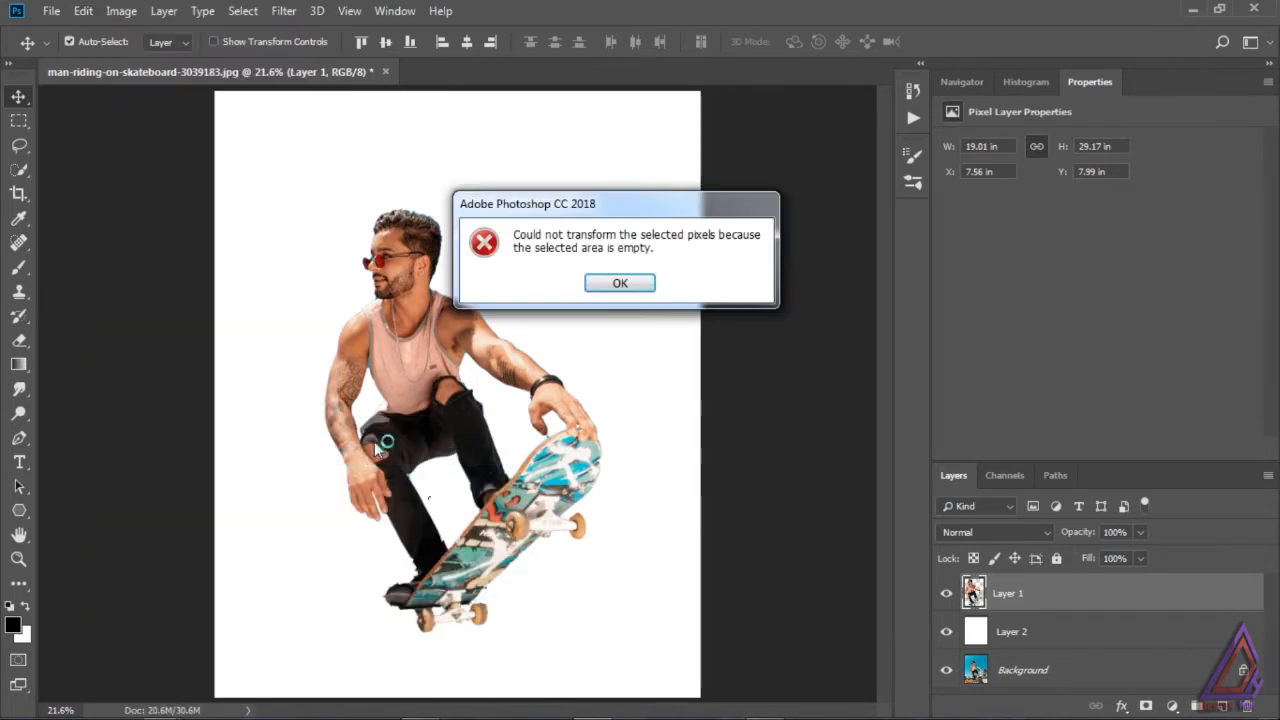
{"action": "left_click", "coordinate": [635, 285]}
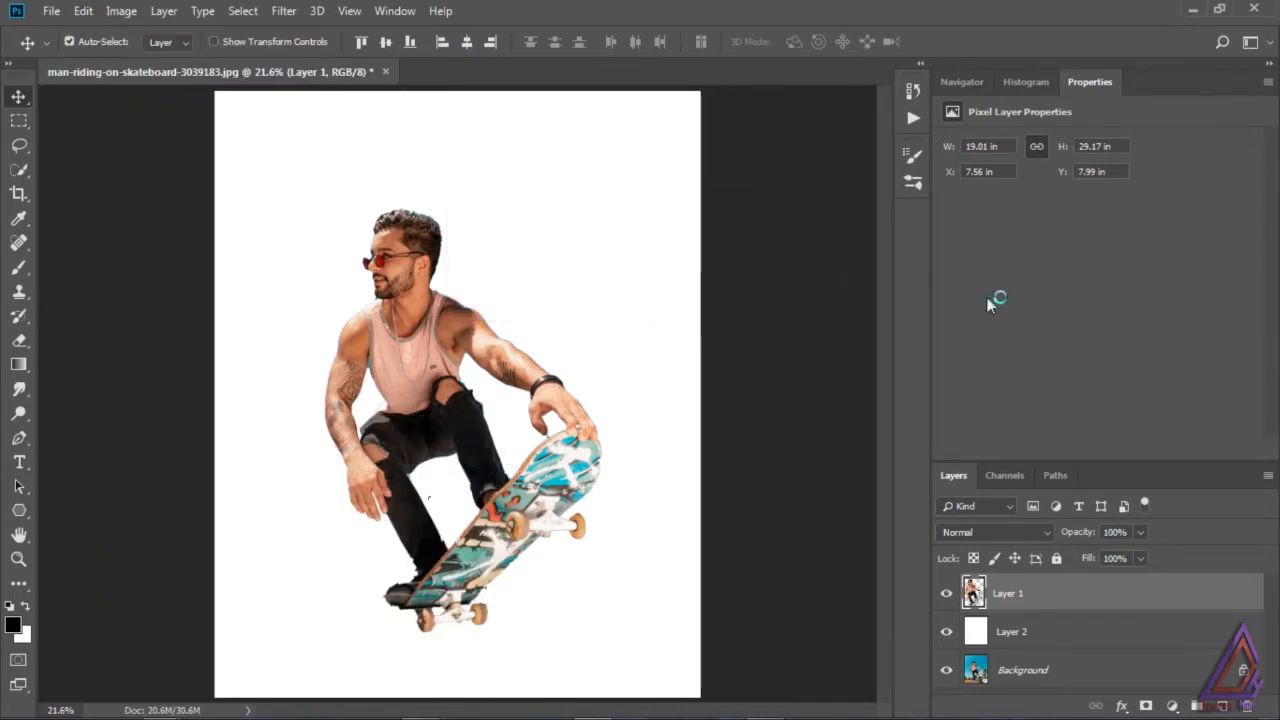
Step: Load the Layer 1 cutout as a selection, scale it to about 81% and move it up, apply the transform and deselect
{"action": "left_click", "coordinate": [976, 597], "text": "ctrl"}
{"action": "key", "text": "ctrl+t"}
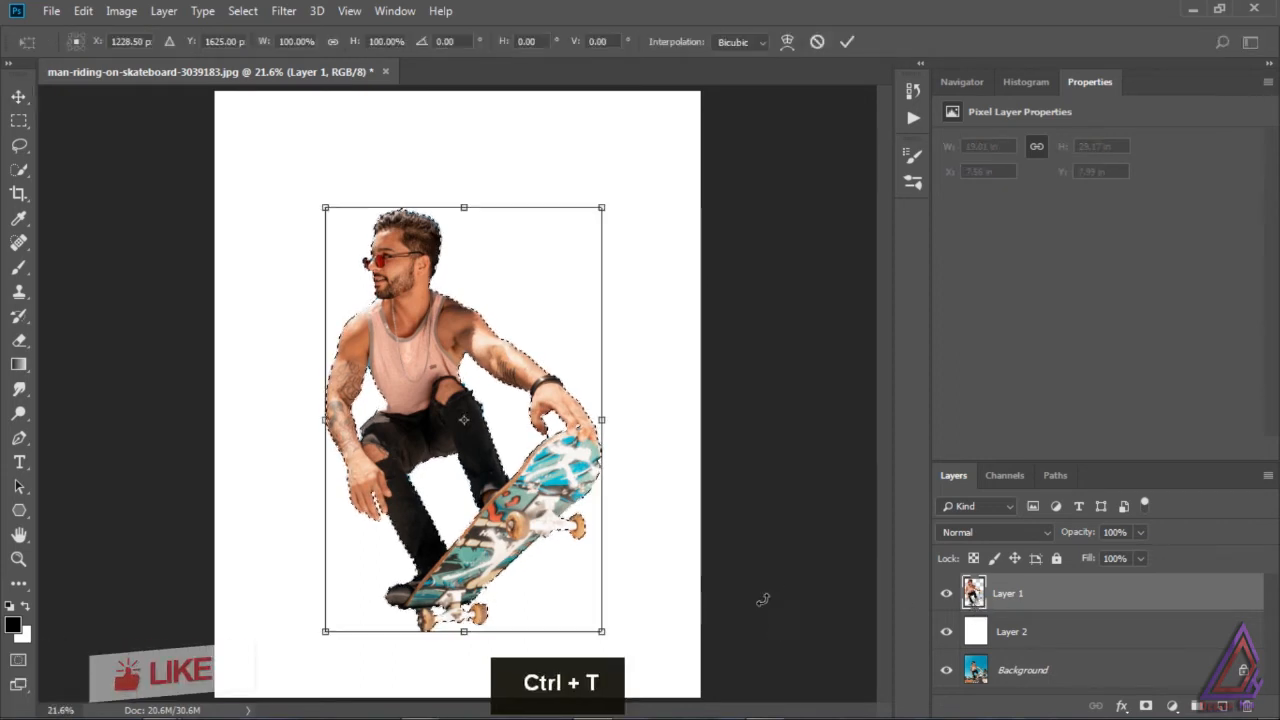
{"action": "left_click_drag", "start_coordinate": [603, 208], "coordinate": [575, 247]}
{"action": "left_click_drag", "start_coordinate": [451, 369], "coordinate": [453, 329]}
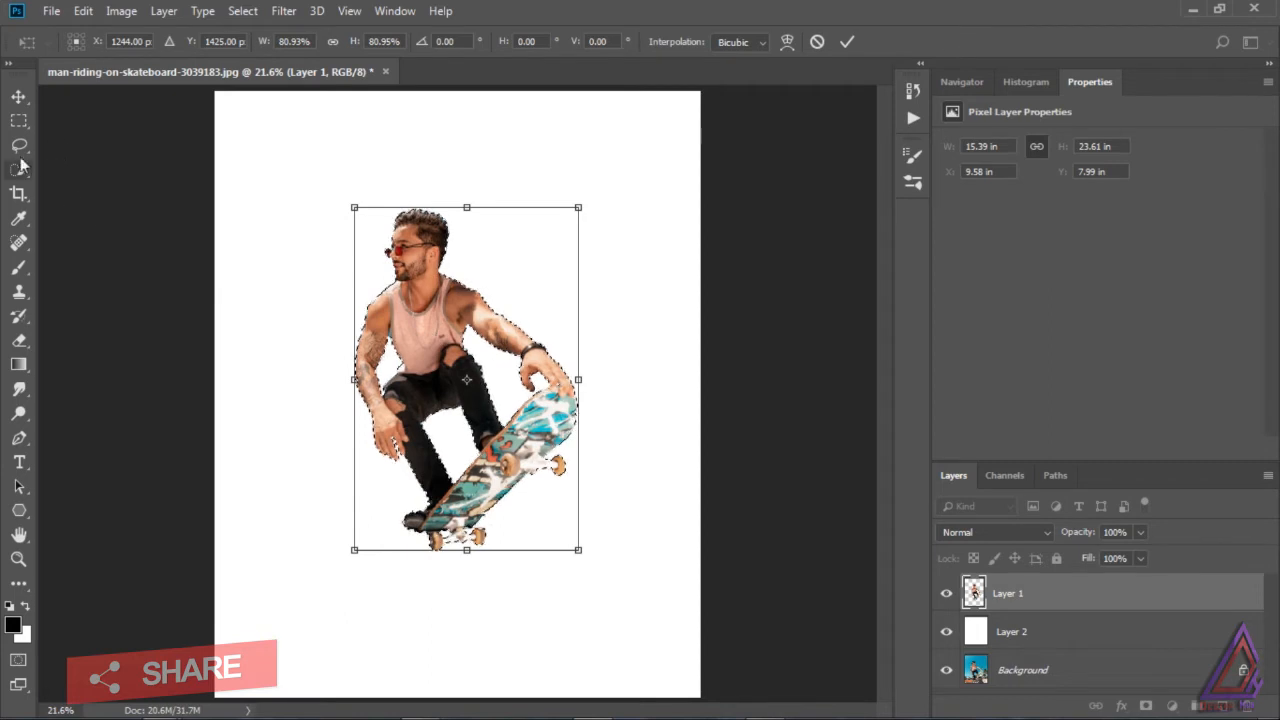
{"action": "left_click", "coordinate": [18, 96]}
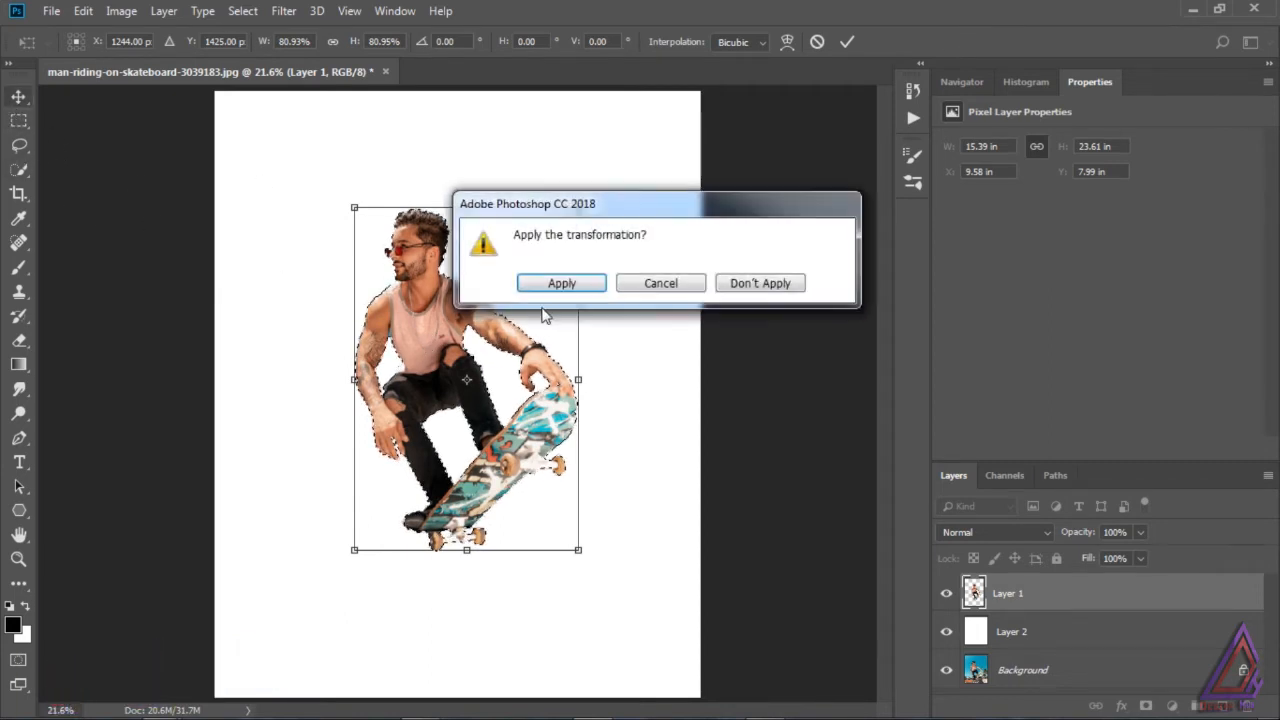
{"action": "left_click", "coordinate": [563, 280]}
{"action": "key", "text": "ctrl+d"}
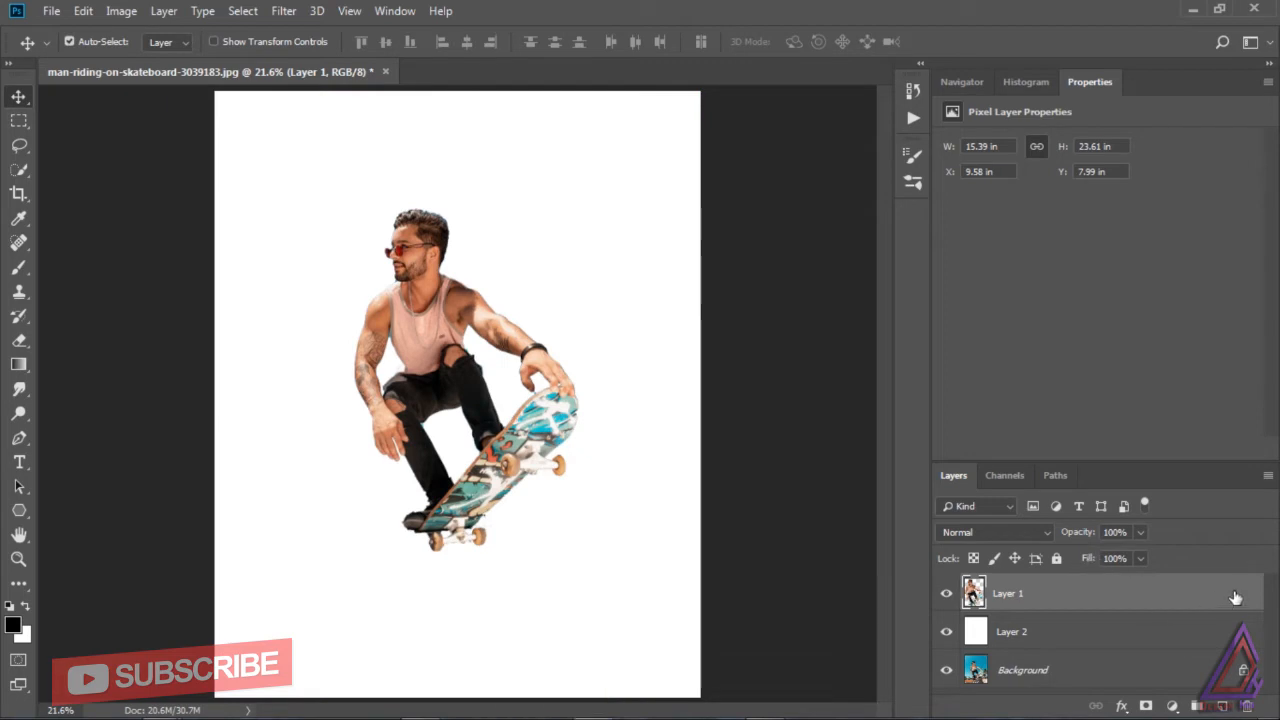
Step: Duplicate Layer 1 as "shape" into a new document named "shape"
{"action": "left_click", "coordinate": [1267, 476]}
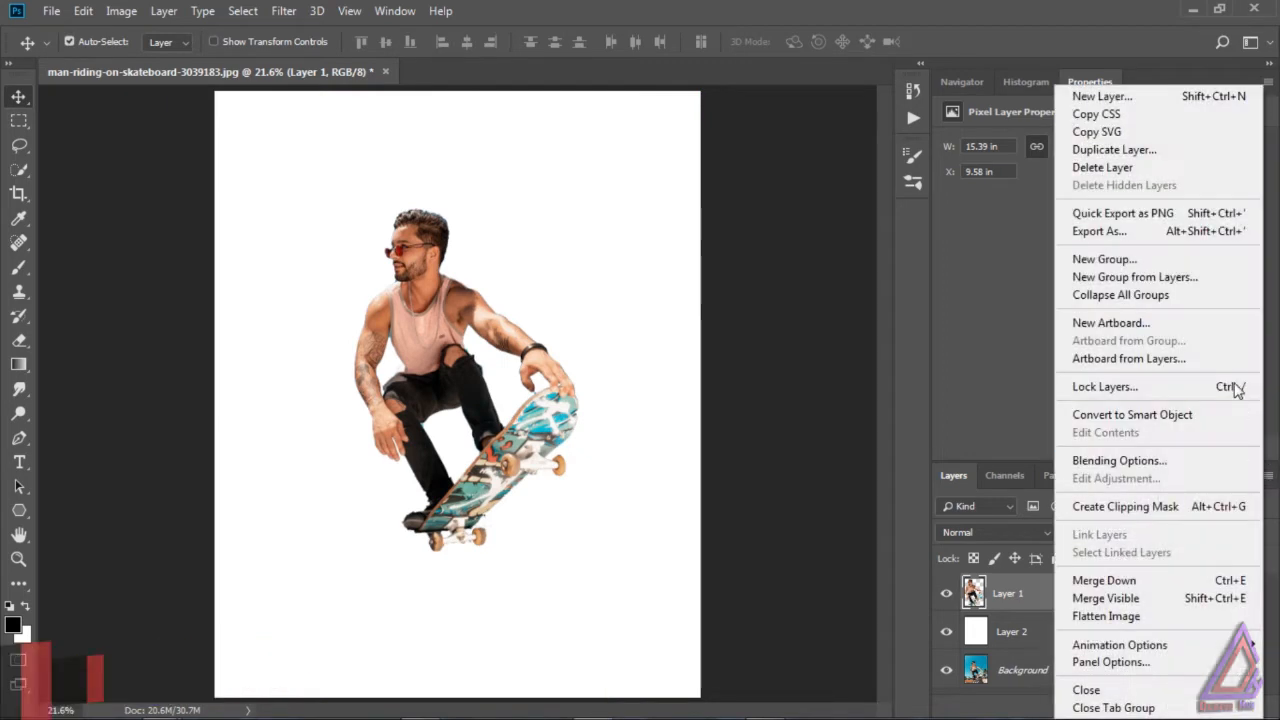
{"action": "left_click", "coordinate": [1137, 149]}
{"action": "type", "text": "shape"}
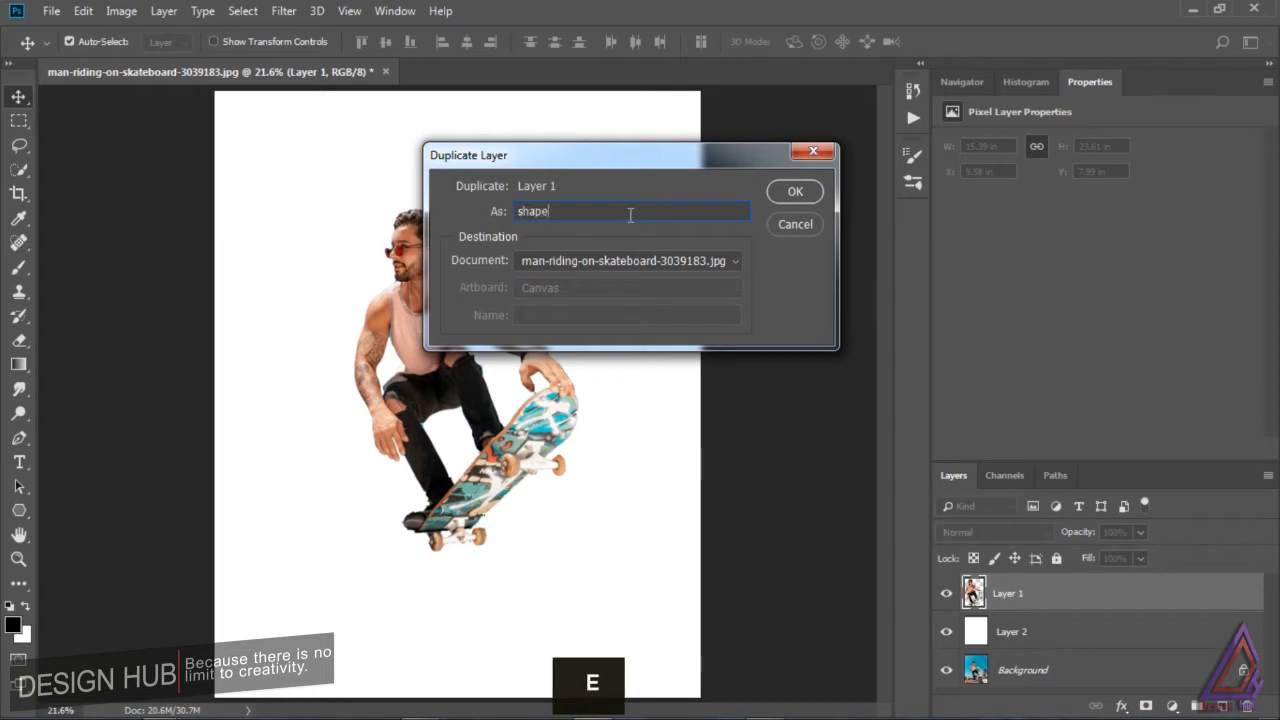
{"action": "left_click", "coordinate": [624, 261]}
{"action": "left_click", "coordinate": [620, 290]}
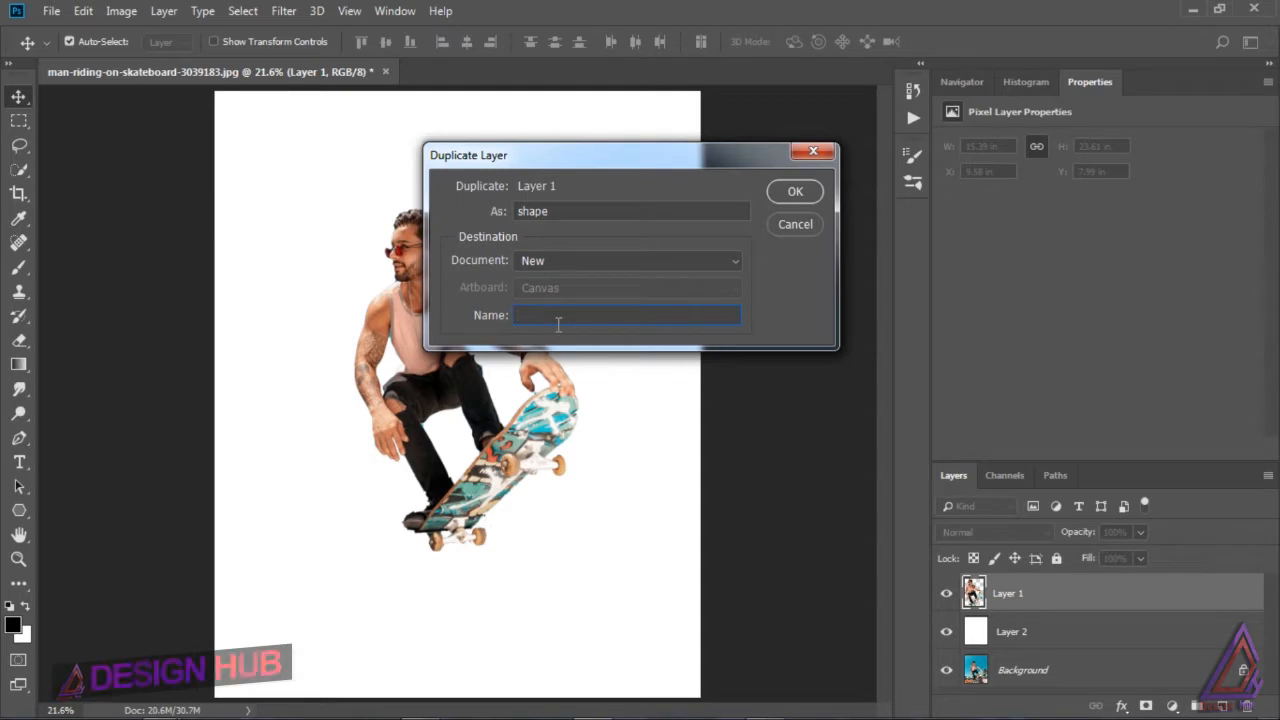
{"action": "type", "text": "shape"}
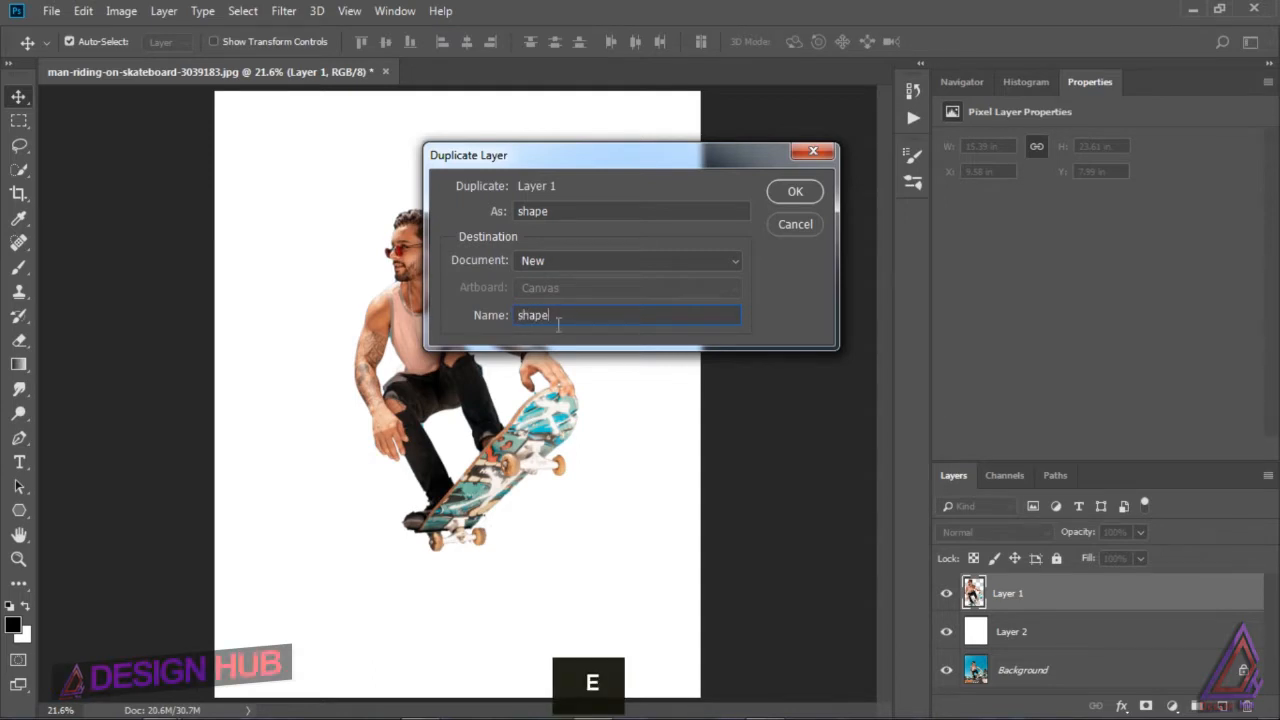
{"action": "left_click", "coordinate": [780, 194]}
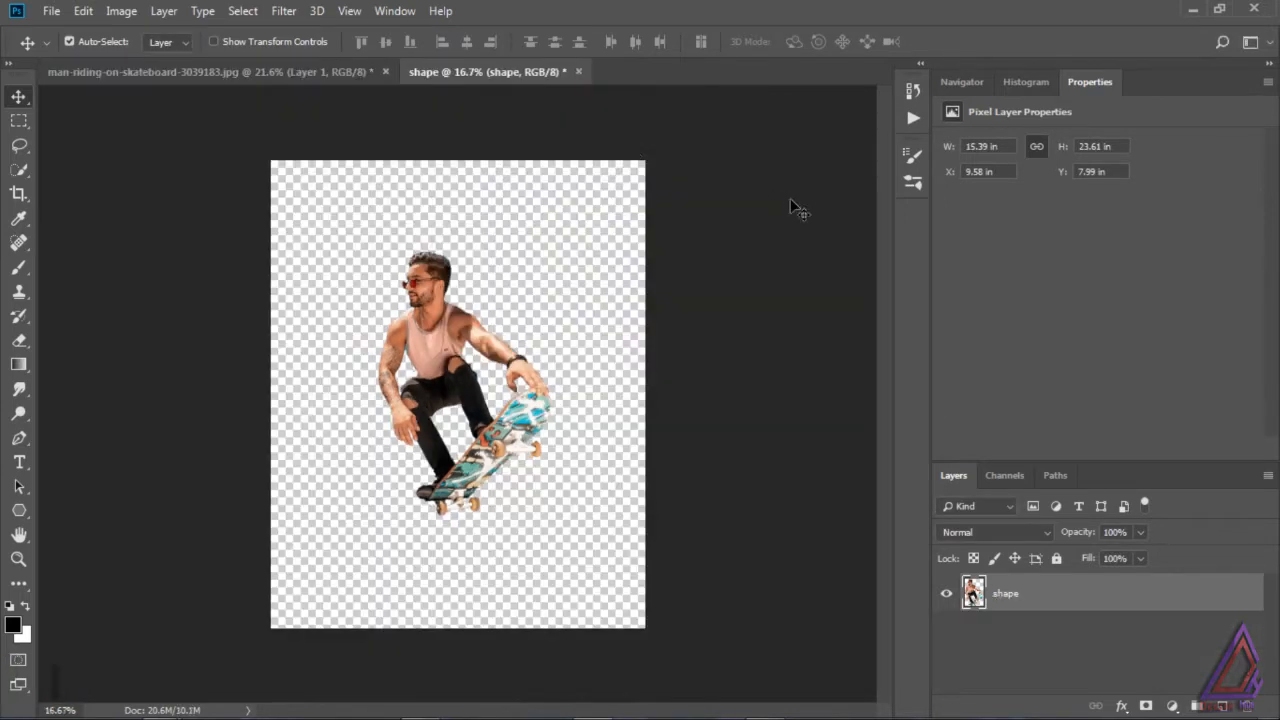
Step: Return to the skateboarder photo document and convert Layer 1, Layer 2 and the Background together into one smart object
{"action": "left_click", "coordinate": [301, 73]}
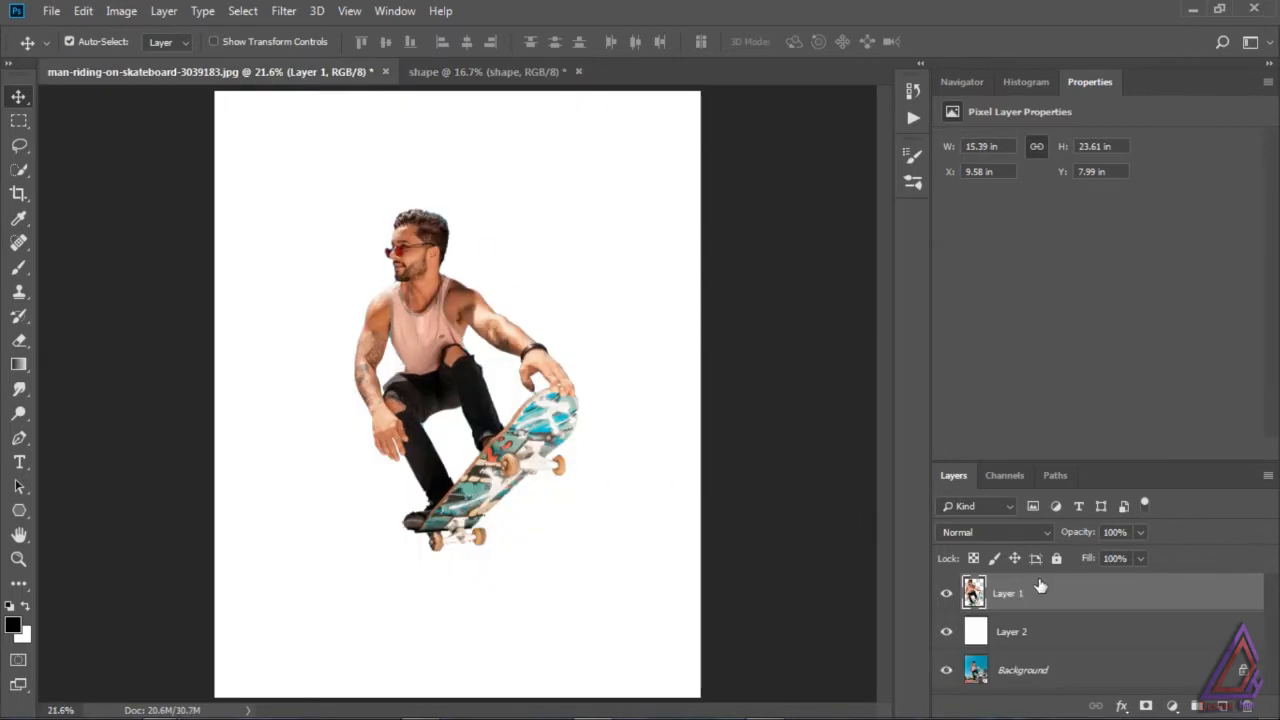
{"action": "left_click", "coordinate": [1089, 668], "text": "shift"}
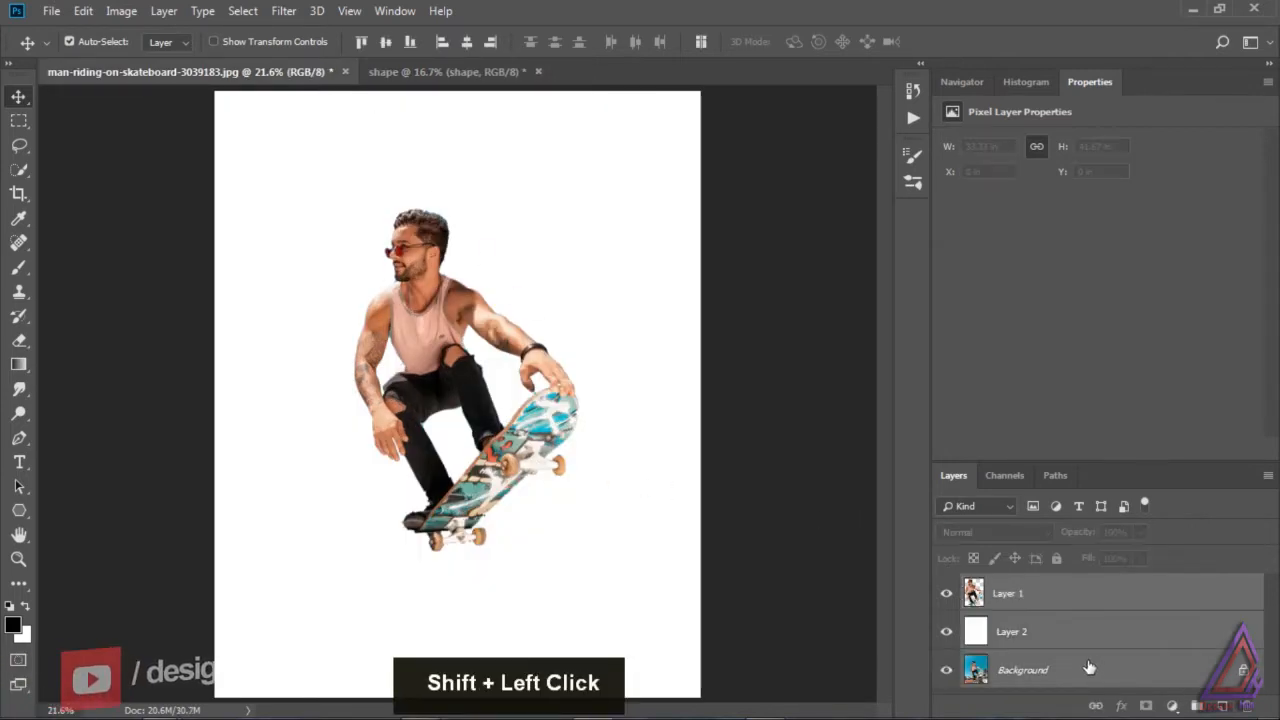
{"action": "left_click", "coordinate": [1267, 476]}
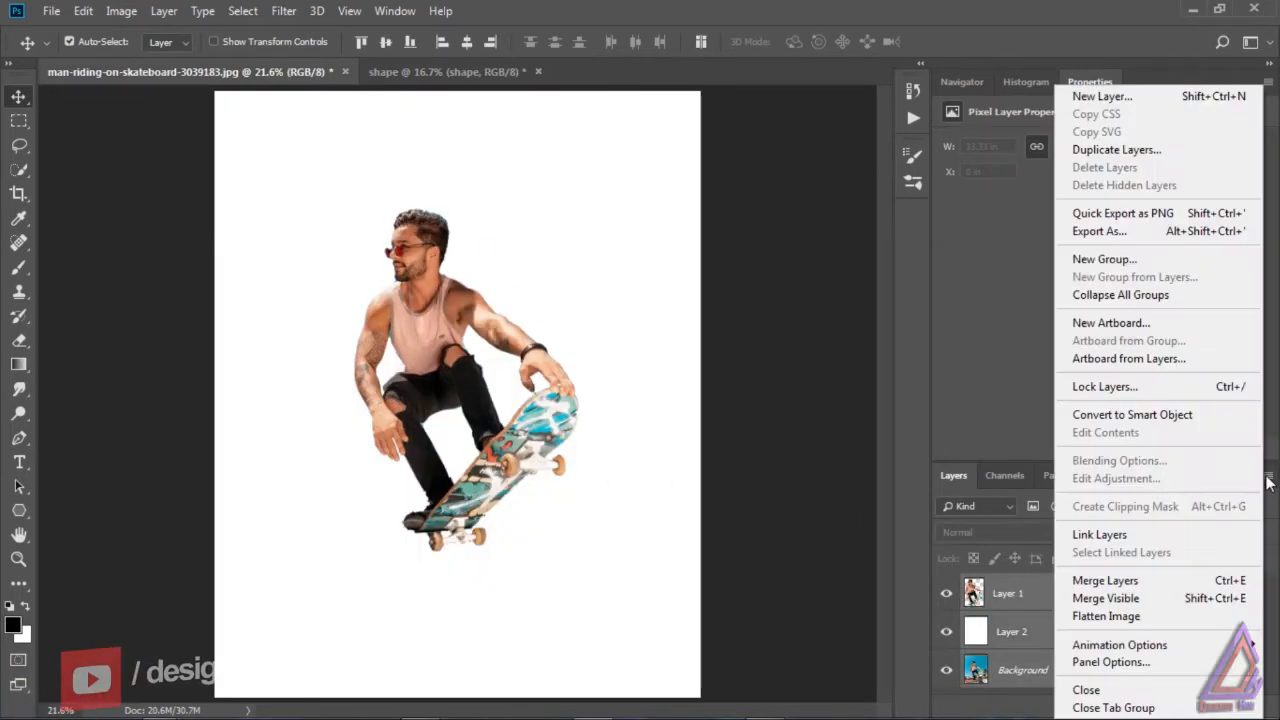
{"action": "left_click", "coordinate": [1187, 415]}
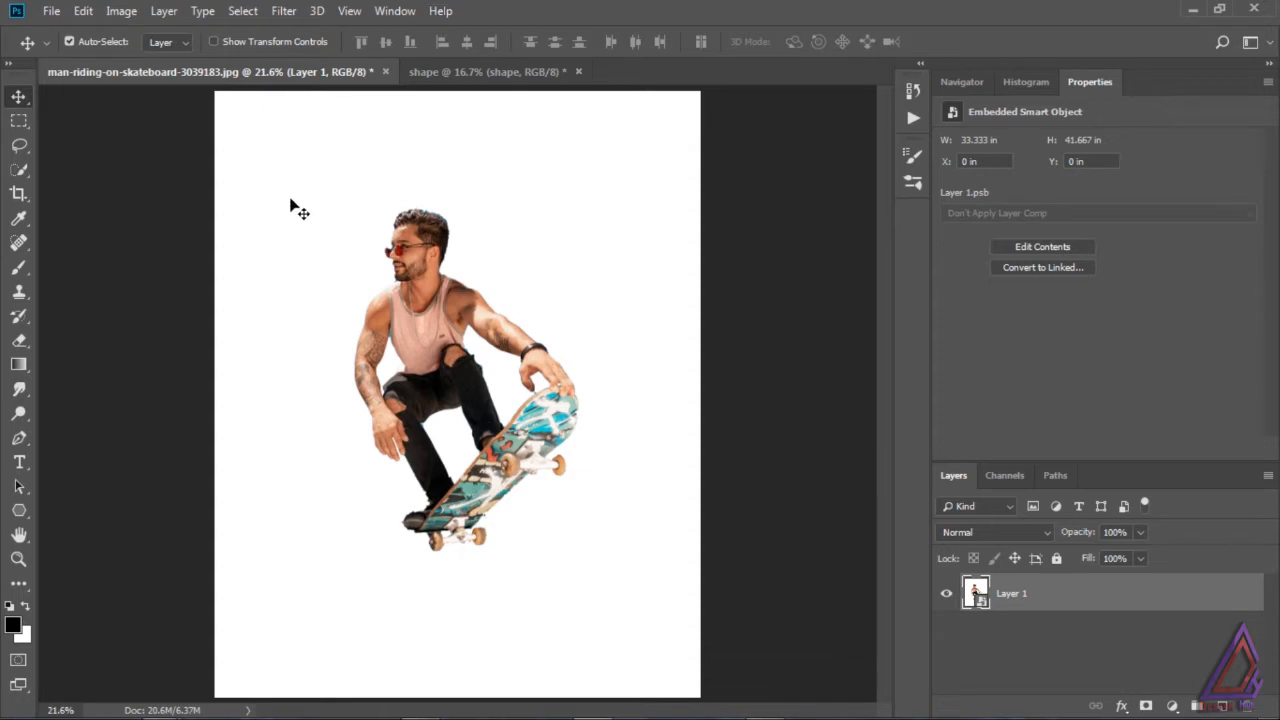
Step: Apply the Find Edges filter to the Layer 1 smart object and add an Invert adjustment layer above it
{"action": "left_click", "coordinate": [286, 12]}
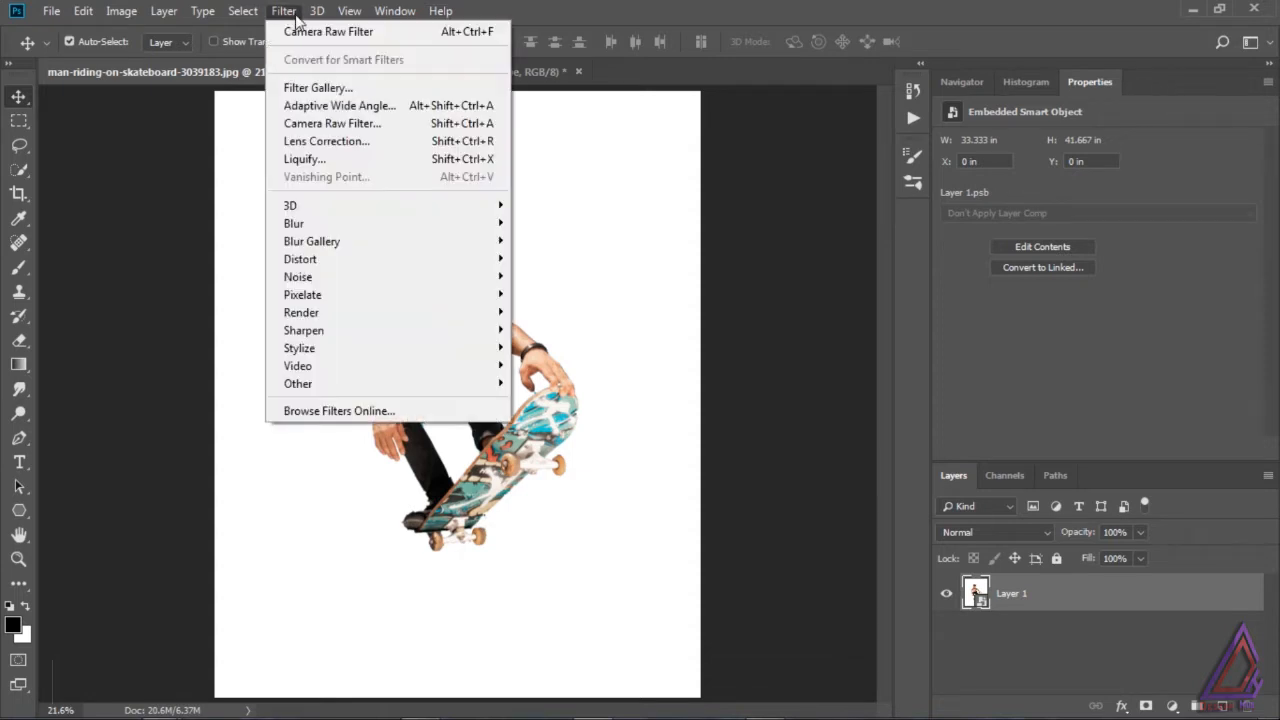
{"action": "mouse_move", "coordinate": [330, 349]}
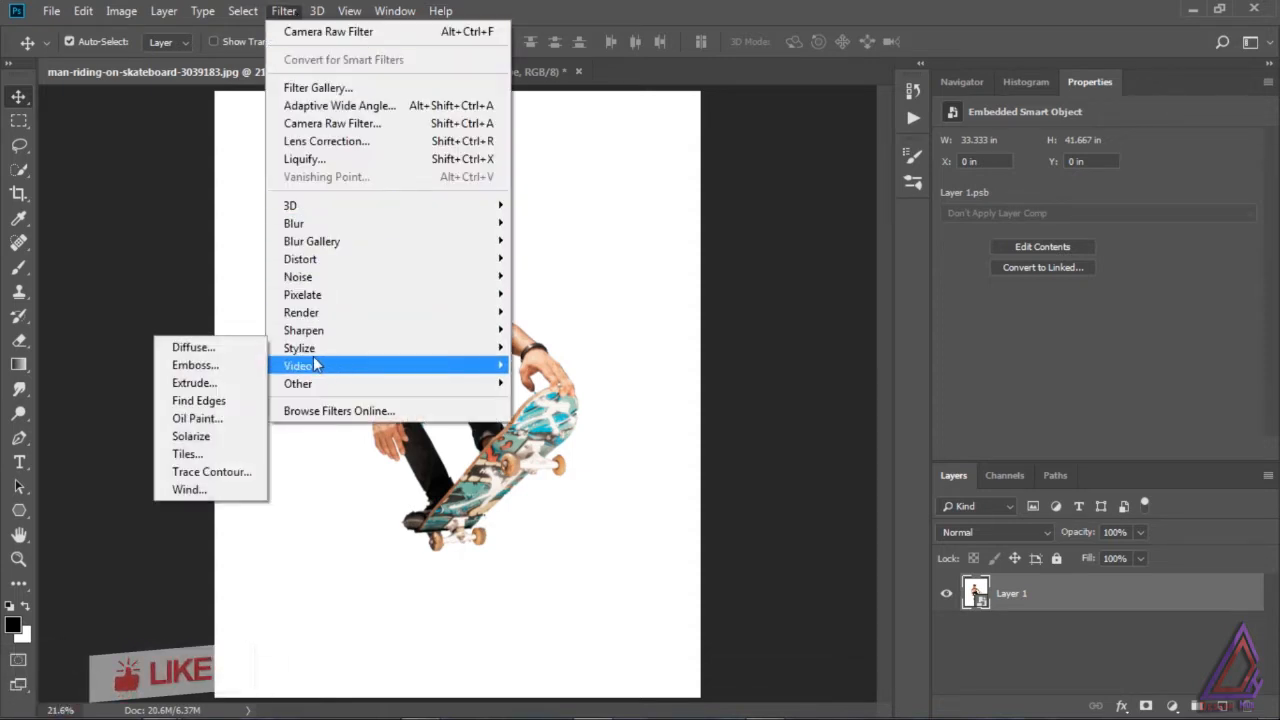
{"action": "left_click", "coordinate": [252, 402]}
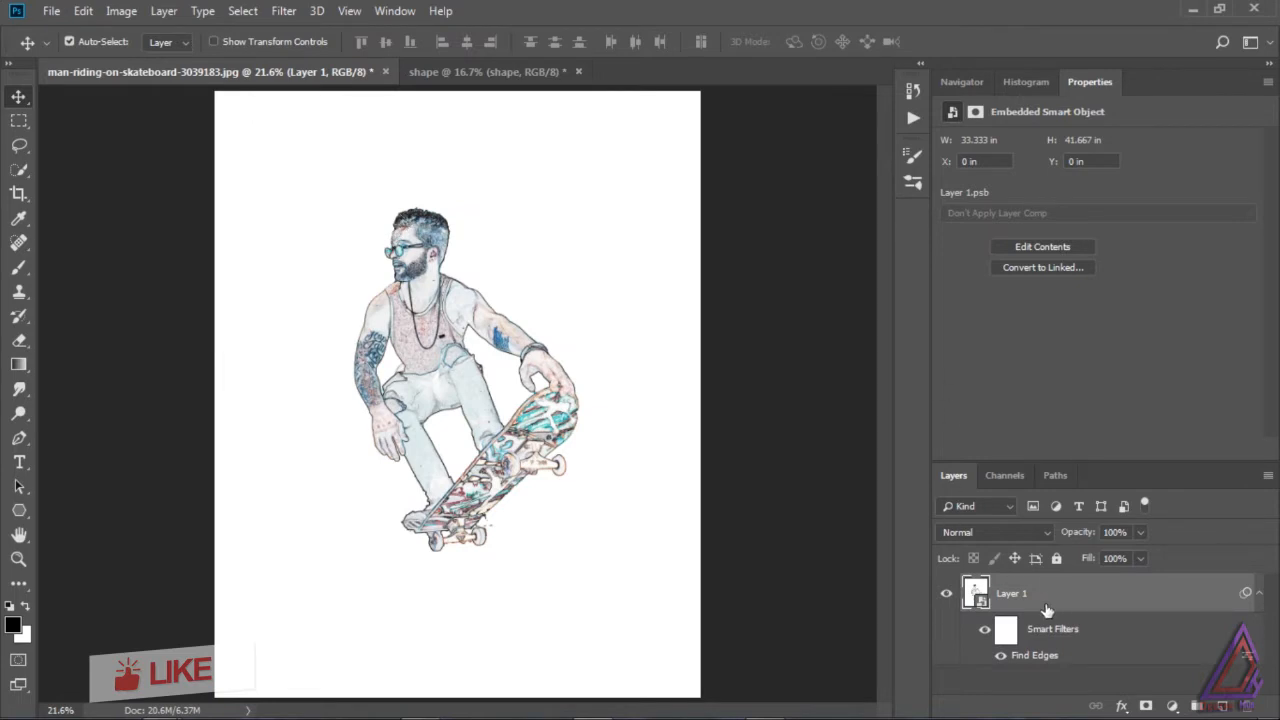
{"action": "left_click", "coordinate": [1174, 707]}
{"action": "left_click", "coordinate": [1180, 634]}
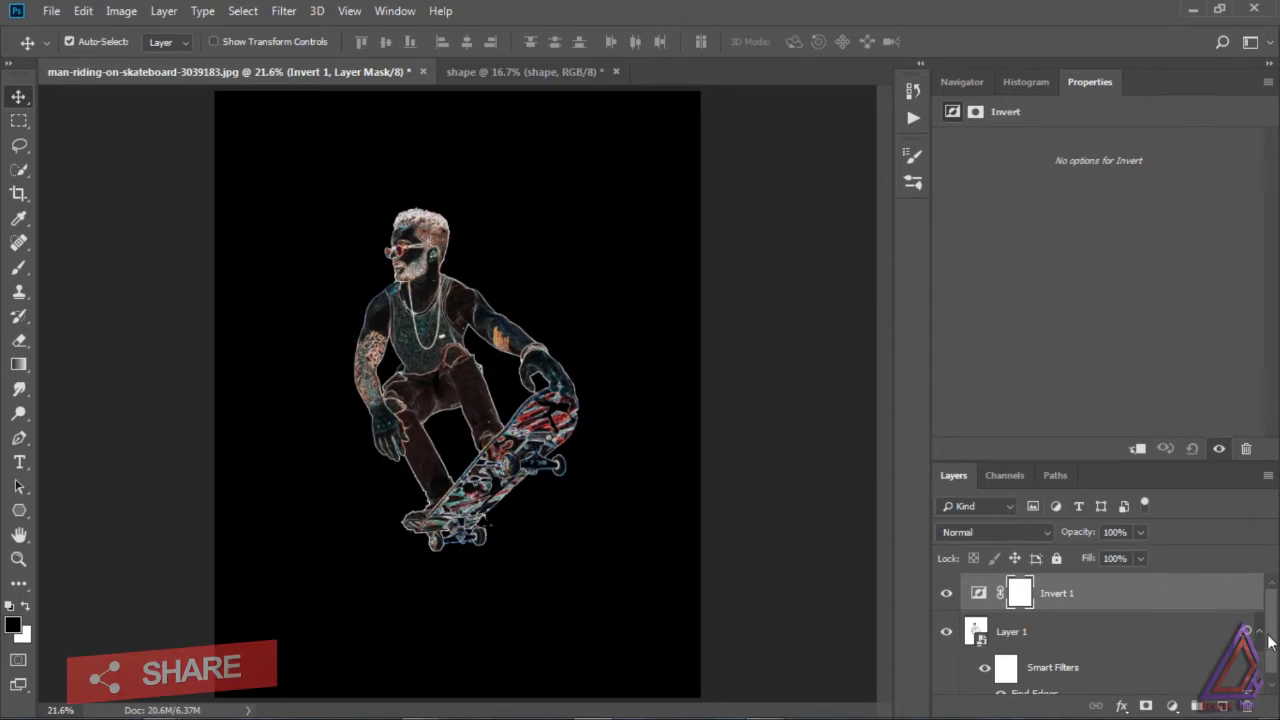
Step: Combine the Invert adjustment and Layer 1 into a single smart object
{"action": "left_click", "coordinate": [1096, 613], "text": "shift"}
{"action": "left_click", "coordinate": [1267, 476]}
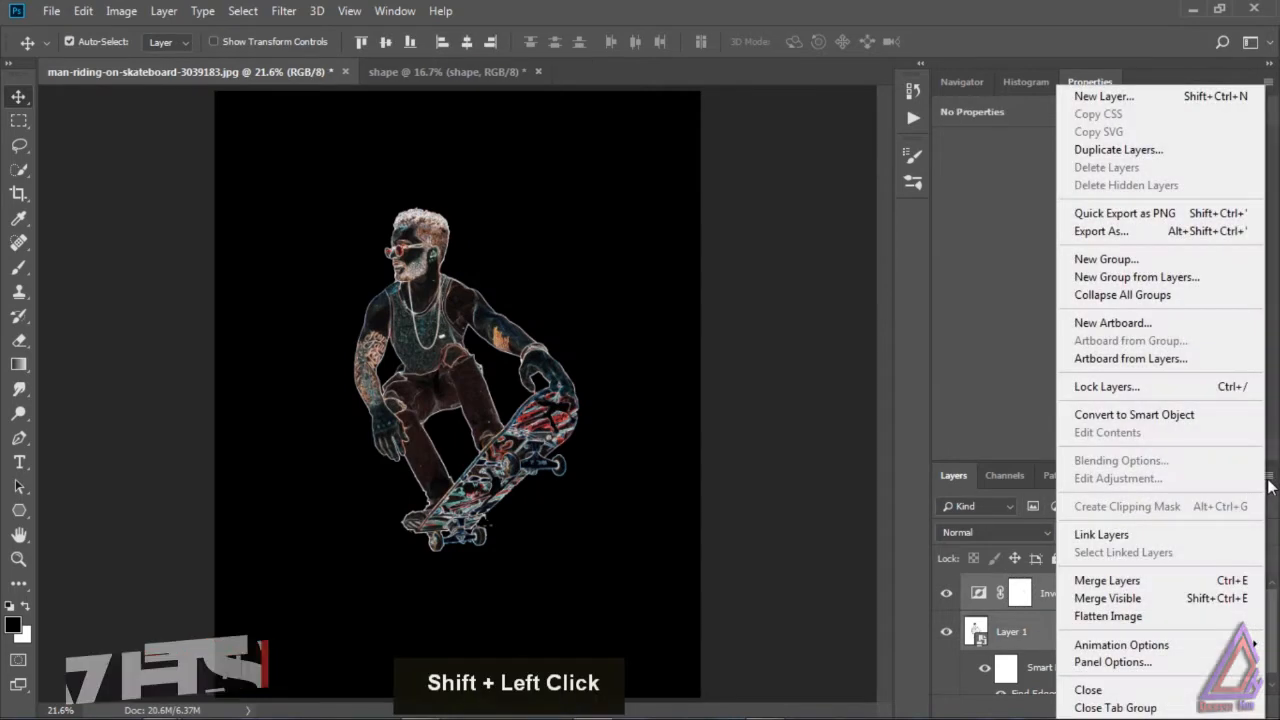
{"action": "left_click", "coordinate": [1172, 415]}
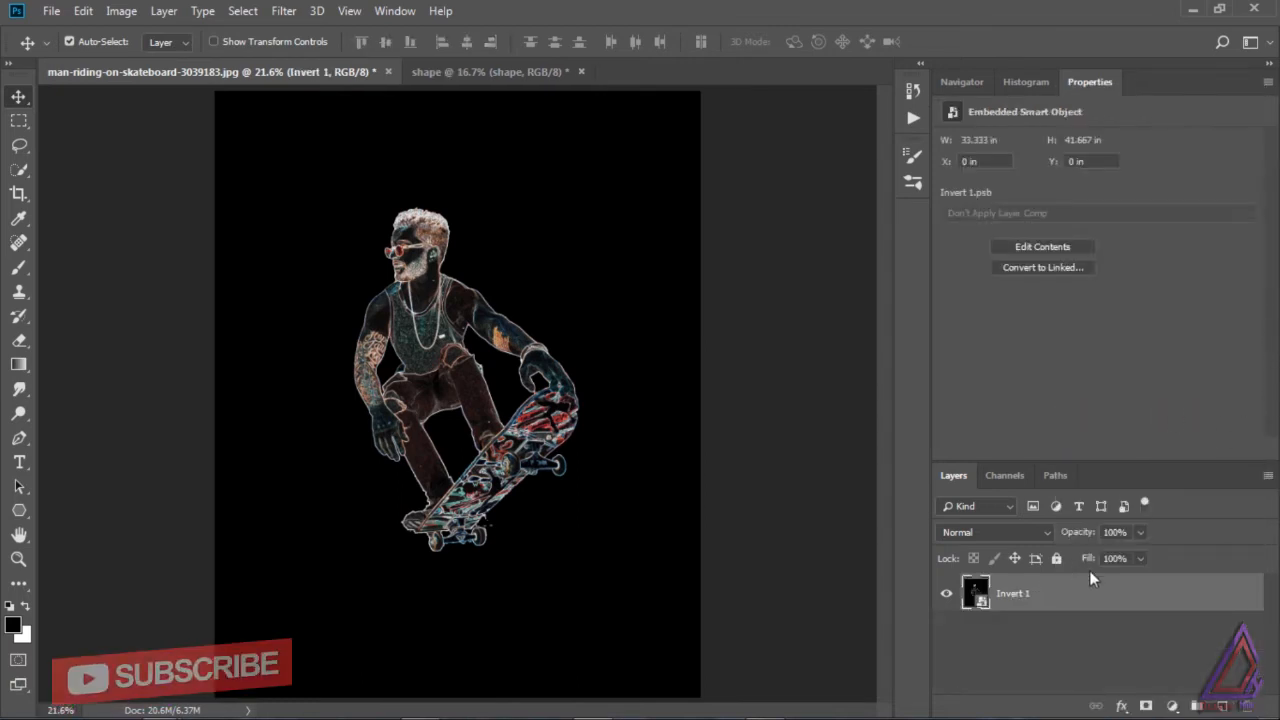
Step: Duplicate the Invert 1 smart object and set the duplicate's blend mode to Linear Dodge (Add)
{"action": "left_click_drag", "start_coordinate": [1179, 594], "coordinate": [1222, 706]}
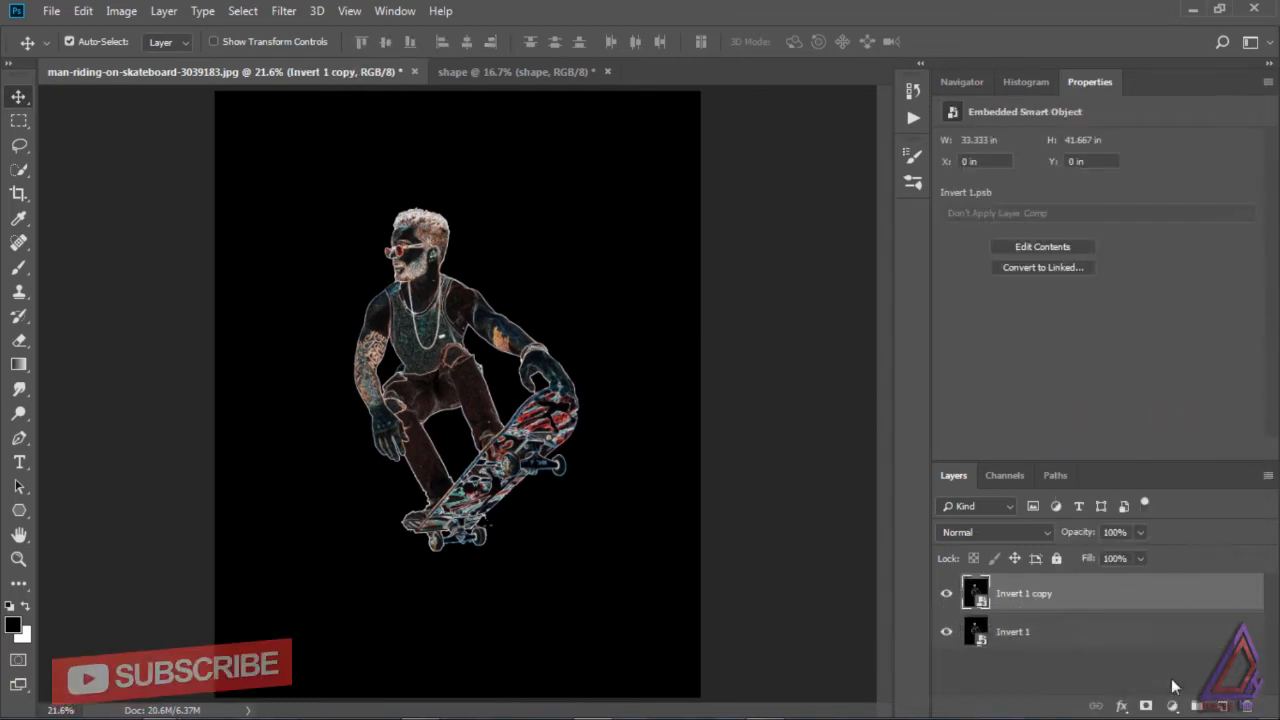
{"action": "left_click", "coordinate": [1020, 538]}
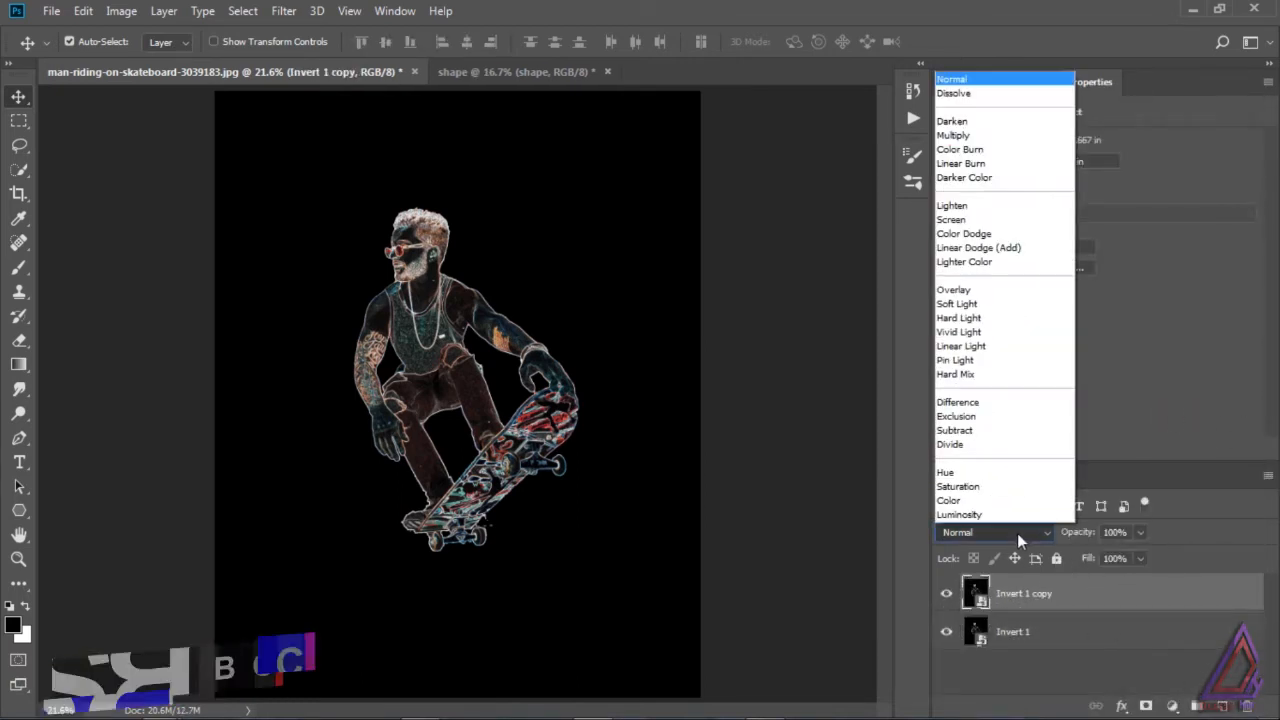
{"action": "left_click", "coordinate": [1010, 248]}
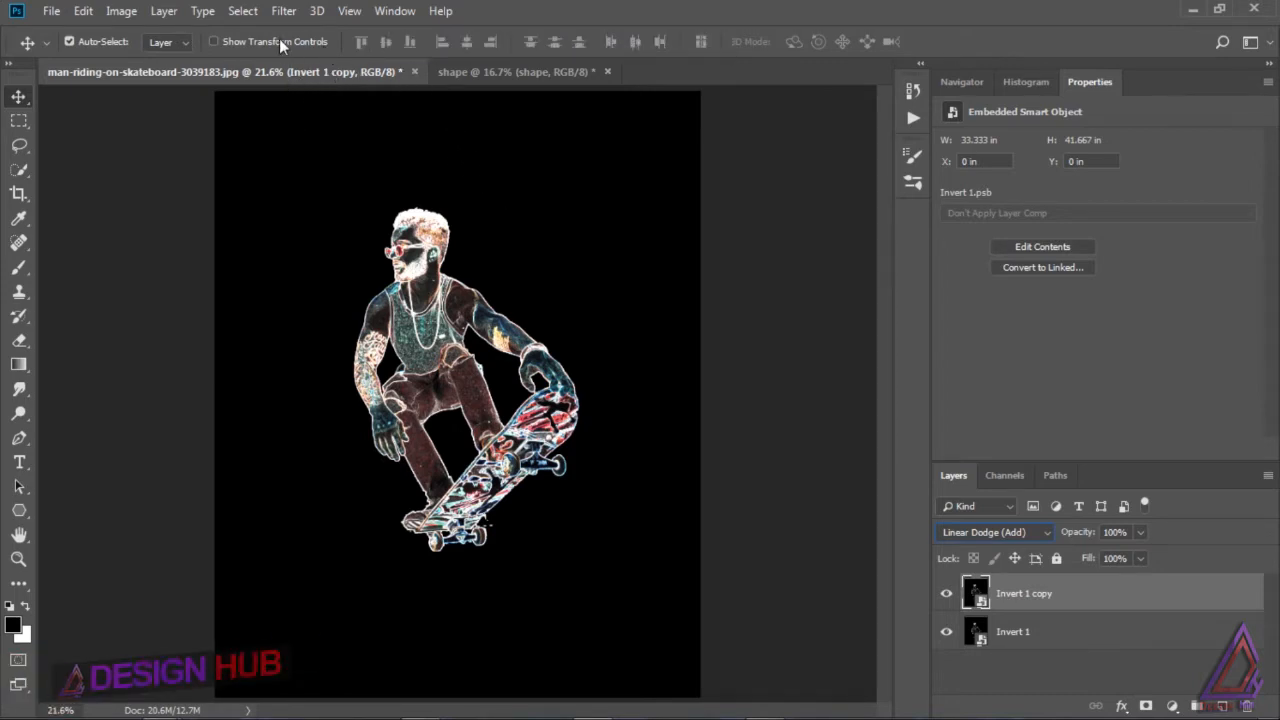
Step: Apply a Gaussian Blur with a radius of 61.1 pixels to the Invert 1 copy layer
{"action": "left_click", "coordinate": [283, 13]}
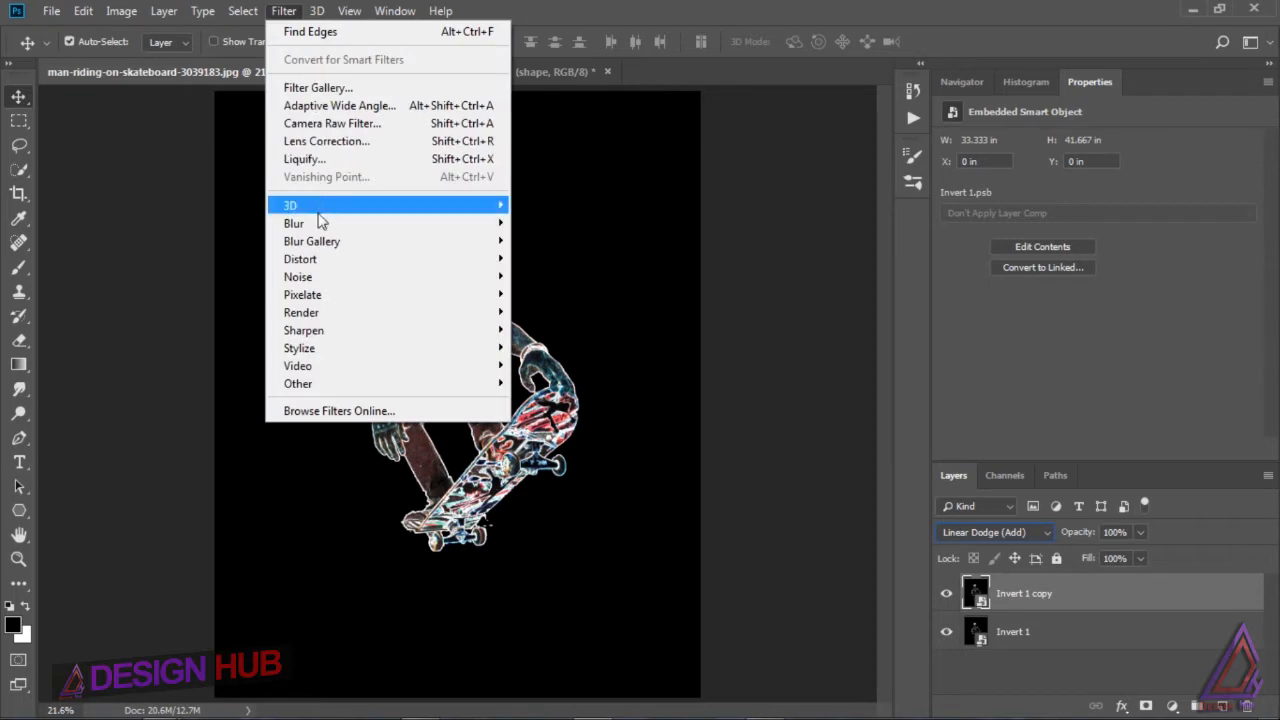
{"action": "mouse_move", "coordinate": [312, 222]}
{"action": "left_click", "coordinate": [232, 289]}
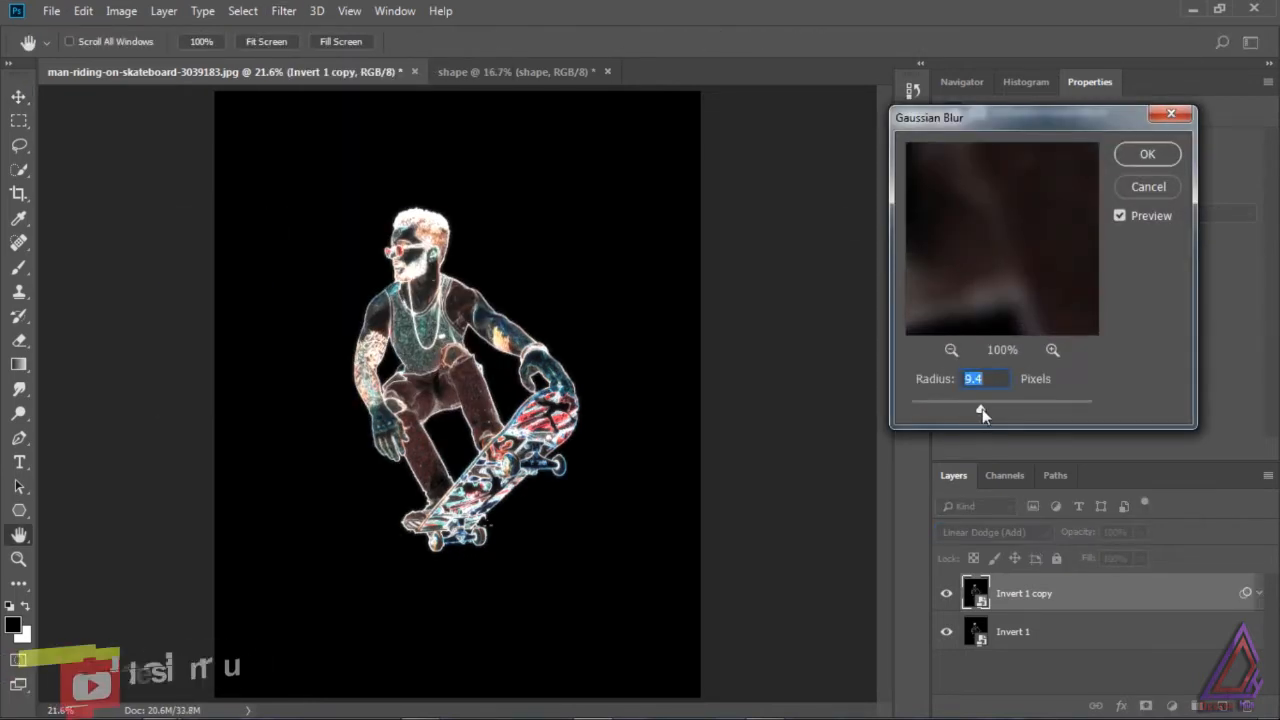
{"action": "left_click_drag", "start_coordinate": [982, 409], "coordinate": [1015, 408]}
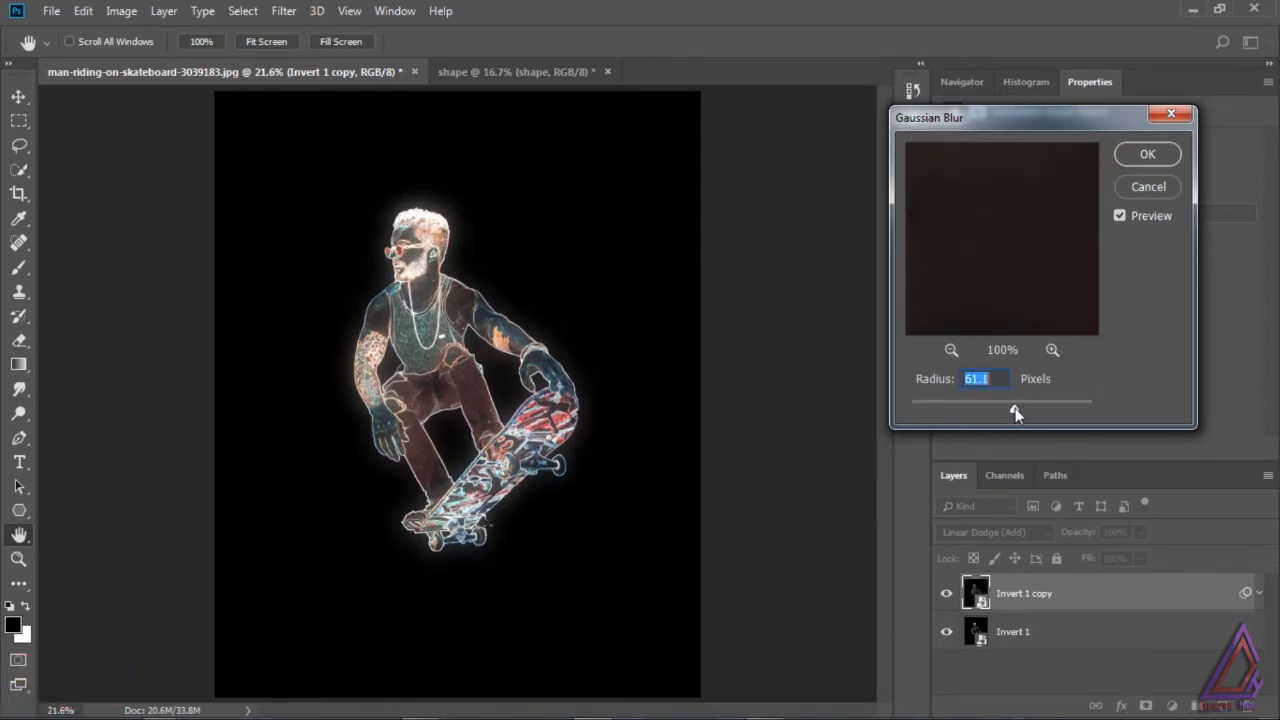
{"action": "left_click", "coordinate": [1144, 156]}
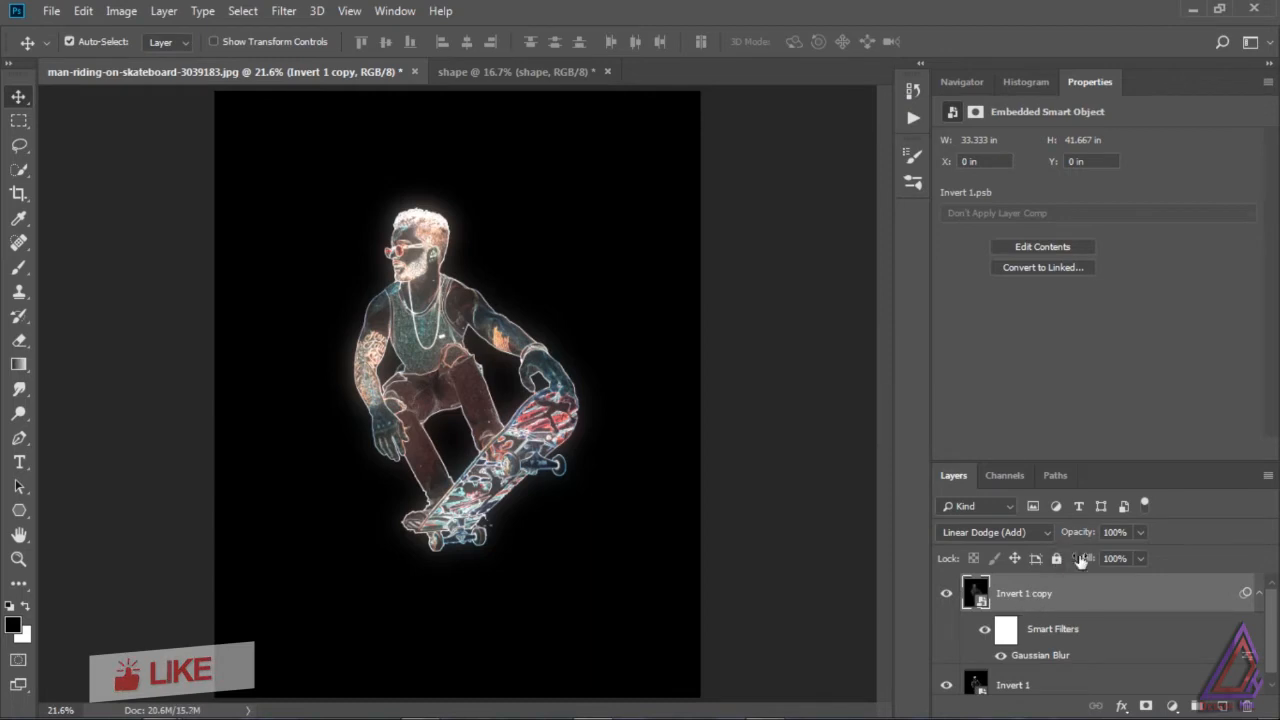
Step: Add a Brightness/Contrast adjustment clipped to Invert 1 copy, with Brightness 98 and Contrast 75
{"action": "left_click", "coordinate": [1165, 704]}
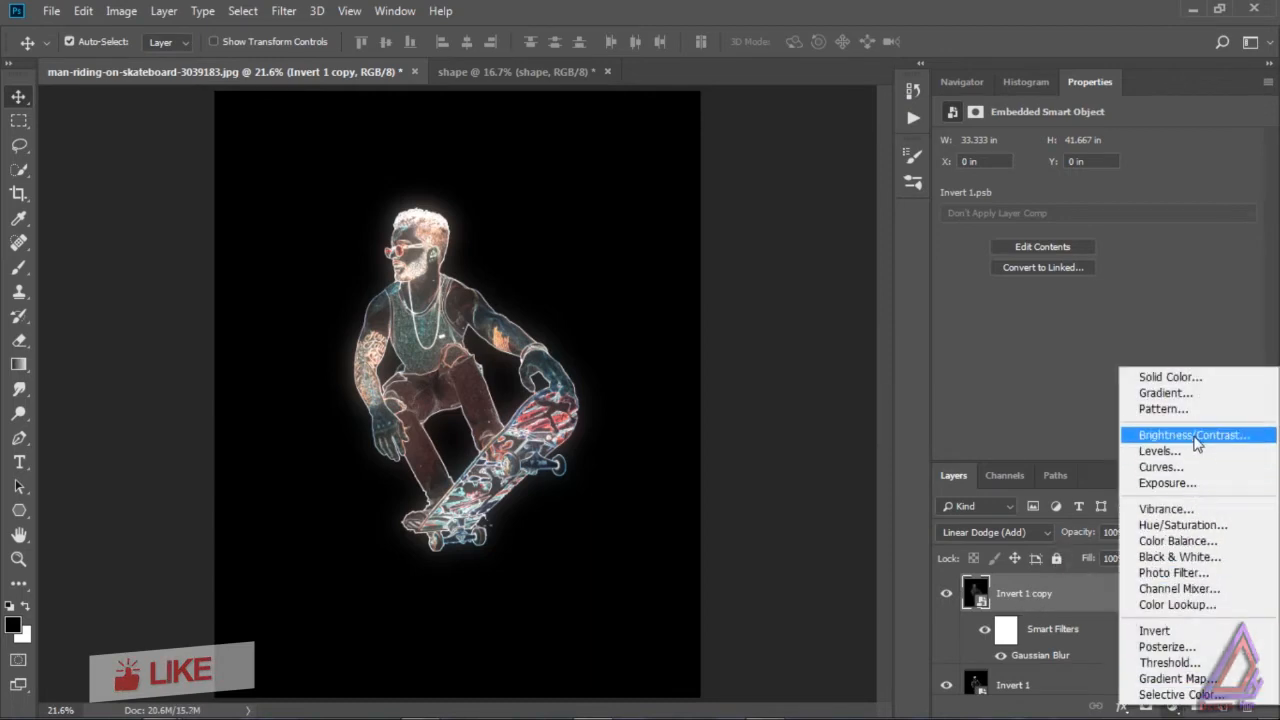
{"action": "left_click", "coordinate": [1198, 436]}
{"action": "key", "text": "ctrl+alt+g"}
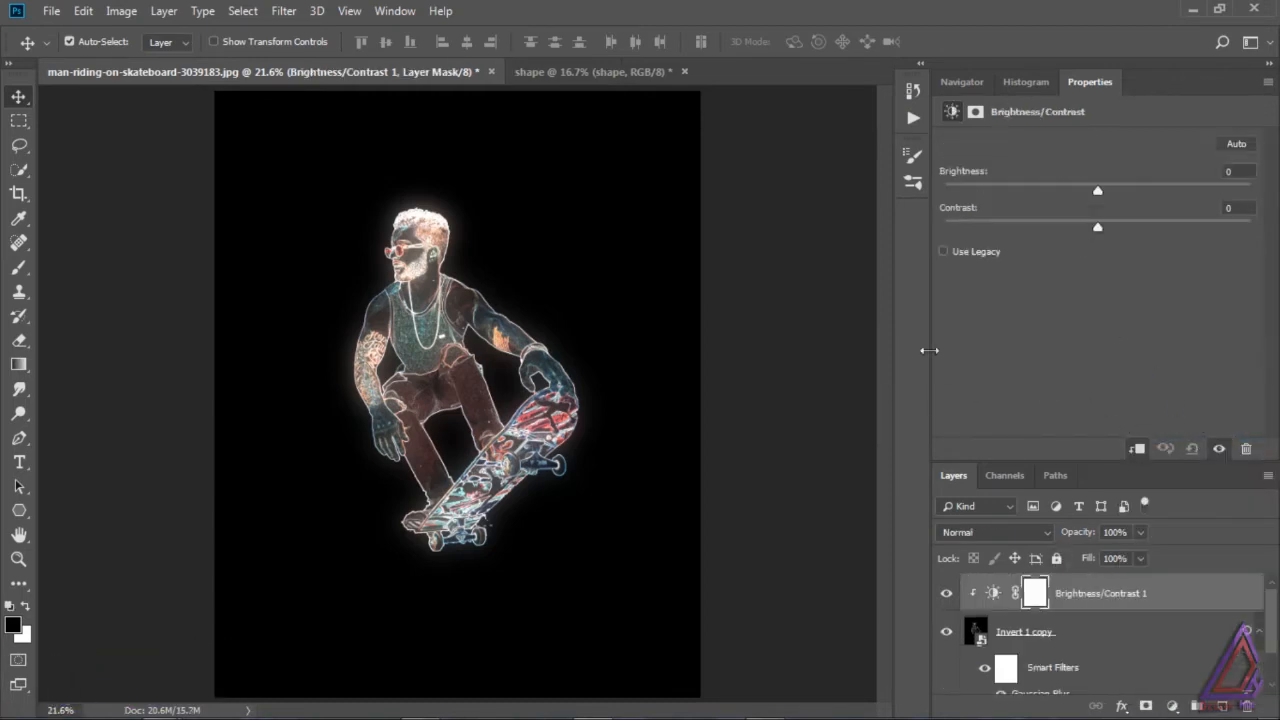
{"action": "left_click_drag", "start_coordinate": [1097, 190], "coordinate": [1199, 192]}
{"action": "left_click_drag", "start_coordinate": [1097, 227], "coordinate": [1215, 188]}
{"action": "left_click_drag", "start_coordinate": [1170, 230], "coordinate": [1197, 190]}
{"action": "left_click_drag", "start_coordinate": [1224, 232], "coordinate": [1239, 232]}
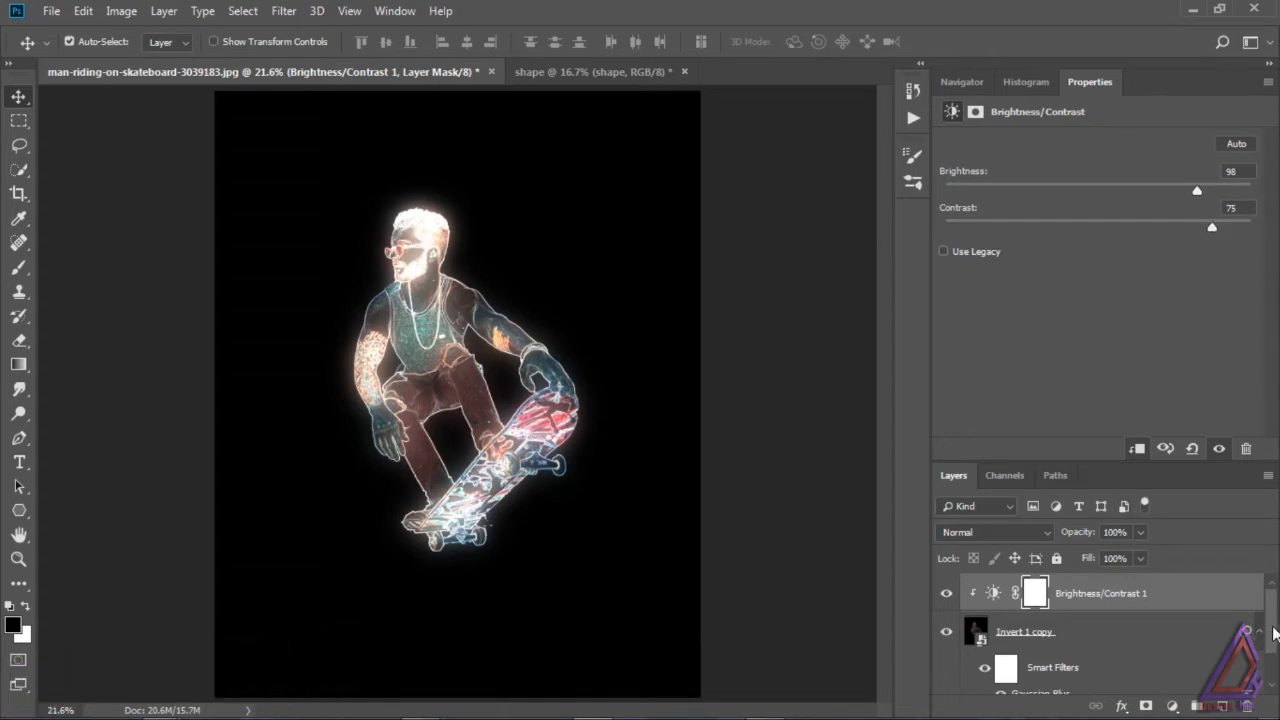
Step: Select all layers from Brightness/Contrast 1 down to Invert 1 and convert them into one smart object
{"action": "scroll", "coordinate": [1273, 632], "scroll_direction": "down", "scroll_amount": 1}
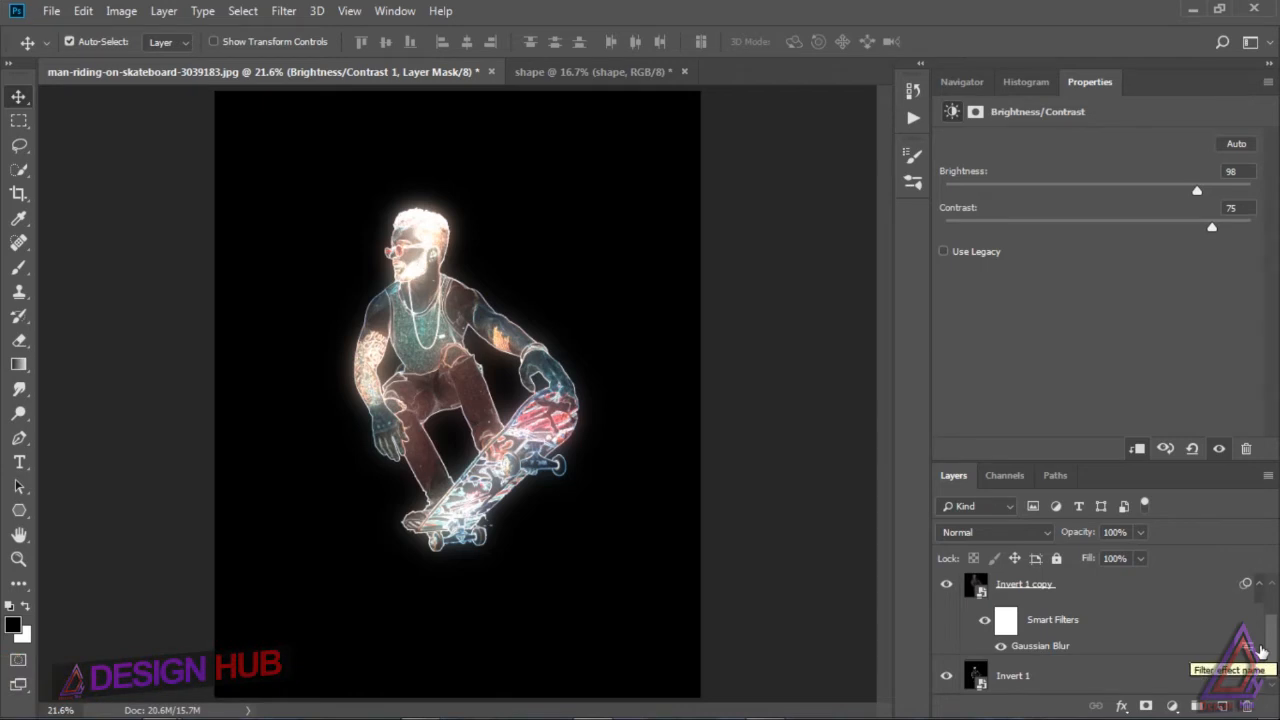
{"action": "left_click", "coordinate": [1100, 675], "text": "shift"}
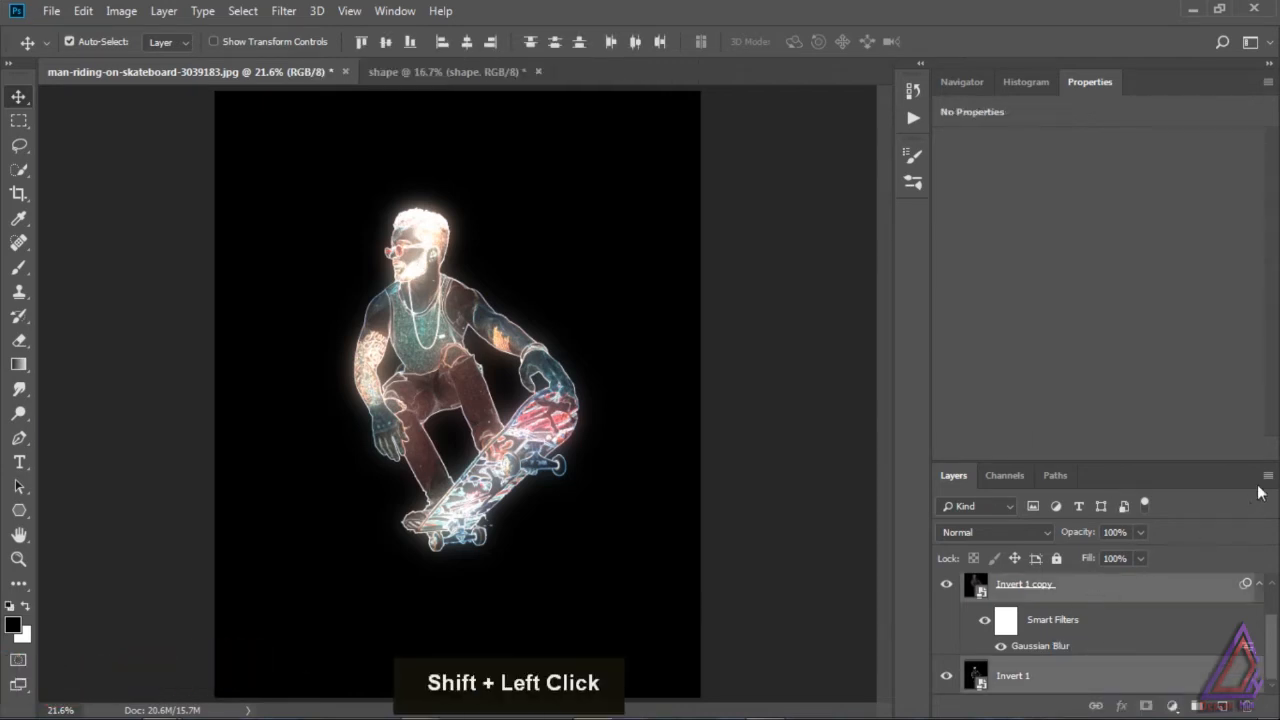
{"action": "left_click", "coordinate": [1267, 476]}
{"action": "left_click", "coordinate": [1150, 415]}
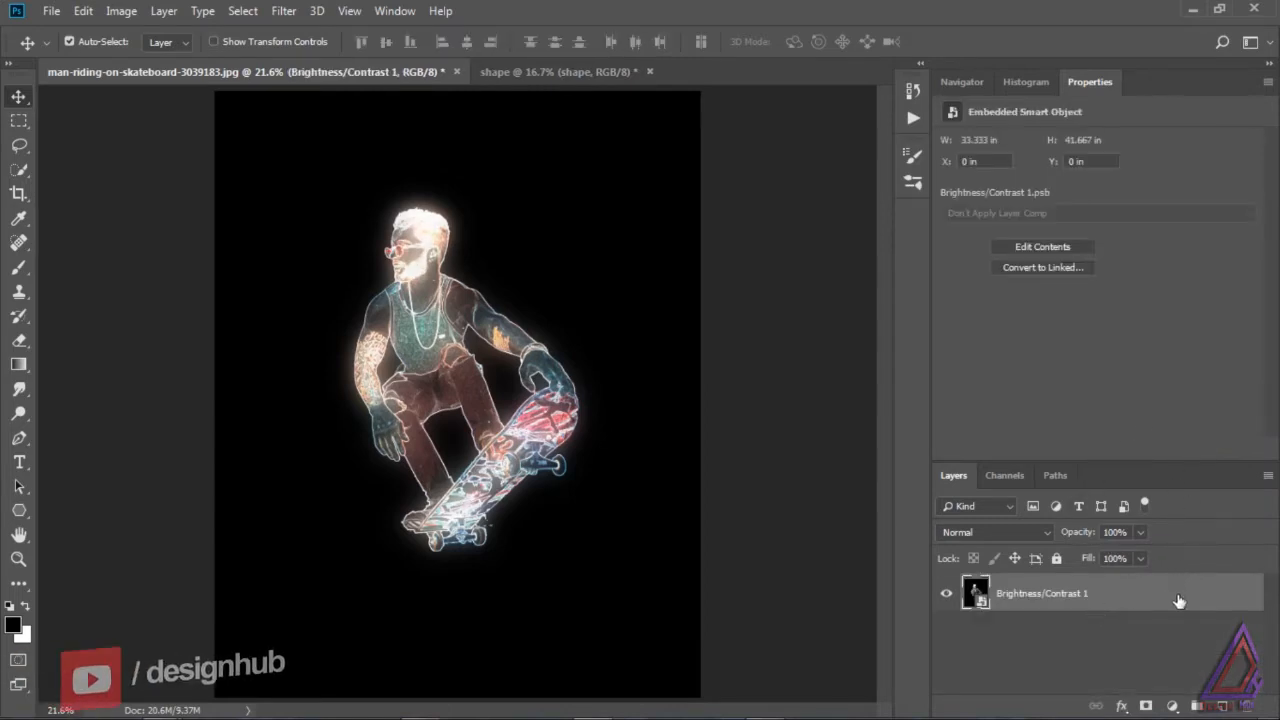
Step: Duplicate the Brightness/Contrast 1 smart object and blend the duplicate with Linear Dodge (Add)
{"action": "left_click_drag", "start_coordinate": [1179, 600], "coordinate": [1222, 706]}
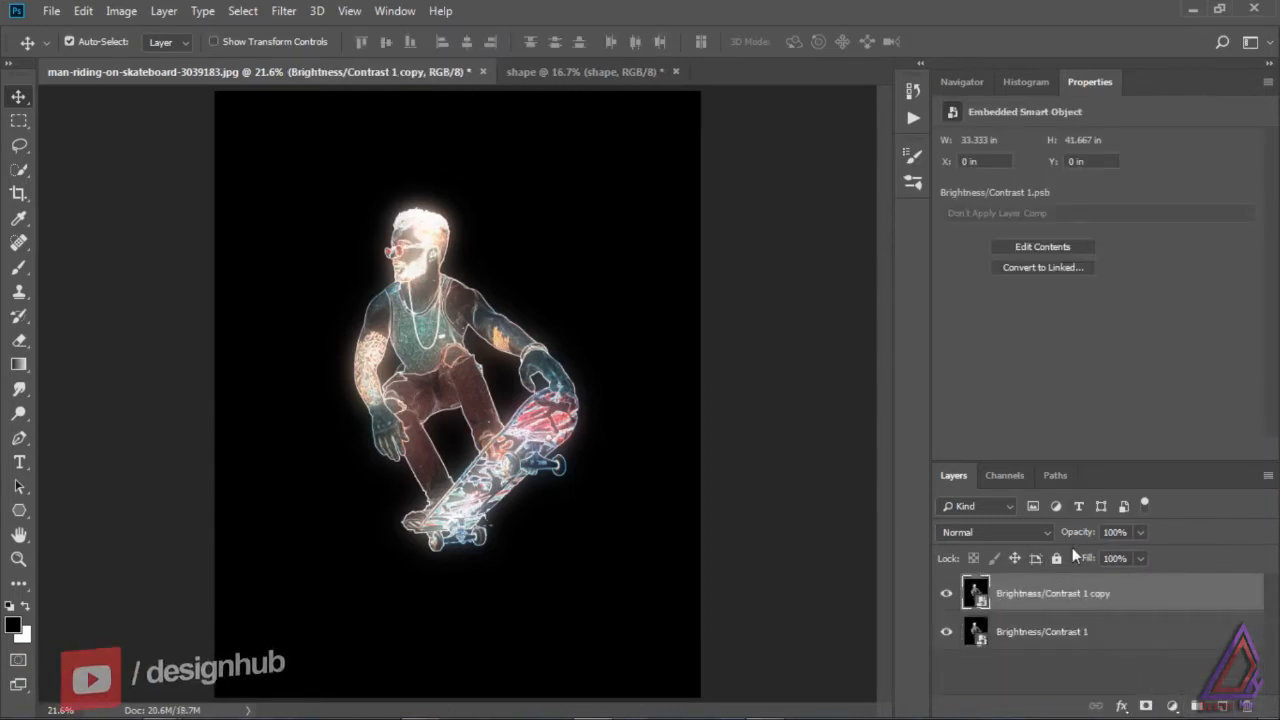
{"action": "left_click", "coordinate": [1033, 533]}
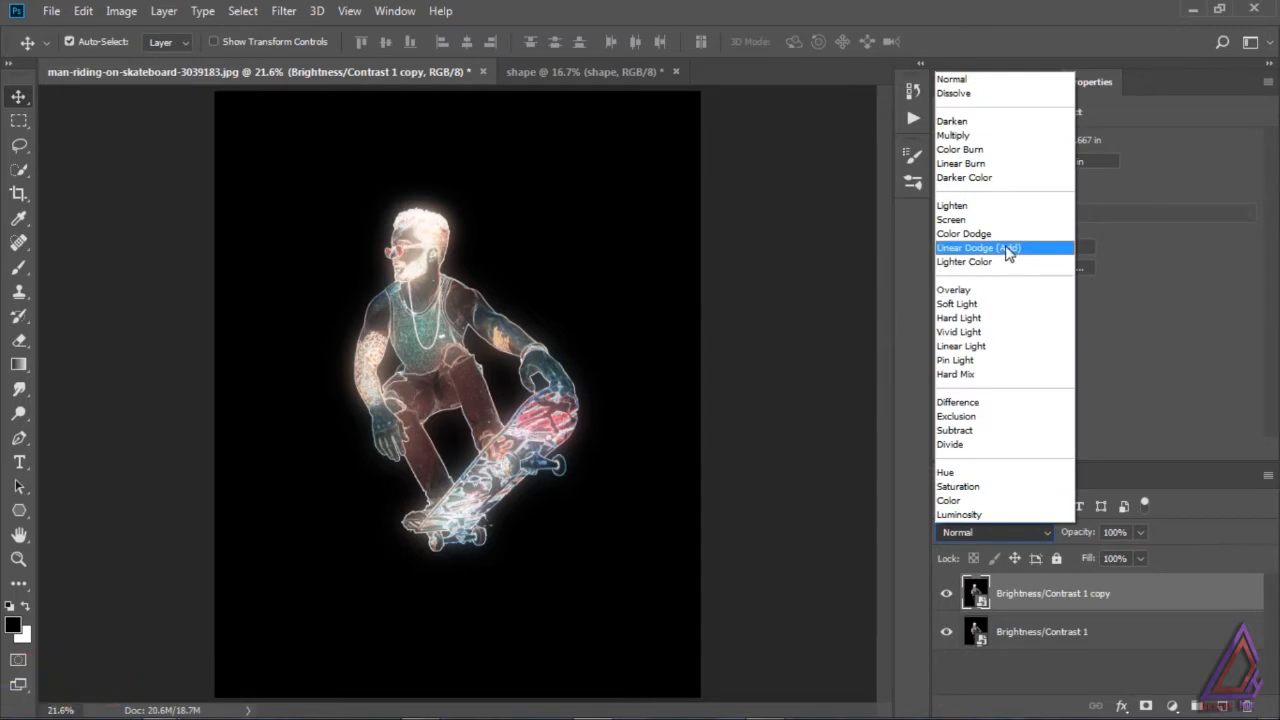
{"action": "left_click", "coordinate": [1006, 249]}
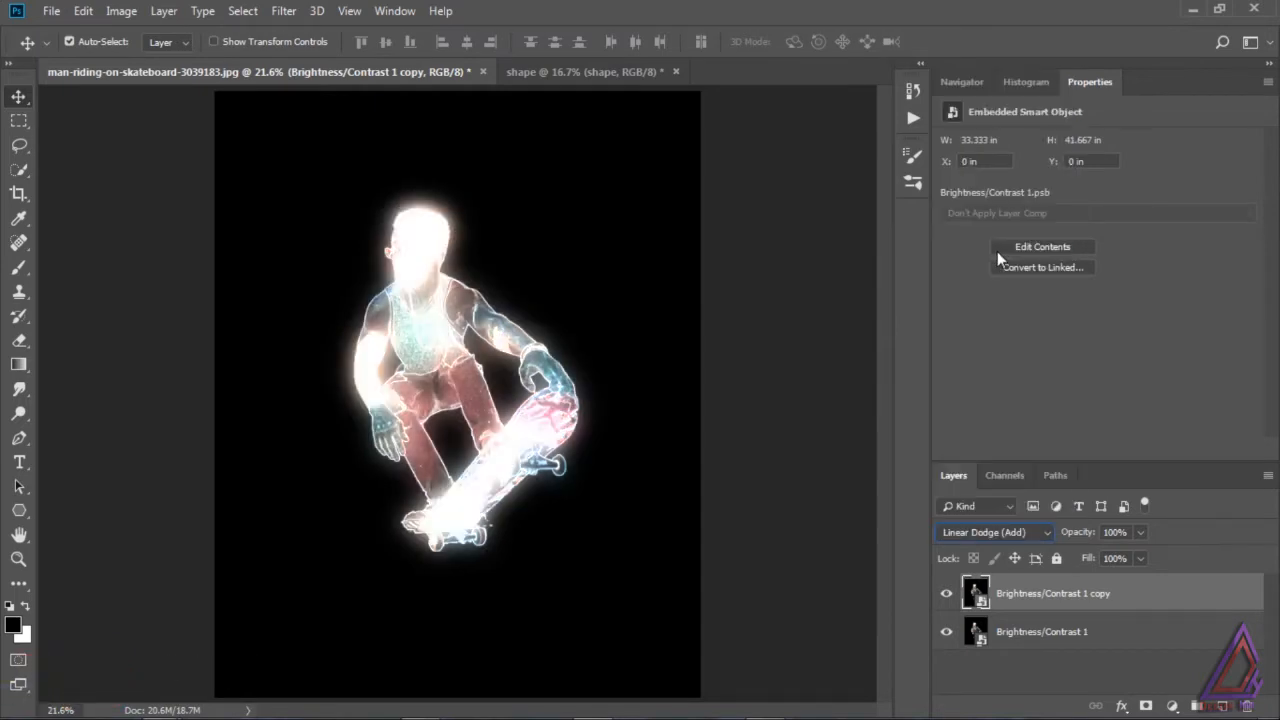
Step: Start a Path Blur on the duplicate and run its path diagonally from the hand on the board to below the board's tail
{"action": "left_click", "coordinate": [284, 14]}
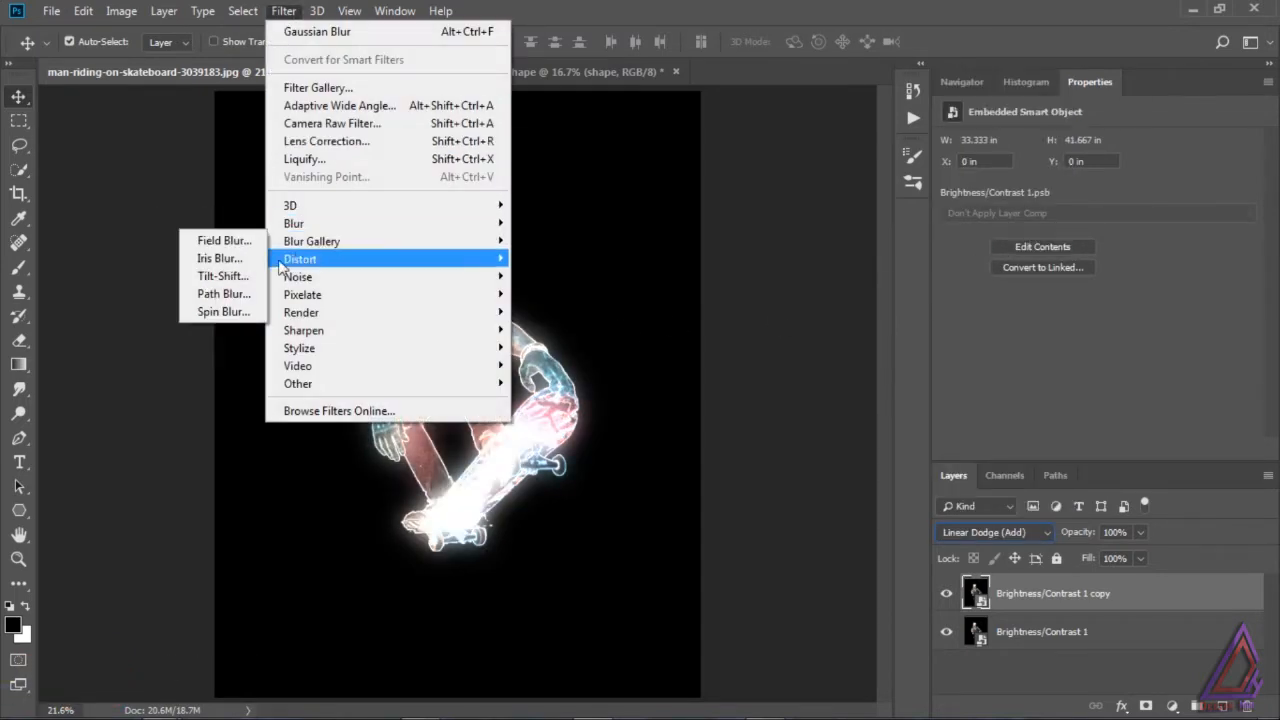
{"action": "left_click", "coordinate": [224, 293]}
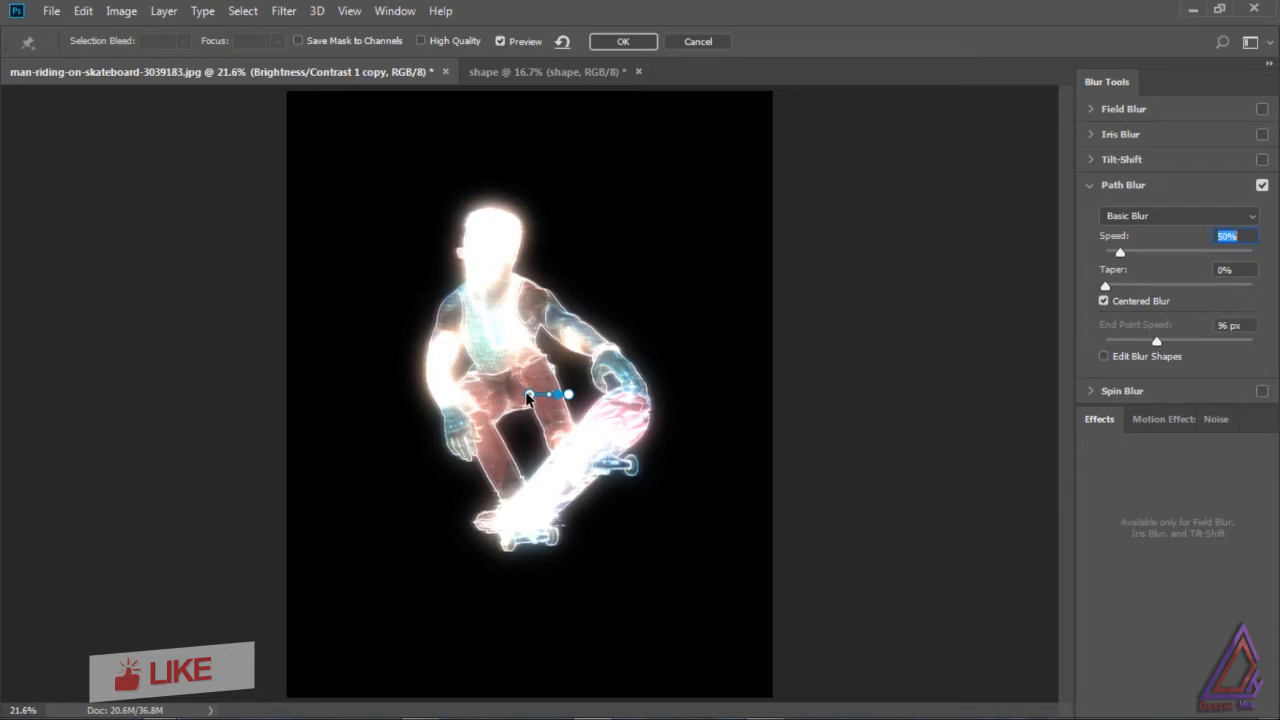
{"action": "left_click_drag", "start_coordinate": [528, 395], "coordinate": [636, 369]}
{"action": "left_click_drag", "start_coordinate": [568, 396], "coordinate": [430, 571]}
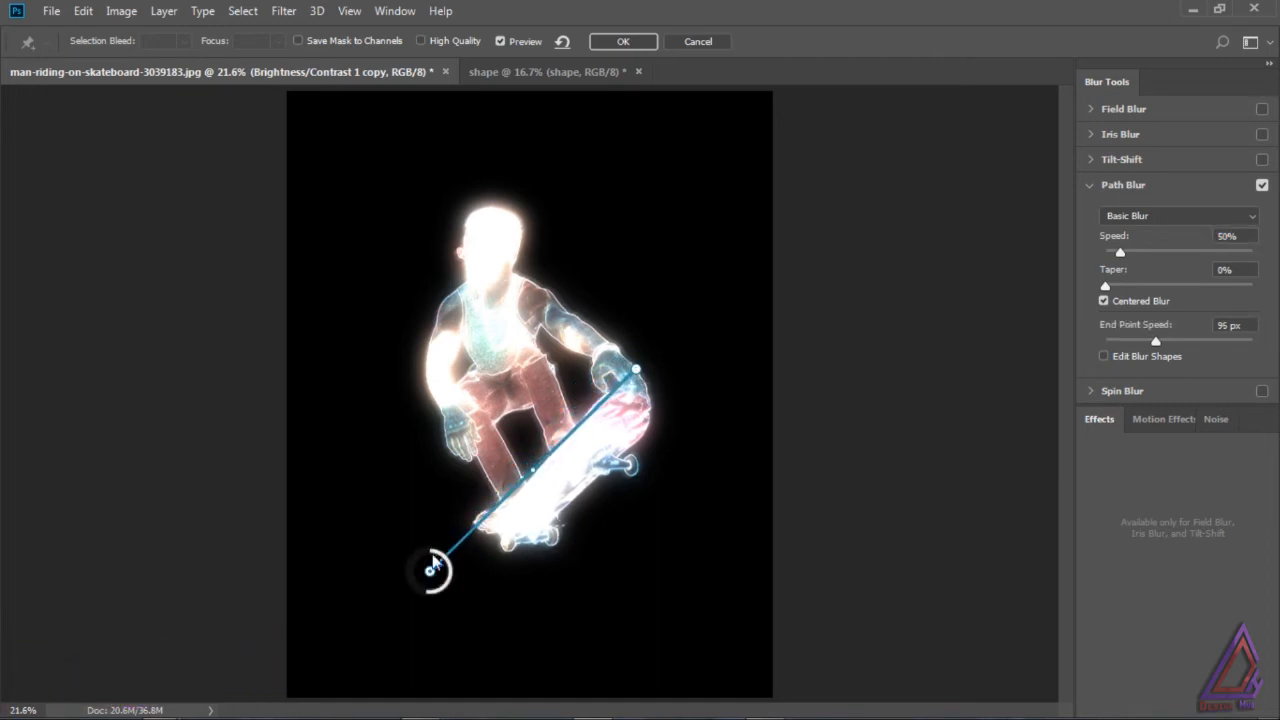
Step: Turn off Centered Blur, set the Path Blur's Speed to about 470% and End Point Speed to 3 px, and apply it
{"action": "left_click_drag", "start_coordinate": [1121, 252], "coordinate": [1181, 258]}
{"action": "left_click", "coordinate": [1117, 305]}
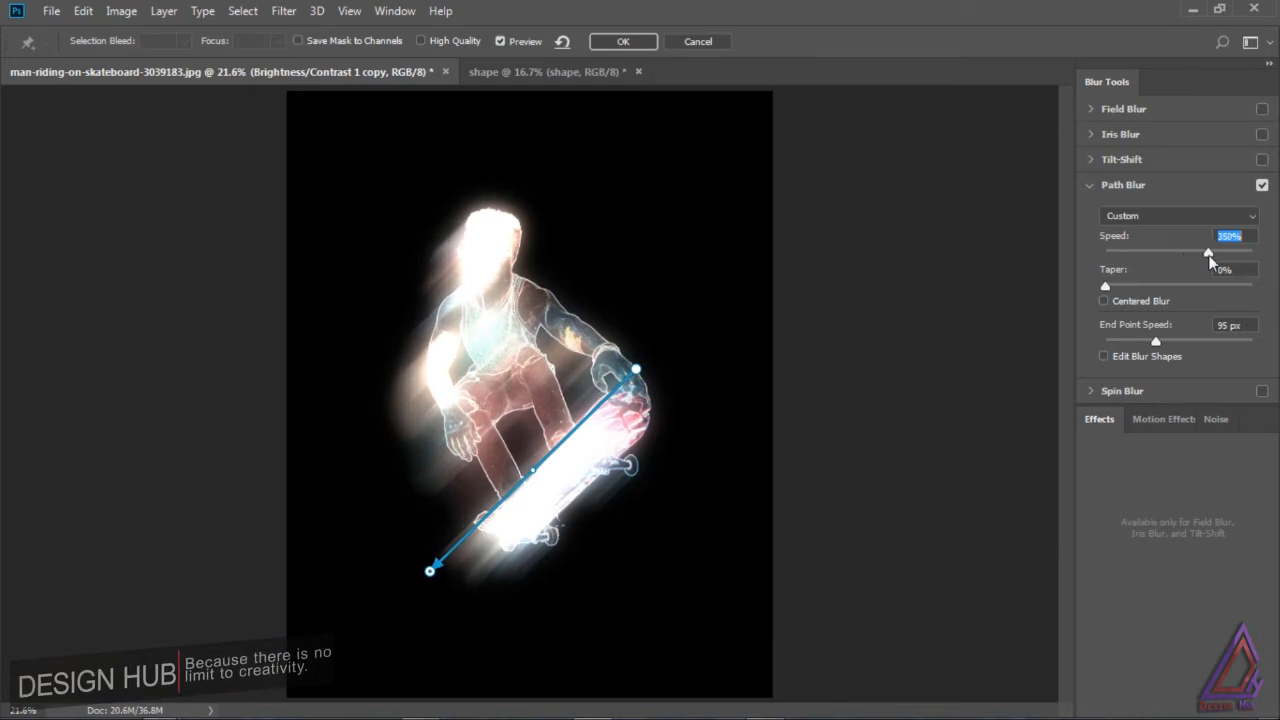
{"action": "left_click_drag", "start_coordinate": [1156, 341], "coordinate": [1111, 340]}
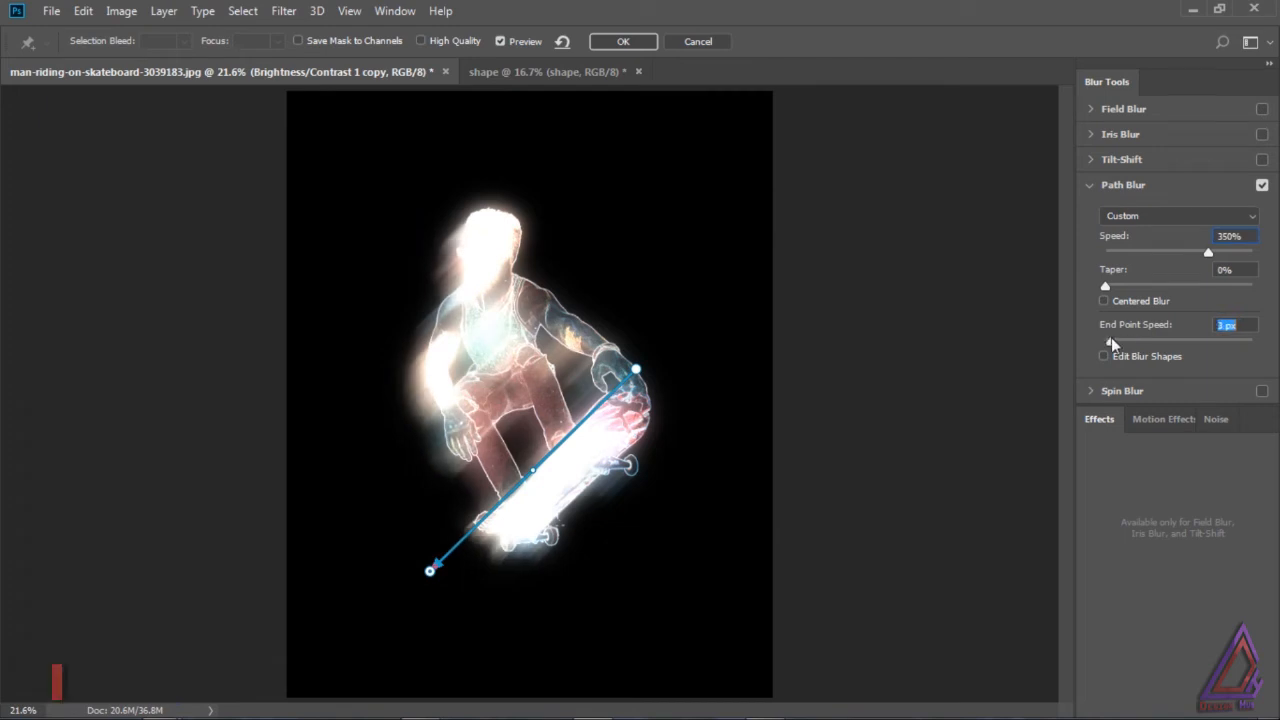
{"action": "left_click_drag", "start_coordinate": [1210, 257], "coordinate": [1226, 257]}
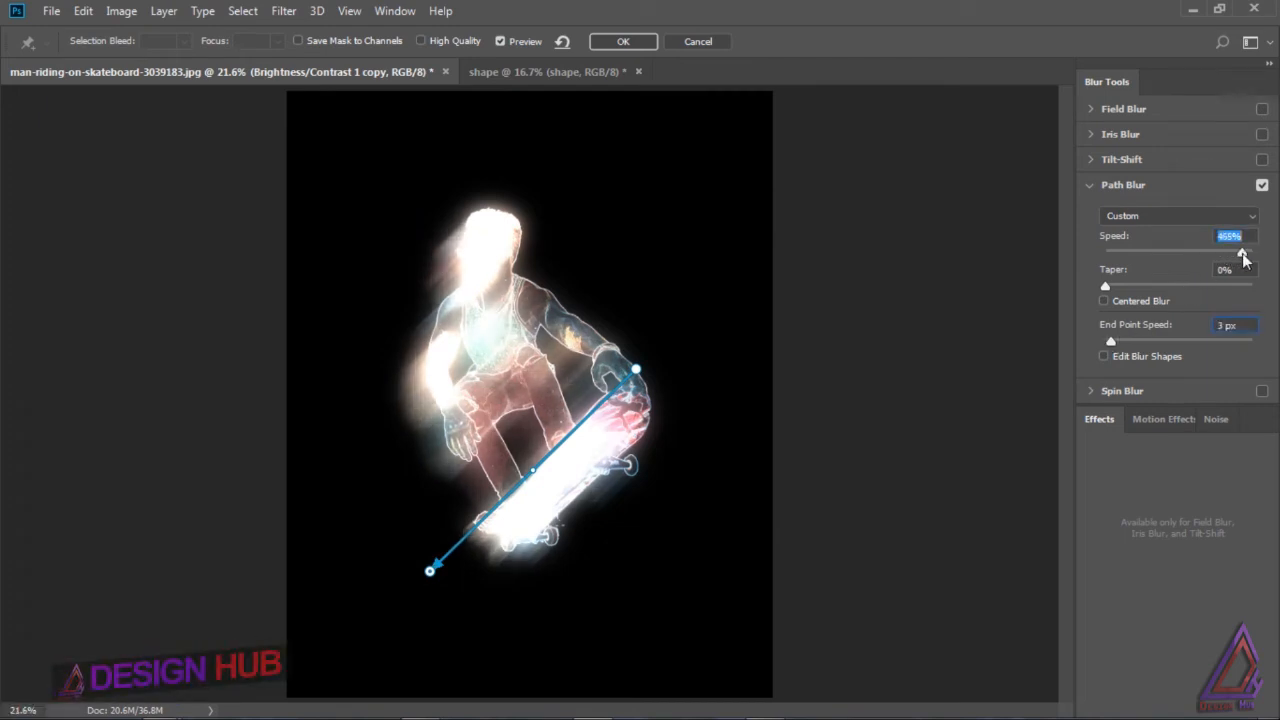
{"action": "left_click_drag", "start_coordinate": [1243, 257], "coordinate": [1257, 262]}
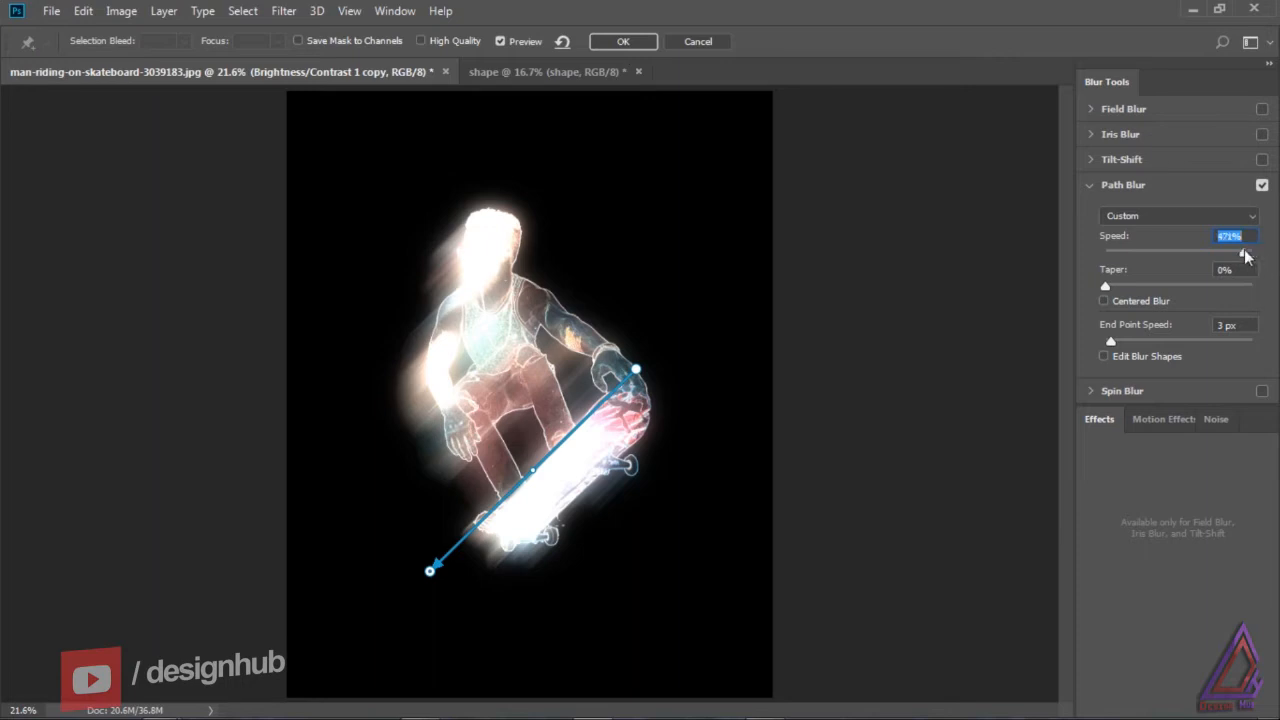
{"action": "left_click_drag", "start_coordinate": [1245, 257], "coordinate": [1240, 256]}
{"action": "left_click", "coordinate": [638, 43]}
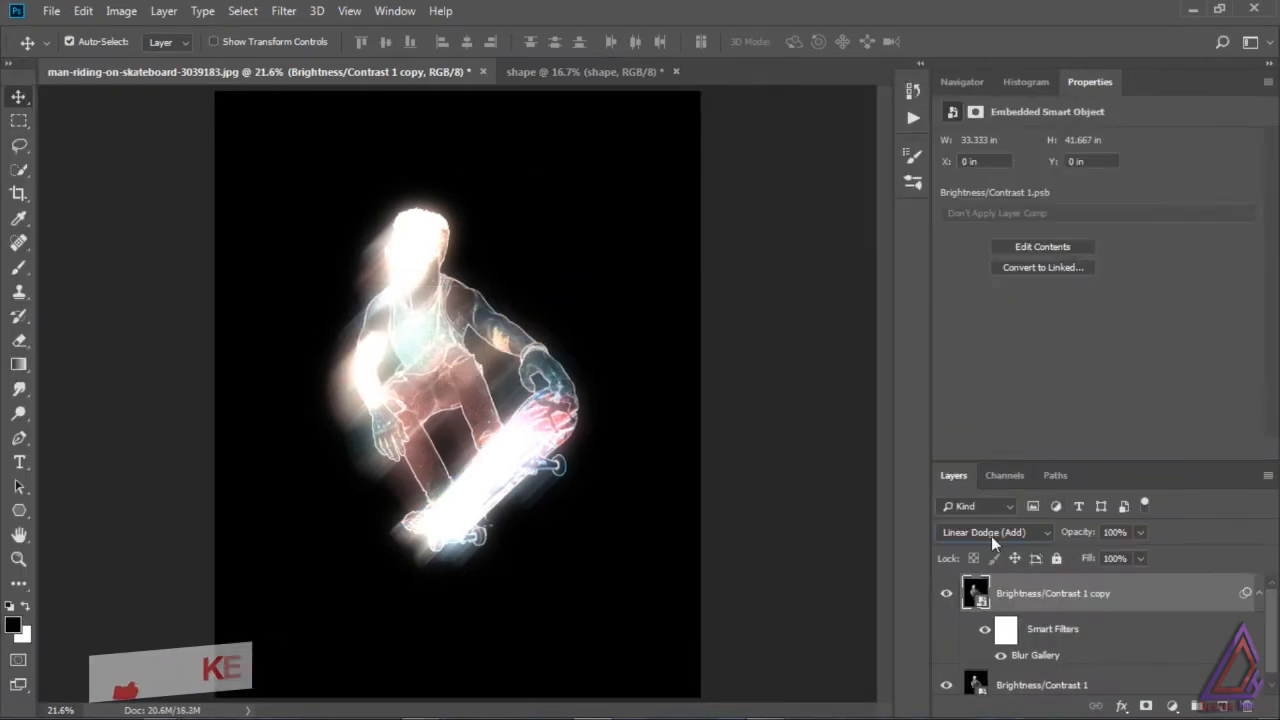
Step: Duplicate the path-blurred layer and set the duplicate's opacity to 57%
{"action": "left_click_drag", "start_coordinate": [1142, 533], "coordinate": [1210, 703]}
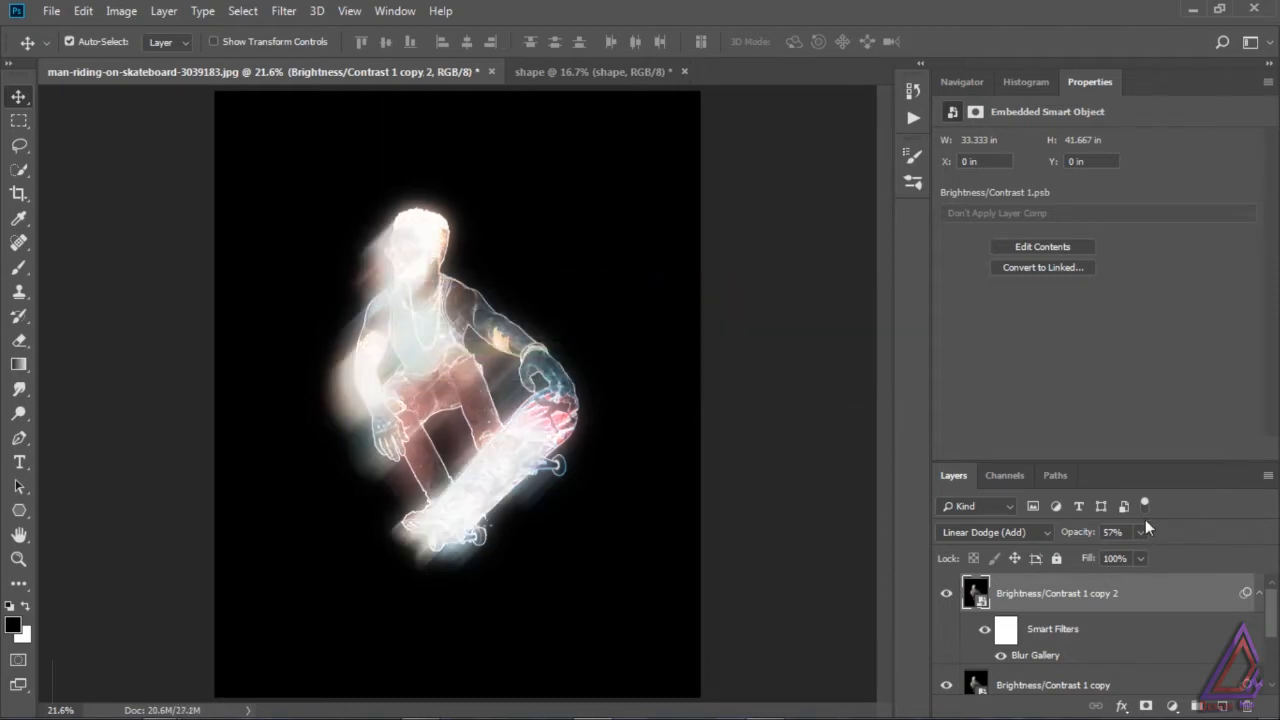
Step: Try Color Dodge blending on the Brightness/Contrast 1 copy 2 layer with its opacity at 25%
{"action": "left_click", "coordinate": [1015, 532]}
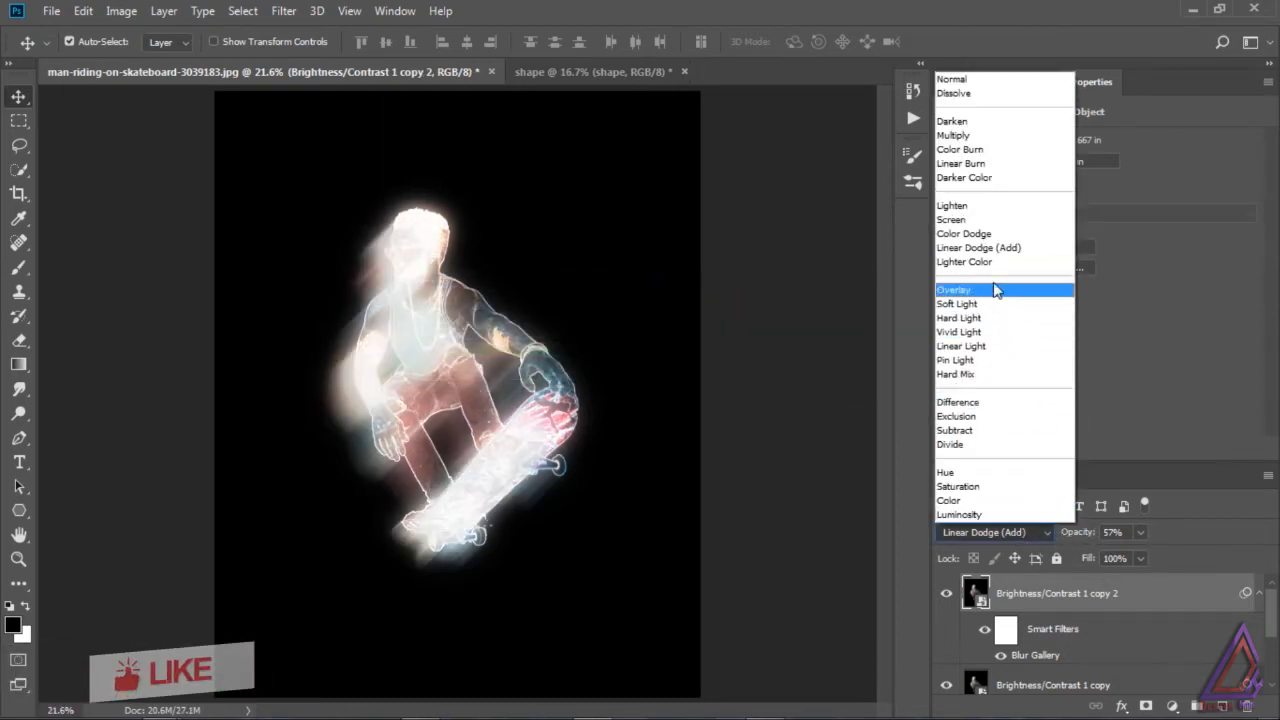
{"action": "left_click", "coordinate": [987, 236]}
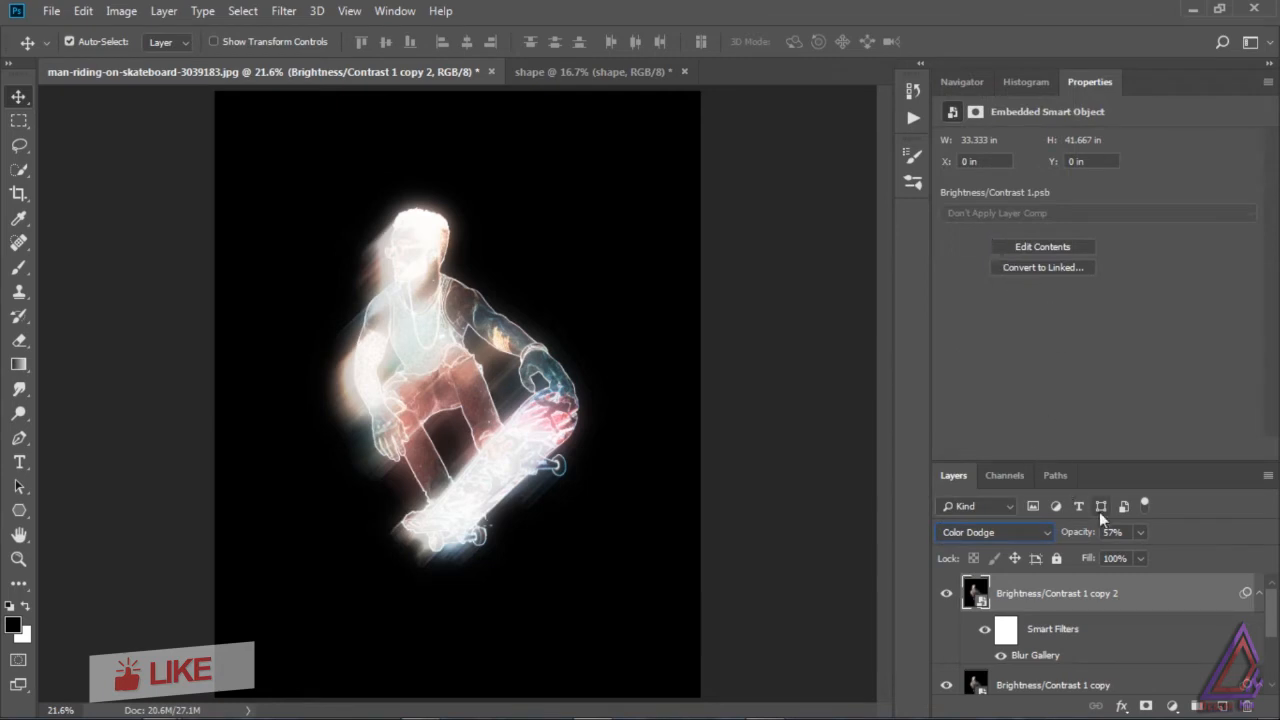
{"action": "left_click", "coordinate": [1140, 532]}
{"action": "left_click_drag", "start_coordinate": [1141, 557], "coordinate": [1088, 558]}
{"action": "left_click", "coordinate": [1140, 558]}
{"action": "left_click", "coordinate": [1140, 532]}
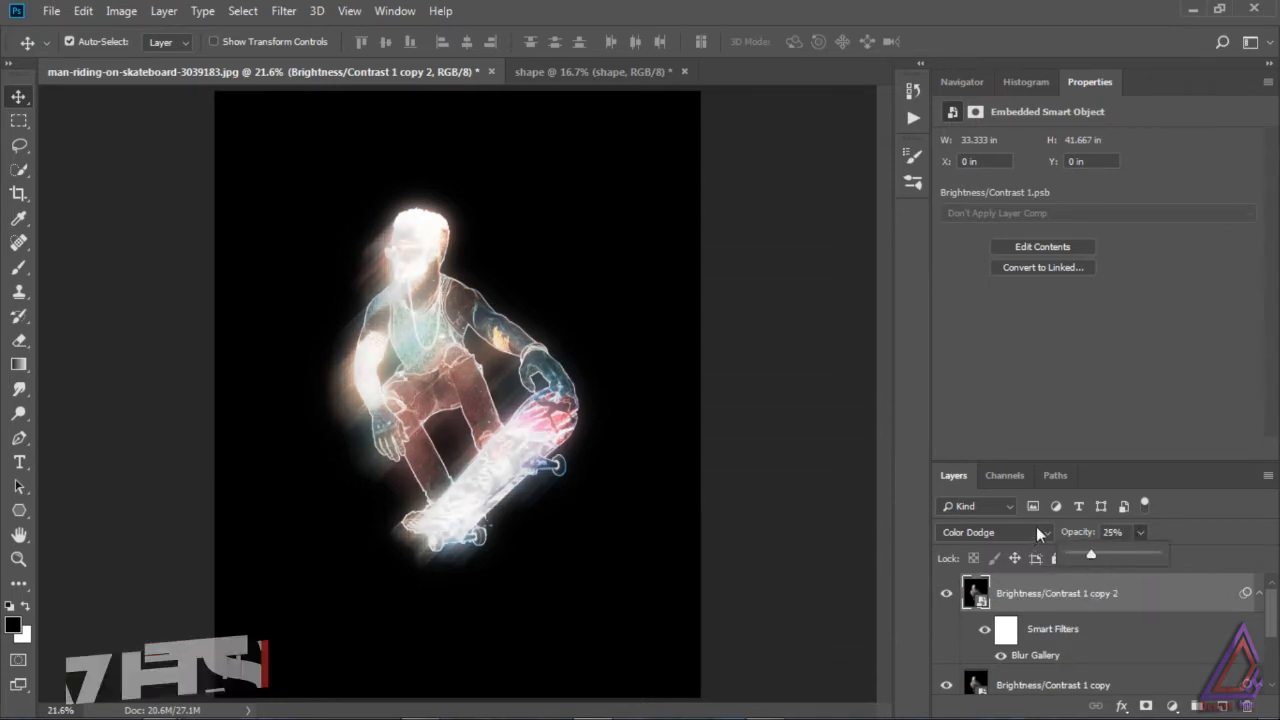
{"action": "left_click", "coordinate": [1202, 513]}
Step: Set the copy 2 layer's fill to 26% and toggle its visibility to compare the effect
{"action": "left_click", "coordinate": [1140, 558]}
{"action": "left_click_drag", "start_coordinate": [1139, 580], "coordinate": [1133, 584]}
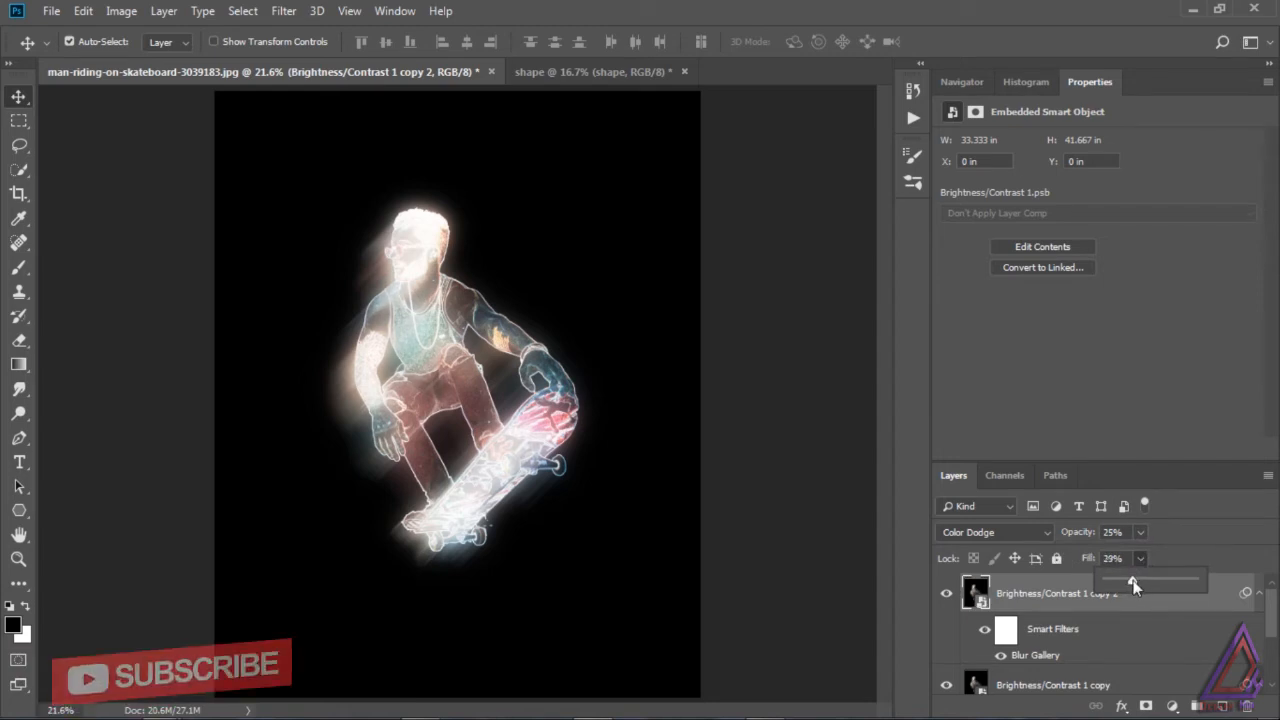
{"action": "left_click", "coordinate": [947, 594]}
{"action": "left_click", "coordinate": [947, 594]}
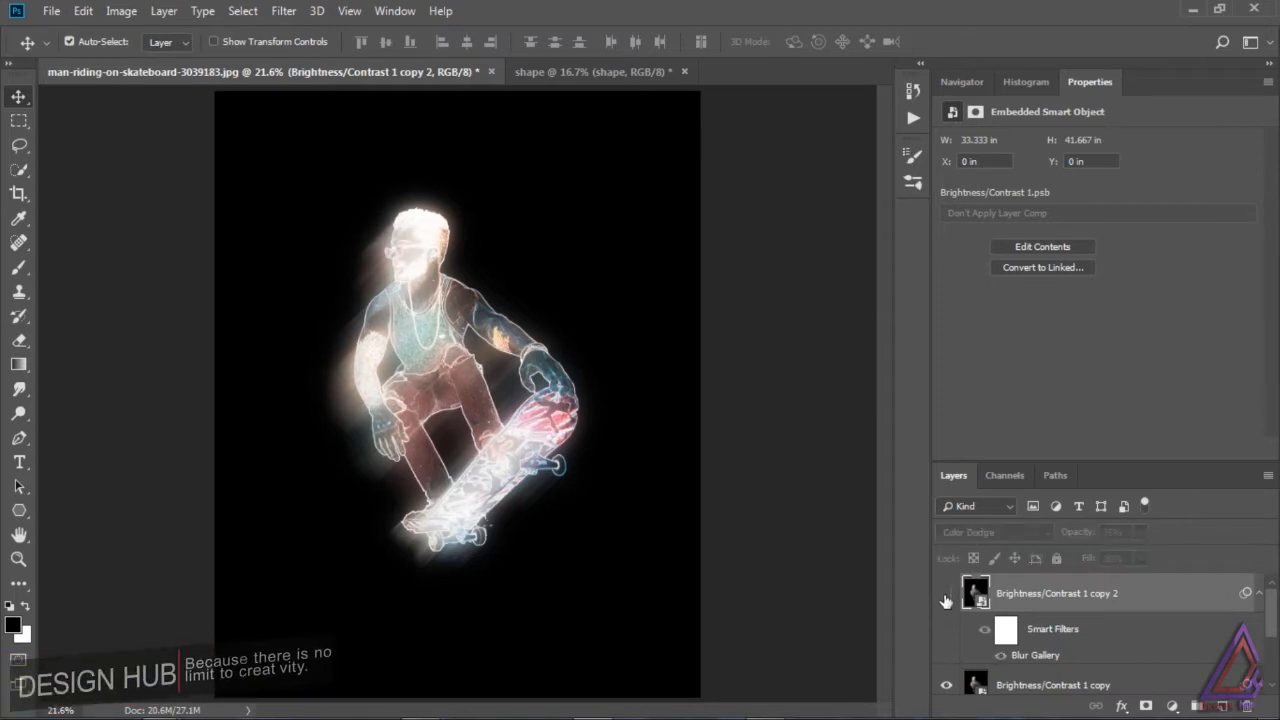
{"action": "left_click", "coordinate": [947, 594]}
Step: Blend the Brightness/Contrast 1 copy 2 layer with Screen at 30% opacity and 47% fill
{"action": "left_click", "coordinate": [1009, 531]}
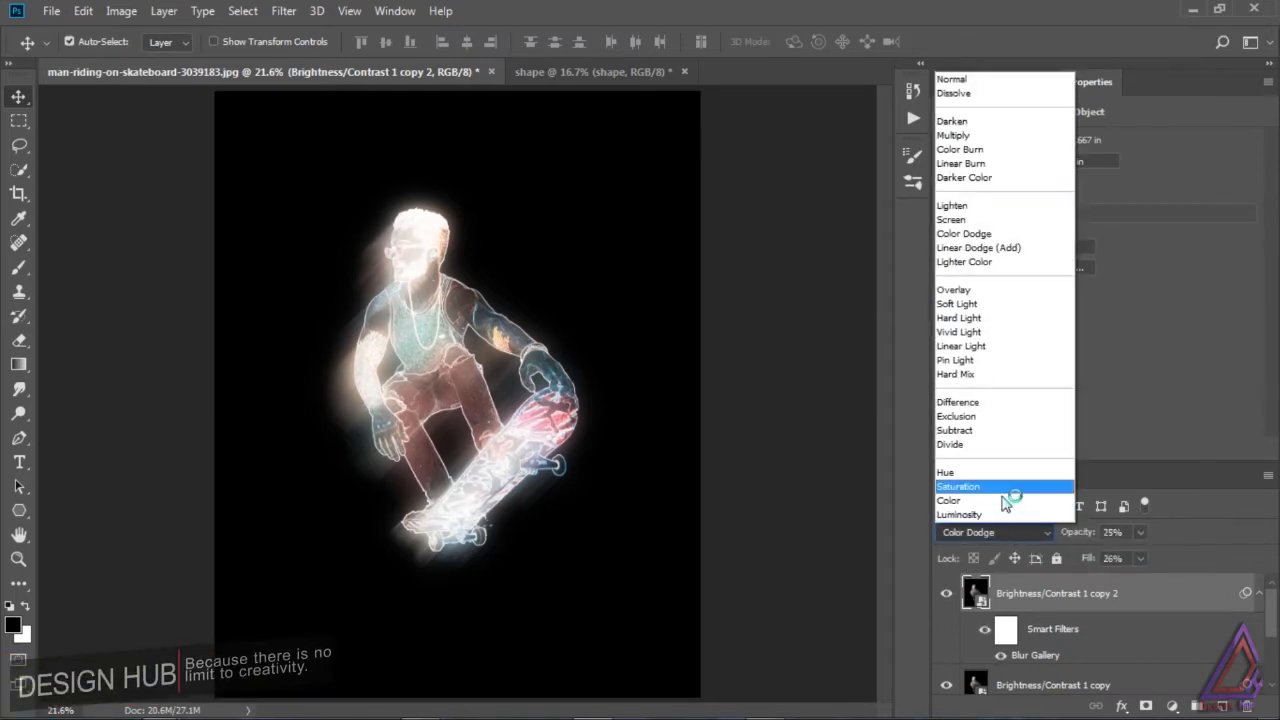
{"action": "left_click", "coordinate": [967, 221]}
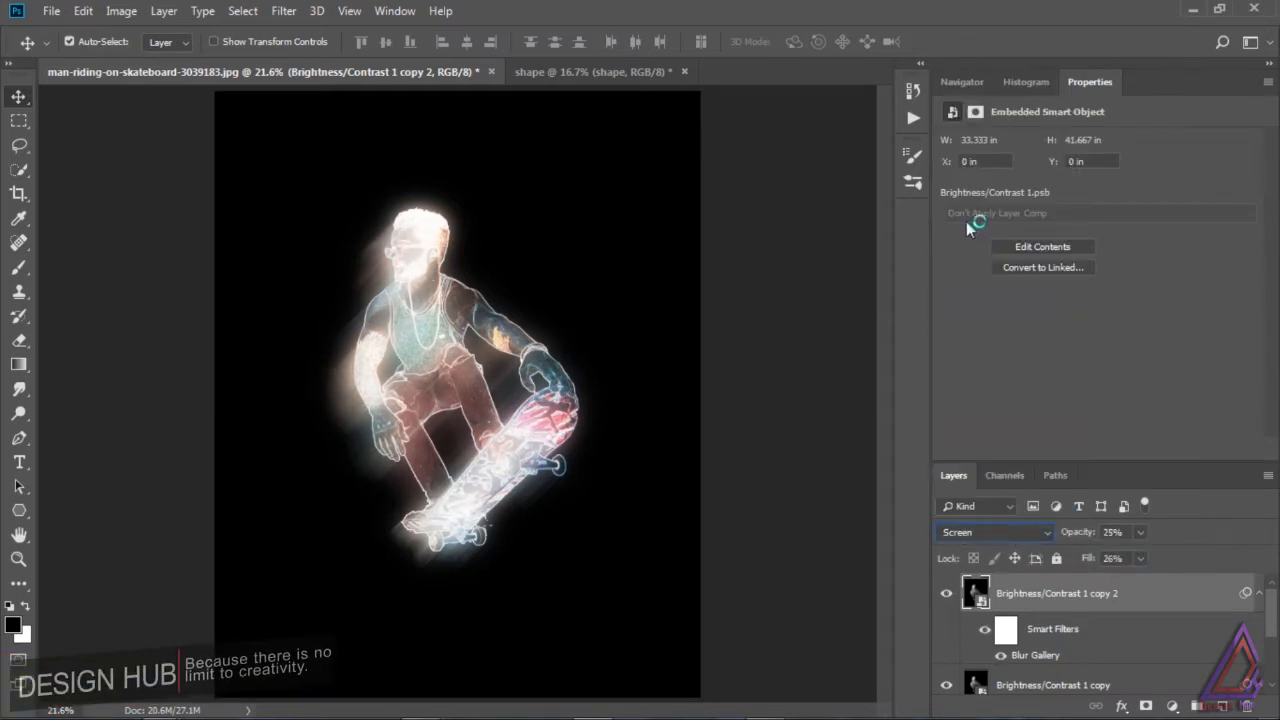
{"action": "left_click", "coordinate": [1140, 558]}
{"action": "mouse_move", "coordinate": [1143, 579]}
{"action": "left_mouse_down"}
{"action": "mouse_move", "coordinate": [1160, 579]}
{"action": "mouse_move", "coordinate": [1146, 556]}
{"action": "left_mouse_up"}
{"action": "left_click", "coordinate": [1141, 533]}
{"action": "mouse_move", "coordinate": [1271, 627]}
{"action": "left_mouse_down"}
{"action": "mouse_move", "coordinate": [1277, 673]}
{"action": "mouse_move", "coordinate": [1278, 603]}
{"action": "left_mouse_up"}
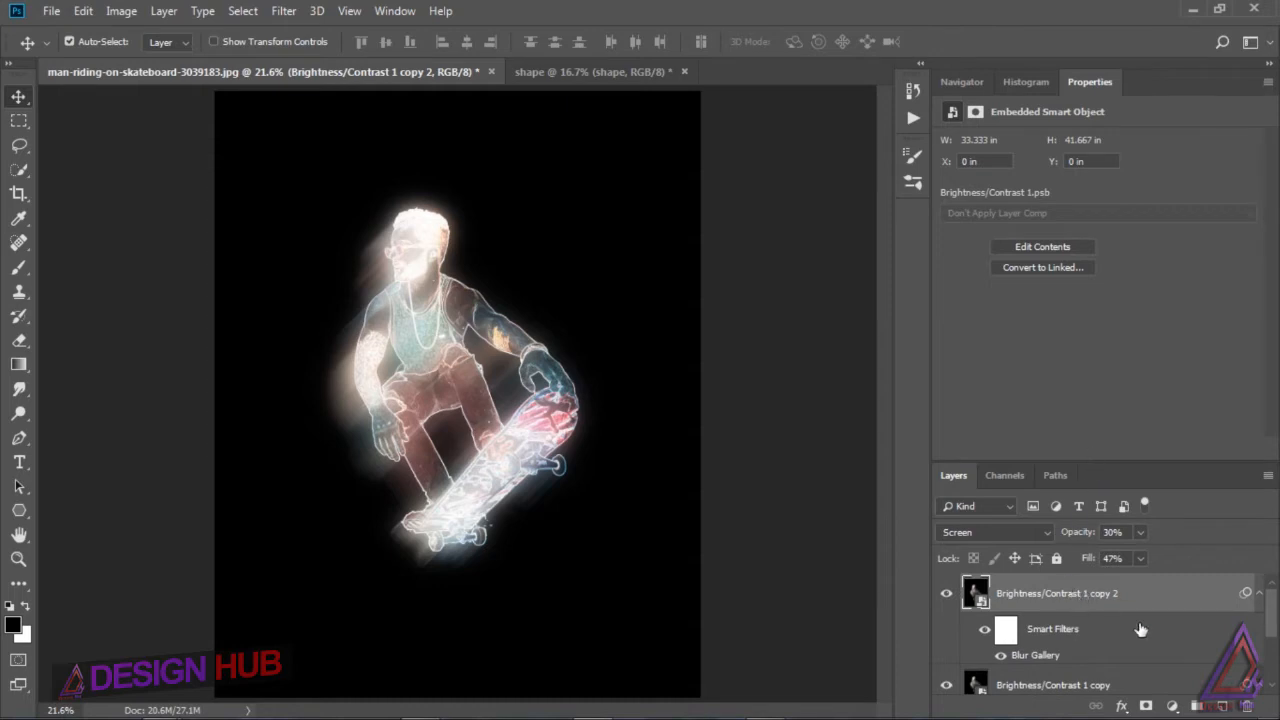
Step: Add a Hue/Saturation adjustment layer above the blurred copies with Saturation +58 and Lightness -8
{"action": "left_click", "coordinate": [1173, 706]}
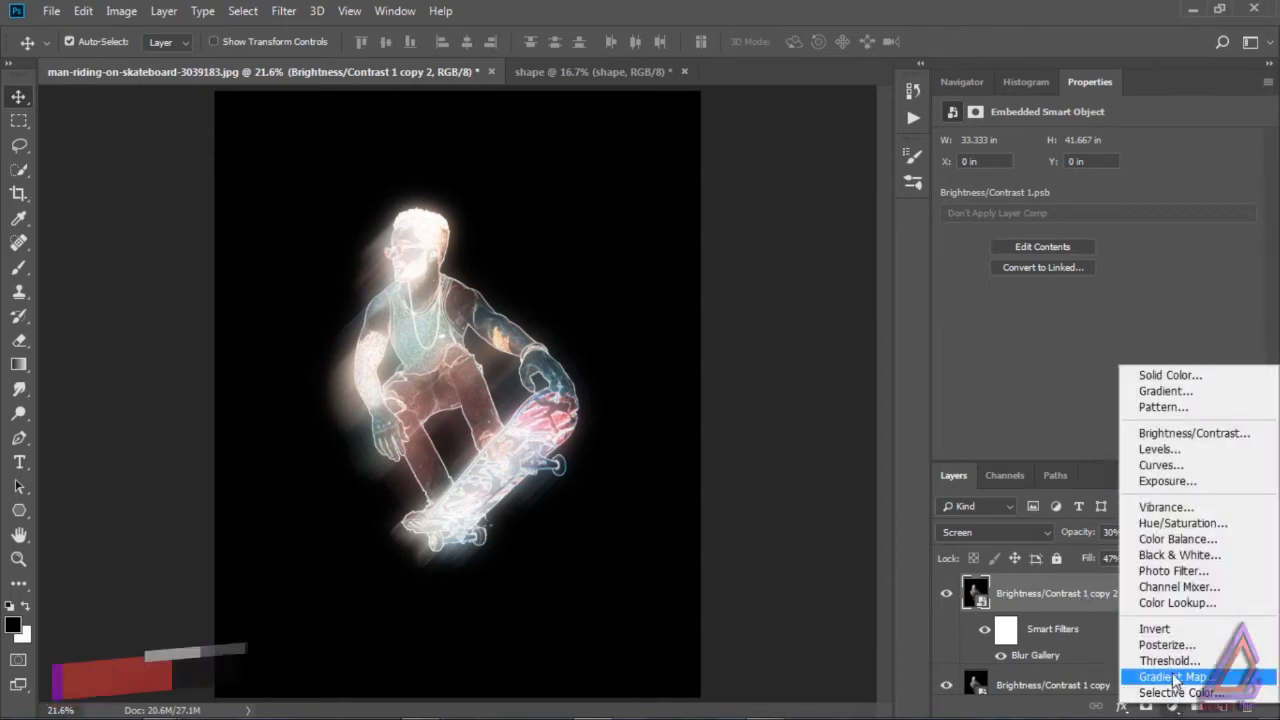
{"action": "left_click", "coordinate": [1201, 526]}
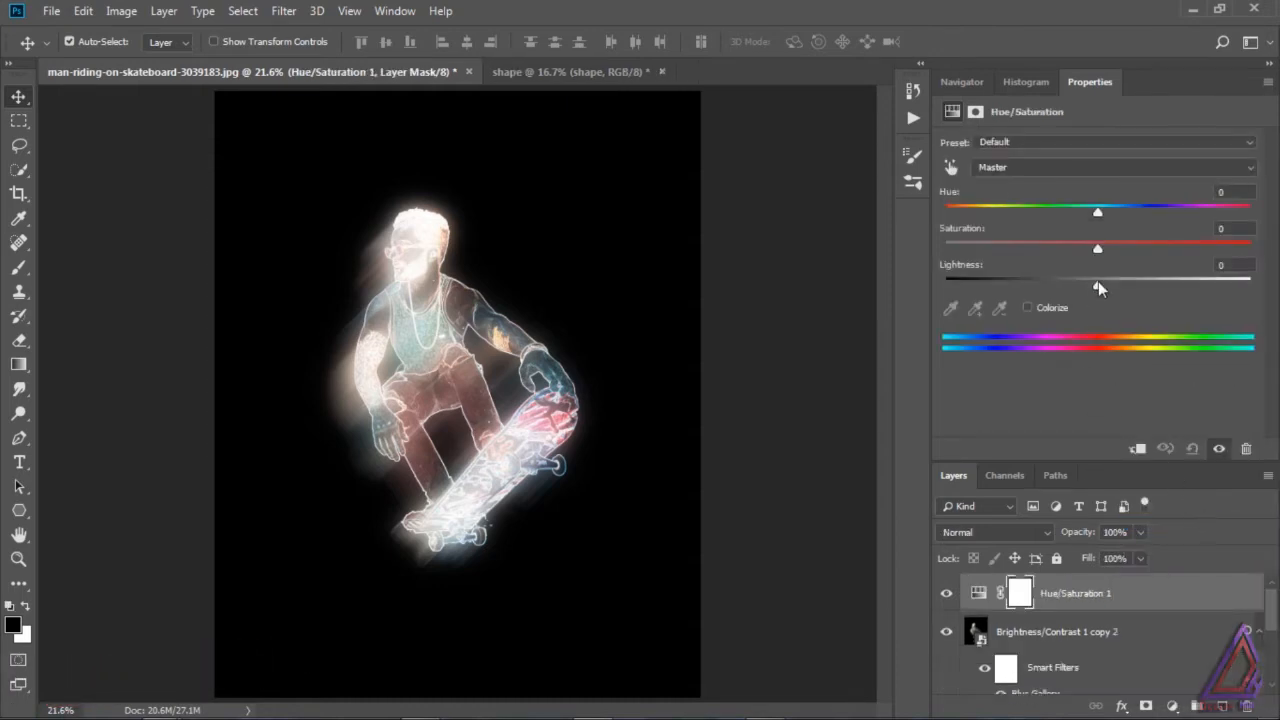
{"action": "mouse_move", "coordinate": [1098, 287]}
{"action": "left_mouse_down"}
{"action": "mouse_move", "coordinate": [1064, 286]}
{"action": "mouse_move", "coordinate": [1090, 288]}
{"action": "left_mouse_up"}
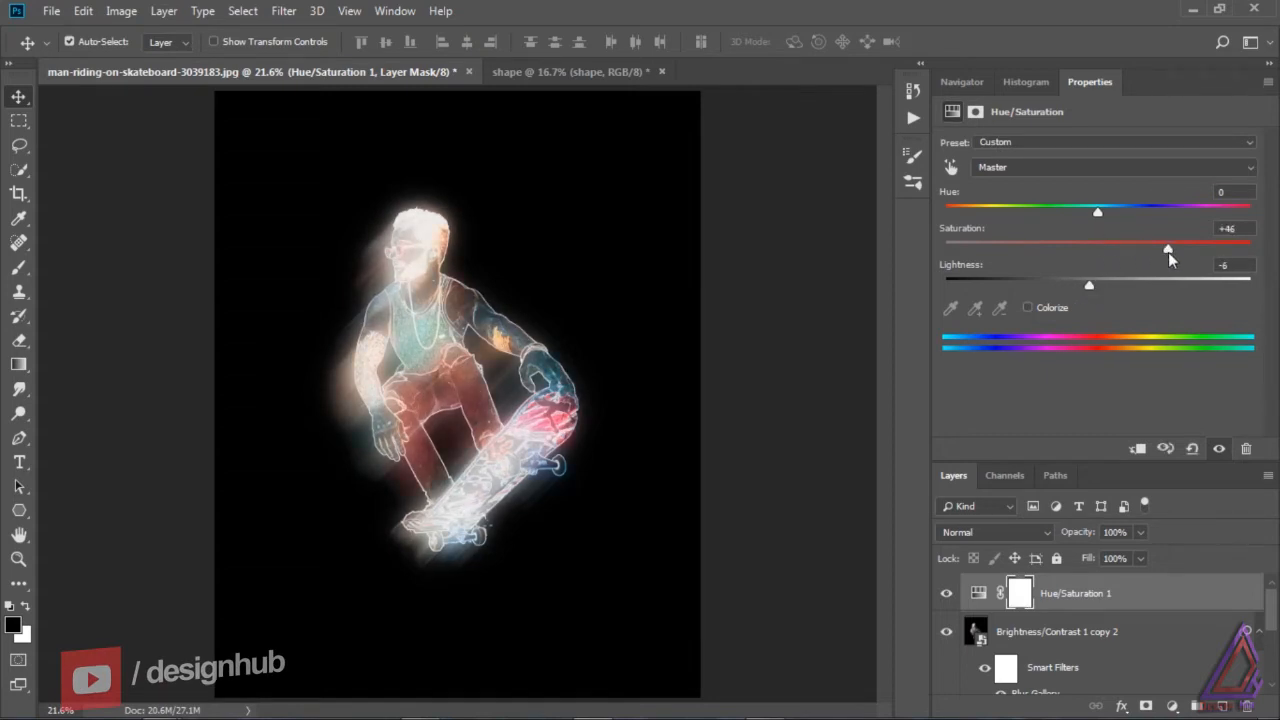
{"action": "left_click_drag", "start_coordinate": [1168, 252], "coordinate": [1203, 256]}
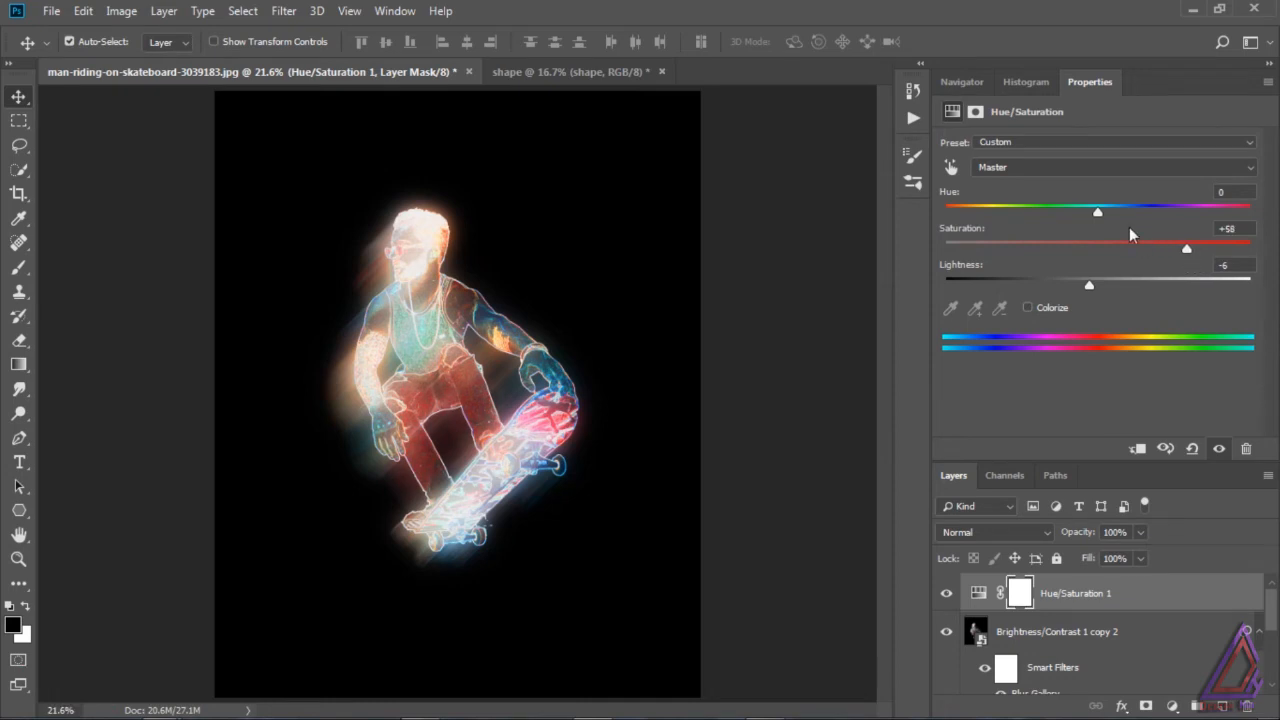
{"action": "left_click_drag", "start_coordinate": [1086, 284], "coordinate": [1086, 284]}
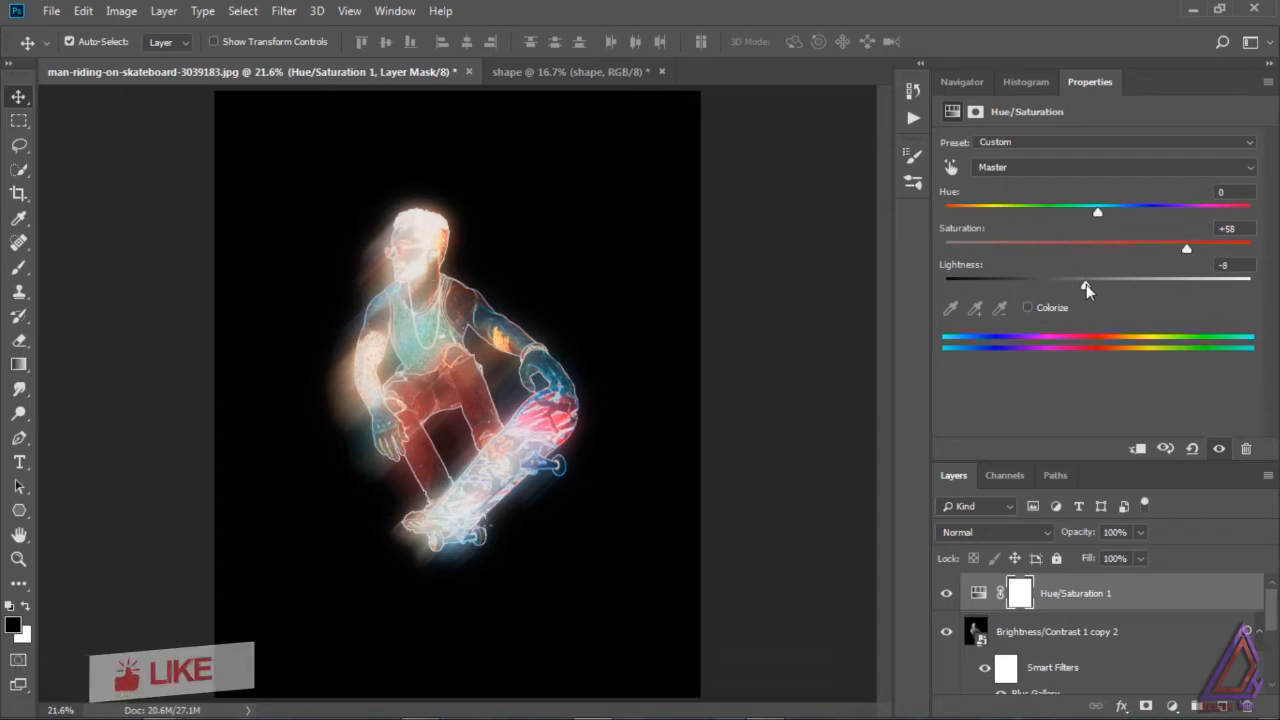
{"action": "left_click", "coordinate": [1268, 66]}
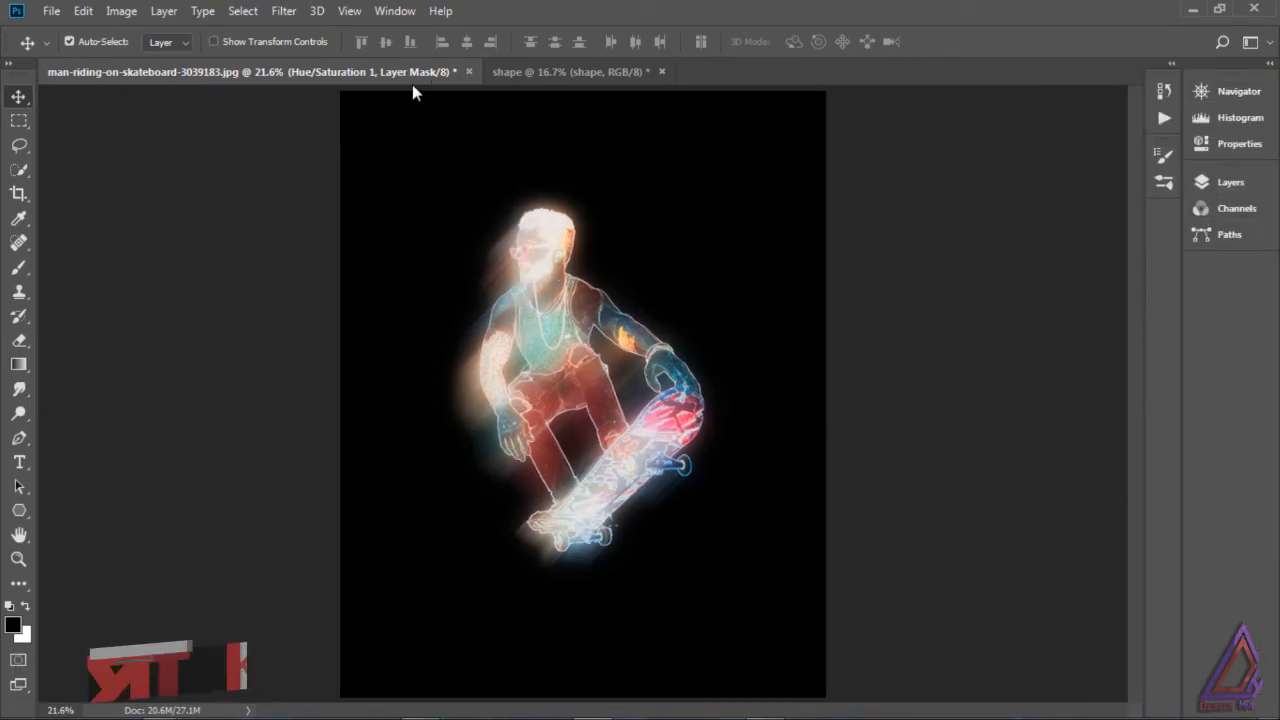
{"action": "left_click", "coordinate": [1220, 183]}
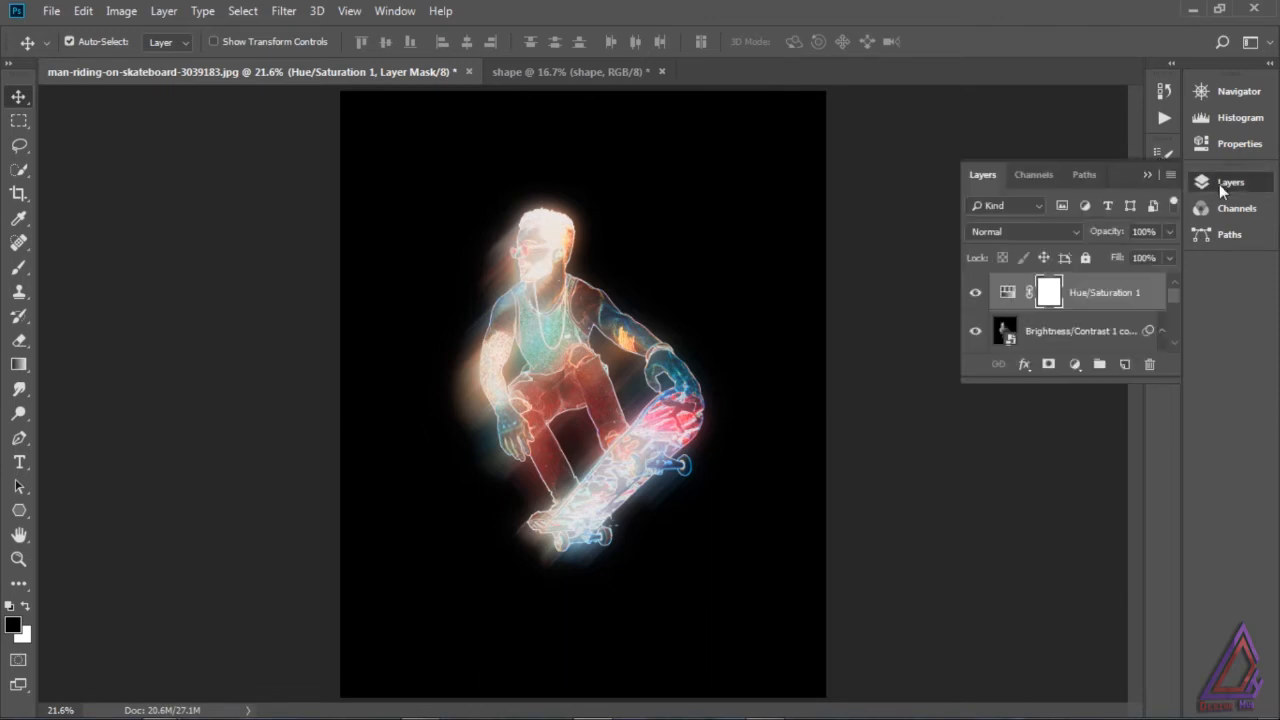
{"action": "left_click_drag", "start_coordinate": [1116, 168], "coordinate": [1189, 186]}
{"action": "left_click", "coordinate": [1269, 64]}
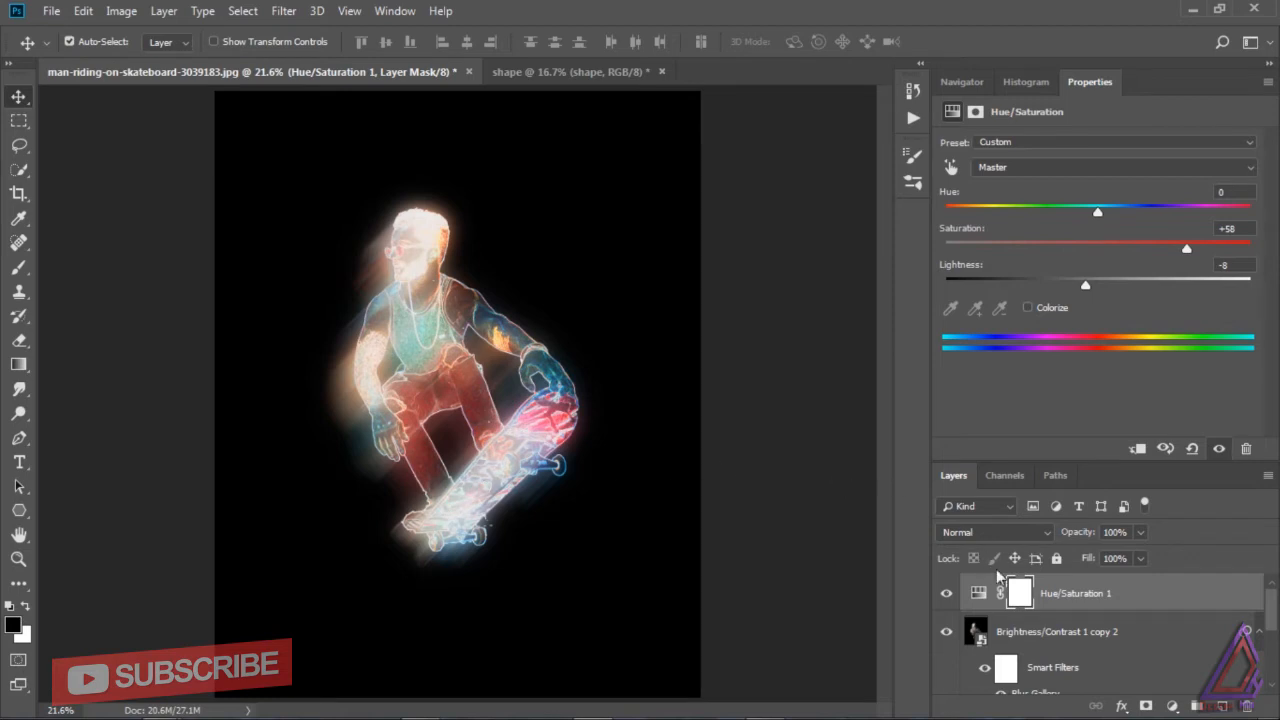
Step: Try Overlay blending on the Hue/Saturation adjustment layer with its fill at 59%
{"action": "left_click", "coordinate": [979, 597]}
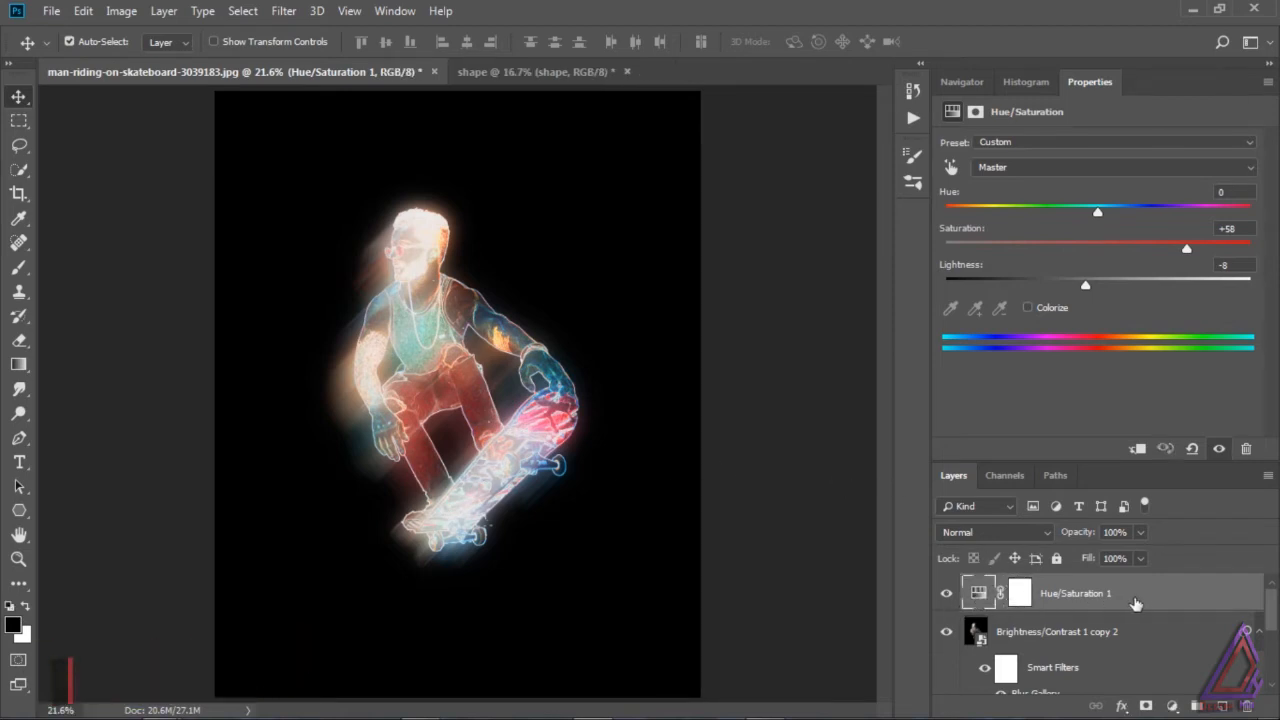
{"action": "left_click", "coordinate": [995, 532]}
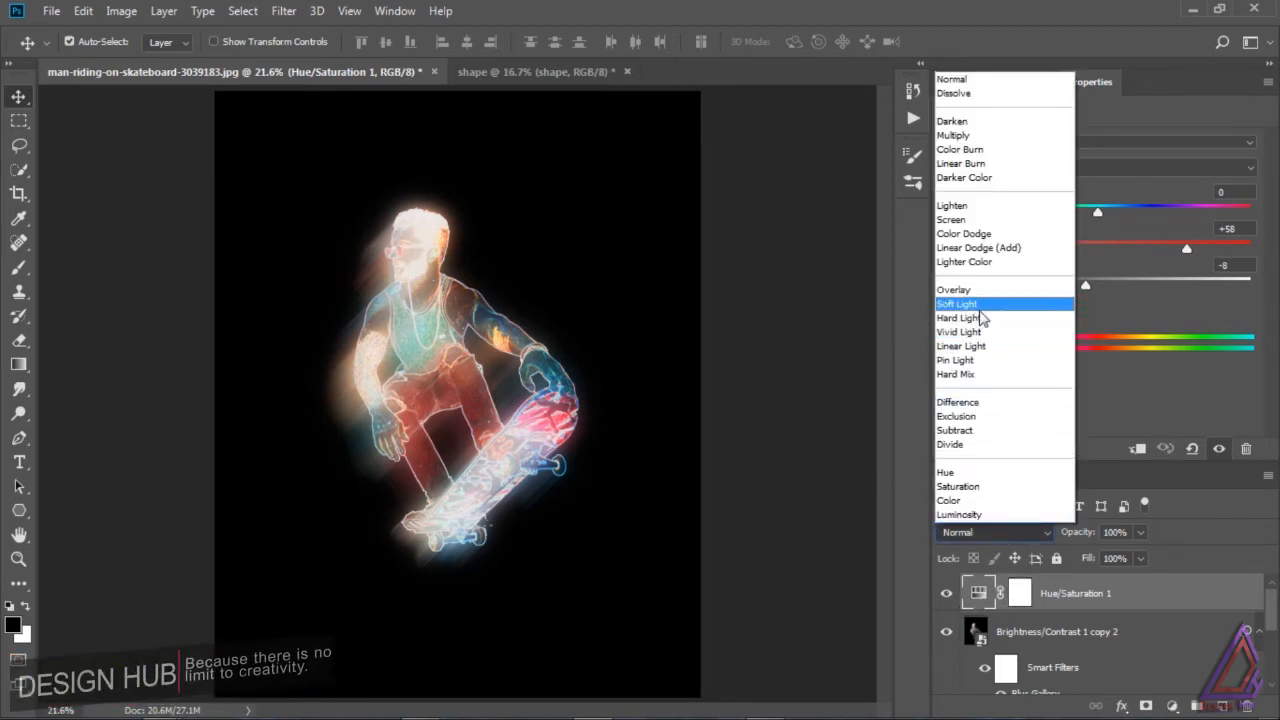
{"action": "left_click", "coordinate": [977, 290]}
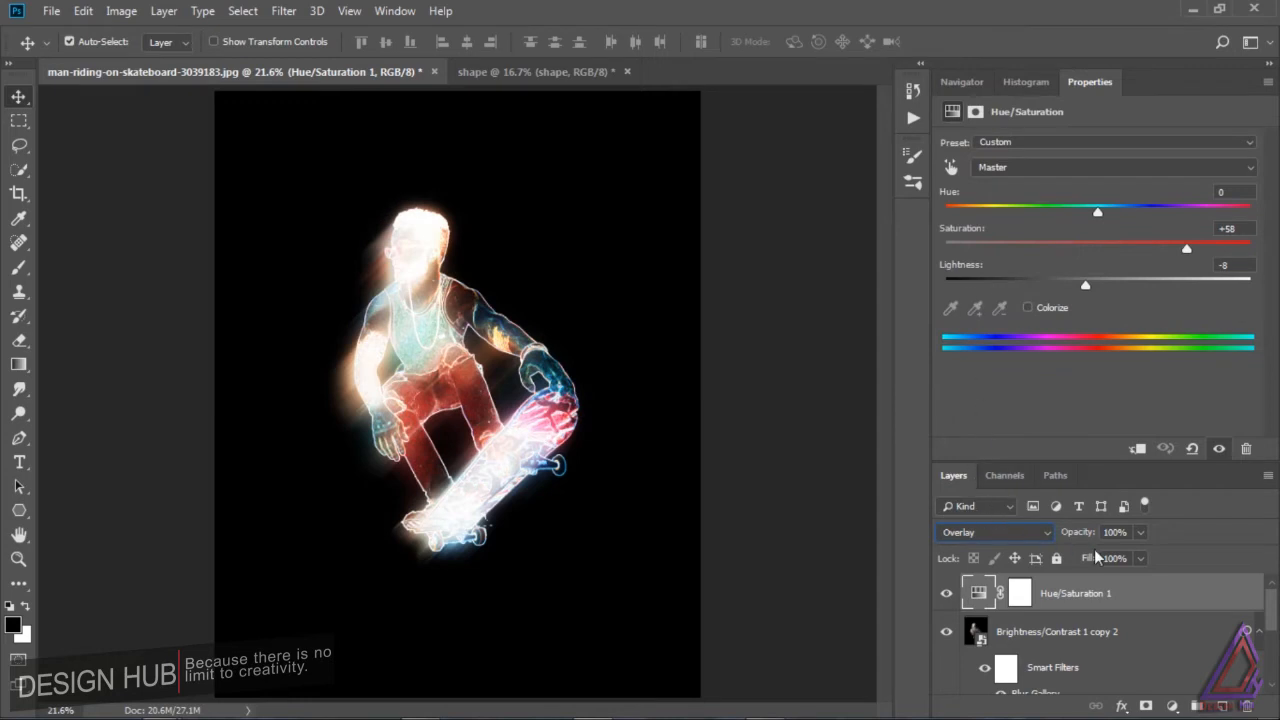
{"action": "left_click", "coordinate": [1140, 558]}
{"action": "left_click_drag", "start_coordinate": [1140, 580], "coordinate": [1106, 587]}
Step: Try Soft Light blending on the Hue/Saturation adjustment layer and raise its fill to 84%
{"action": "left_click", "coordinate": [1000, 532]}
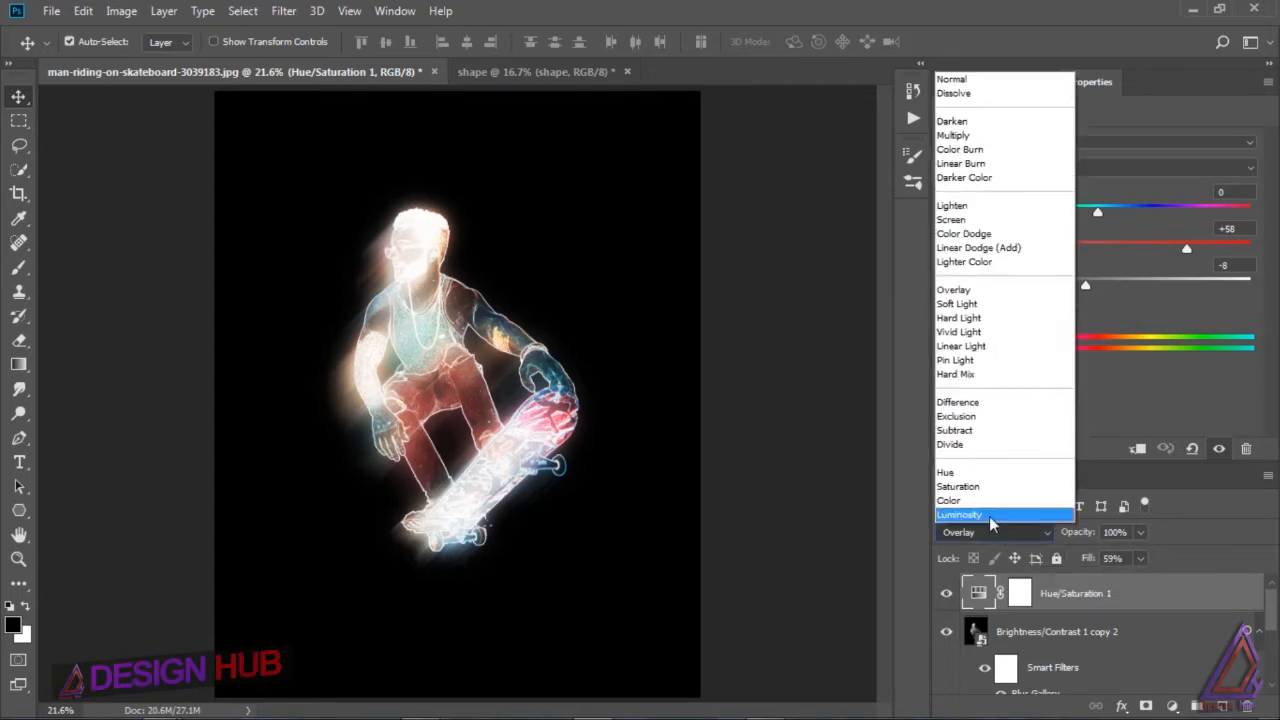
{"action": "left_click", "coordinate": [966, 303]}
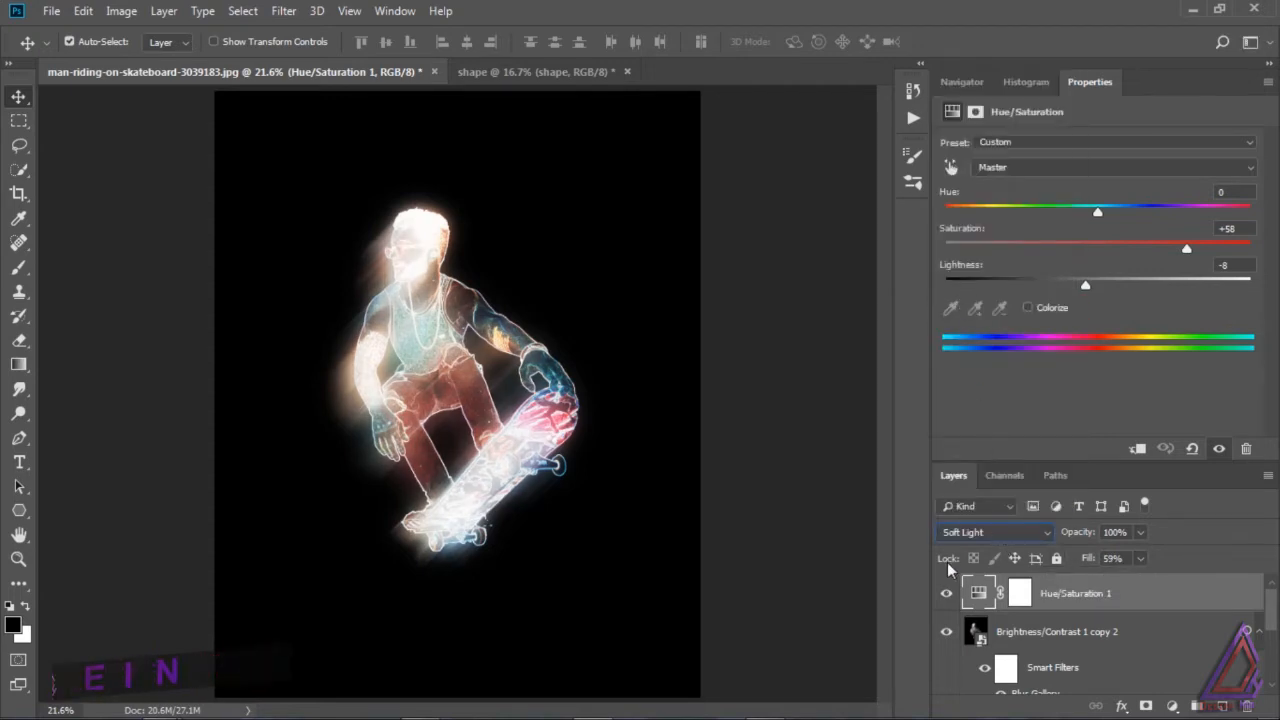
{"action": "left_click", "coordinate": [946, 594]}
{"action": "left_click", "coordinate": [946, 594]}
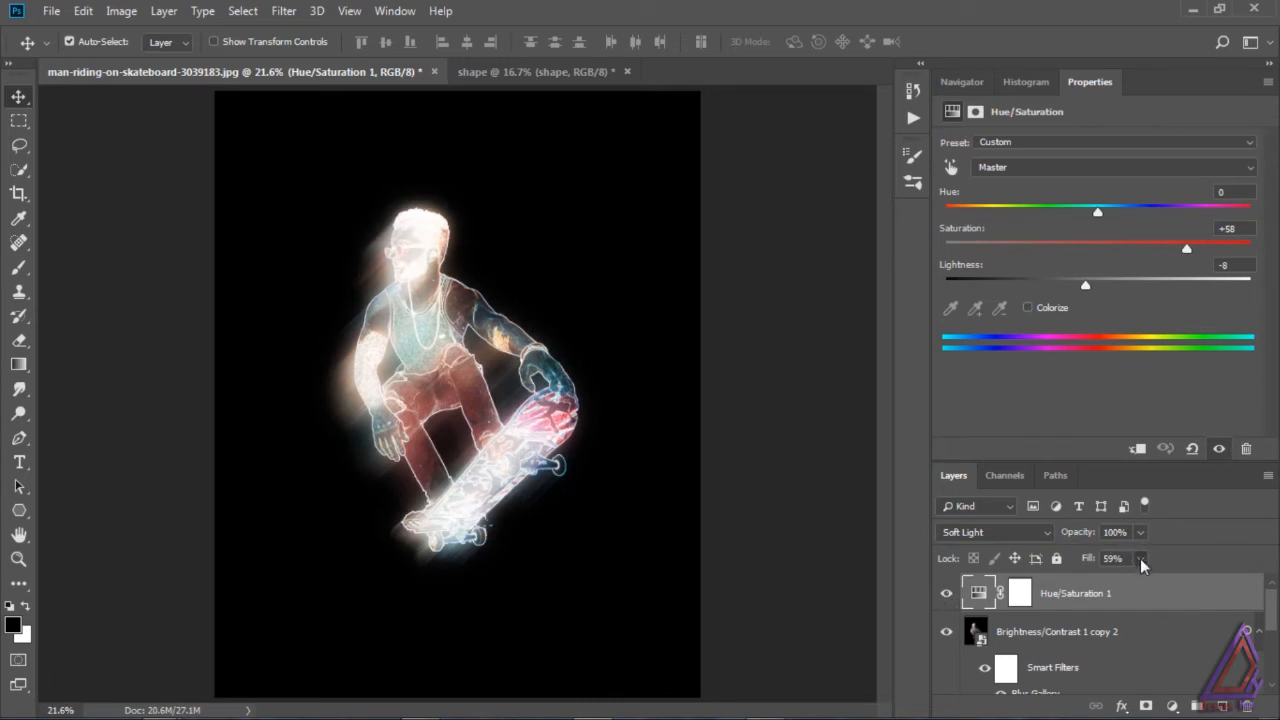
{"action": "left_click_drag", "start_coordinate": [1141, 561], "coordinate": [1152, 584]}
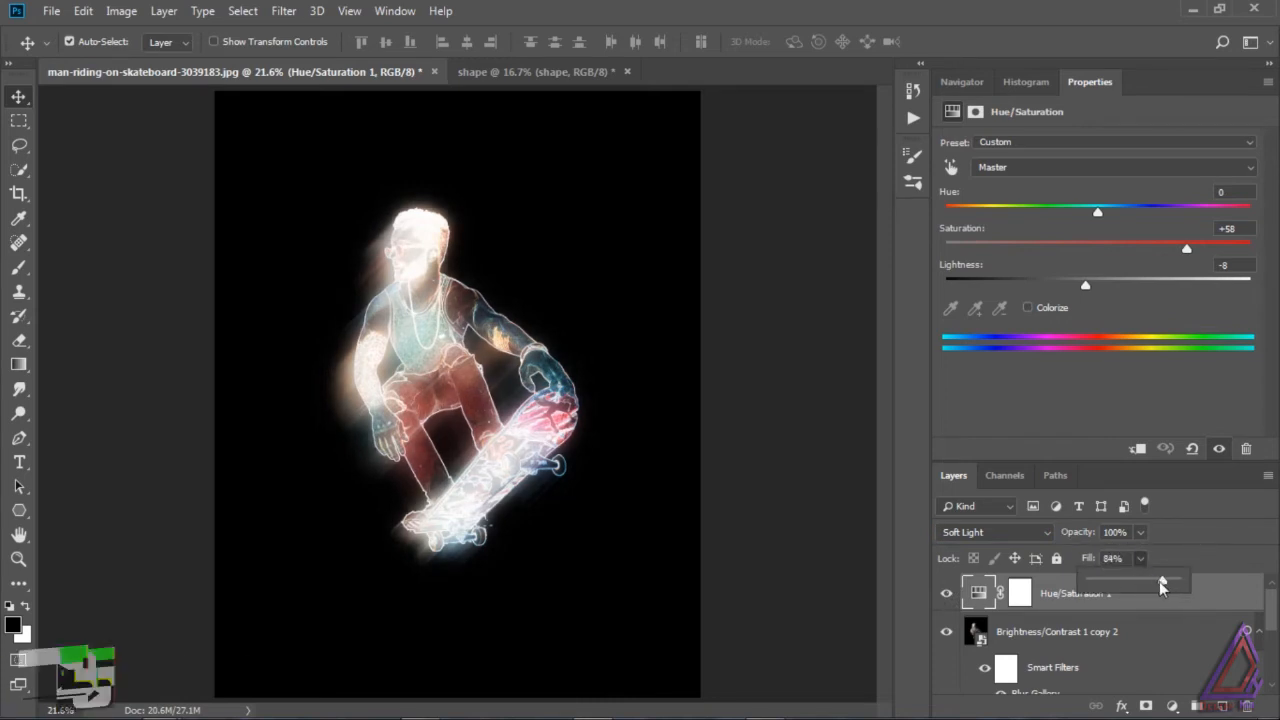
Step: Try Hard Light blending on the Hue/Saturation layer at 48% fill and compare it with the layer hidden
{"action": "left_click", "coordinate": [995, 532]}
{"action": "left_click", "coordinate": [960, 318]}
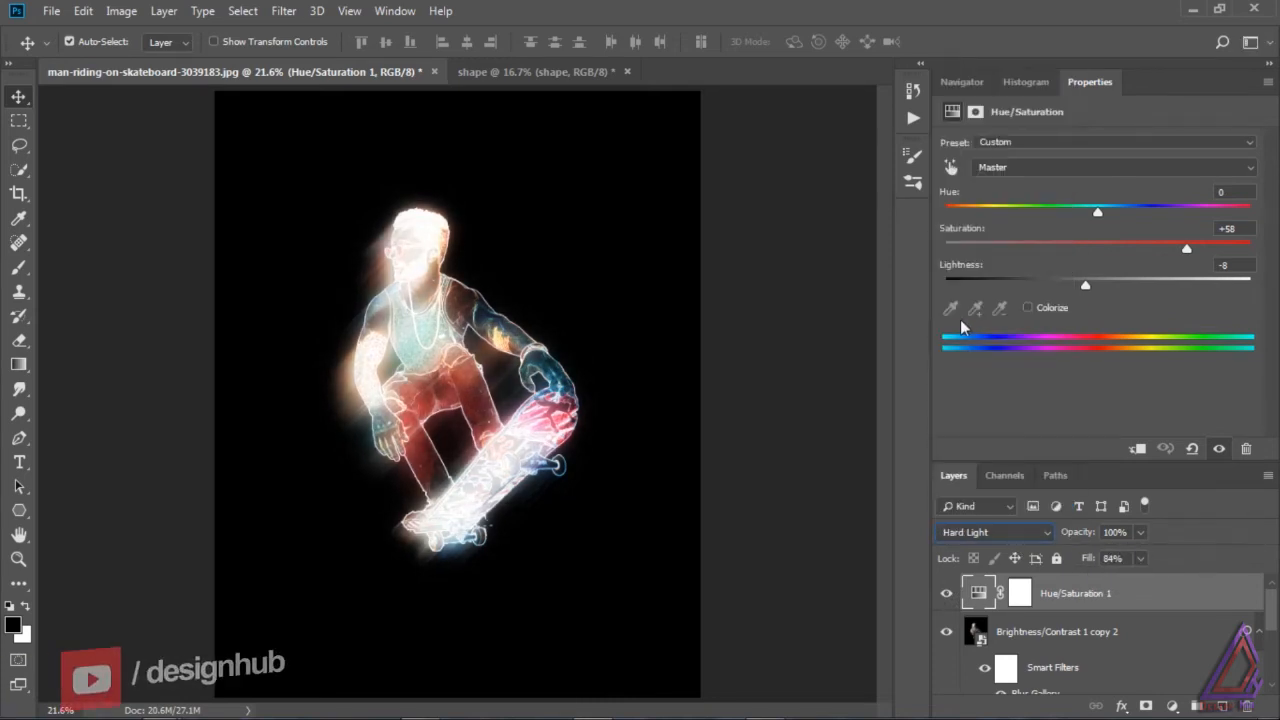
{"action": "left_click_drag", "start_coordinate": [1140, 559], "coordinate": [1121, 590]}
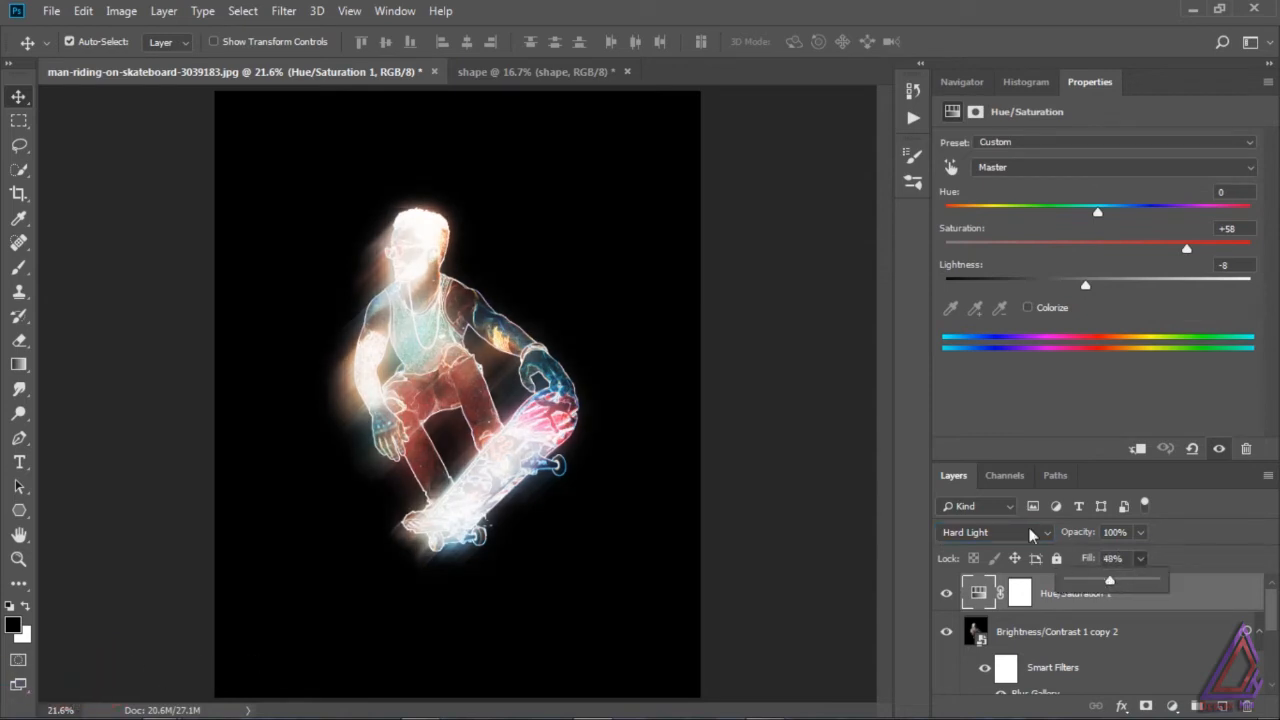
{"action": "left_click", "coordinate": [945, 596]}
{"action": "left_click", "coordinate": [943, 600]}
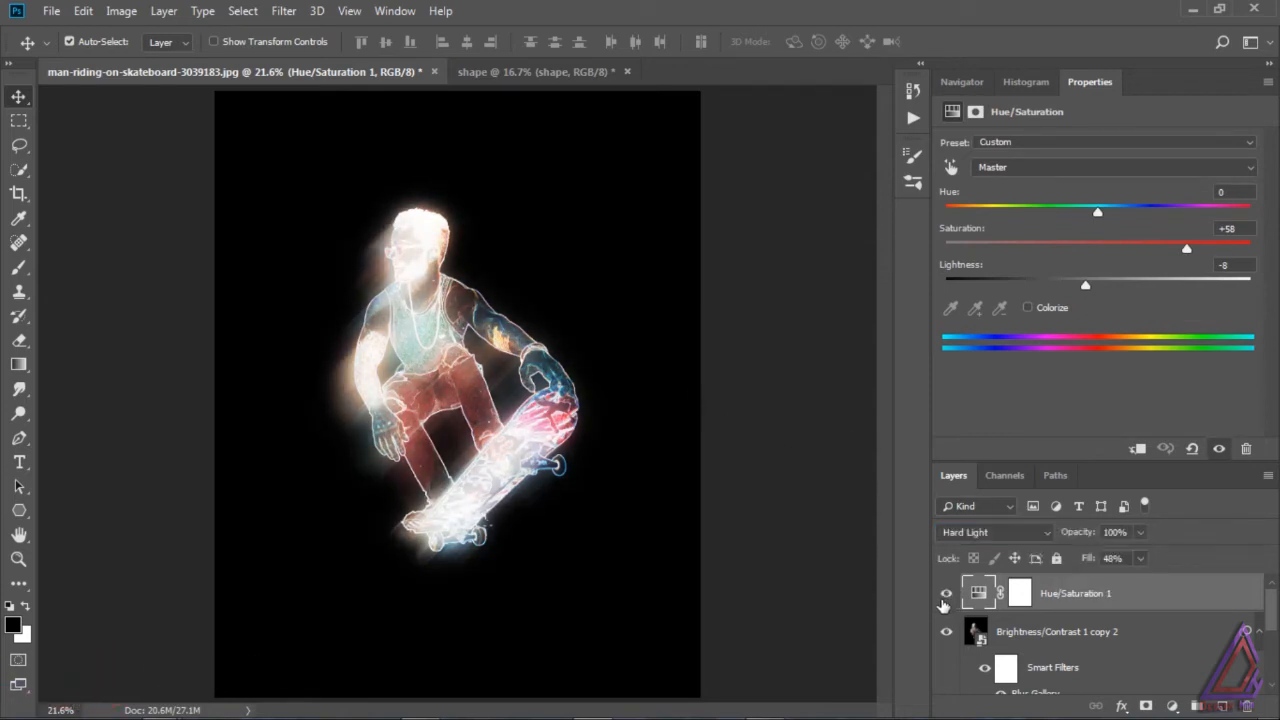
Step: Return the Hue/Saturation adjustment layer to Normal blending with 100% fill
{"action": "left_click", "coordinate": [985, 536]}
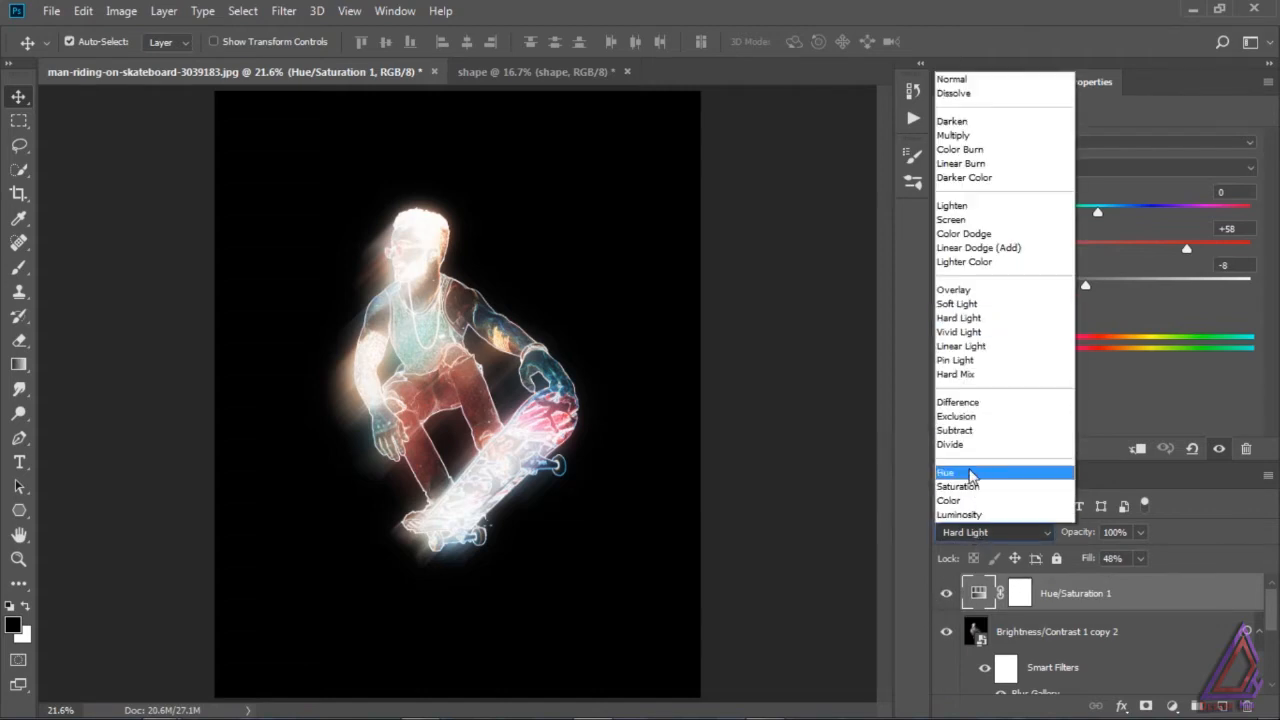
{"action": "left_click", "coordinate": [965, 84]}
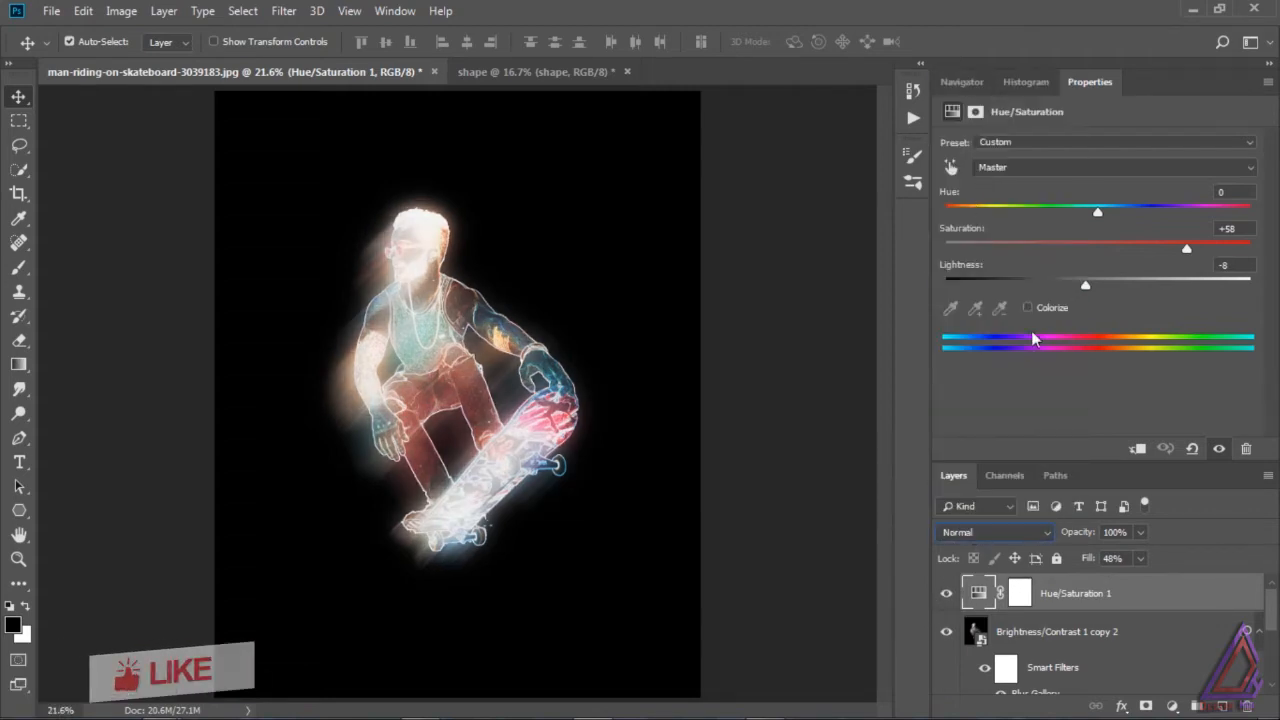
{"action": "left_click_drag", "start_coordinate": [1140, 558], "coordinate": [1180, 583]}
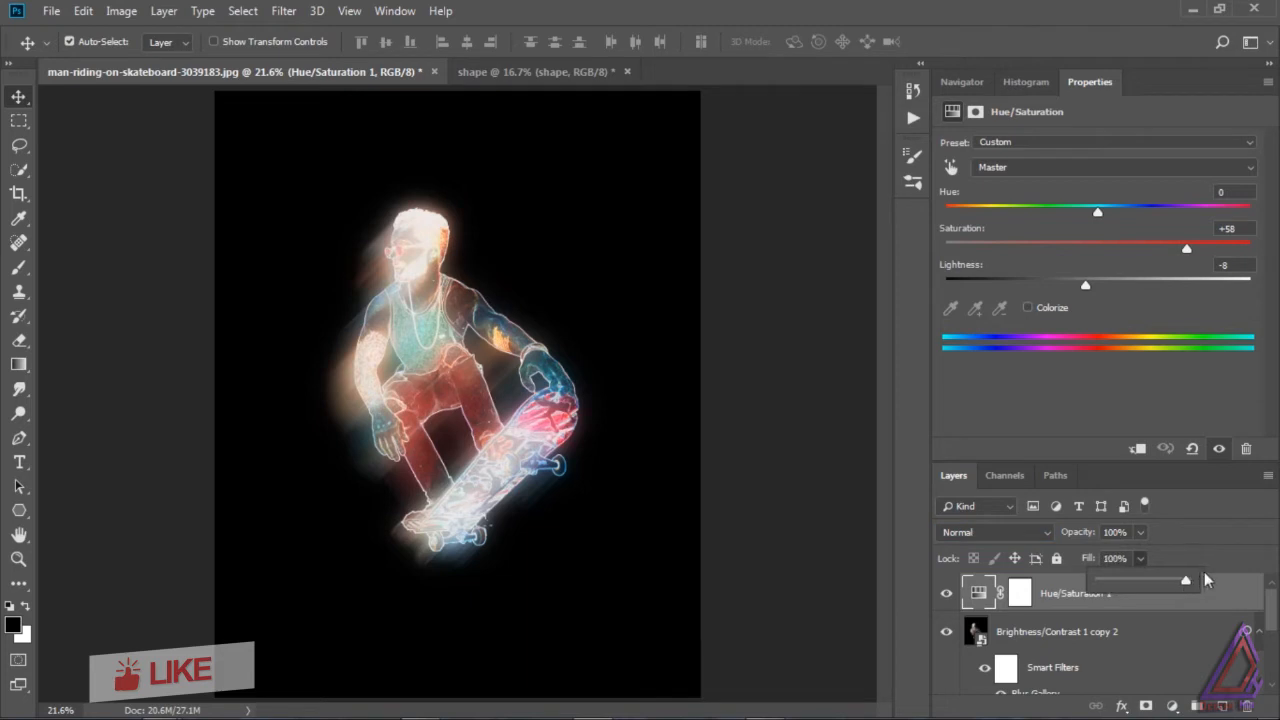
Step: Select all layers from Hue/Saturation 1 down to Brightness/Contrast 1 and convert them into one smart object
{"action": "left_click_drag", "start_coordinate": [1271, 609], "coordinate": [1271, 661]}
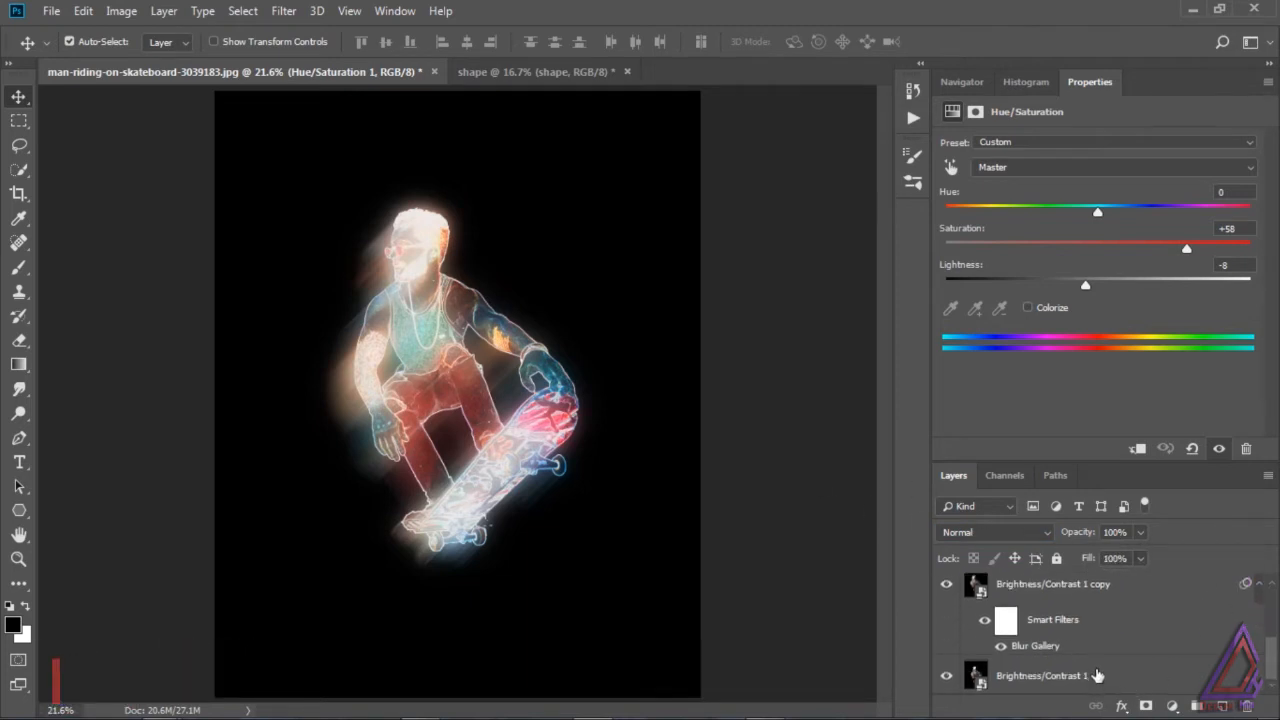
{"action": "left_click", "coordinate": [1150, 672], "text": "shift"}
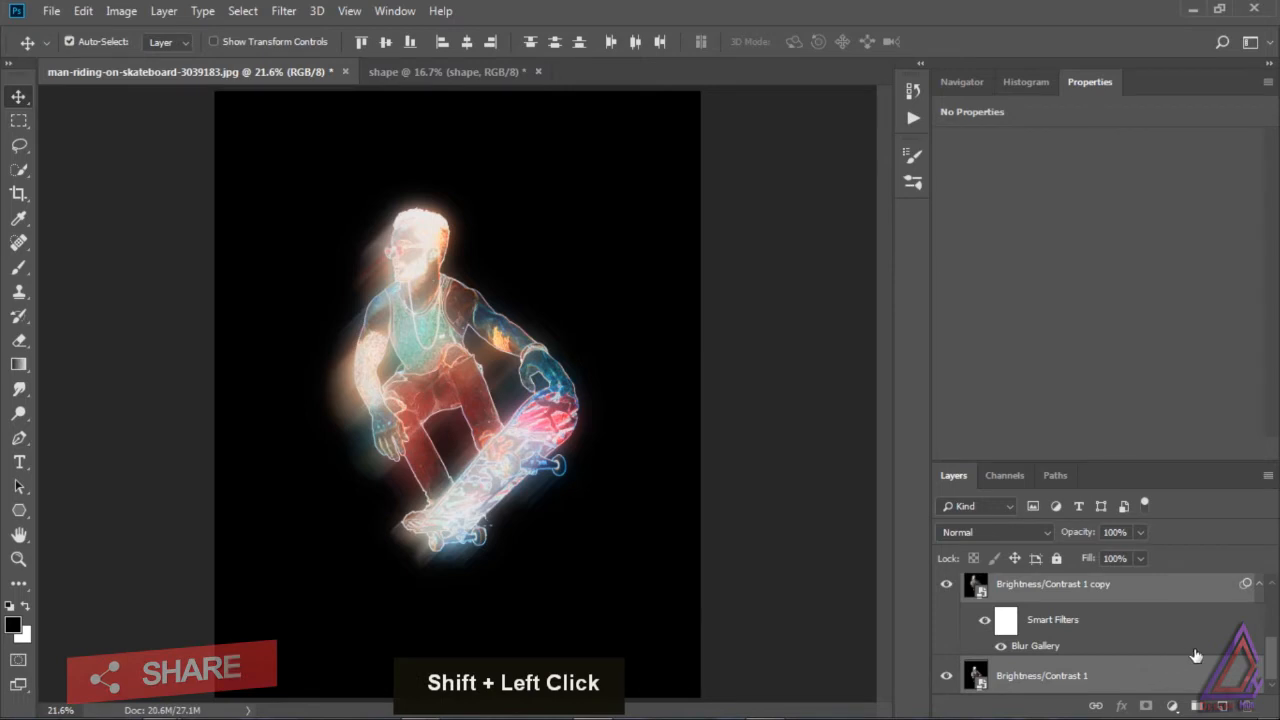
{"action": "left_click", "coordinate": [1266, 477]}
{"action": "left_click", "coordinate": [1182, 416]}
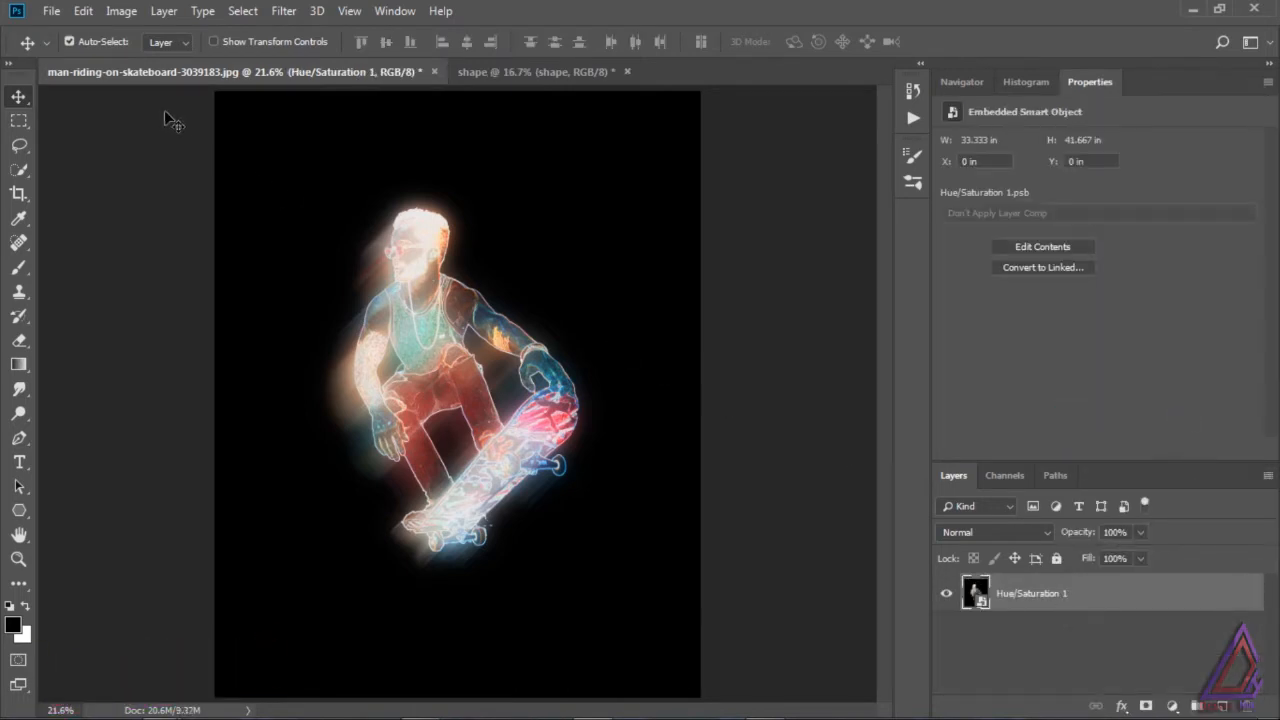
Step: Create a new 100 x 100 px document at 72 ppi in RGB Color with a black (#000000) background
{"action": "left_click", "coordinate": [52, 11]}
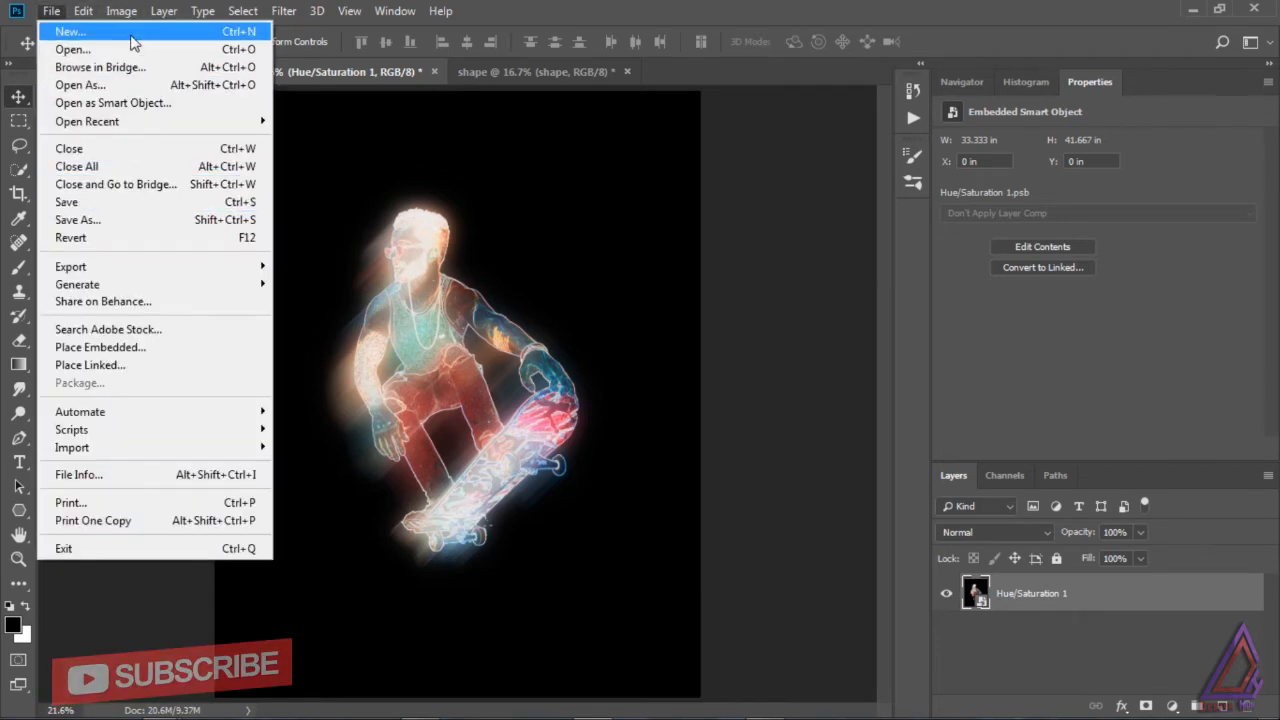
{"action": "left_click", "coordinate": [184, 38]}
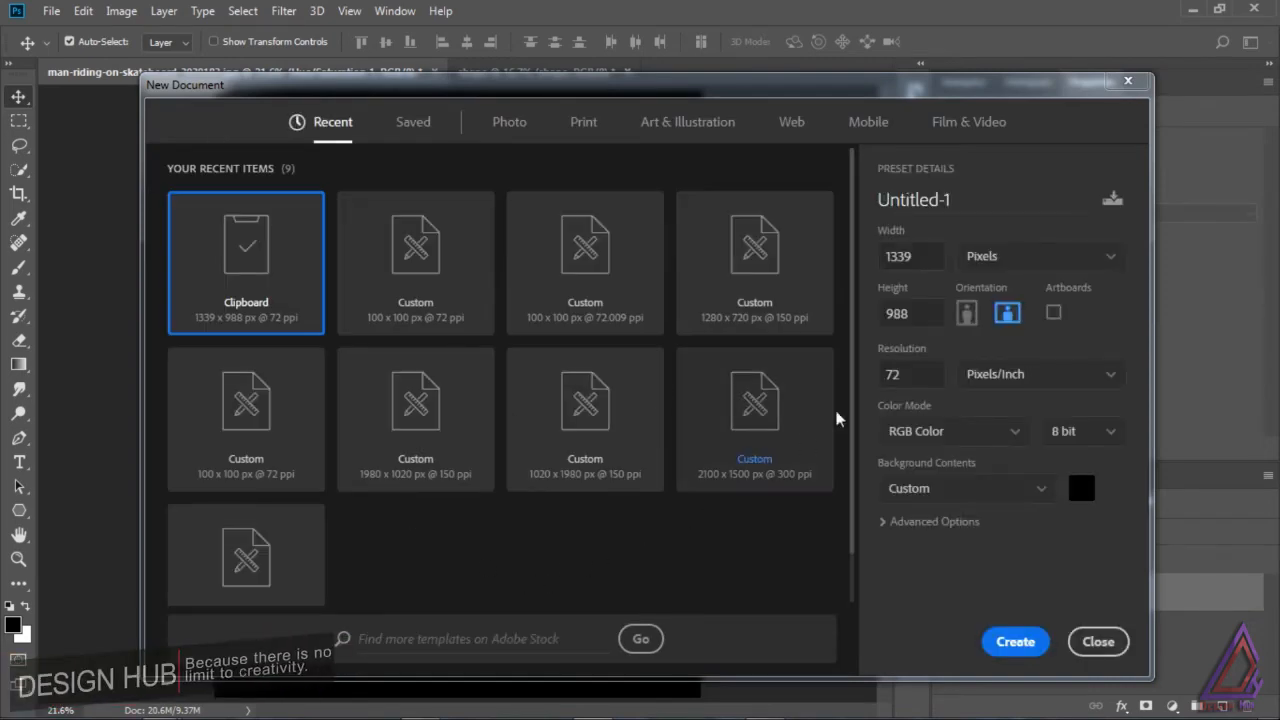
{"action": "left_click", "coordinate": [266, 414]}
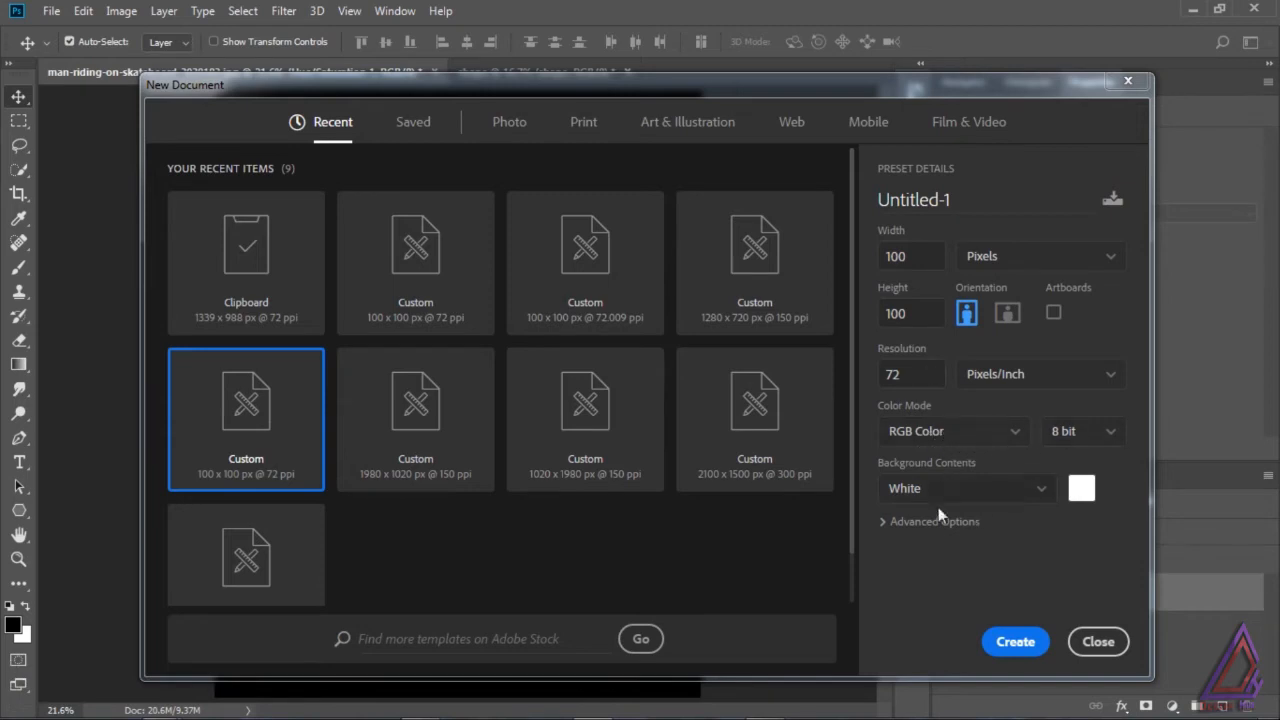
{"action": "left_click", "coordinate": [924, 260]}
{"action": "left_click", "coordinate": [925, 311]}
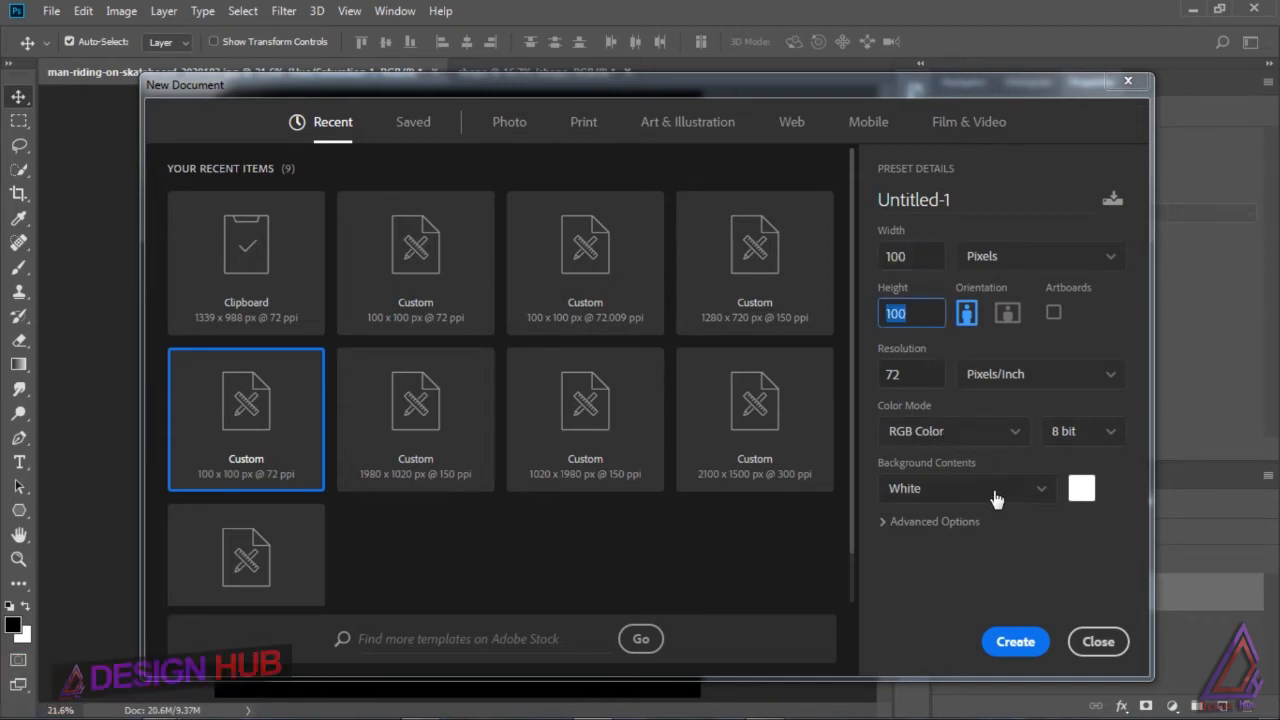
{"action": "left_click", "coordinate": [1085, 494]}
{"action": "type", "text": "000000"}
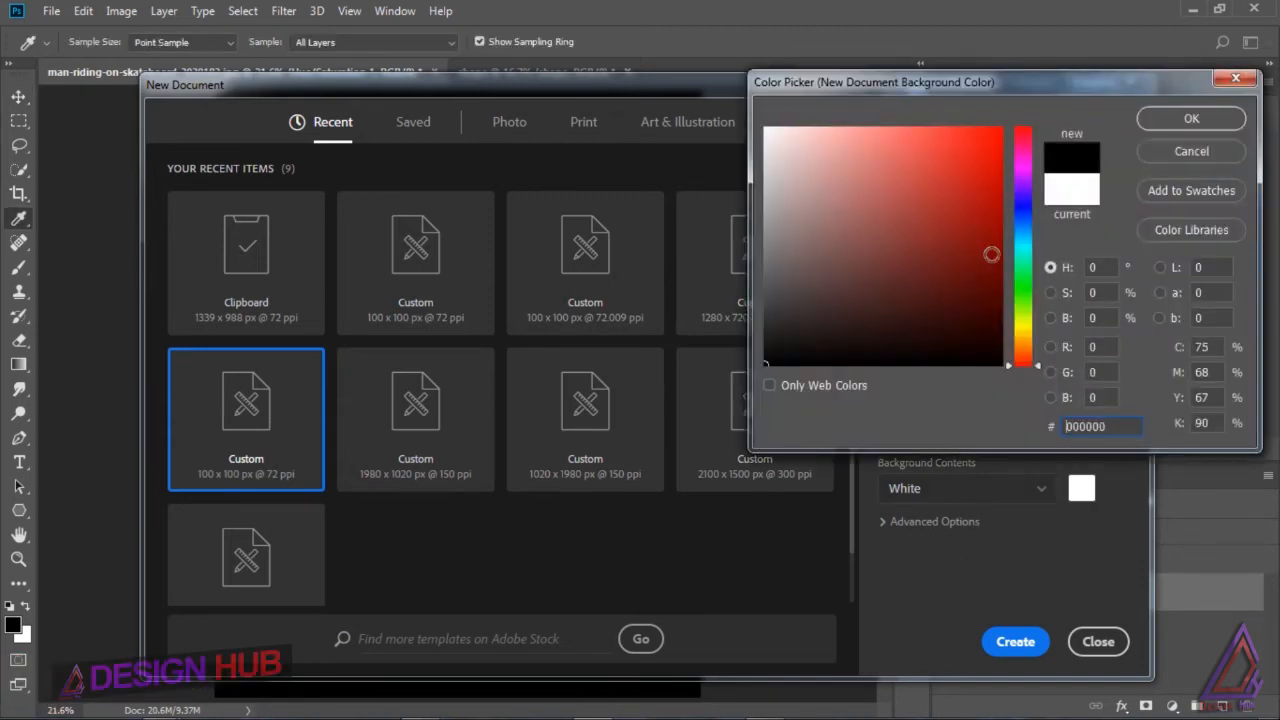
{"action": "left_click", "coordinate": [1180, 118]}
{"action": "left_click", "coordinate": [1018, 641]}
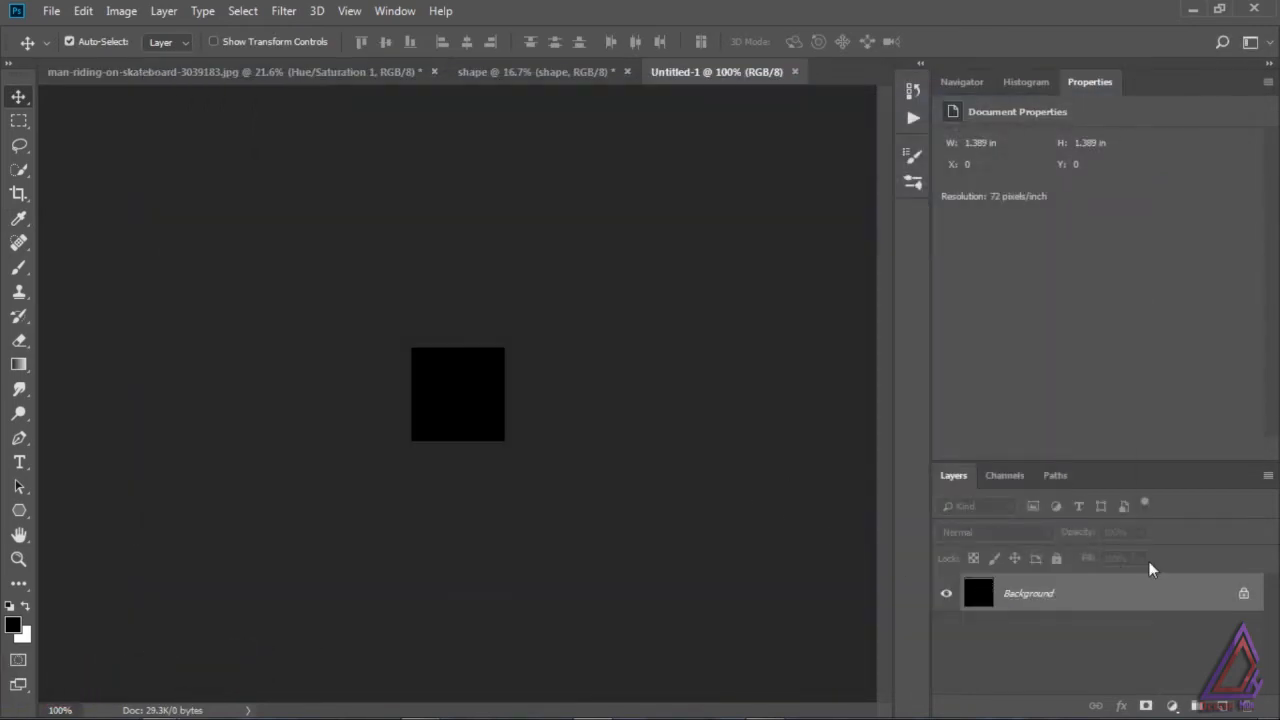
Step: Unlock the black square's background layer and give it a white 2 px stroke positioned inside at 100% opacity
{"action": "left_click", "coordinate": [1244, 597]}
{"action": "double_click", "coordinate": [1244, 597]}
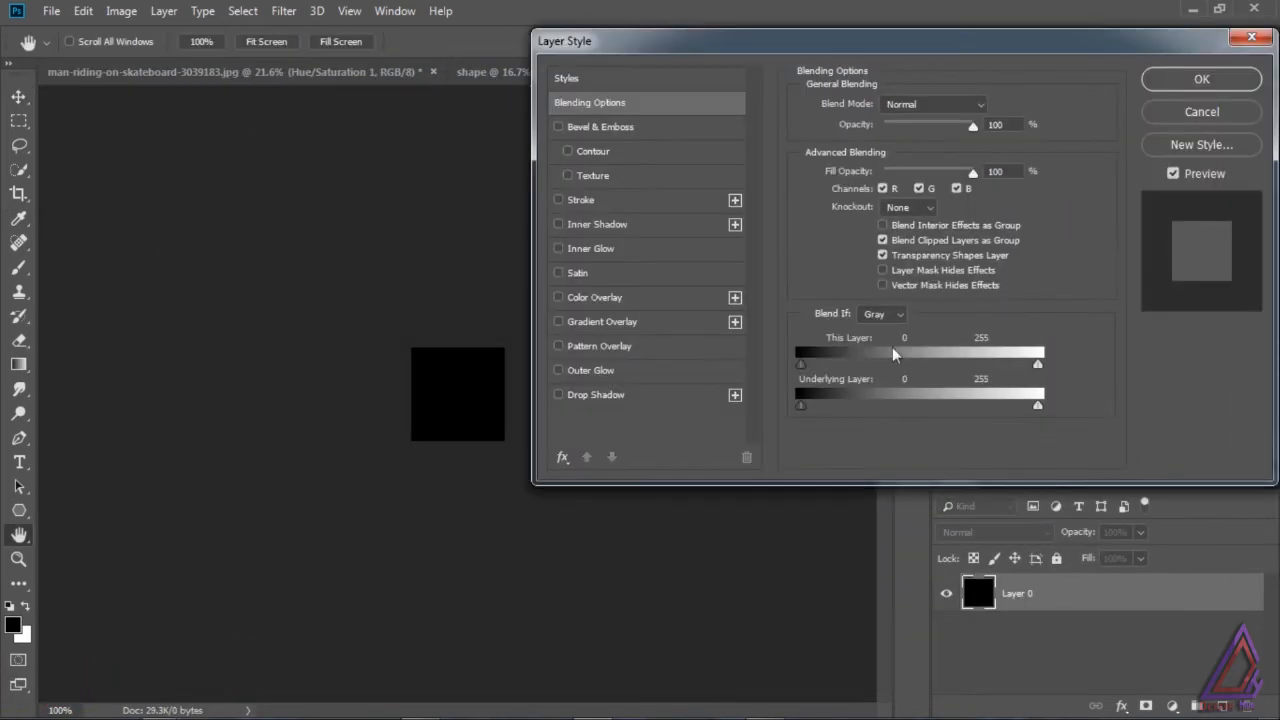
{"action": "left_click", "coordinate": [558, 199]}
{"action": "left_click", "coordinate": [578, 199]}
{"action": "left_click_drag", "start_coordinate": [874, 106], "coordinate": [870, 105]}
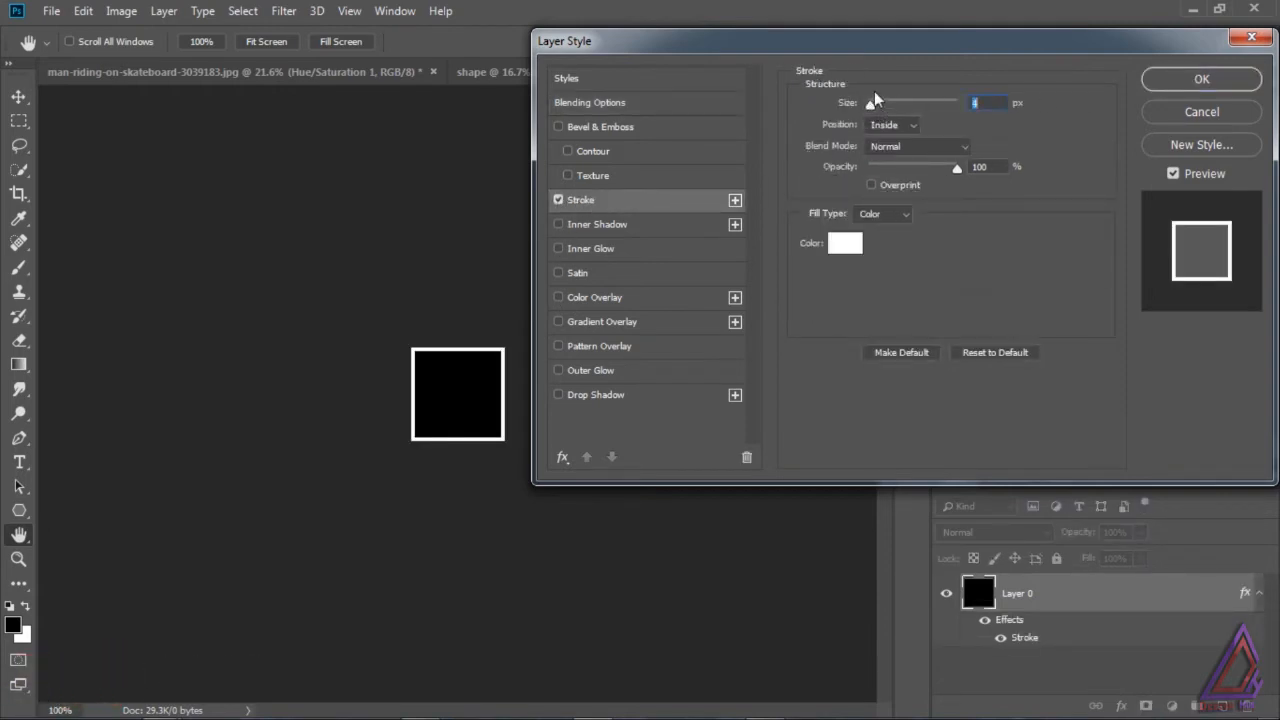
{"action": "type", "text": "2"}
{"action": "left_click", "coordinate": [895, 126]}
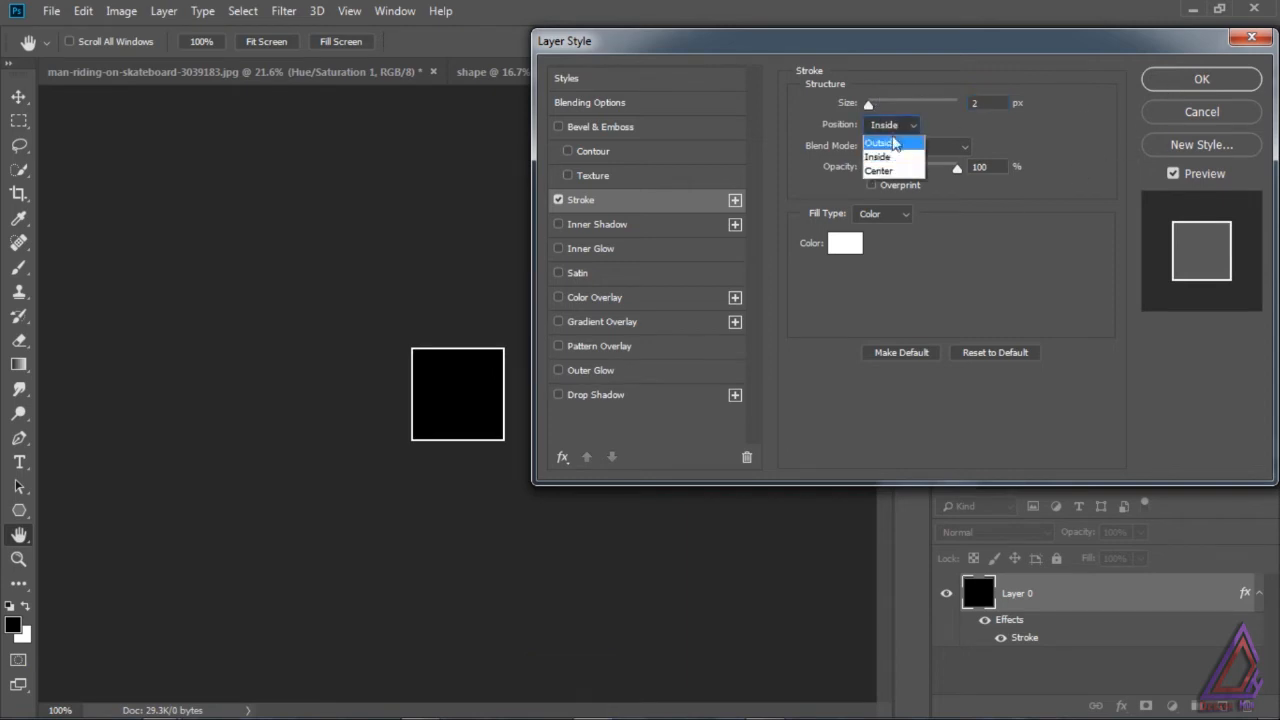
{"action": "left_click", "coordinate": [892, 158]}
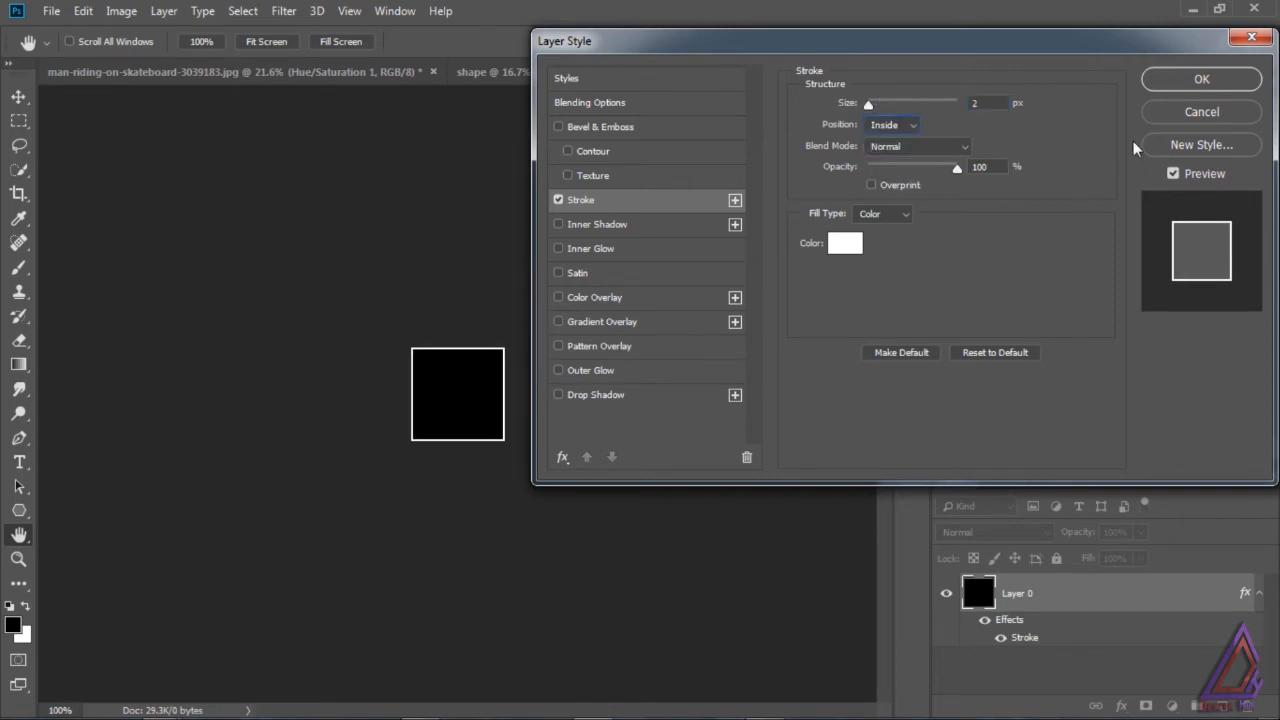
{"action": "left_click", "coordinate": [1202, 79]}
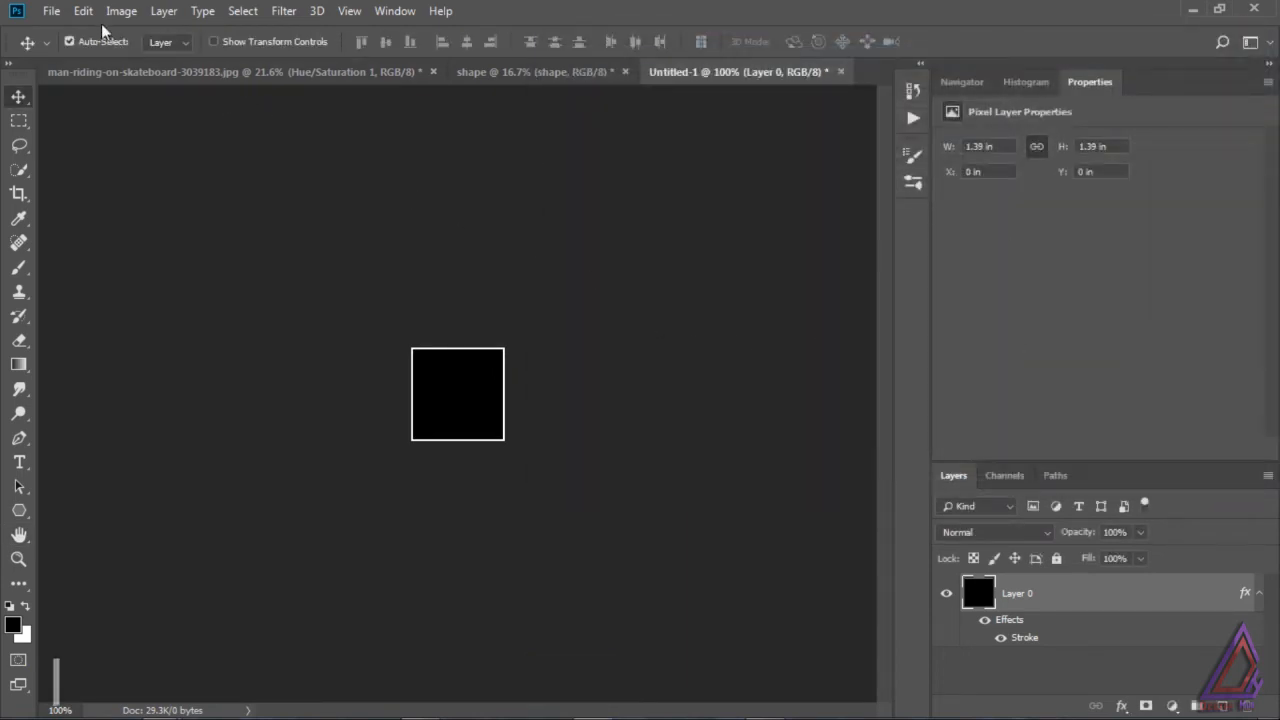
Step: Define the outlined black square as a pattern named Pattern 4
{"action": "left_click", "coordinate": [84, 11]}
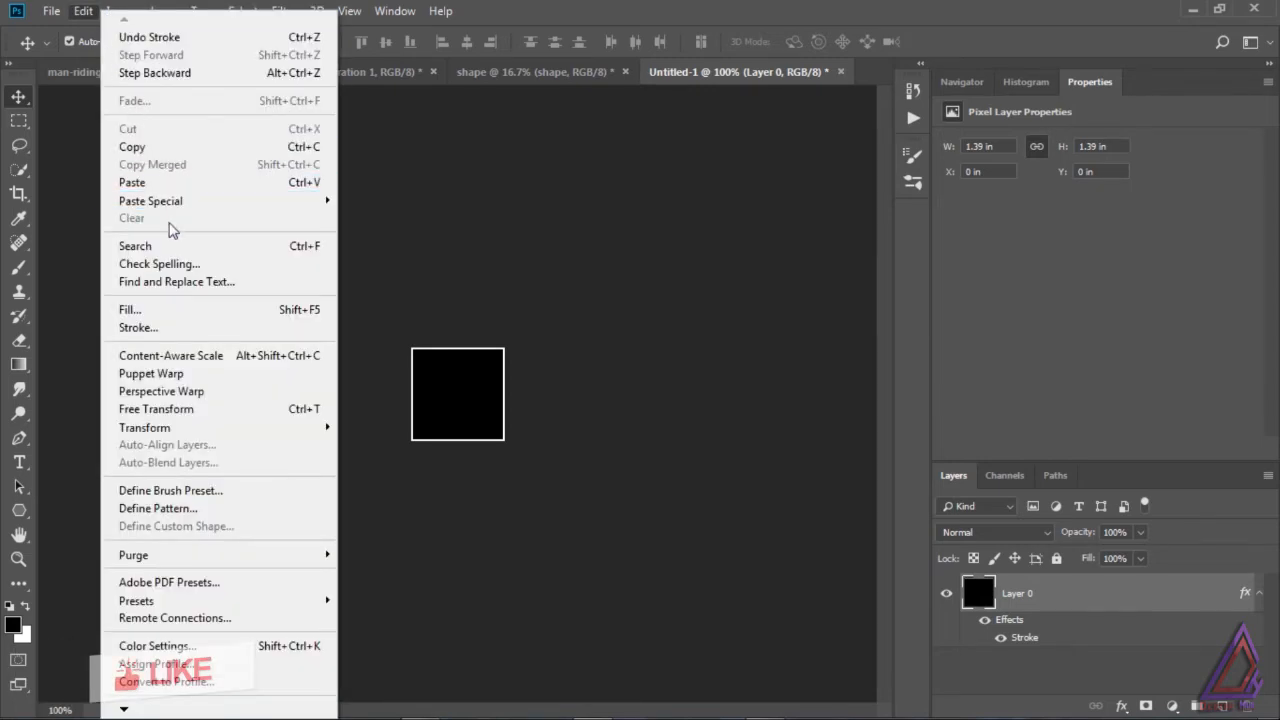
{"action": "left_click", "coordinate": [212, 507]}
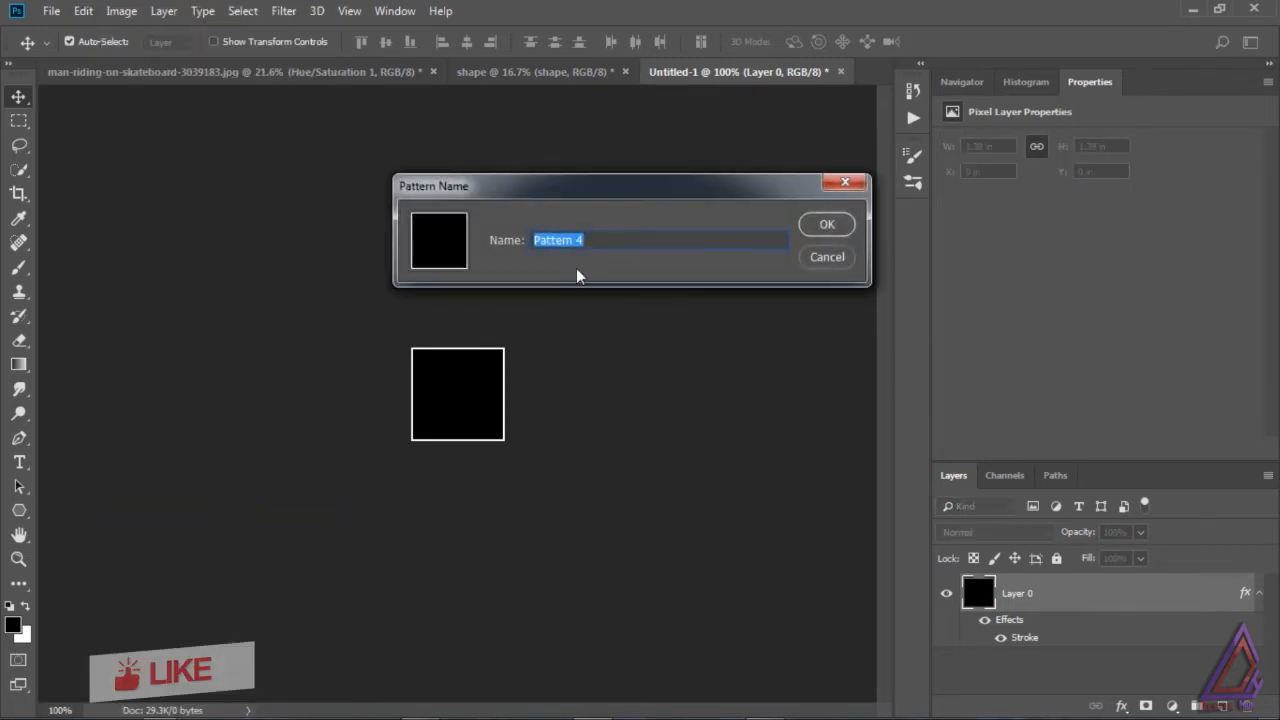
{"action": "left_click", "coordinate": [826, 224]}
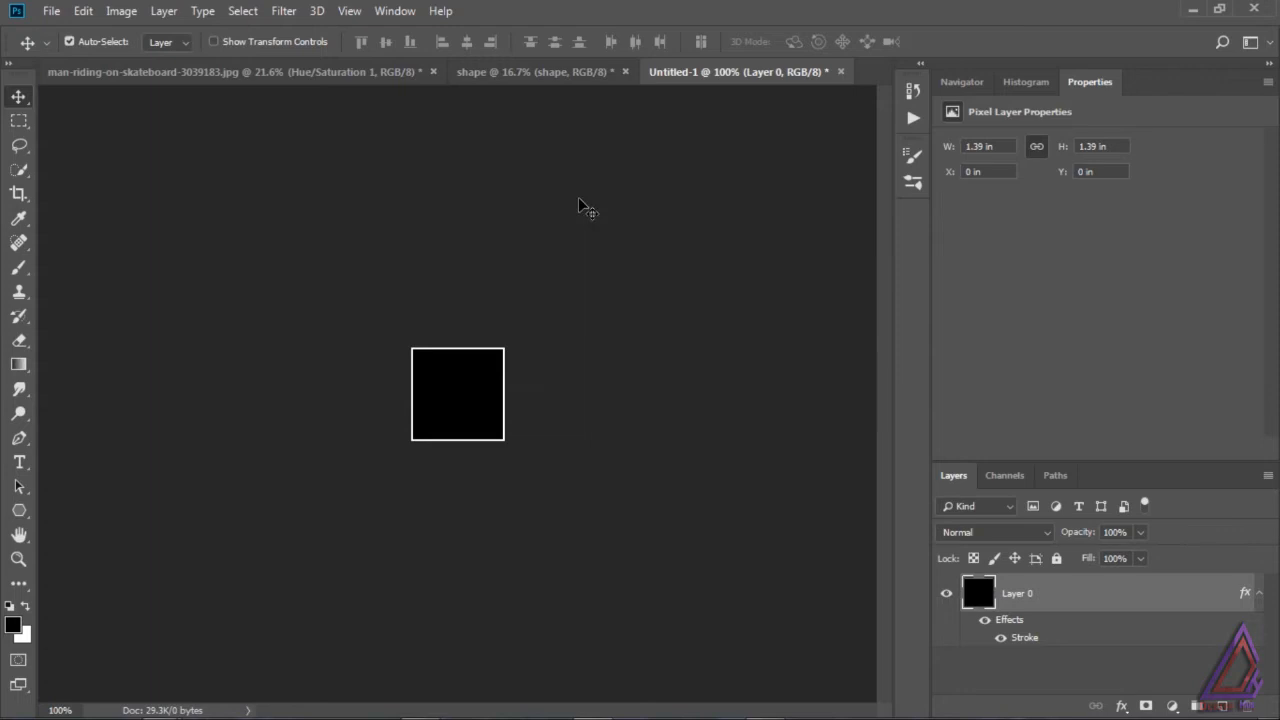
Step: Switch to the man-riding-on-skateboard document and add a new layer filled with black above the smart object
{"action": "left_click", "coordinate": [212, 76]}
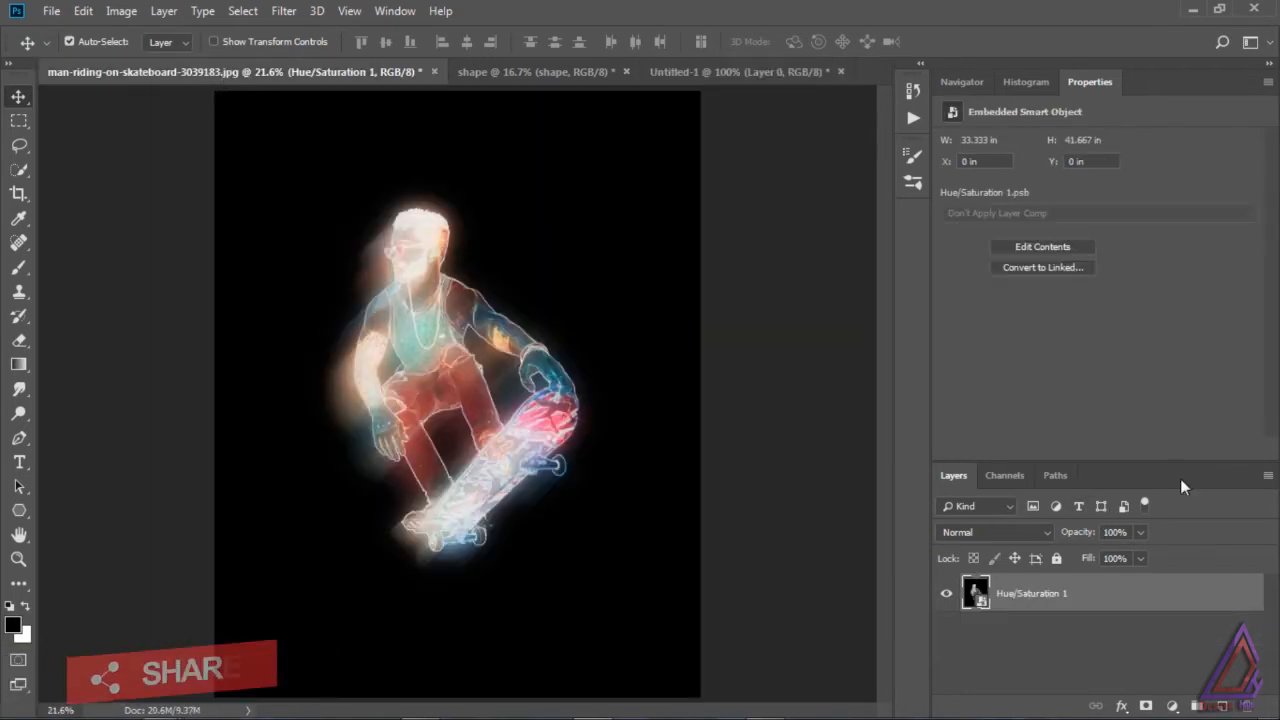
{"action": "left_click", "coordinate": [1222, 707]}
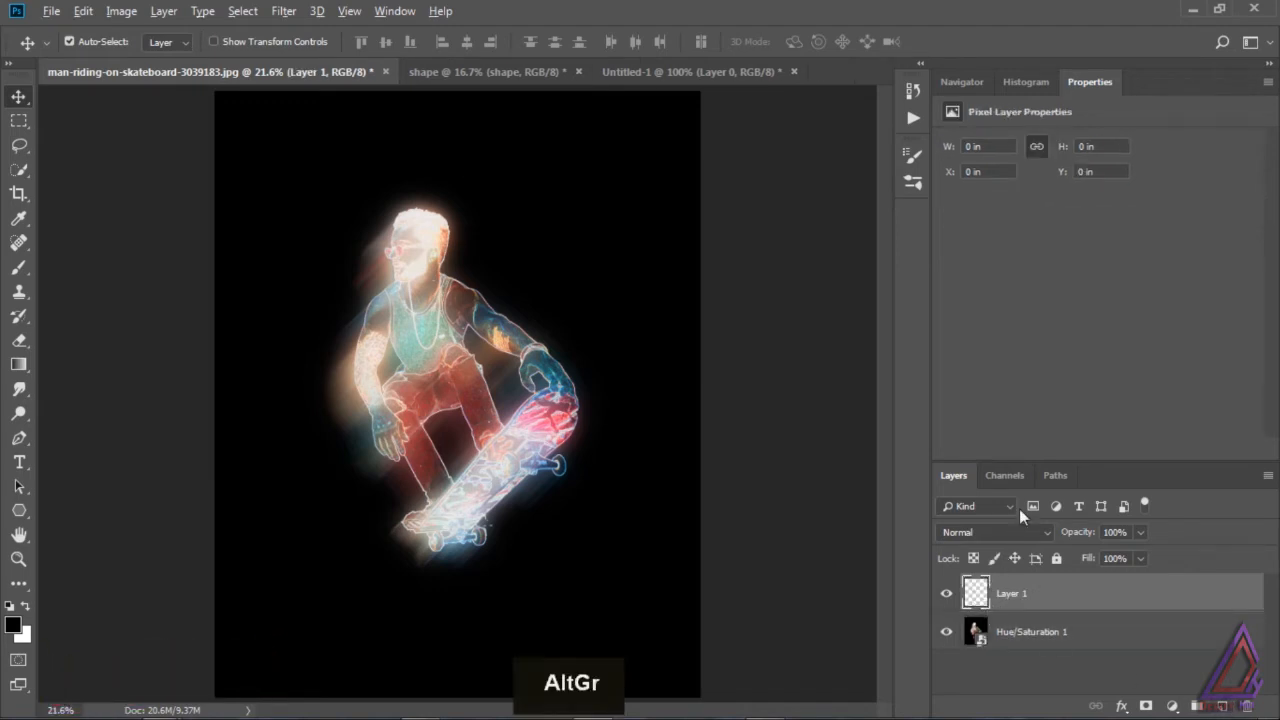
{"action": "key", "text": "alt+BackSpace"}
Step: Add a Pattern Fill layer with the outlined square pattern at 100% scale and merge it with the black Layer 1
{"action": "left_click", "coordinate": [1173, 706]}
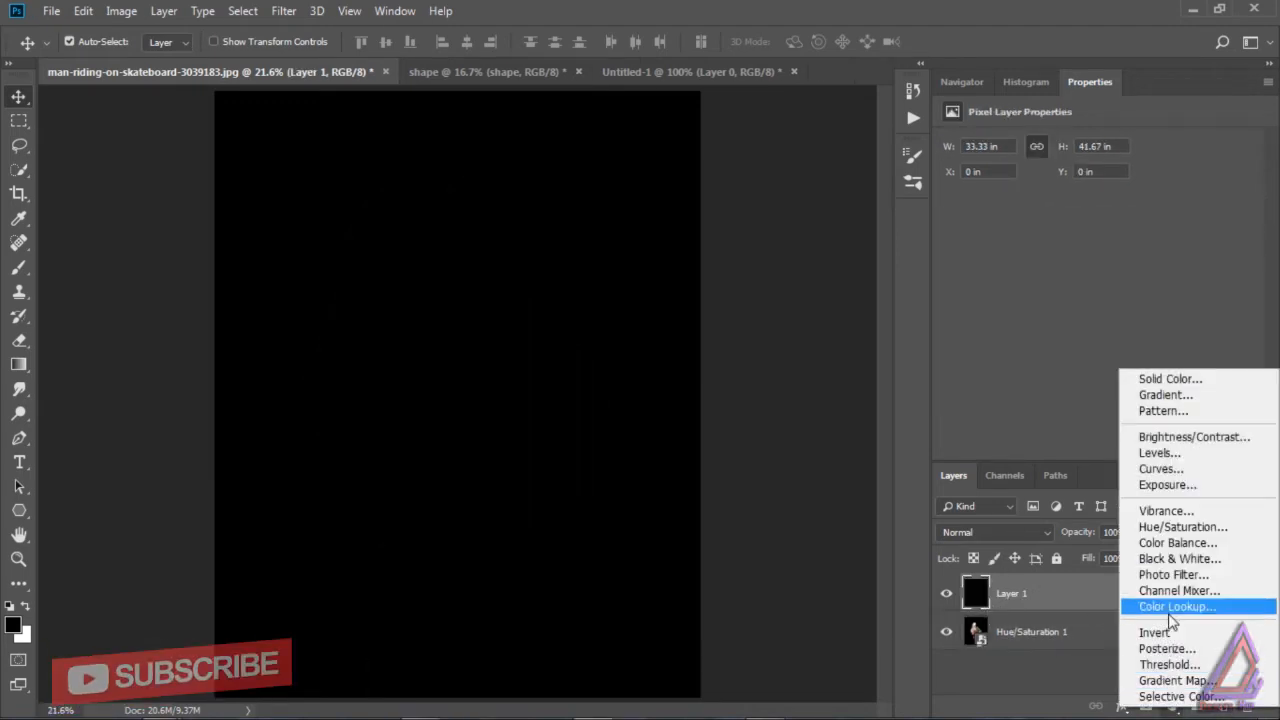
{"action": "left_click", "coordinate": [1170, 411]}
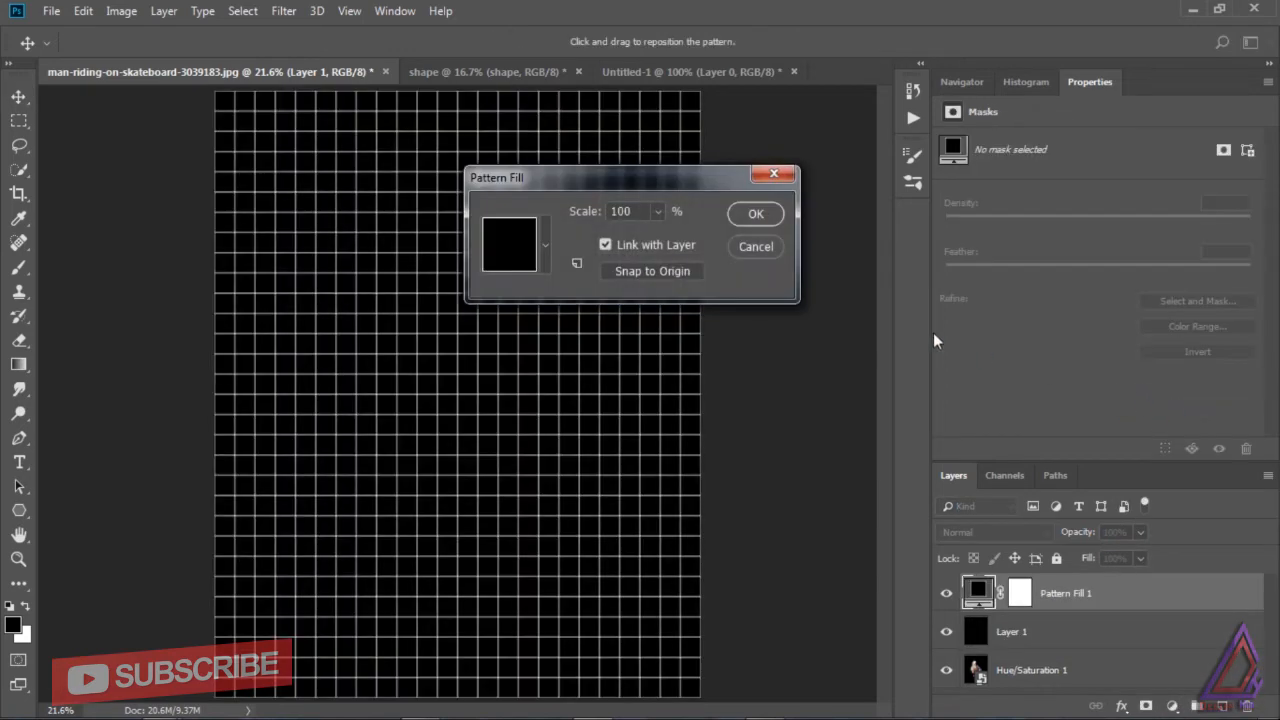
{"action": "left_click", "coordinate": [755, 211]}
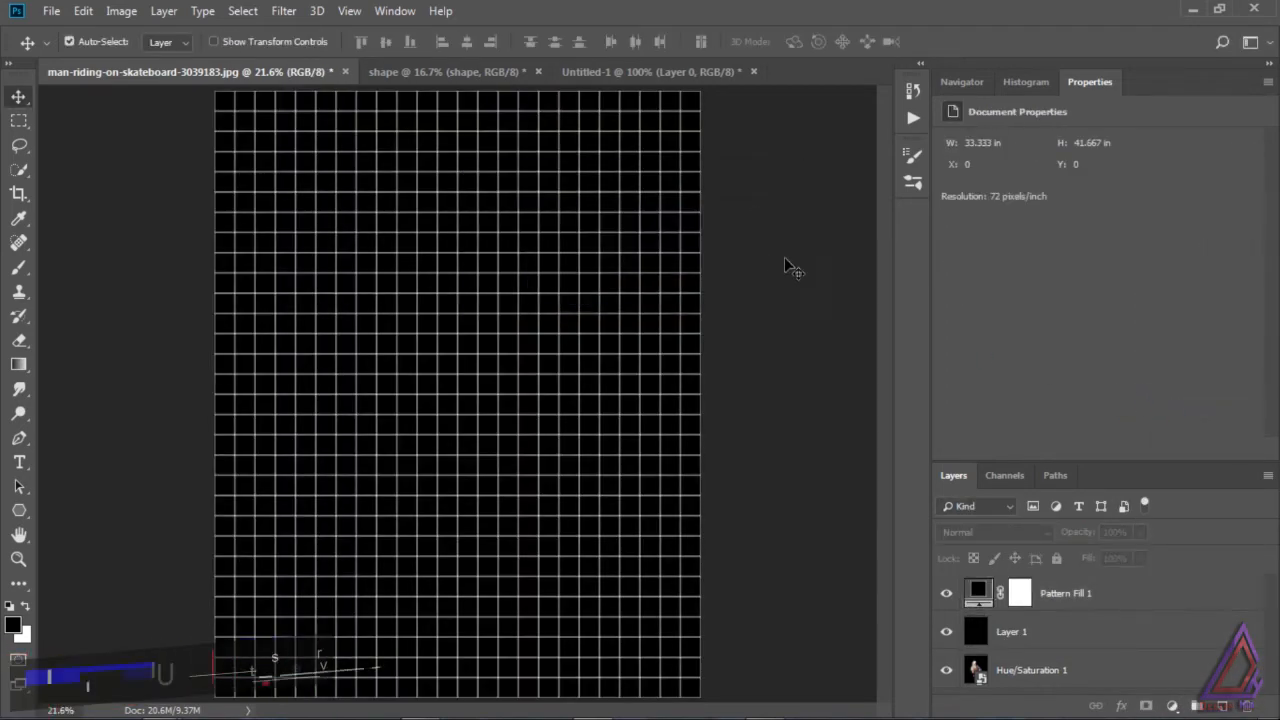
{"action": "left_click", "coordinate": [1050, 634], "text": "shift"}
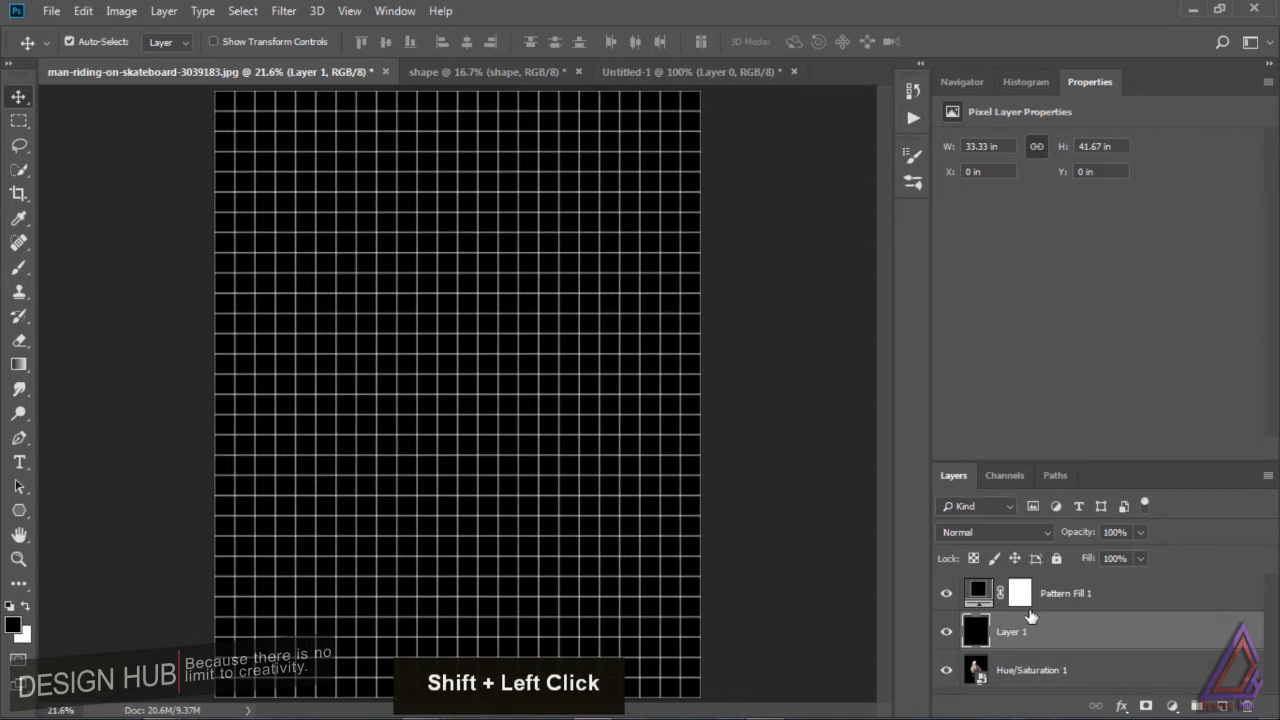
{"action": "left_click", "coordinate": [1117, 597], "text": "shift"}
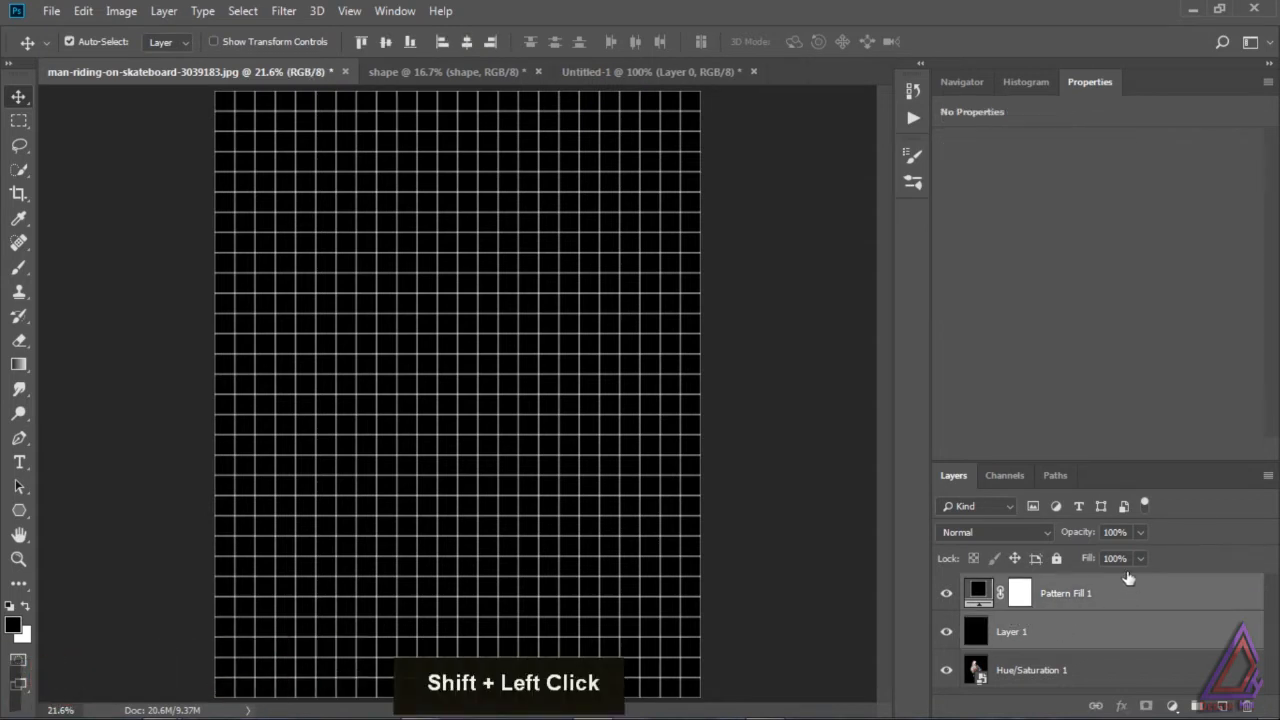
{"action": "key", "text": "ctrl+e"}
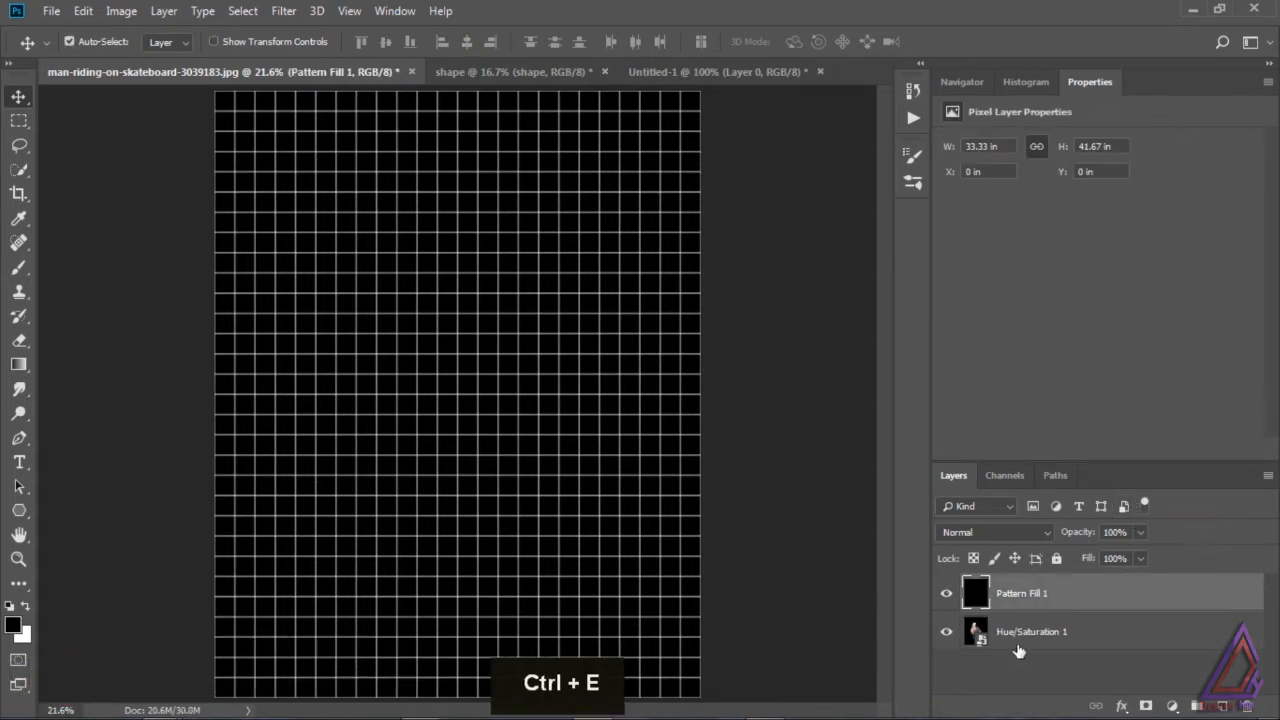
Step: Rotate the merged Pattern Fill 1 grid layer by 45° and scale it proportionally to 166% so it covers the canvas
{"action": "left_click", "coordinate": [1023, 636]}
{"action": "left_click", "coordinate": [1023, 597]}
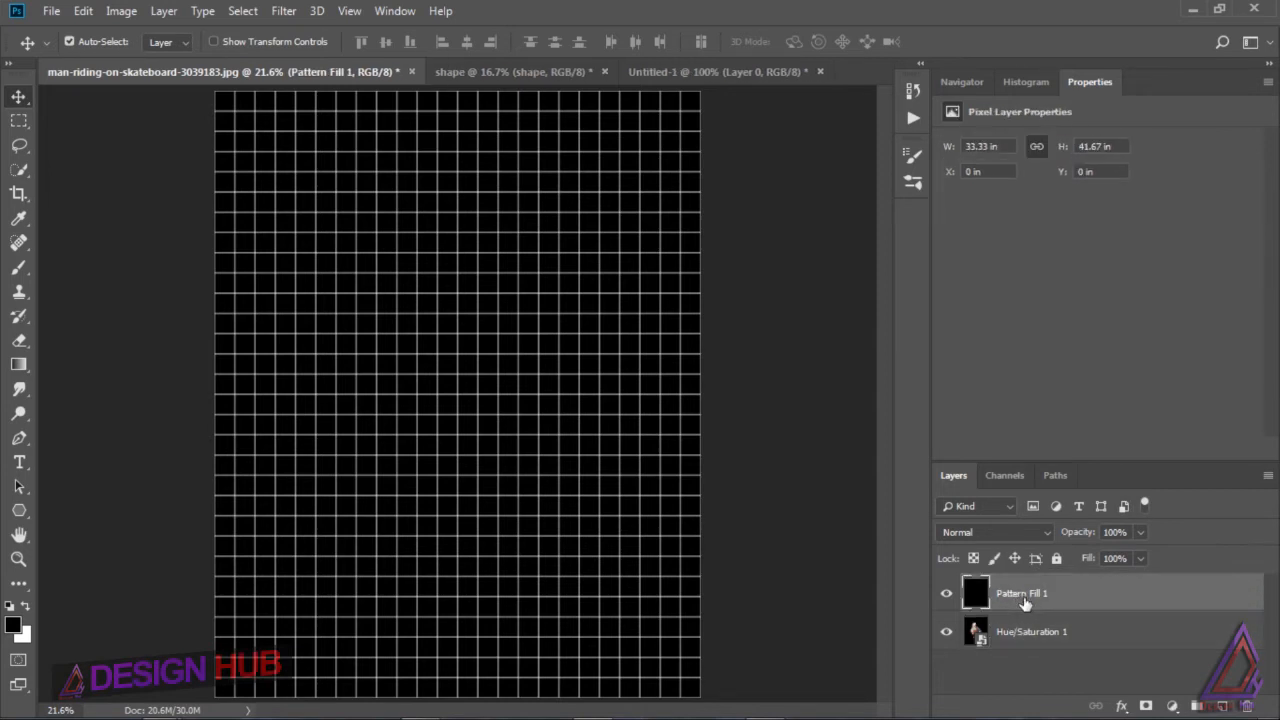
{"action": "key", "text": "ctrl"}
{"action": "key", "text": "ctrl+t"}
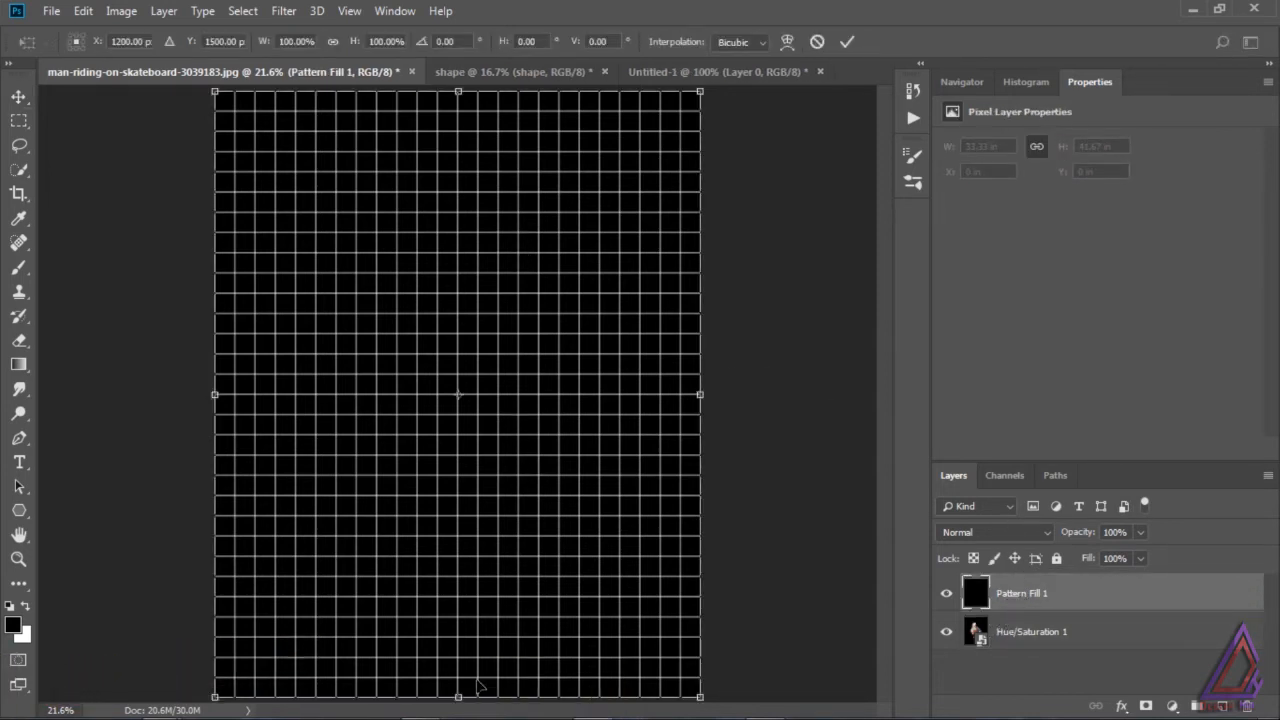
{"action": "left_click", "coordinate": [441, 41]}
{"action": "type", "text": "45"}
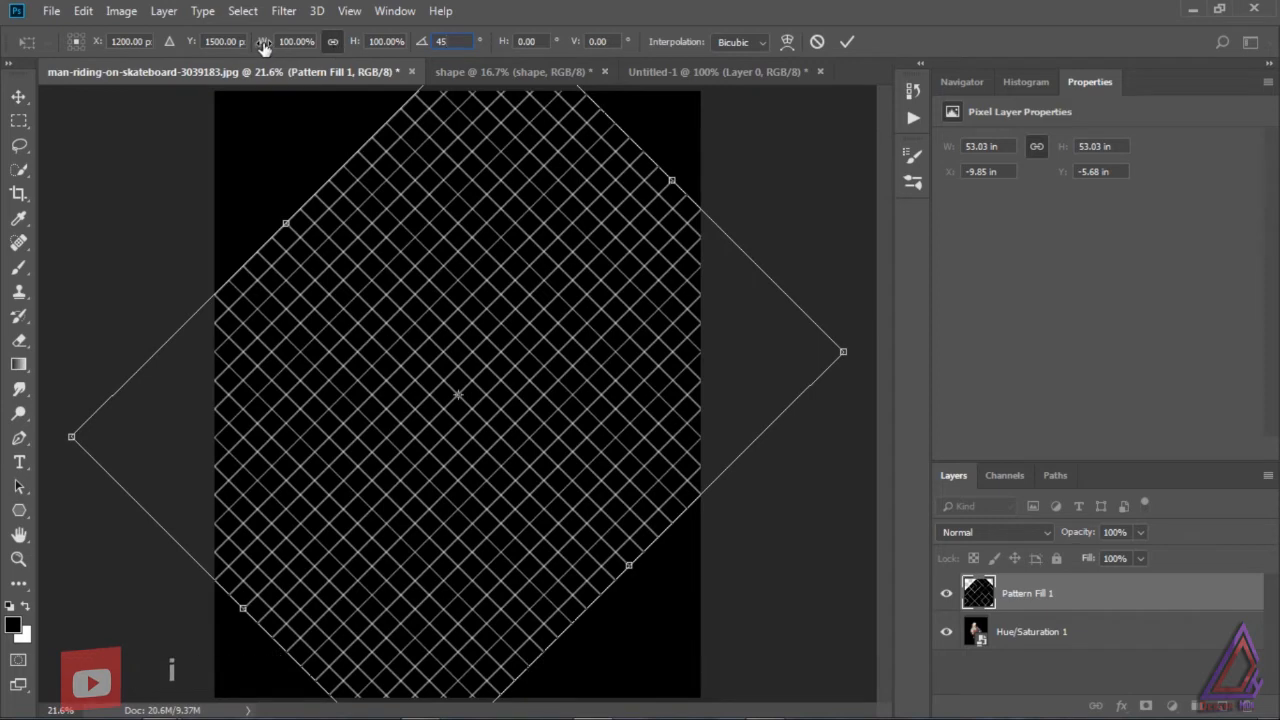
{"action": "mouse_move", "coordinate": [305, 45]}
{"action": "left_mouse_down"}
{"action": "mouse_move", "coordinate": [331, 43]}
{"action": "mouse_move", "coordinate": [317, 44]}
{"action": "left_mouse_up"}
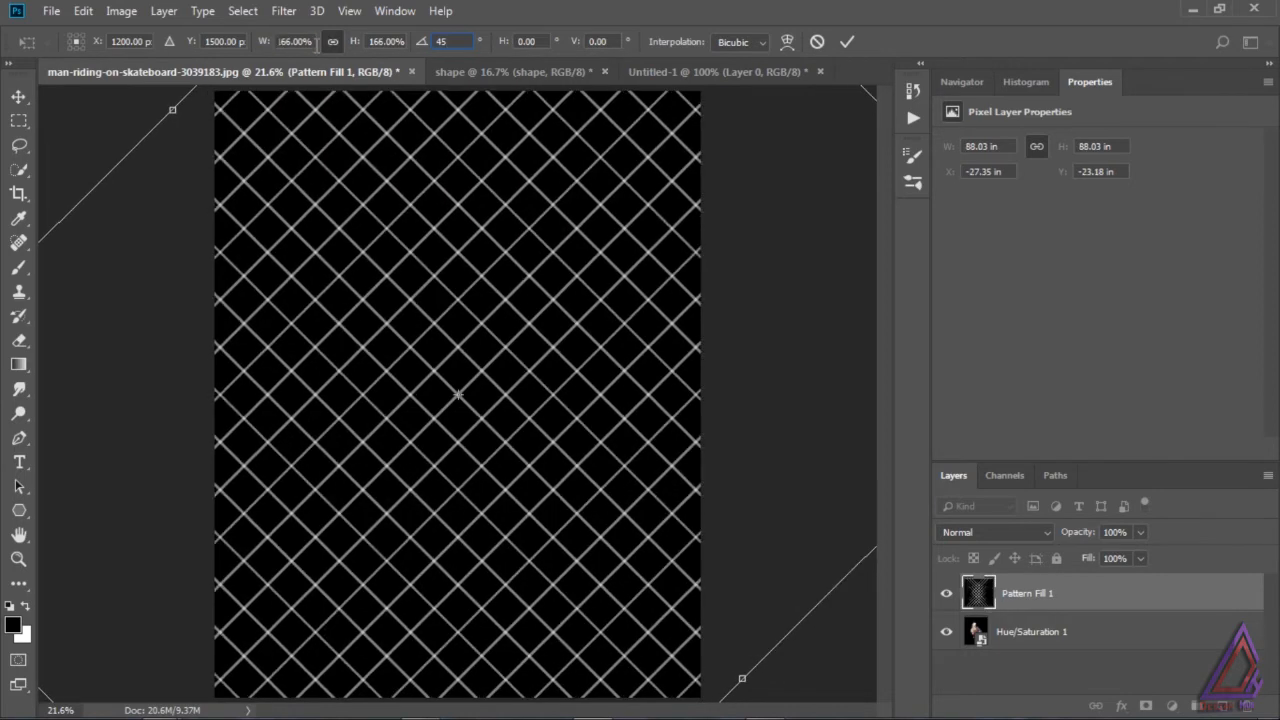
{"action": "left_click", "coordinate": [845, 41]}
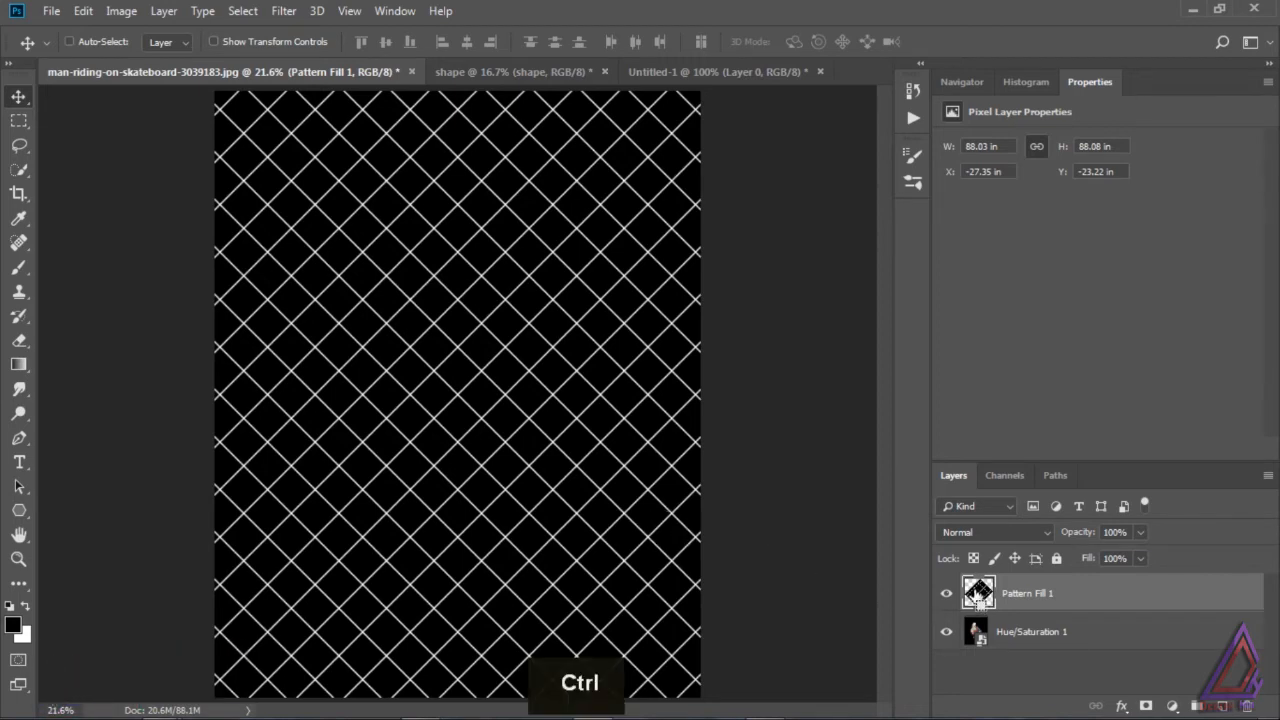
{"action": "key", "text": "ctrl+t"}
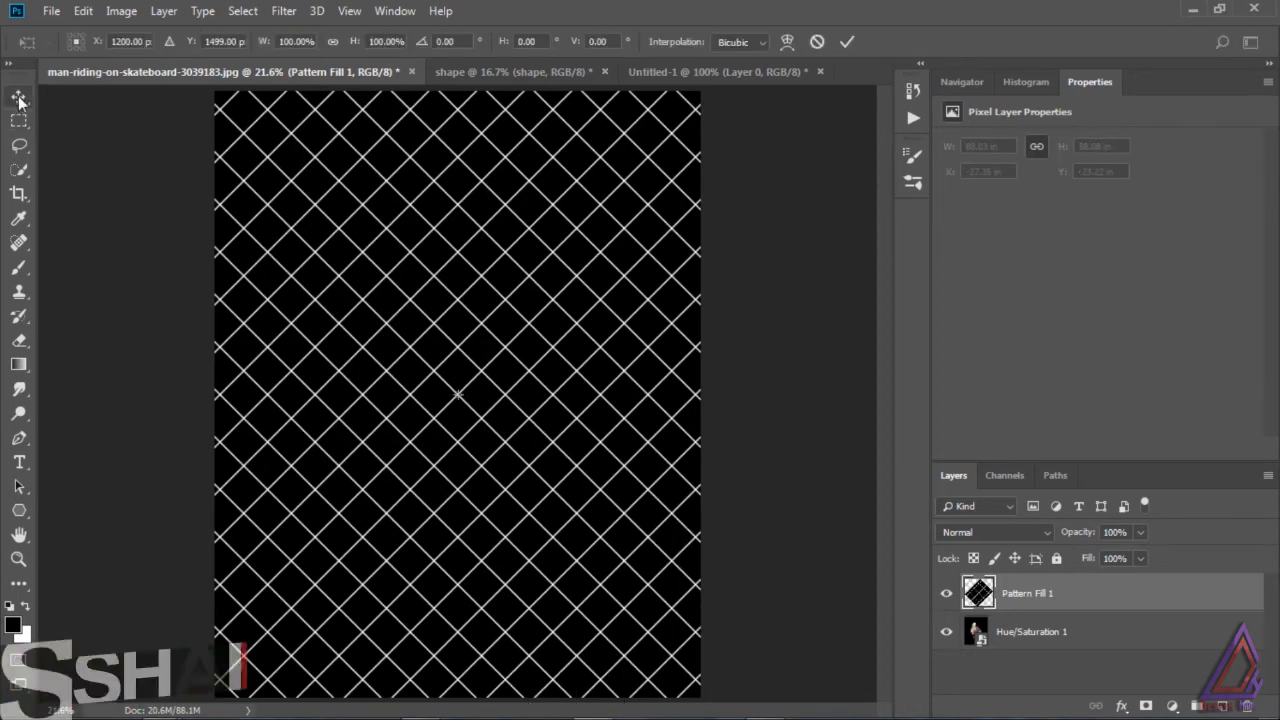
{"action": "left_click", "coordinate": [980, 596], "text": "ctrl"}
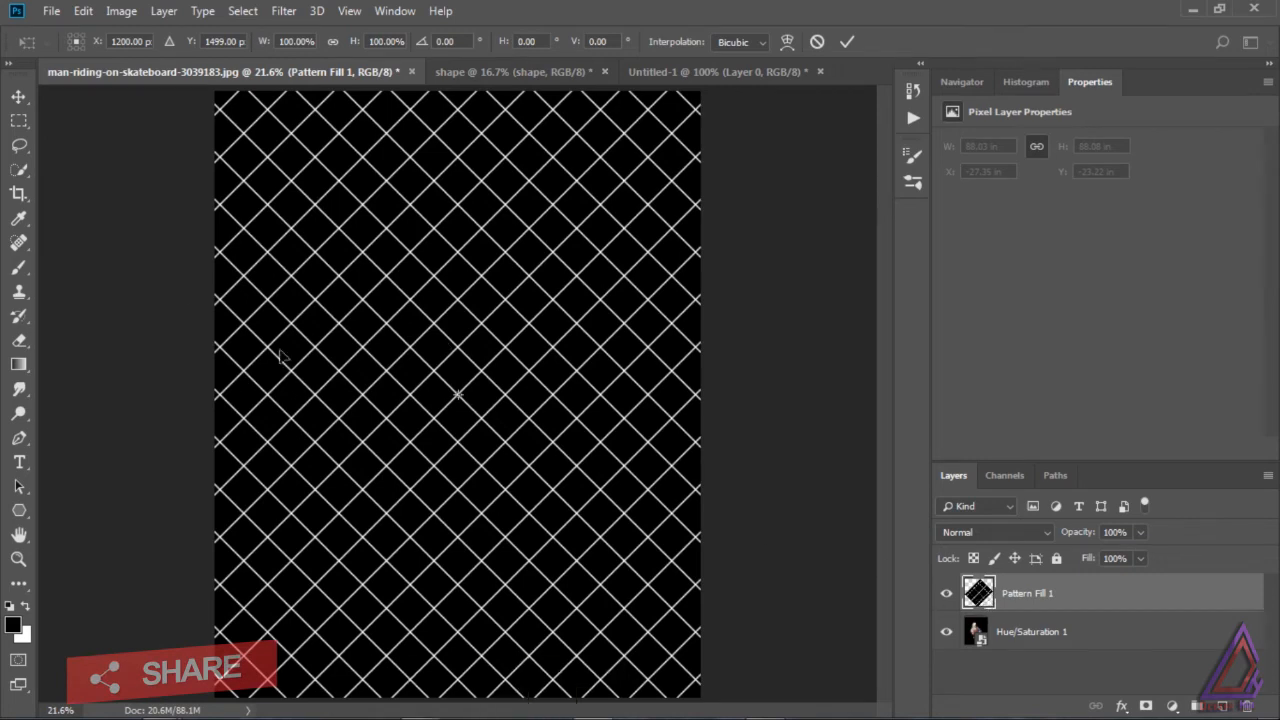
{"action": "key", "text": "Return"}
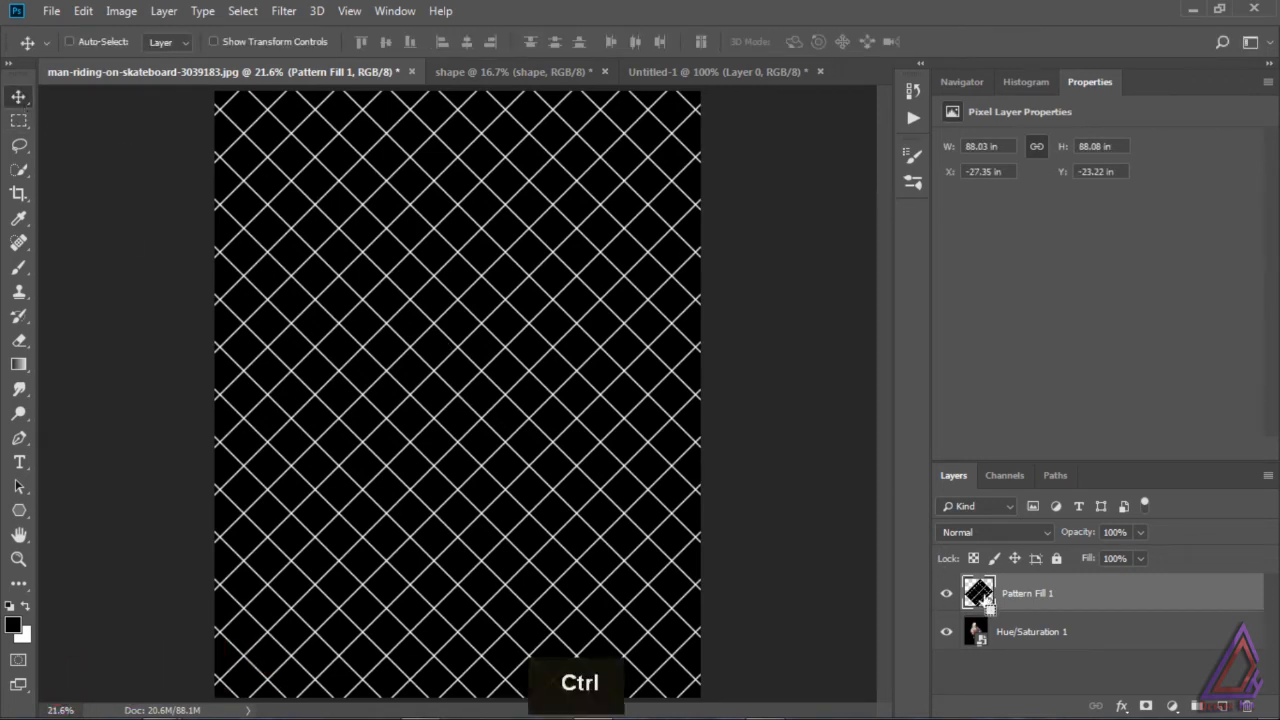
Step: Select the whole canvas and crop away the parts of the grid layer that extend beyond it
{"action": "left_click", "coordinate": [980, 594], "text": "ctrl"}
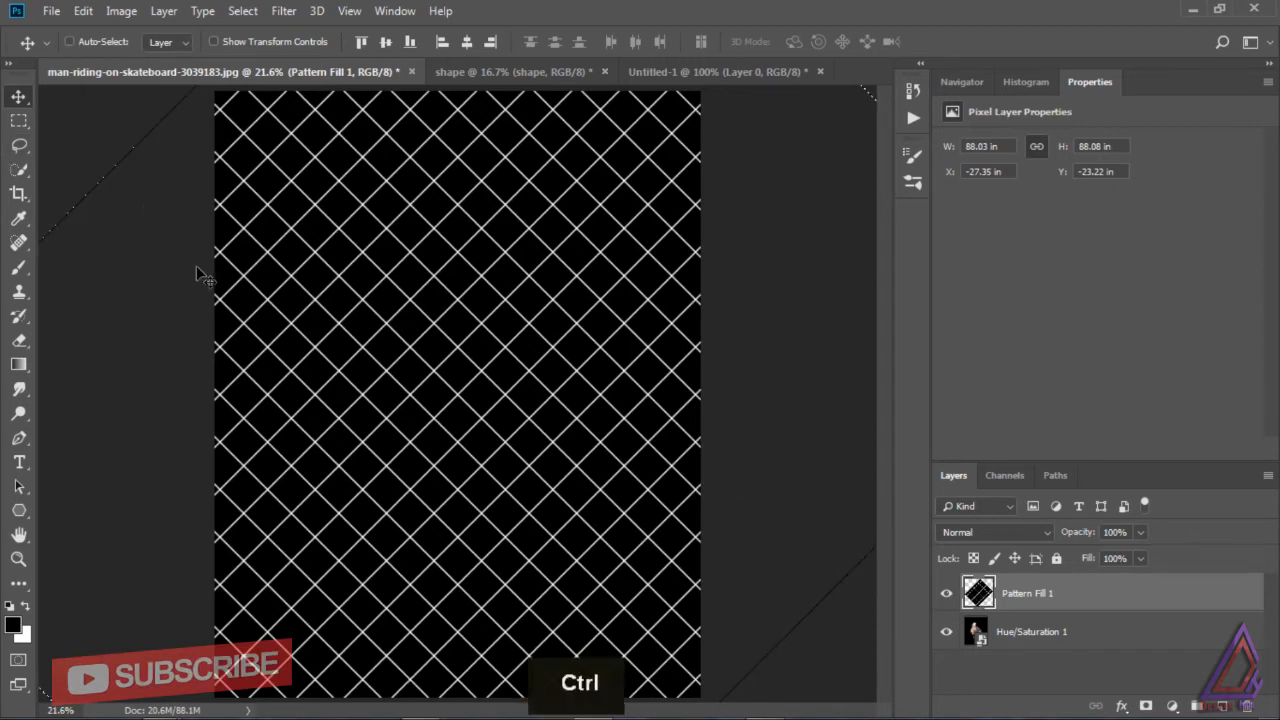
{"action": "key", "text": "ctrl+a"}
{"action": "left_click", "coordinate": [83, 11]}
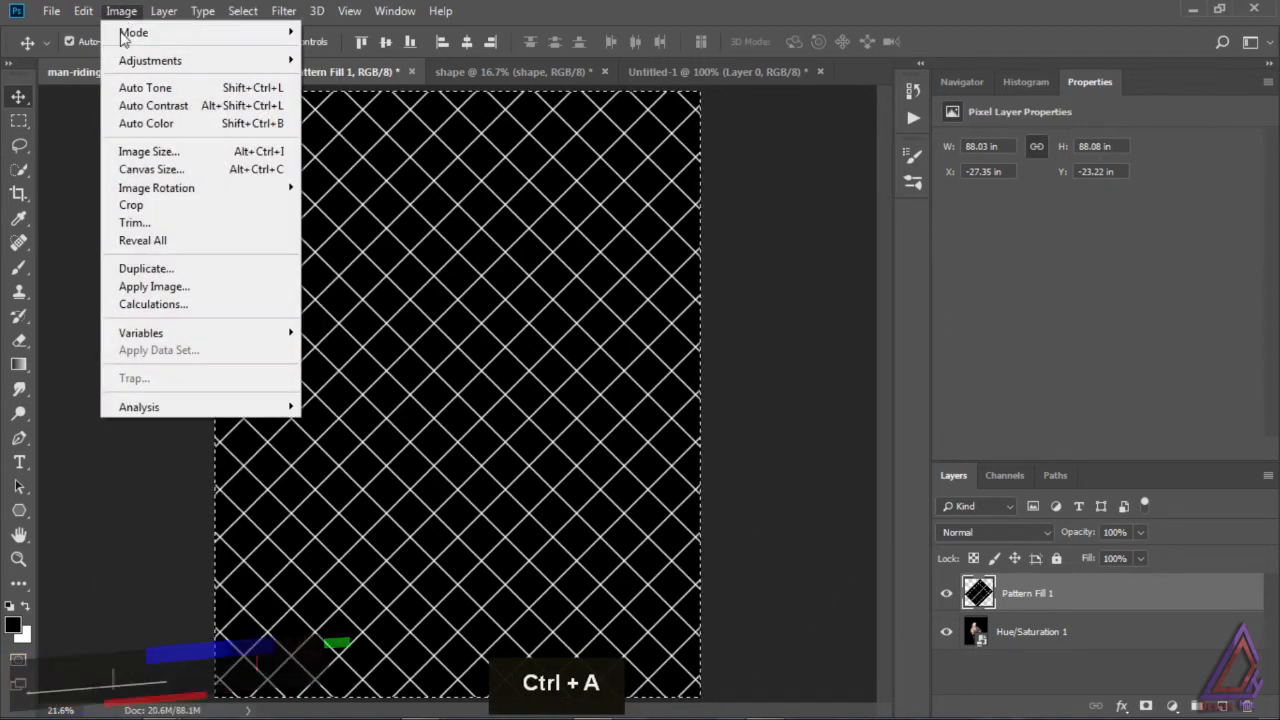
{"action": "left_click", "coordinate": [150, 205]}
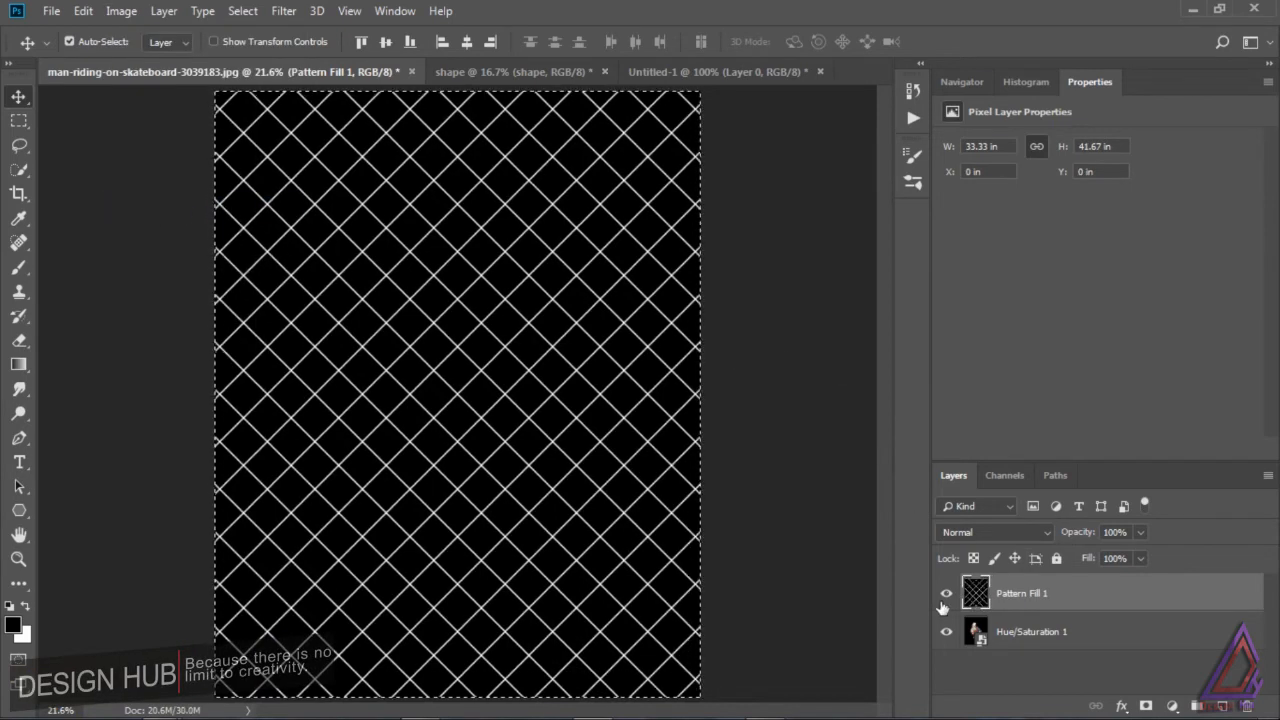
Step: Squash the Pattern Fill 1 grid vertically from its upper edge to about 31% height, keeping its lower edge in place
{"action": "key", "text": "ctrl+t"}
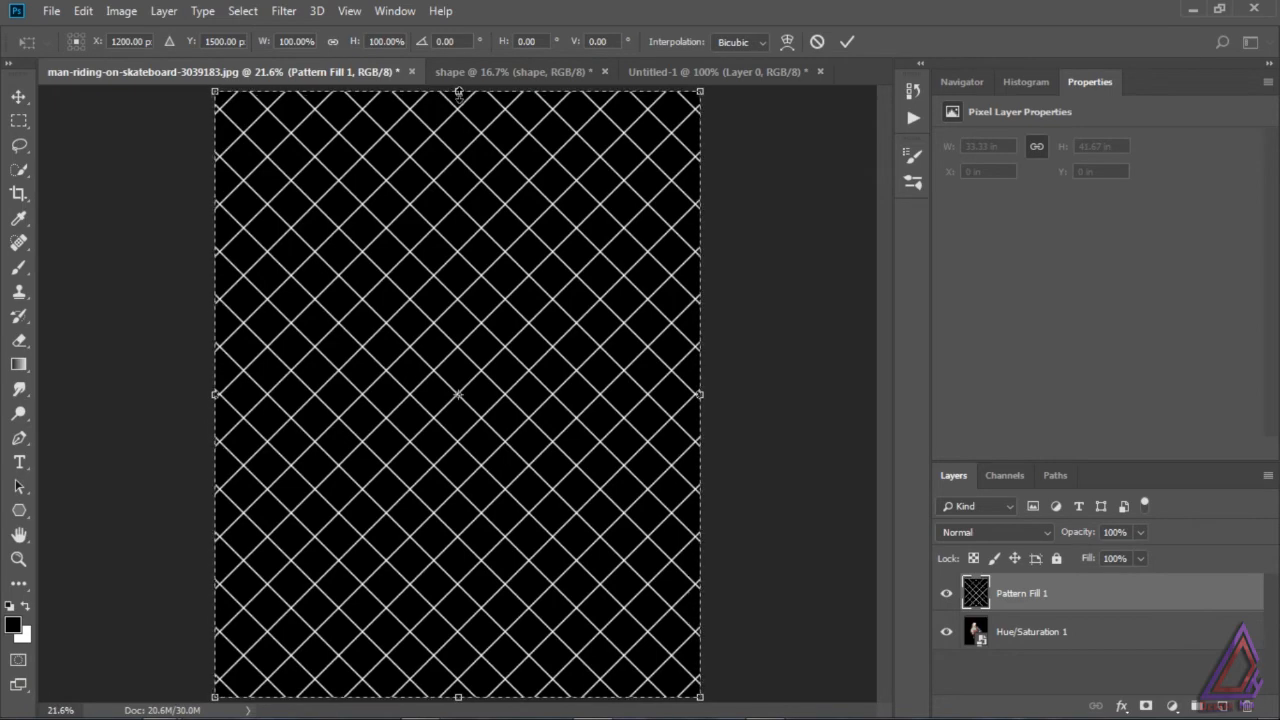
{"action": "left_click_drag", "start_coordinate": [458, 92], "coordinate": [458, 507]}
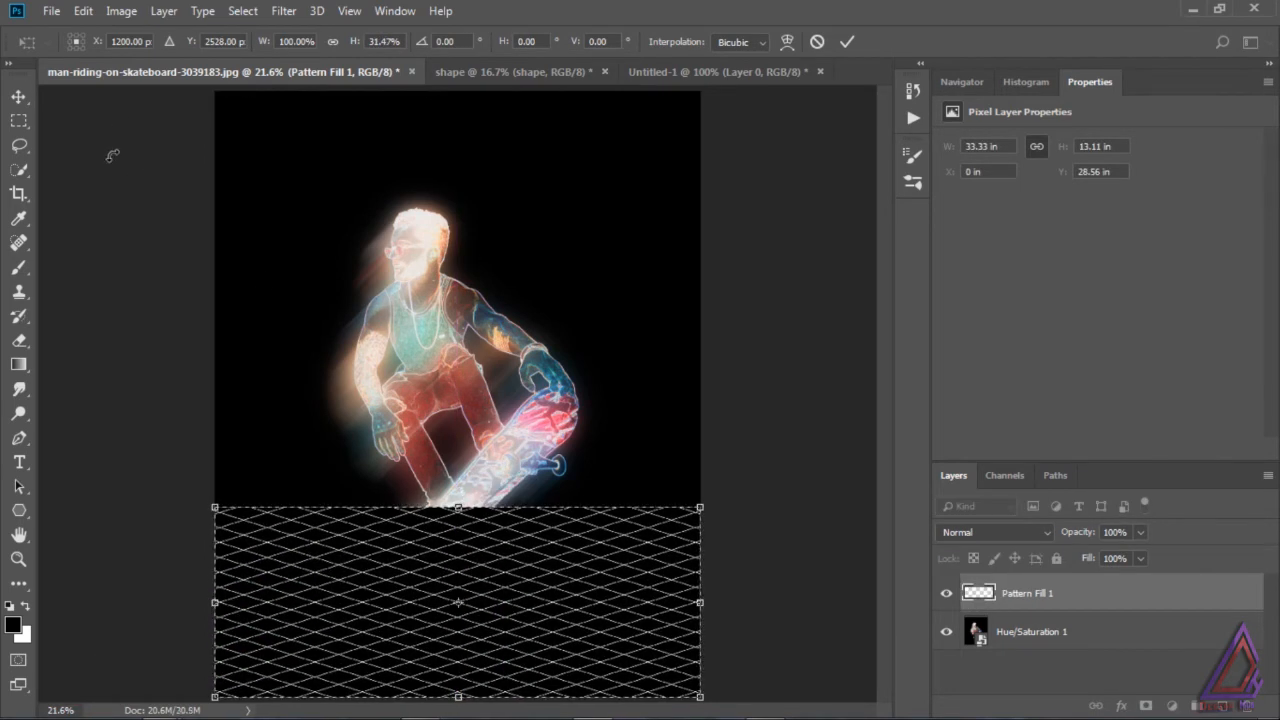
{"action": "left_click", "coordinate": [18, 96]}
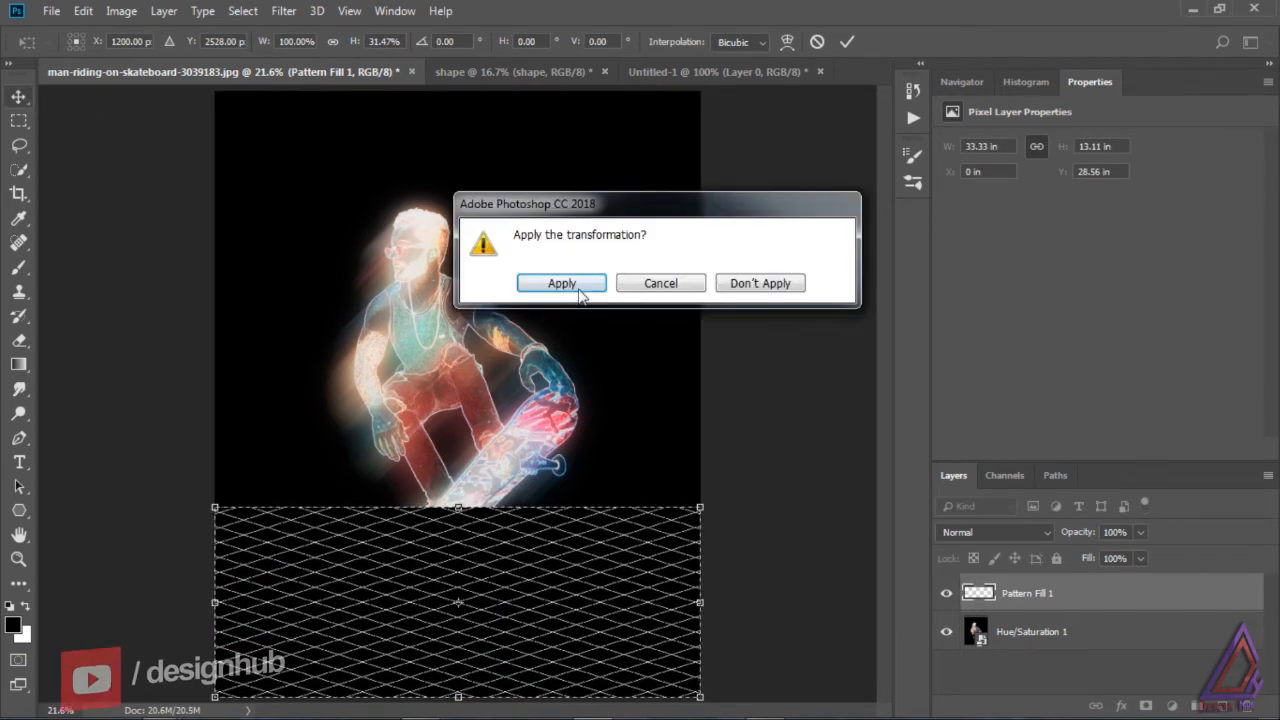
{"action": "left_click", "coordinate": [561, 283]}
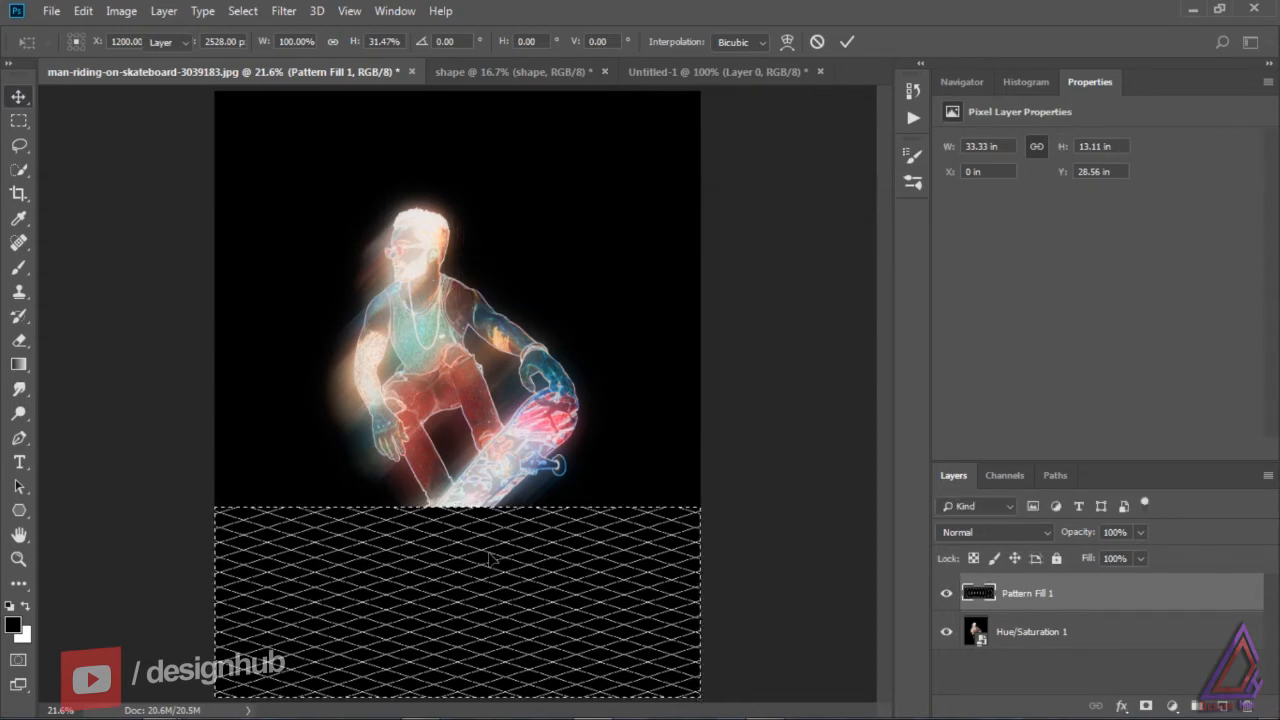
Step: Apply a Perspective transform to the grid layer, flaring its lower edge outward to about 337% width to form a receding floor
{"action": "key", "text": "ctrl+t"}
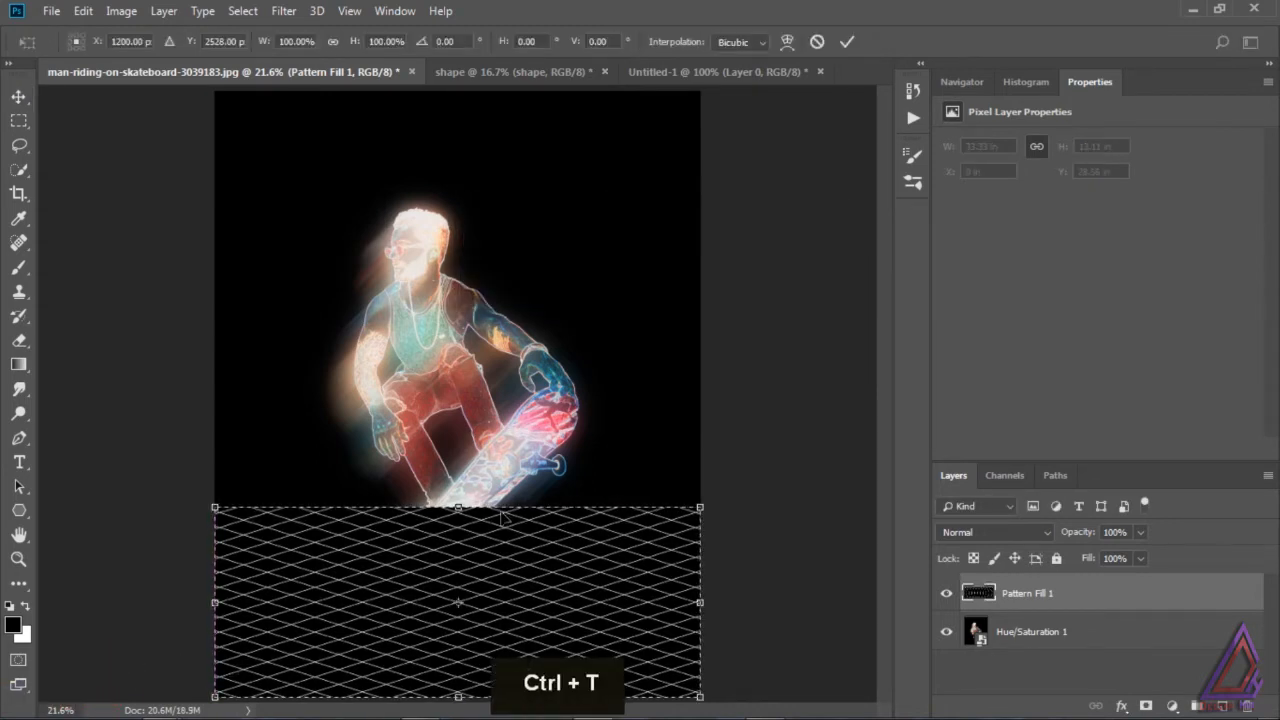
{"action": "right_click", "coordinate": [498, 536]}
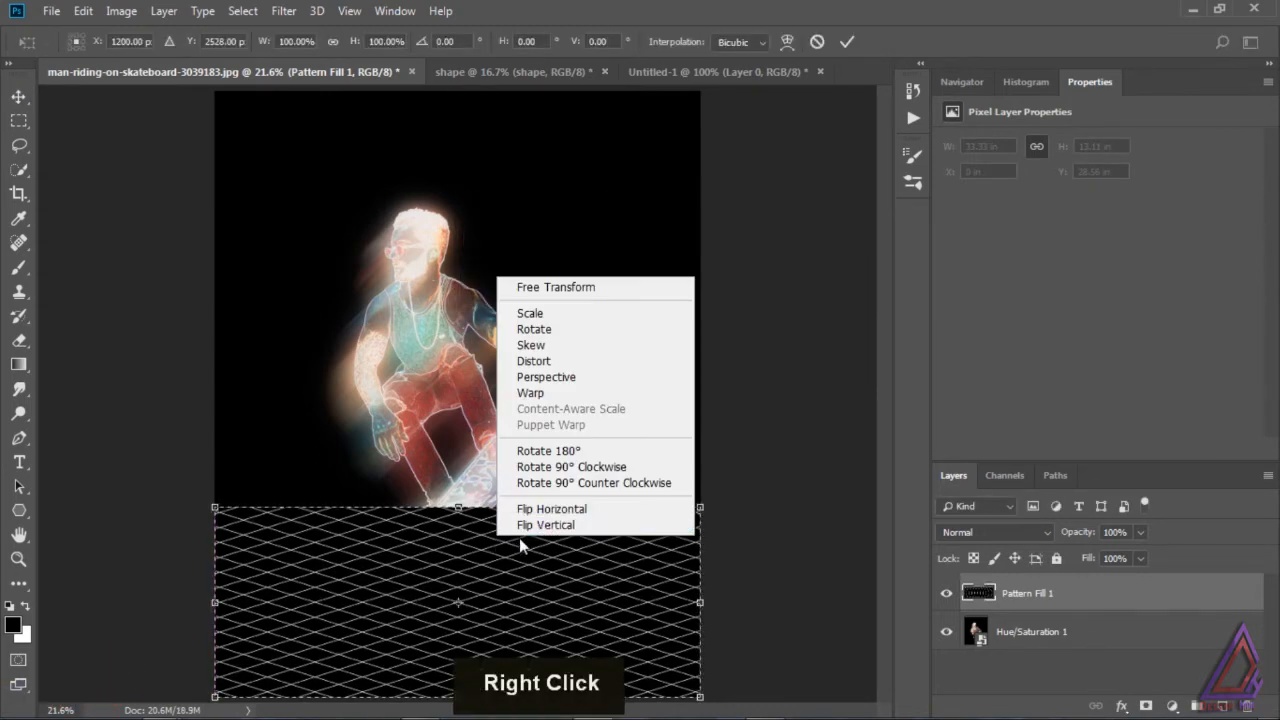
{"action": "left_click", "coordinate": [568, 377]}
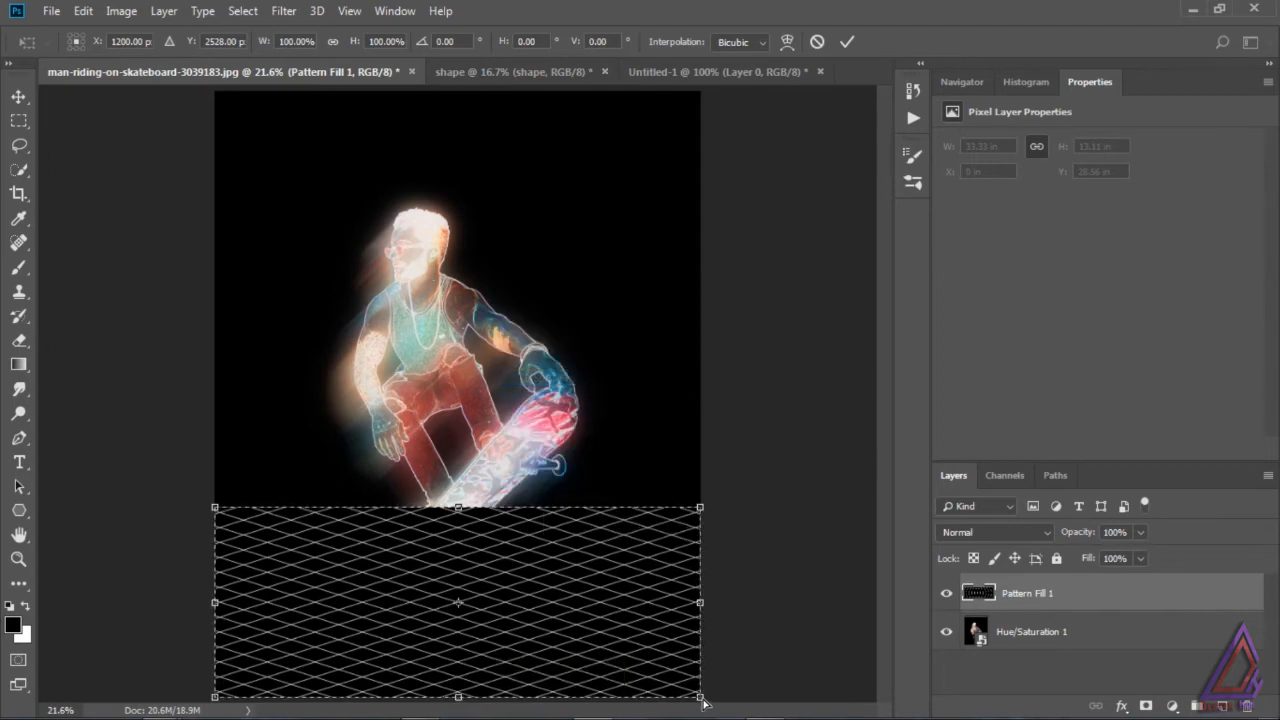
{"action": "left_click_drag", "start_coordinate": [702, 702], "coordinate": [1235, 495]}
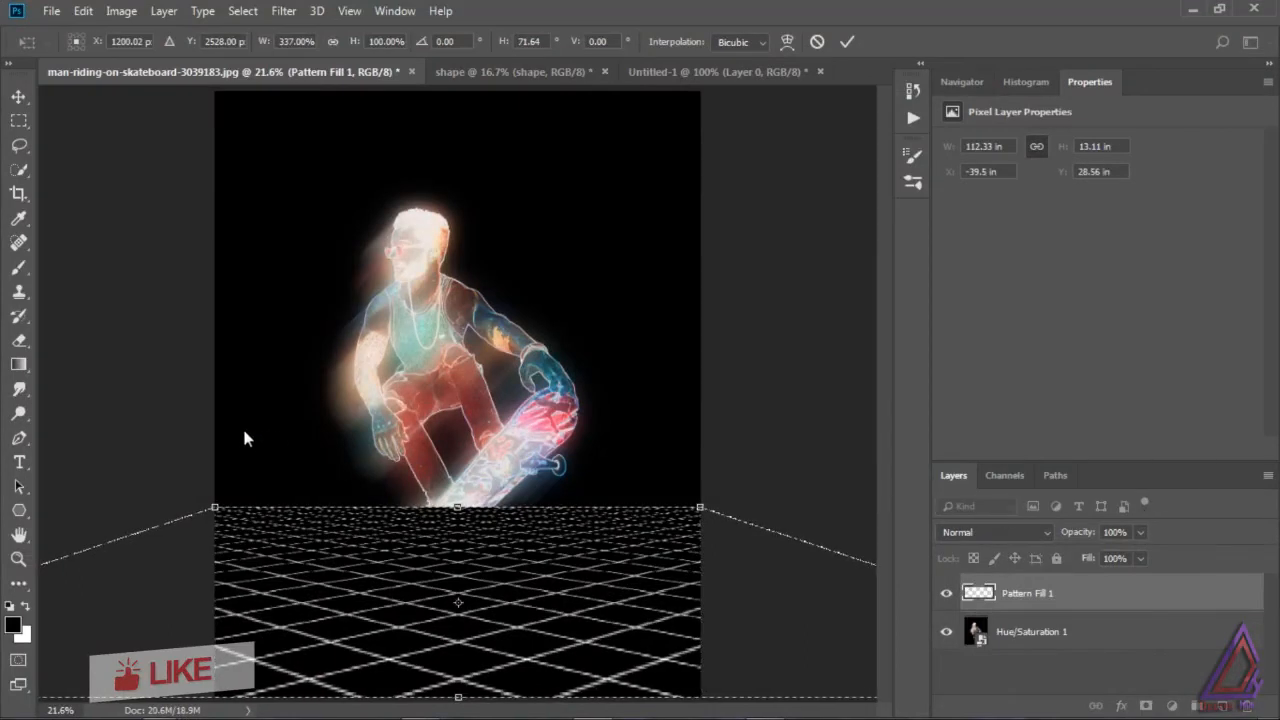
{"action": "left_click", "coordinate": [19, 96]}
{"action": "left_click", "coordinate": [540, 284]}
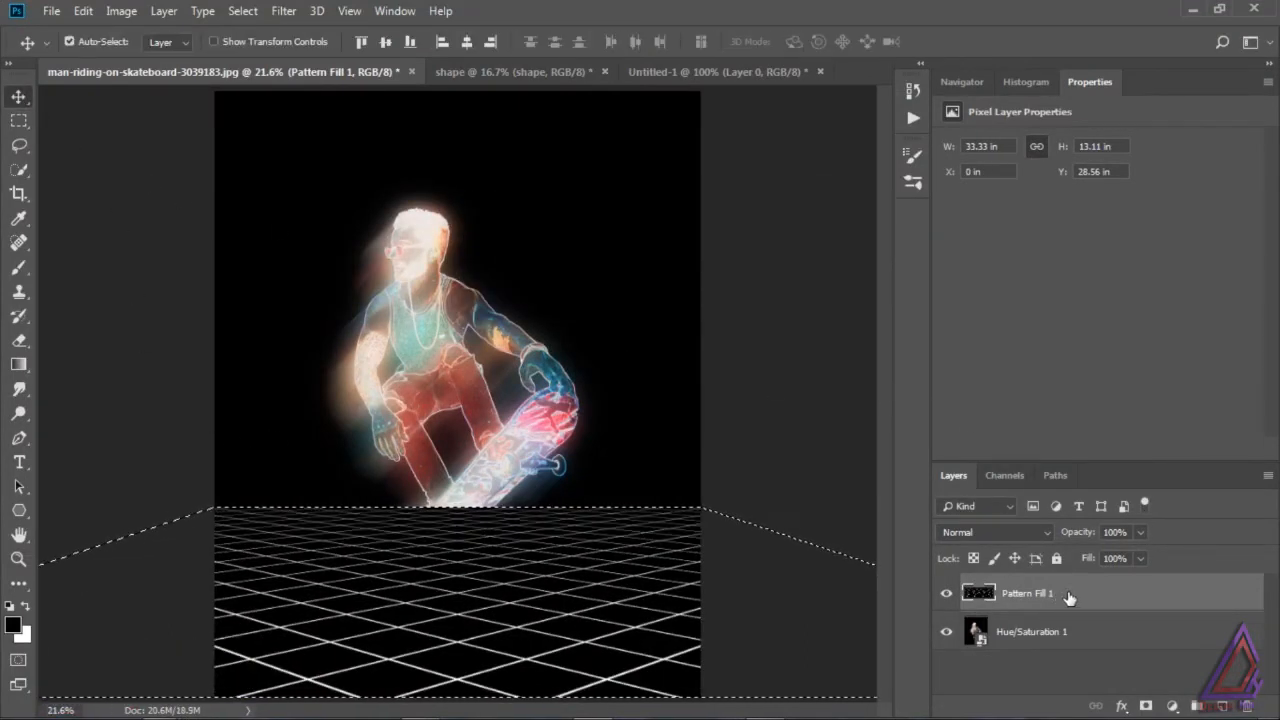
Step: Move the Hue/Saturation 1 layer above Pattern Fill 1, set its blend mode to Linear Dodge (Add), and clear the selection
{"action": "left_click", "coordinate": [1080, 662]}
{"action": "left_click_drag", "start_coordinate": [1078, 632], "coordinate": [1075, 594]}
{"action": "left_click", "coordinate": [1025, 635]}
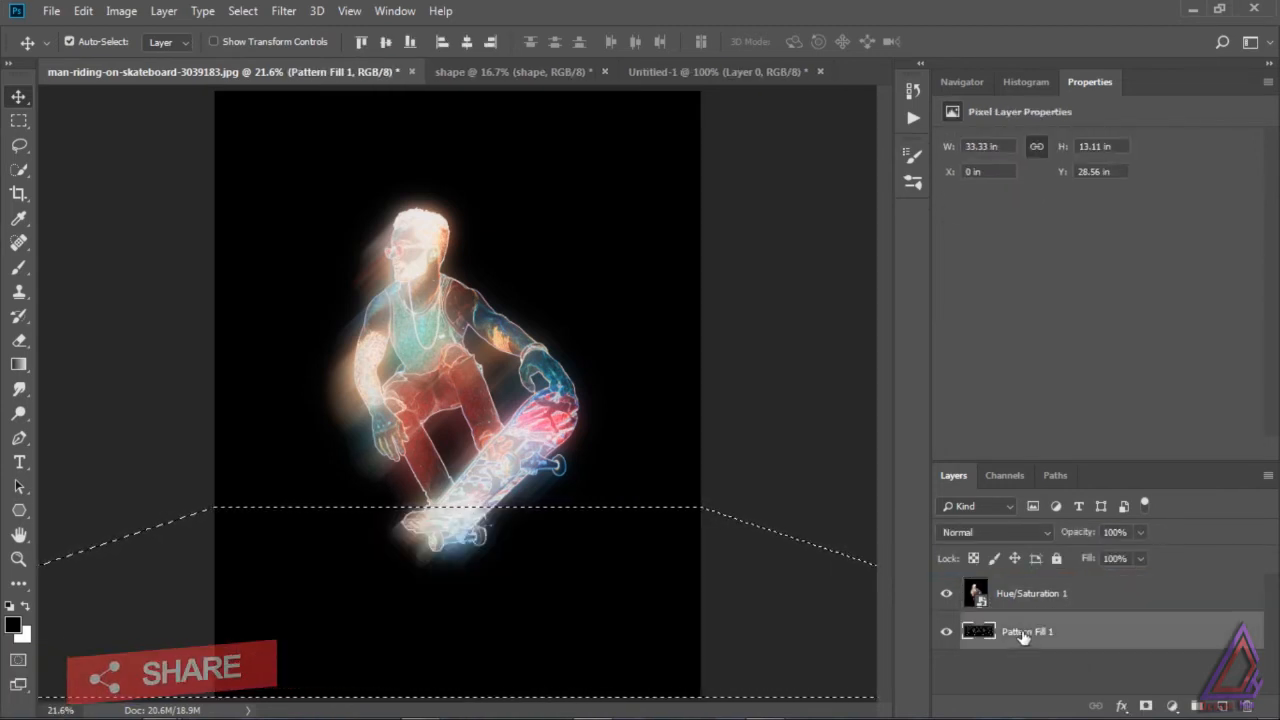
{"action": "left_click", "coordinate": [982, 590]}
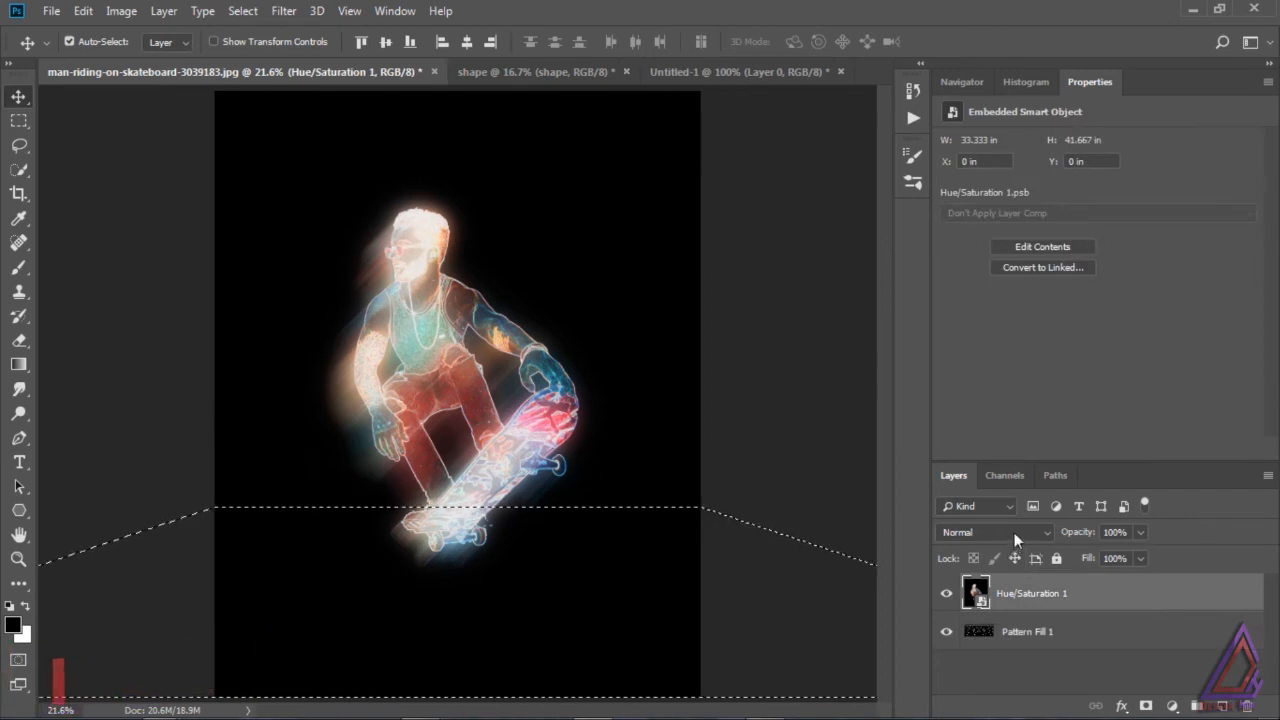
{"action": "left_click", "coordinate": [1014, 532]}
{"action": "left_click", "coordinate": [980, 247]}
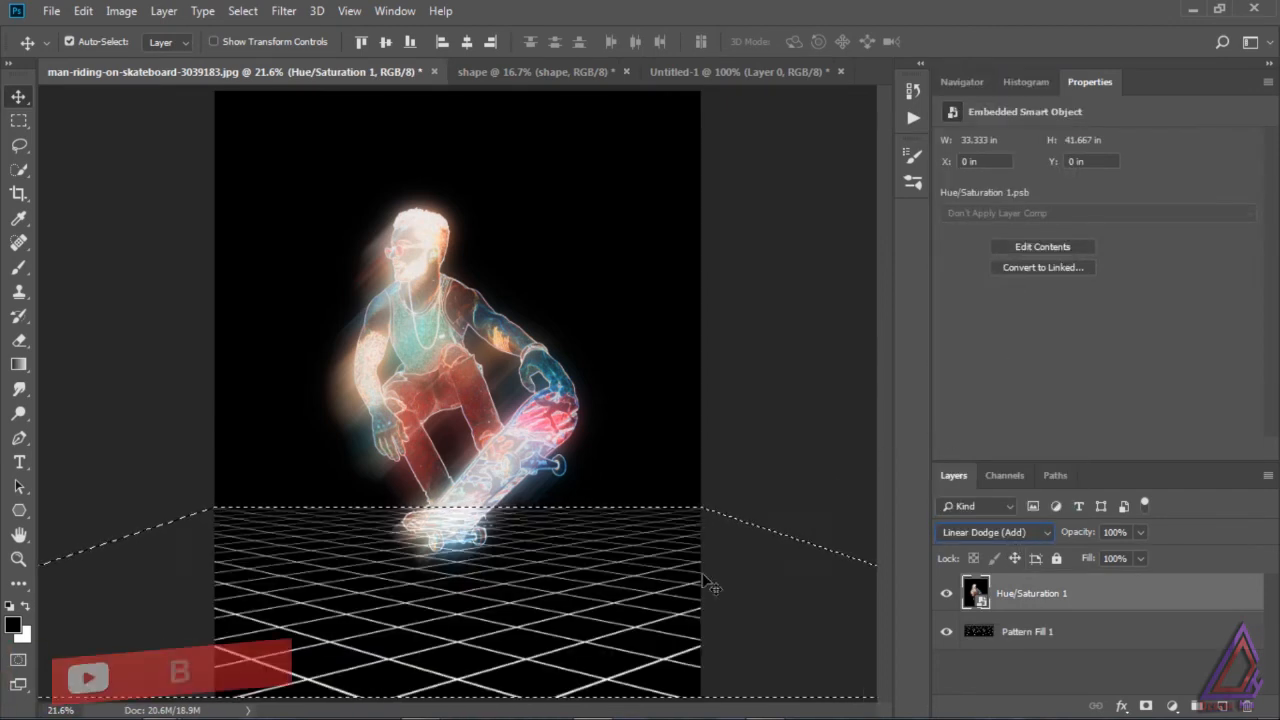
{"action": "key", "text": "ctrl+d"}
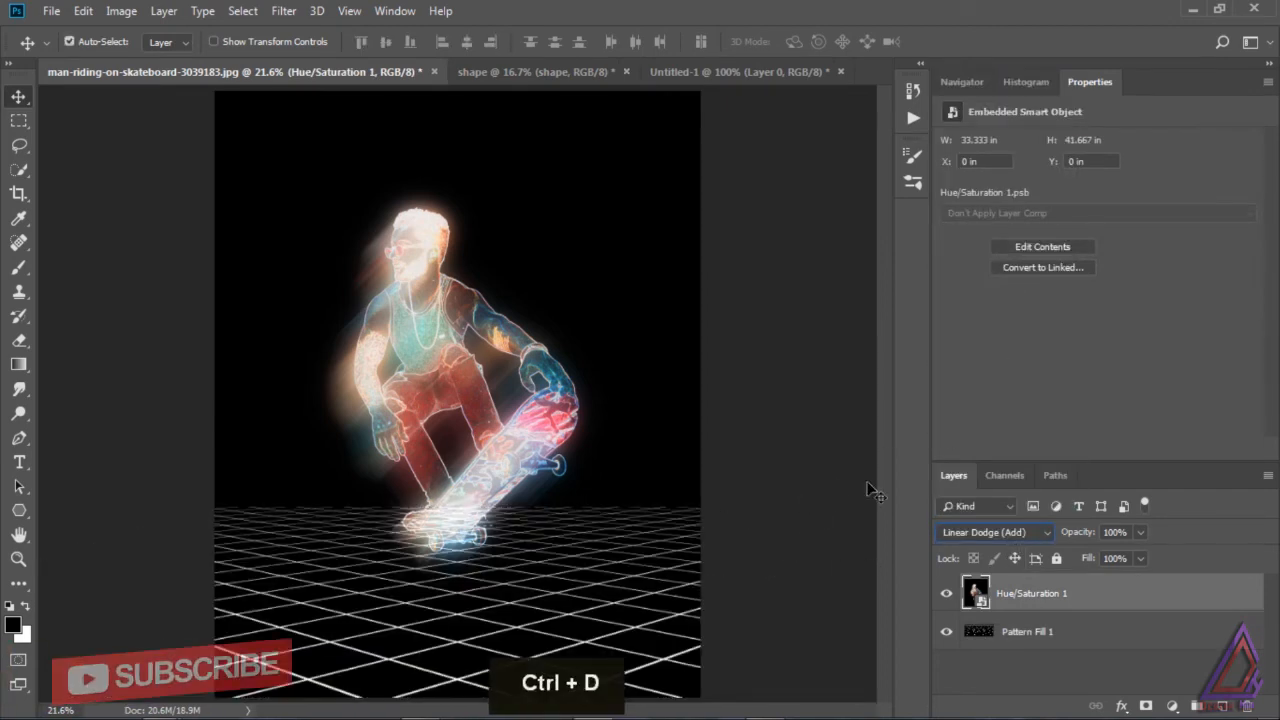
{"action": "left_click", "coordinate": [1035, 632]}
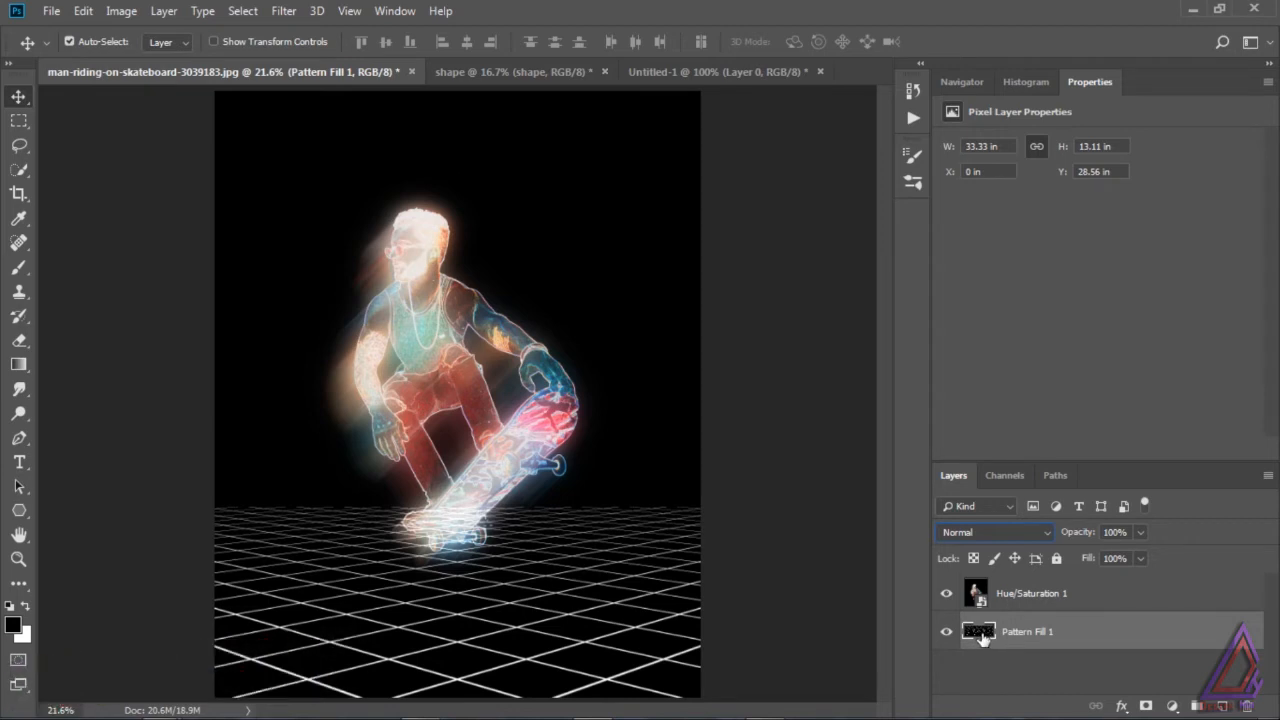
{"action": "left_click", "coordinate": [979, 632], "text": "ctrl"}
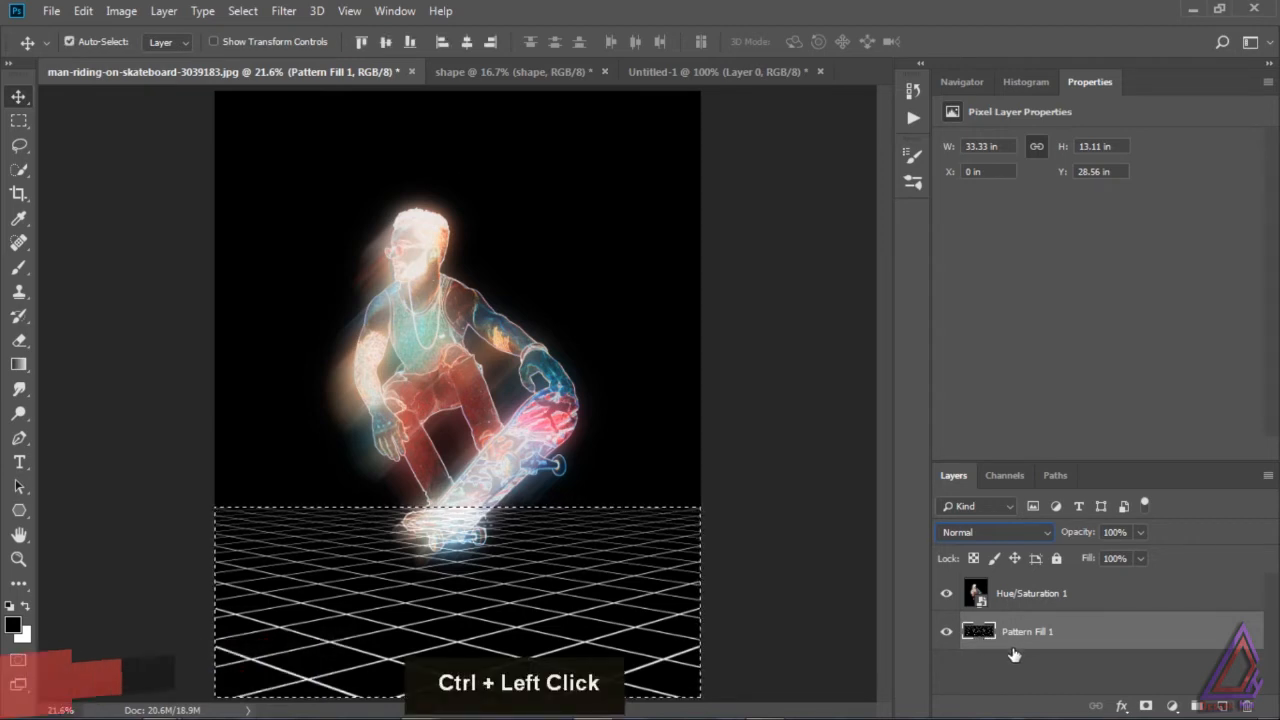
{"action": "left_click", "coordinate": [1035, 673]}
{"action": "key", "text": "ctrl+d"}
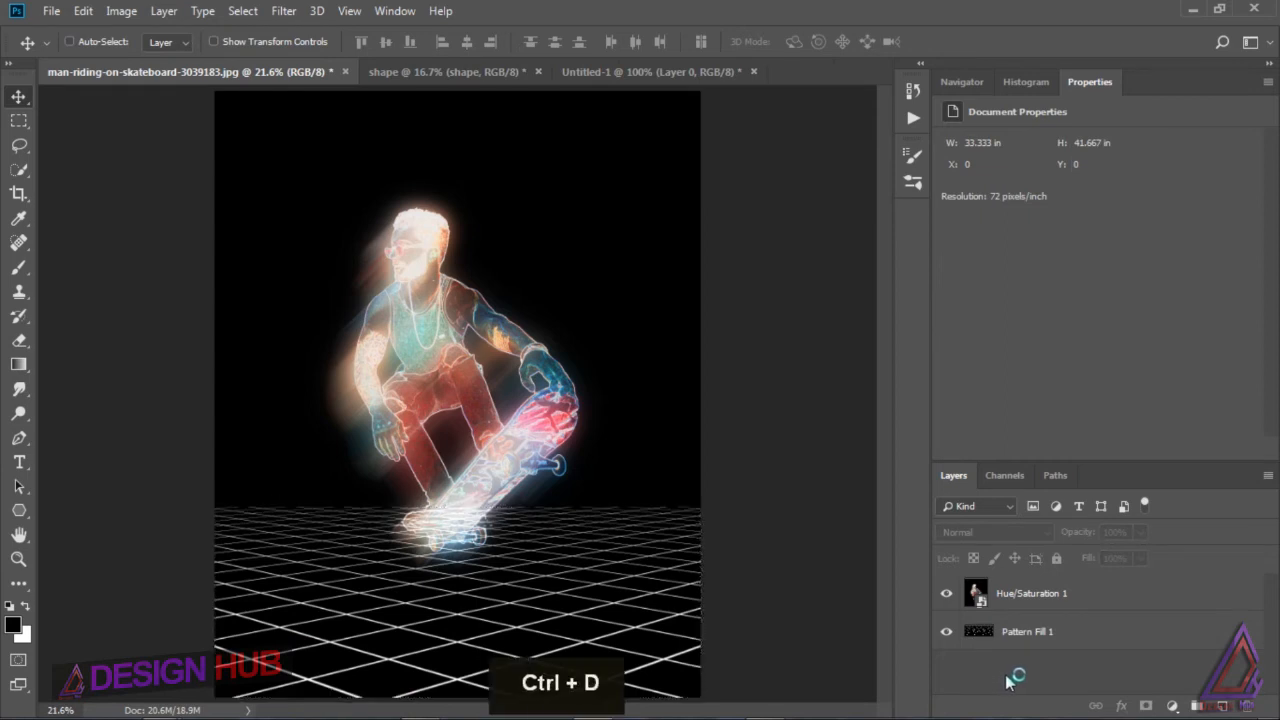
Step: Hide the Hue/Saturation 1 layer and load the RGB channel of the Pattern Fill 1 grid as a selection
{"action": "left_click", "coordinate": [983, 634]}
{"action": "left_click", "coordinate": [946, 597]}
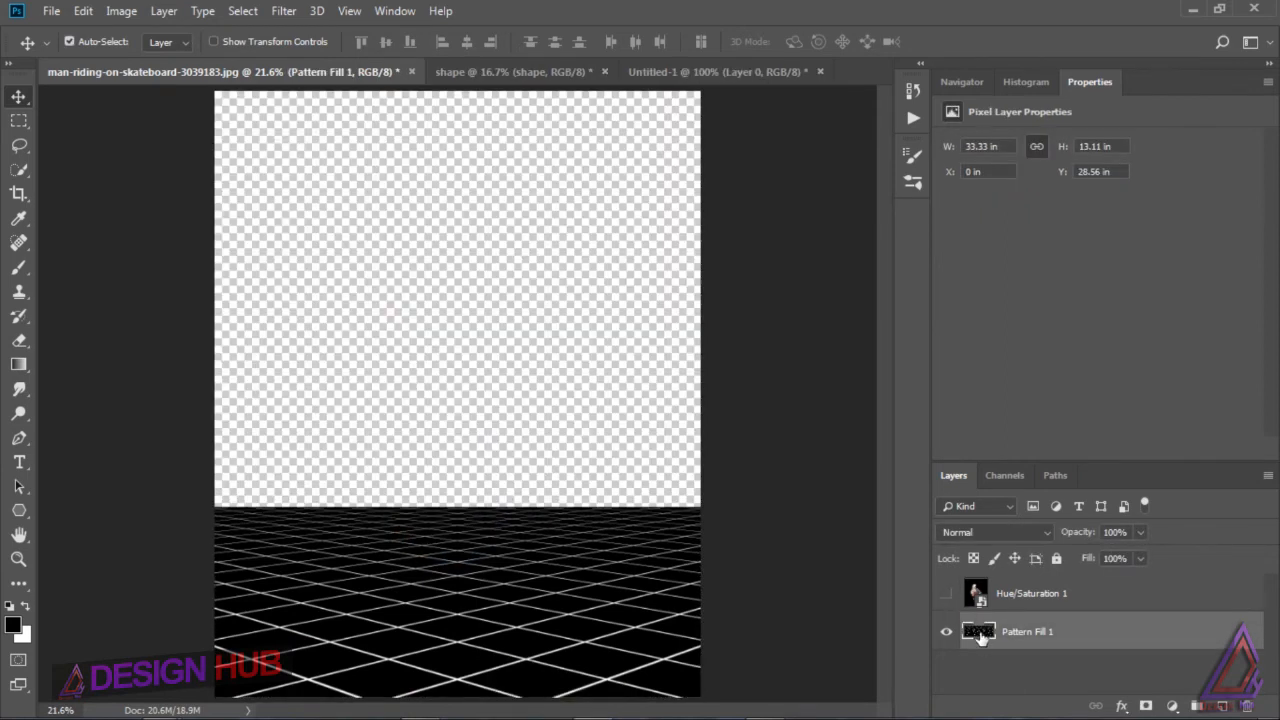
{"action": "left_click", "coordinate": [1007, 473]}
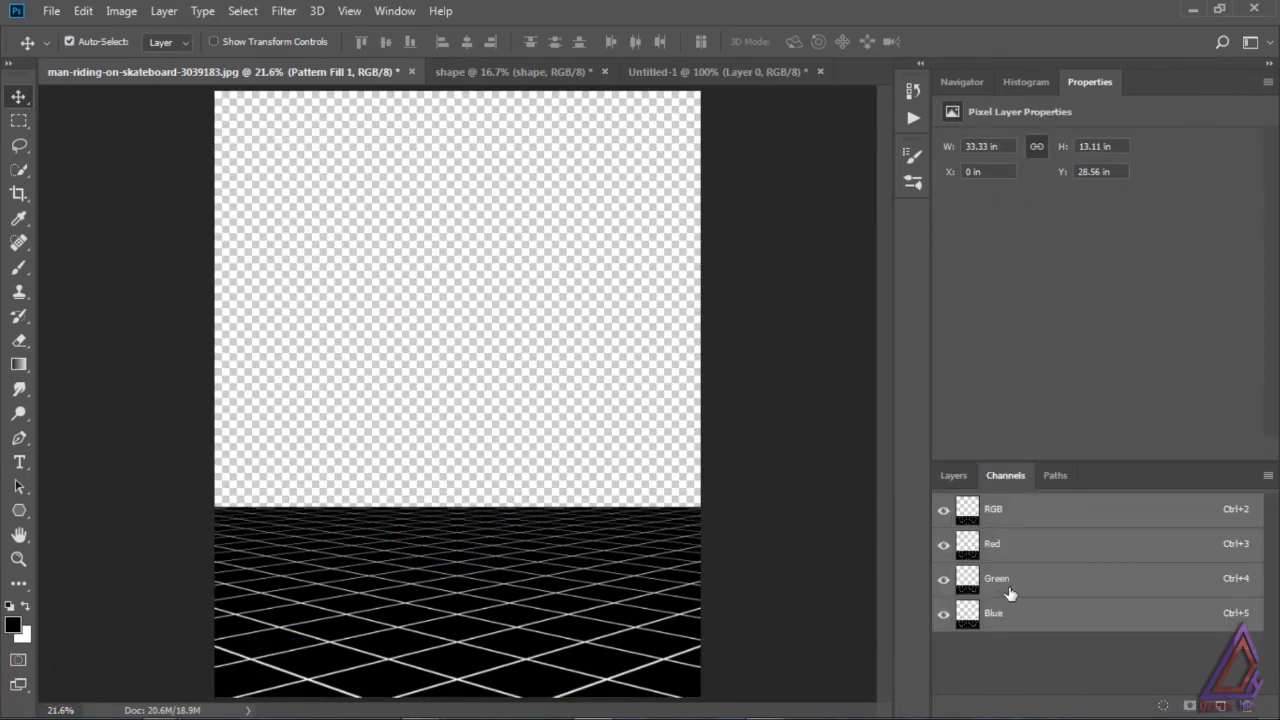
{"action": "left_click", "coordinate": [1161, 706]}
{"action": "left_click", "coordinate": [953, 476]}
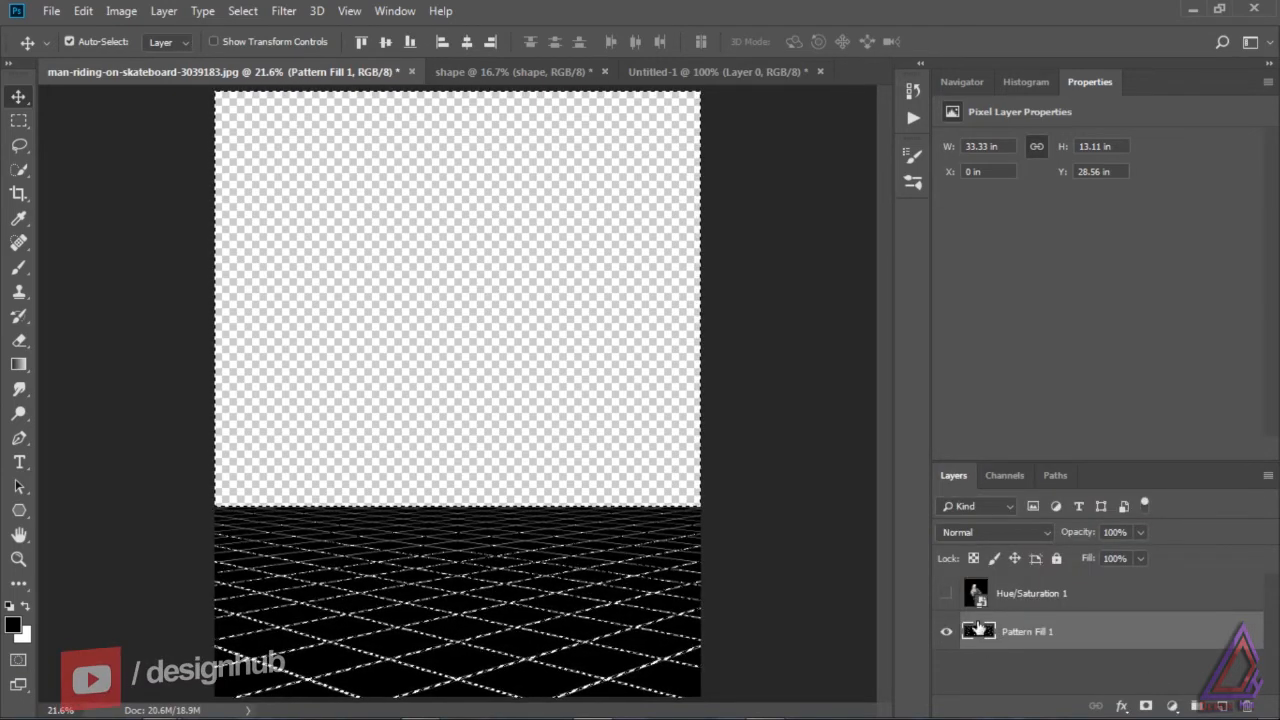
Step: Invert the selection, delete the black areas between the grid lines, deselect, and show the Hue/Saturation 1 layer again
{"action": "key", "text": "ctrl"}
{"action": "key", "text": "ctrl+shift+i"}
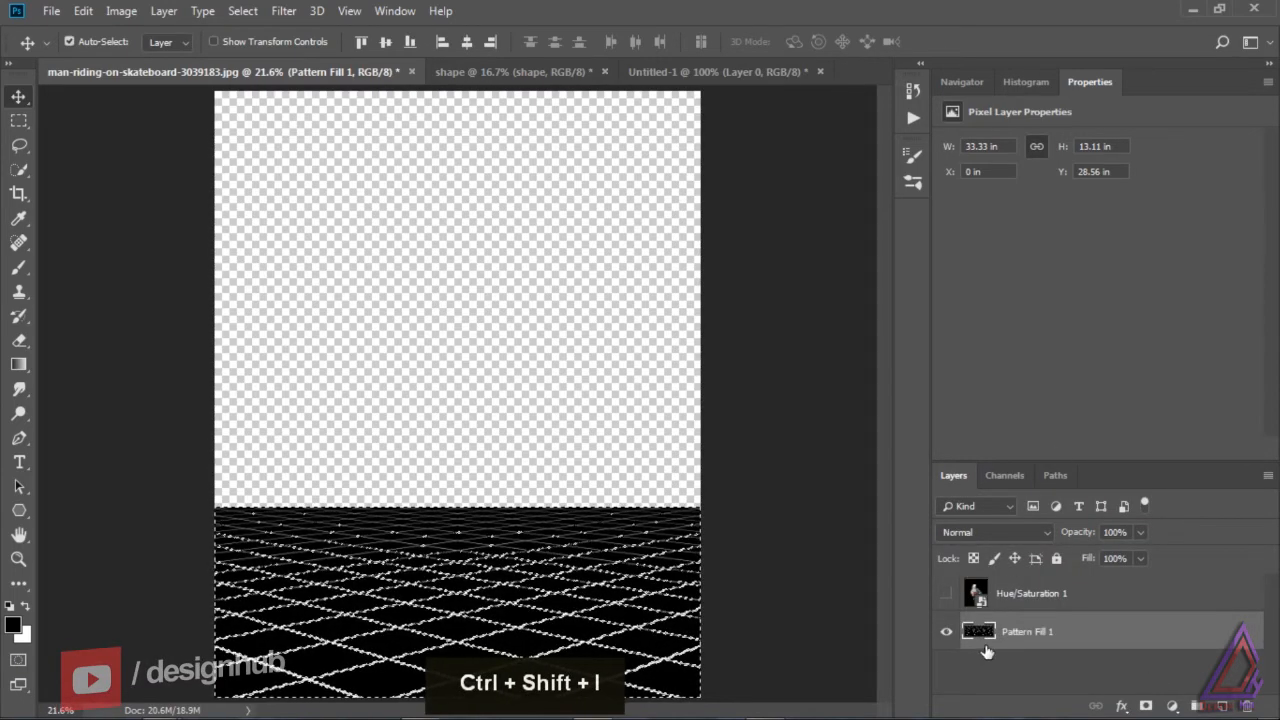
{"action": "key", "text": "Delete"}
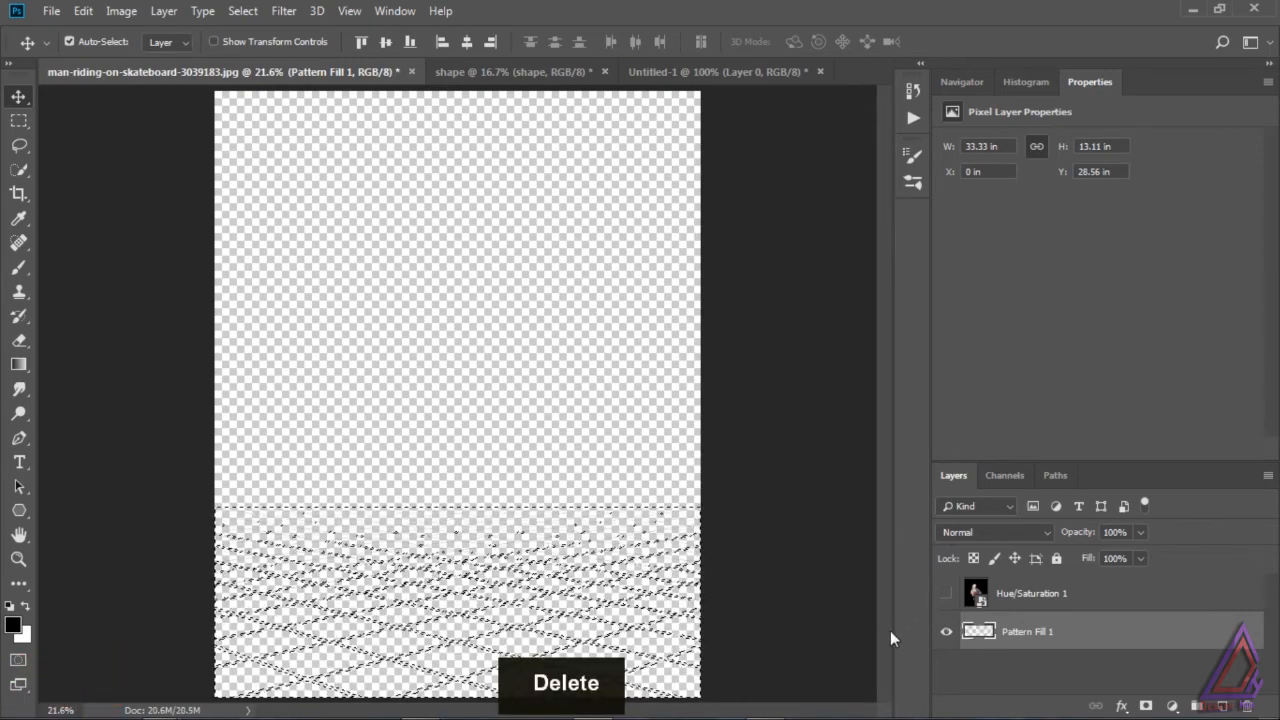
{"action": "key", "text": "ctrl"}
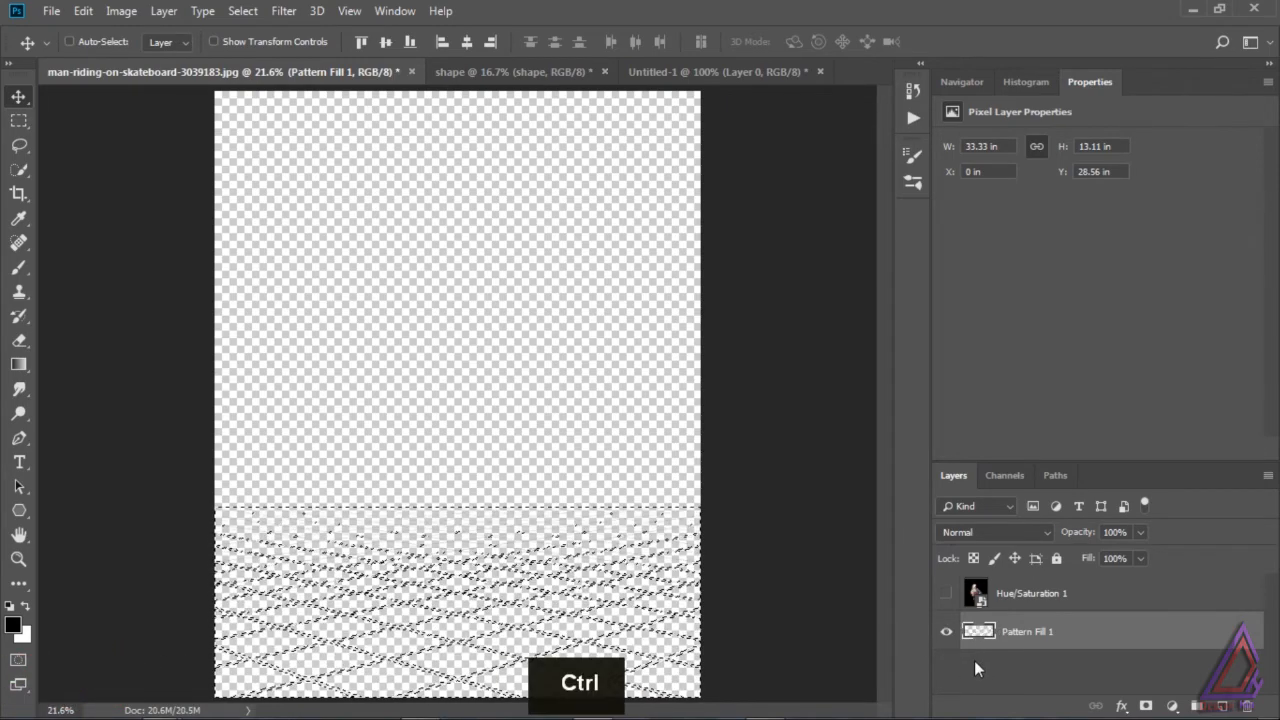
{"action": "key", "text": "ctrl+d"}
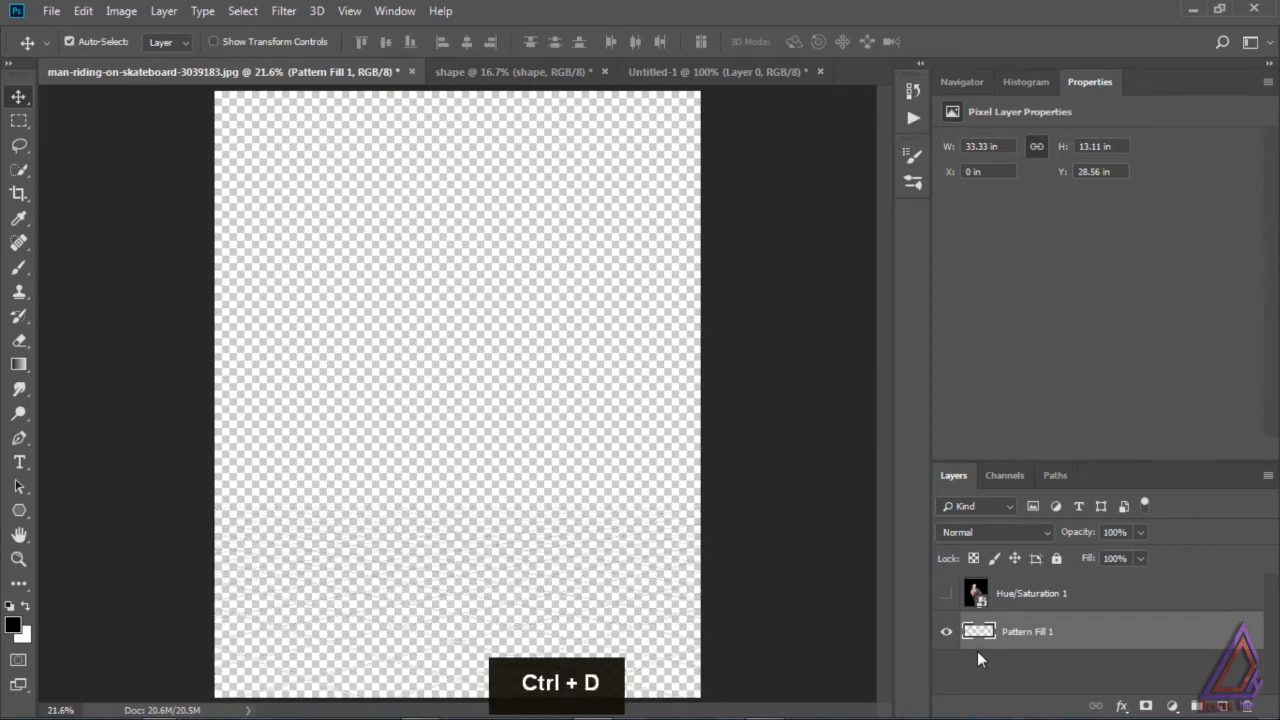
{"action": "left_click", "coordinate": [947, 593]}
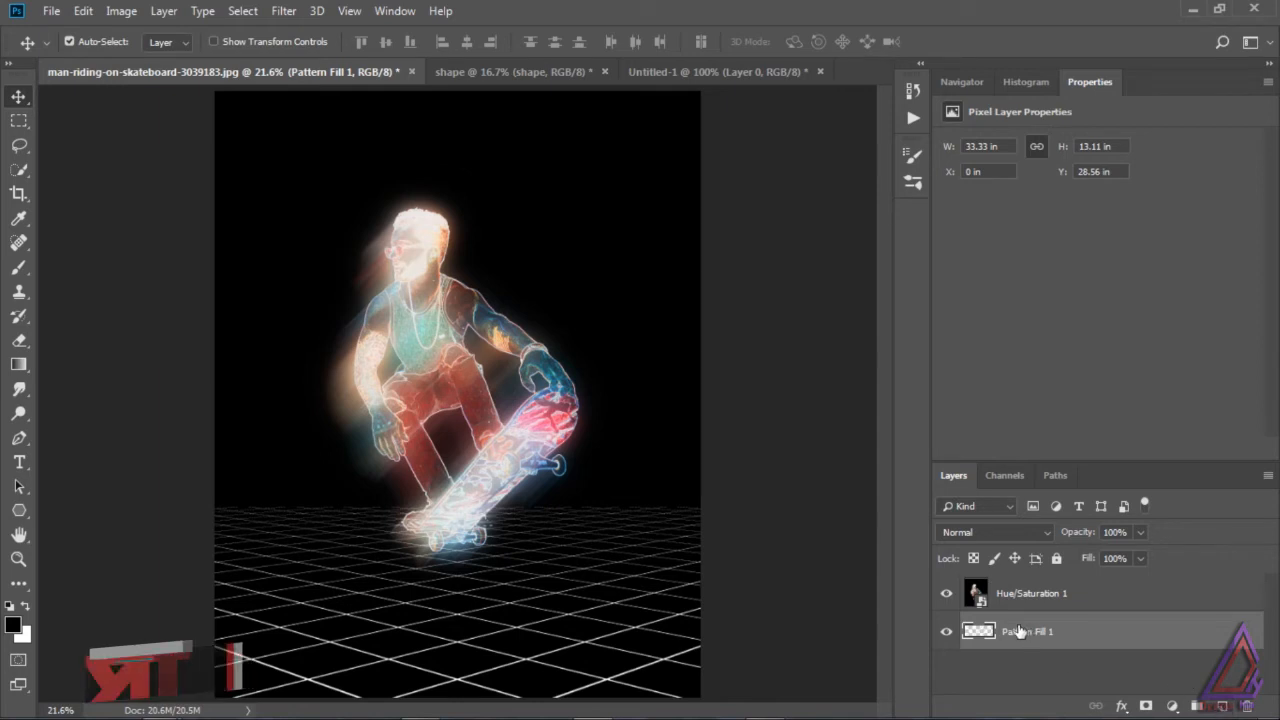
Step: Add a new layer beneath Pattern Fill 1 and fill it with the black foreground color
{"action": "left_click", "coordinate": [1220, 706]}
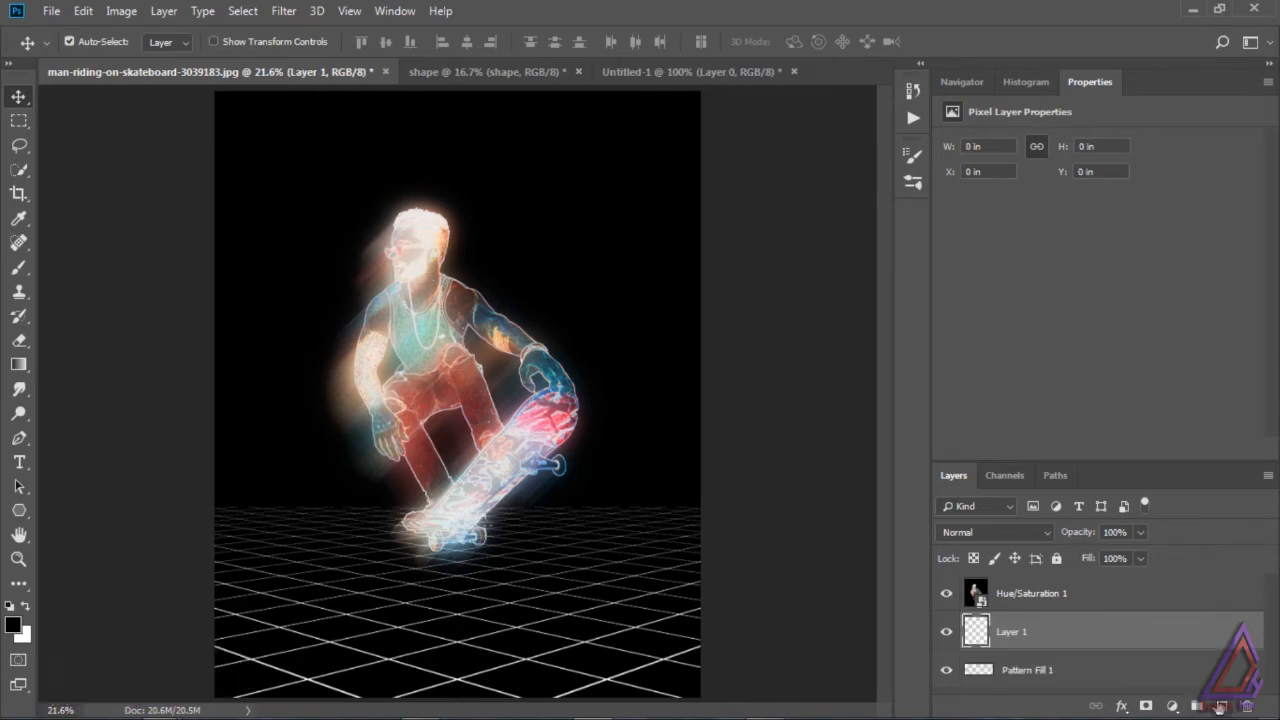
{"action": "left_click_drag", "start_coordinate": [1080, 640], "coordinate": [1008, 672]}
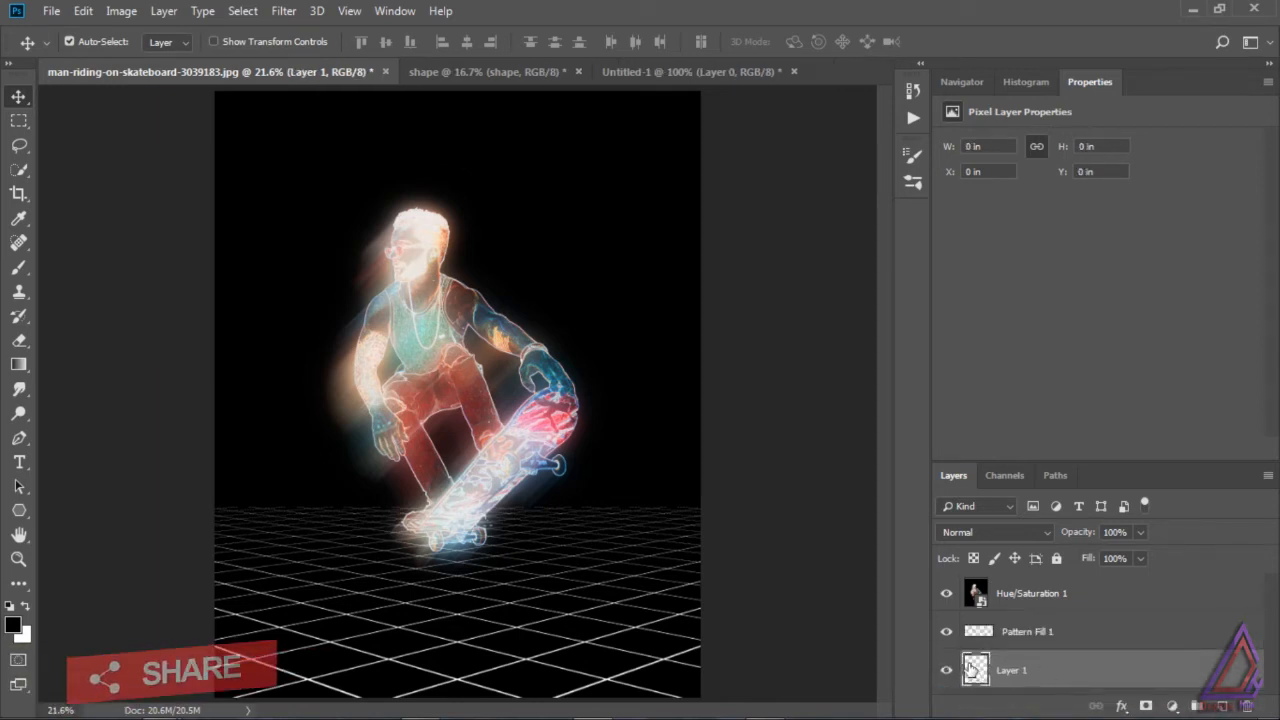
{"action": "key", "text": "alt+BackSpace"}
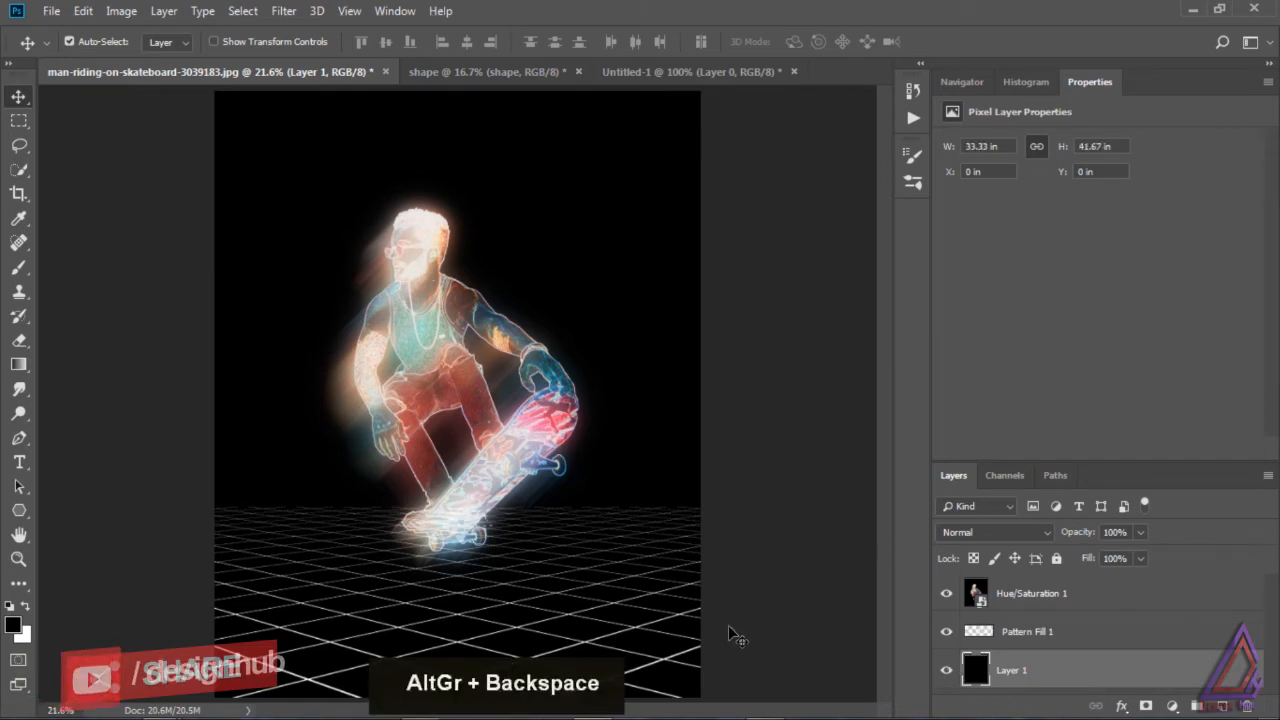
Step: Add a purple Color Overlay (#680292) to the Pattern Fill 1 layer and copy its hex code
{"action": "double_click", "coordinate": [977, 634]}
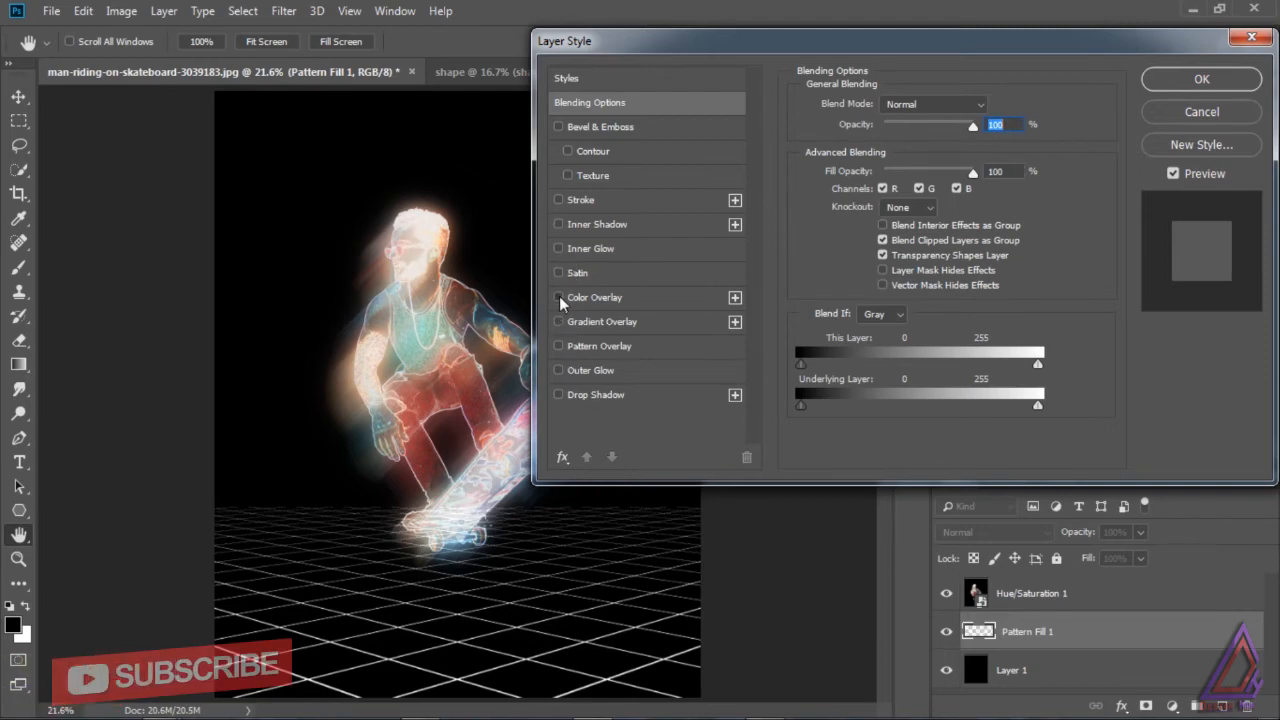
{"action": "left_click", "coordinate": [600, 299]}
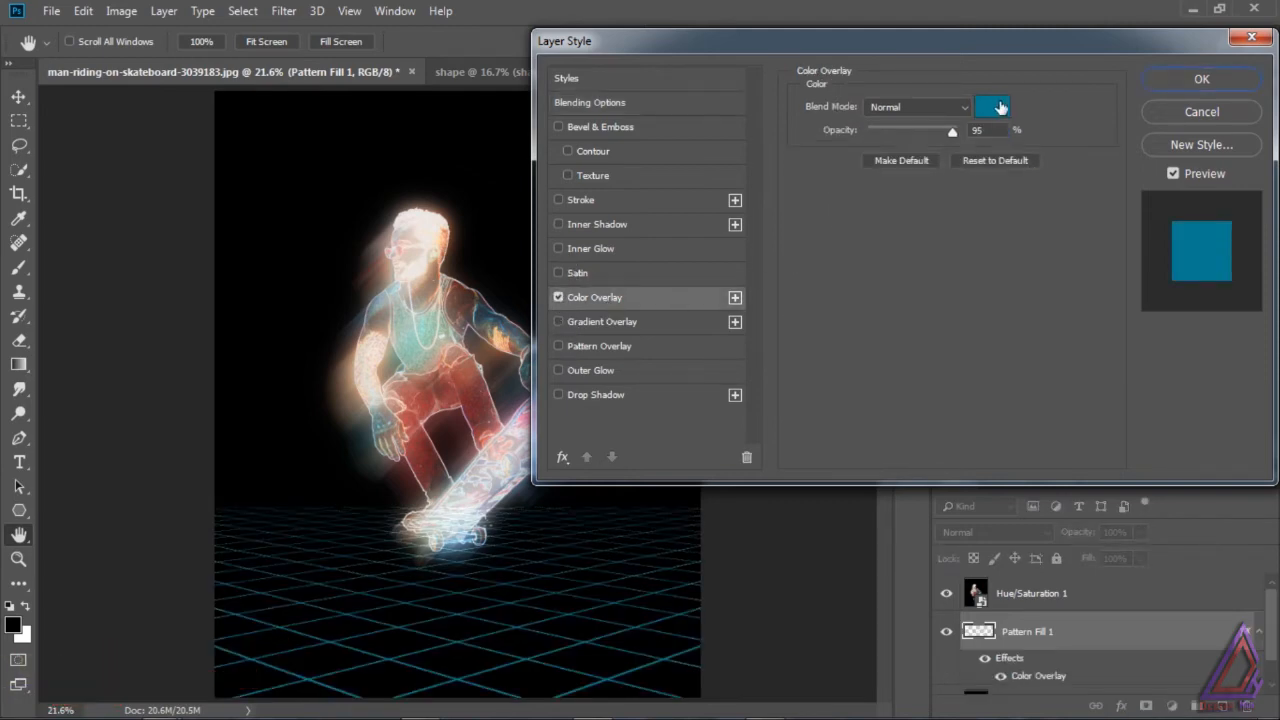
{"action": "left_click", "coordinate": [1000, 107]}
{"action": "left_click", "coordinate": [1022, 179]}
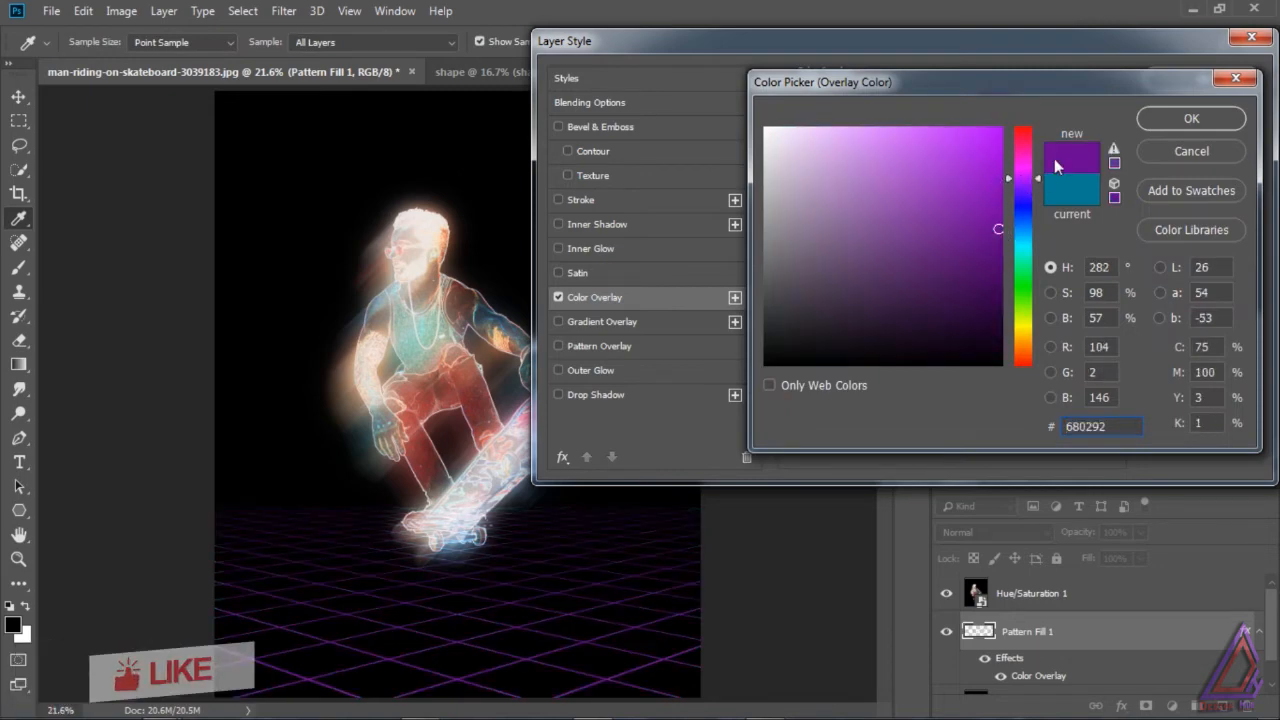
{"action": "right_click", "coordinate": [1088, 432]}
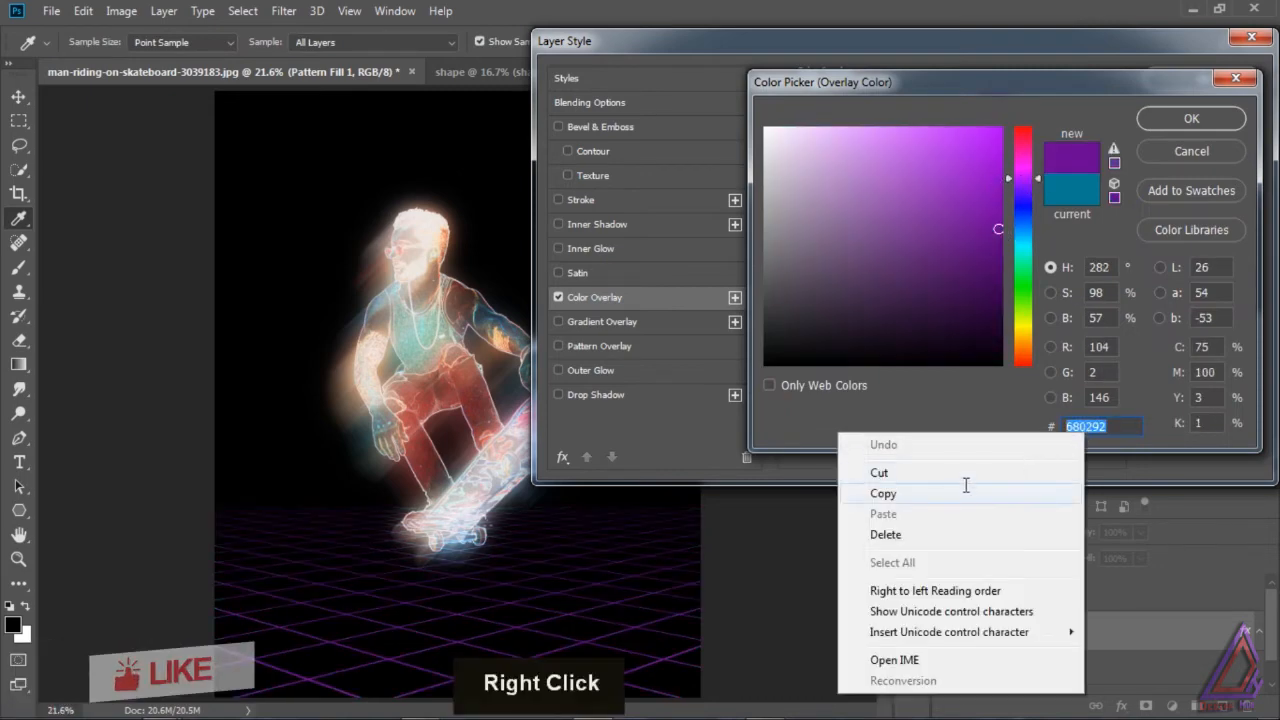
{"action": "left_click", "coordinate": [966, 491]}
{"action": "left_click", "coordinate": [1163, 127]}
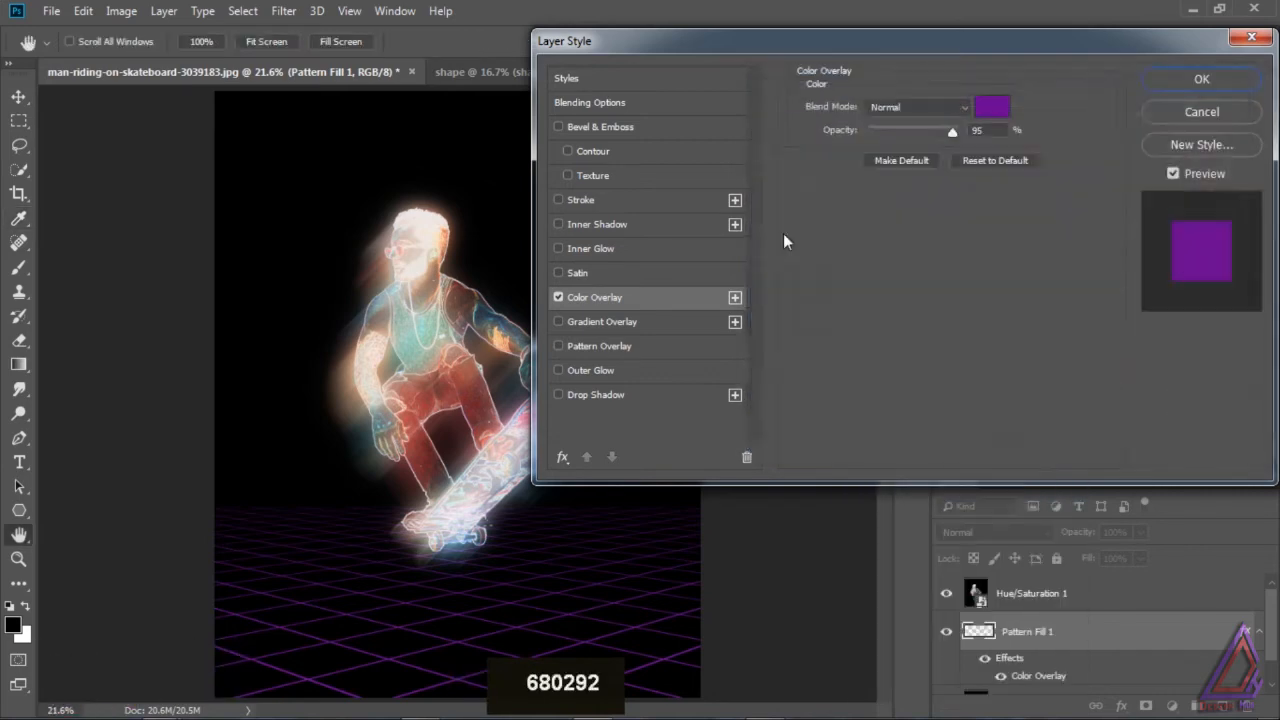
Step: Add an Outer Glow to the Pattern Fill 1 layer and set its glow color to the copied purple #680292
{"action": "left_click", "coordinate": [558, 370]}
{"action": "left_click", "coordinate": [591, 370]}
{"action": "left_click", "coordinate": [847, 171]}
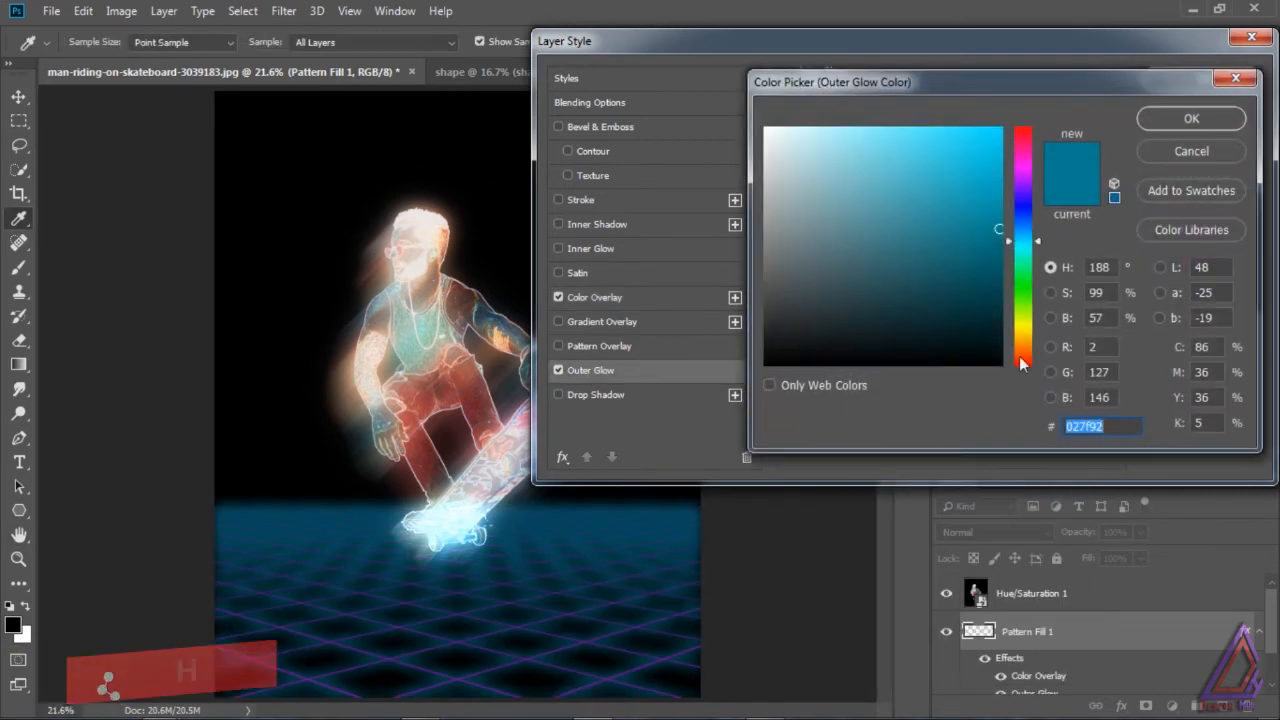
{"action": "right_click", "coordinate": [1079, 424]}
{"action": "left_click", "coordinate": [868, 508]}
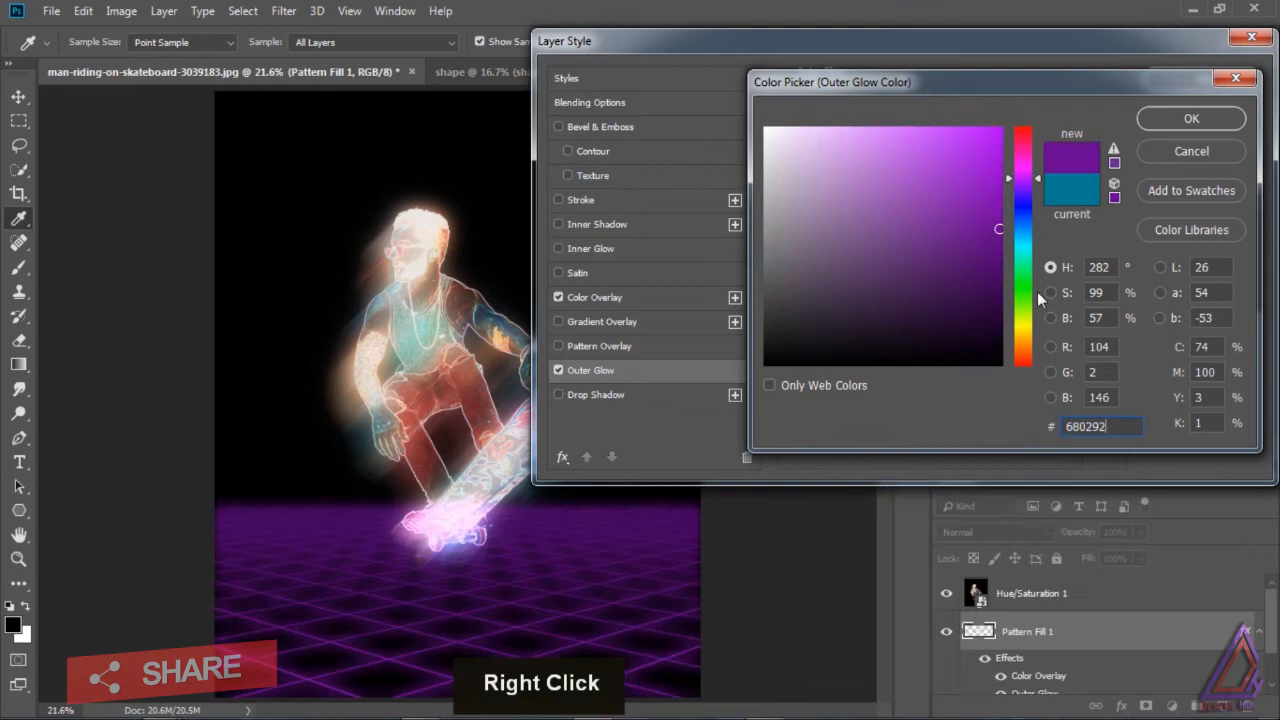
{"action": "left_click", "coordinate": [1169, 119]}
Step: Set the grid's Outer Glow to 53% opacity, 15% spread and 91% range, apply it, and compare with the grid layer hidden
{"action": "left_click_drag", "start_coordinate": [922, 128], "coordinate": [915, 127]}
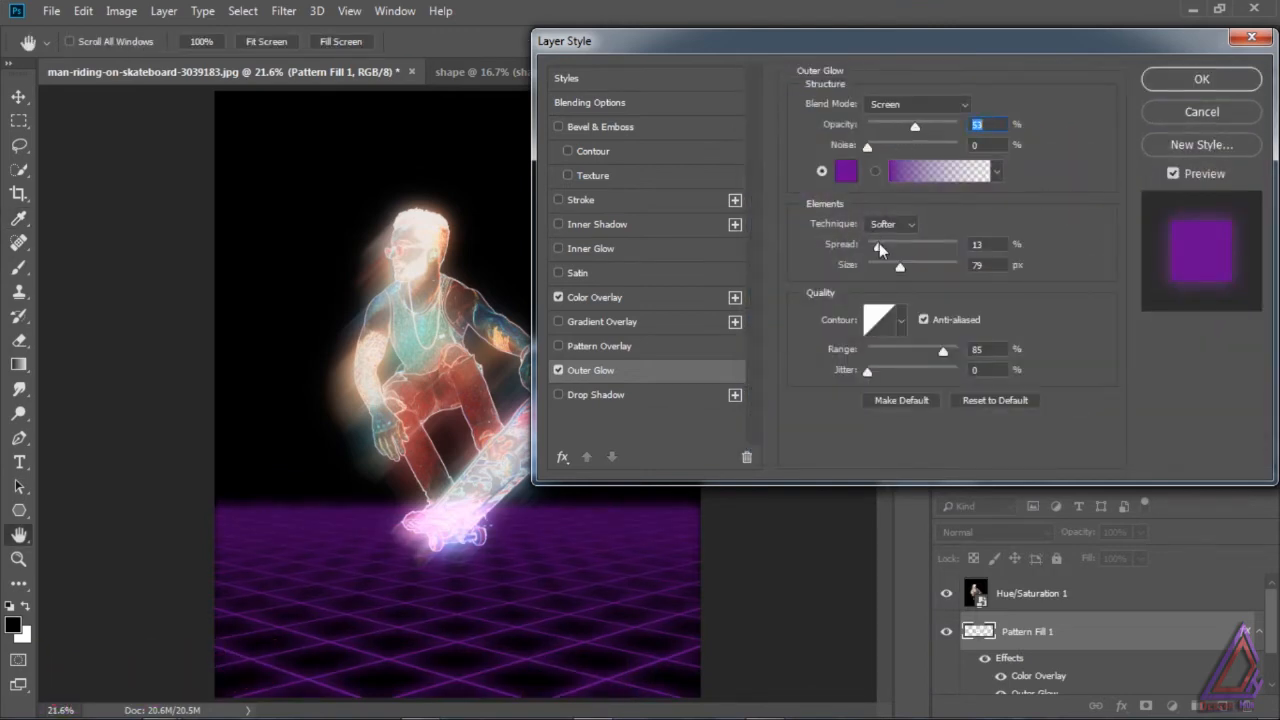
{"action": "left_click_drag", "start_coordinate": [877, 246], "coordinate": [884, 250]}
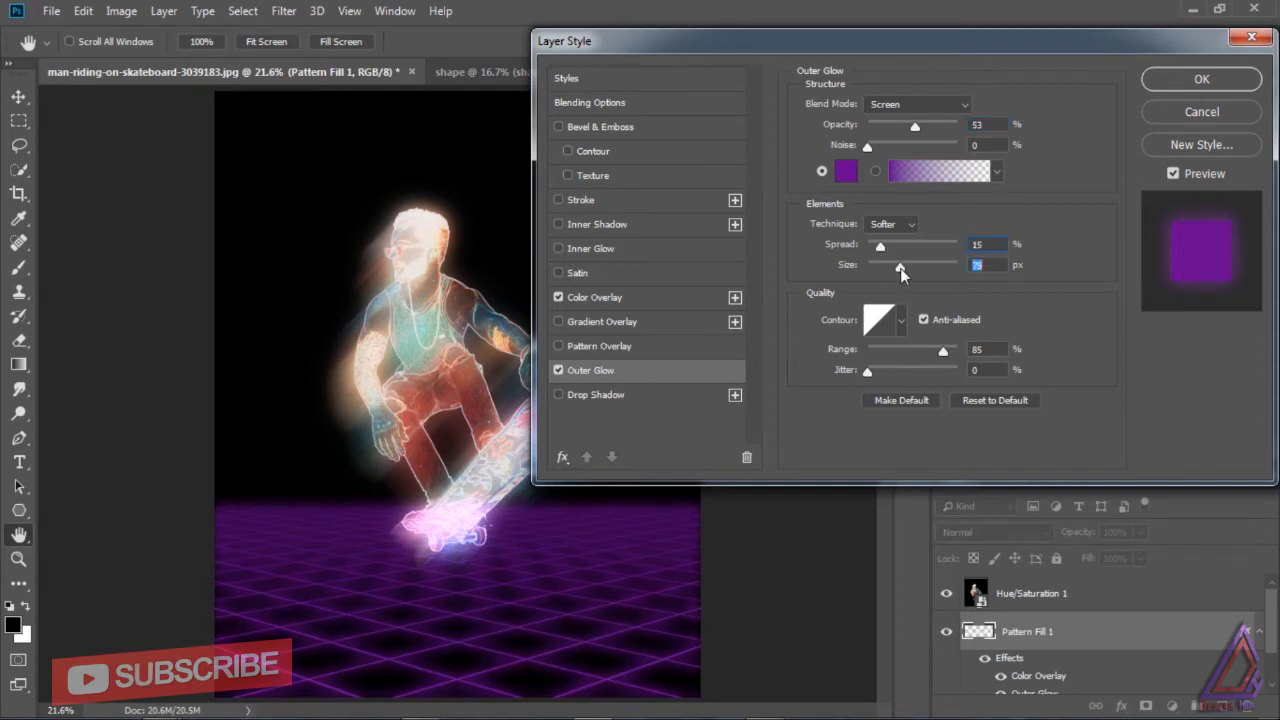
{"action": "mouse_move", "coordinate": [942, 351]}
{"action": "left_mouse_down"}
{"action": "mouse_move", "coordinate": [931, 354]}
{"action": "mouse_move", "coordinate": [948, 354]}
{"action": "left_mouse_up"}
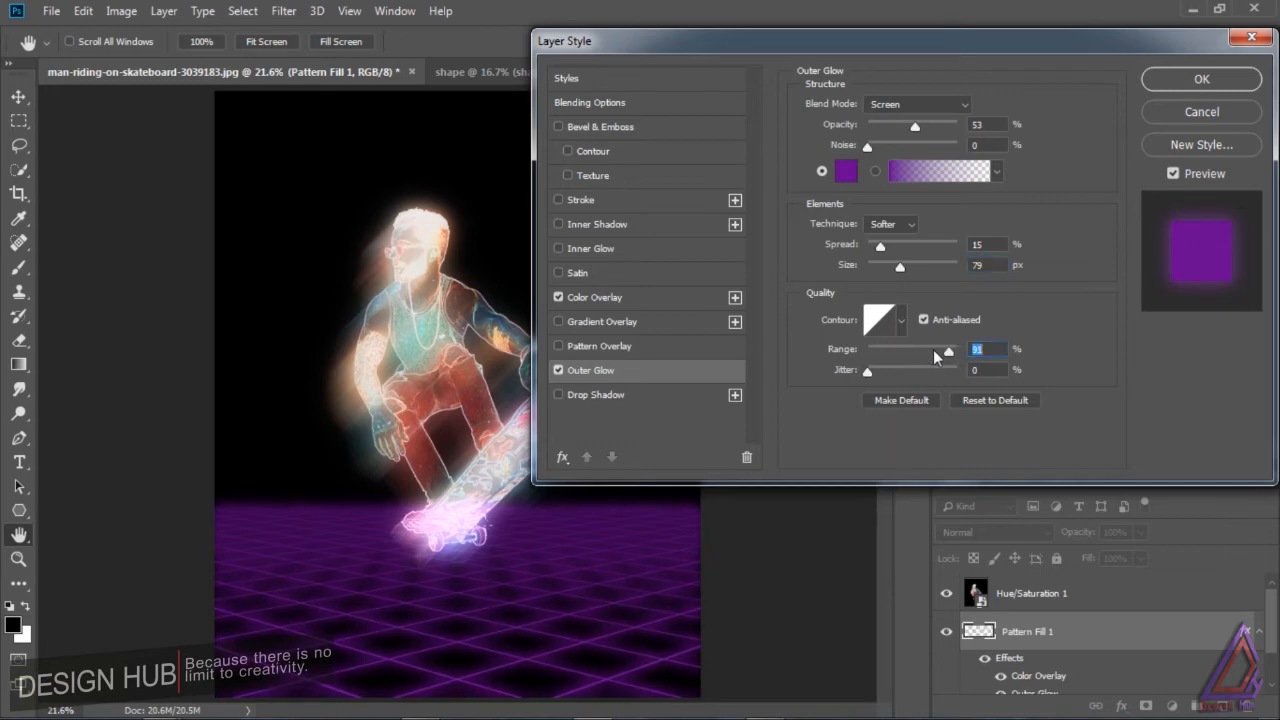
{"action": "left_click", "coordinate": [1190, 80]}
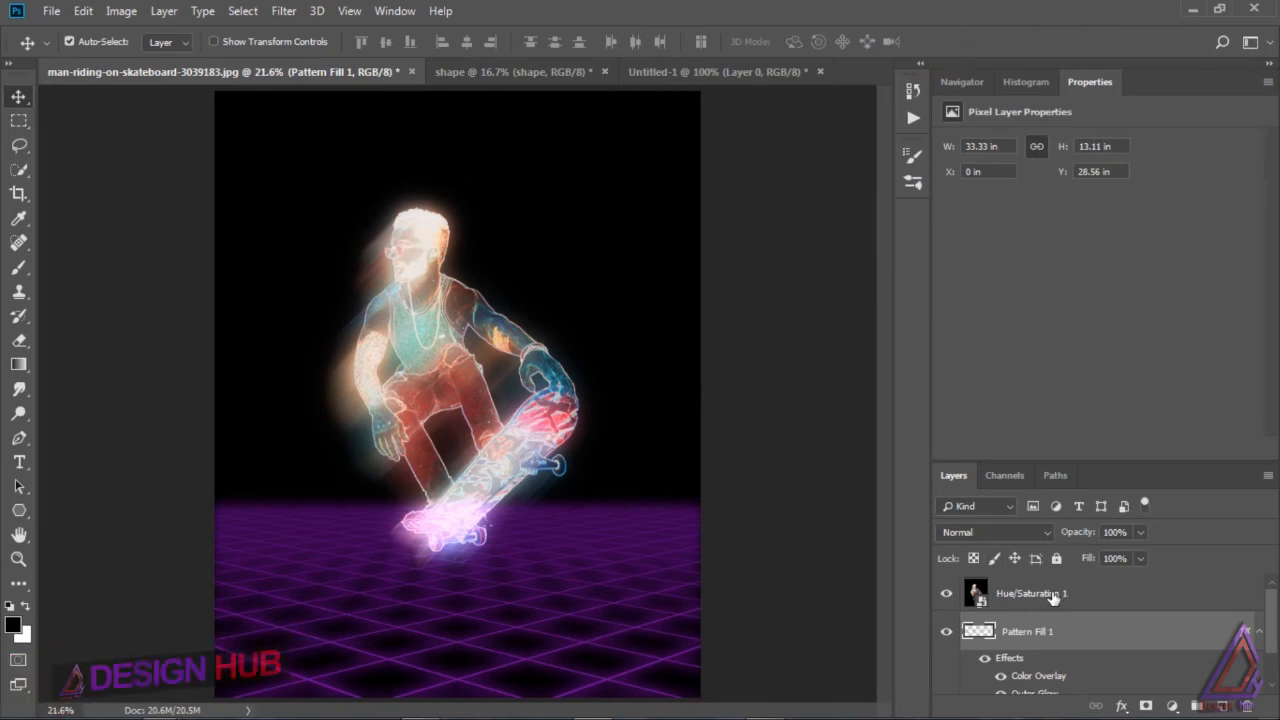
{"action": "left_click", "coordinate": [948, 634]}
{"action": "left_click", "coordinate": [946, 636]}
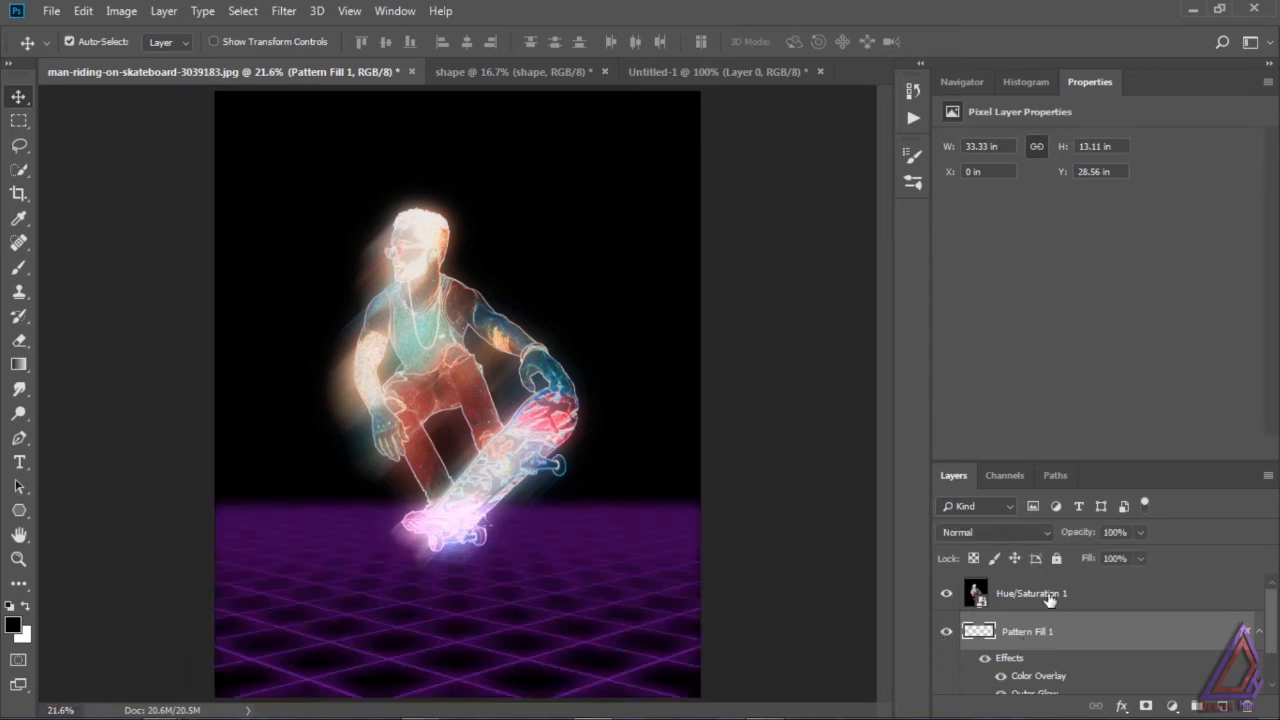
Step: Add a new layer above Hue/Saturation 1 and set the background color to the copied purple #680292
{"action": "left_click", "coordinate": [1099, 600]}
{"action": "left_click", "coordinate": [1221, 706]}
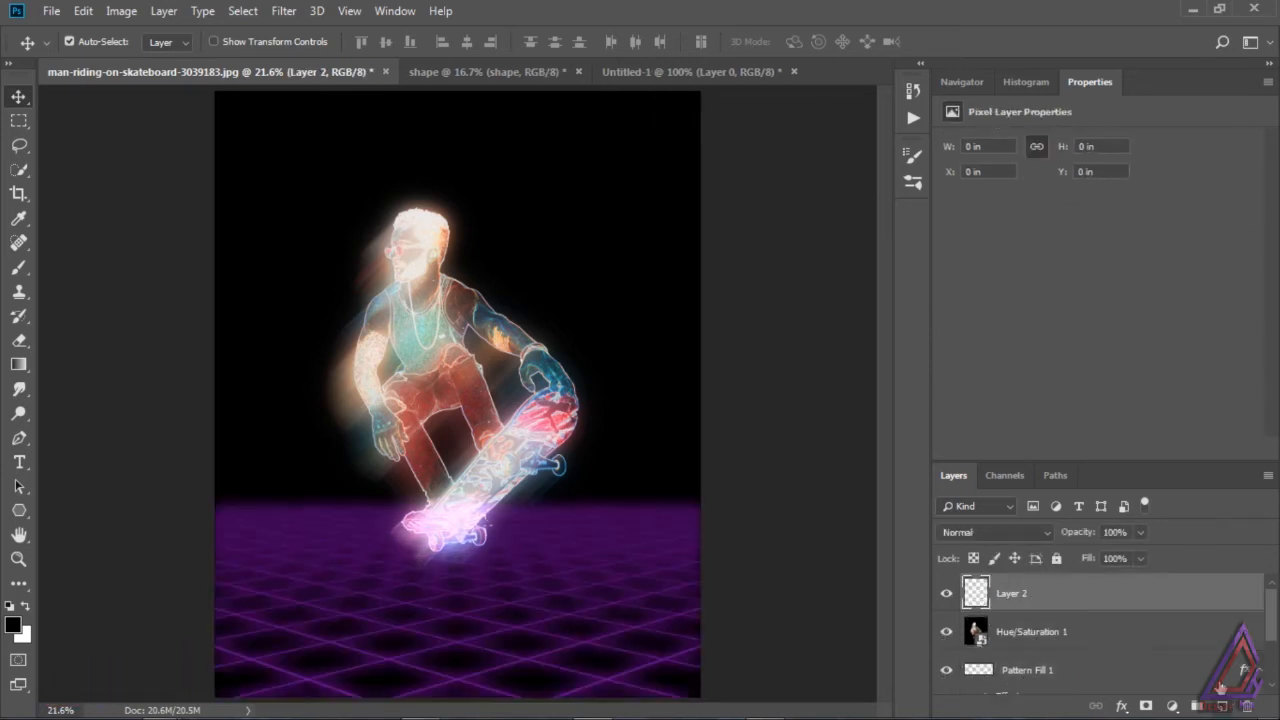
{"action": "left_click", "coordinate": [24, 638]}
{"action": "right_click", "coordinate": [1078, 428]}
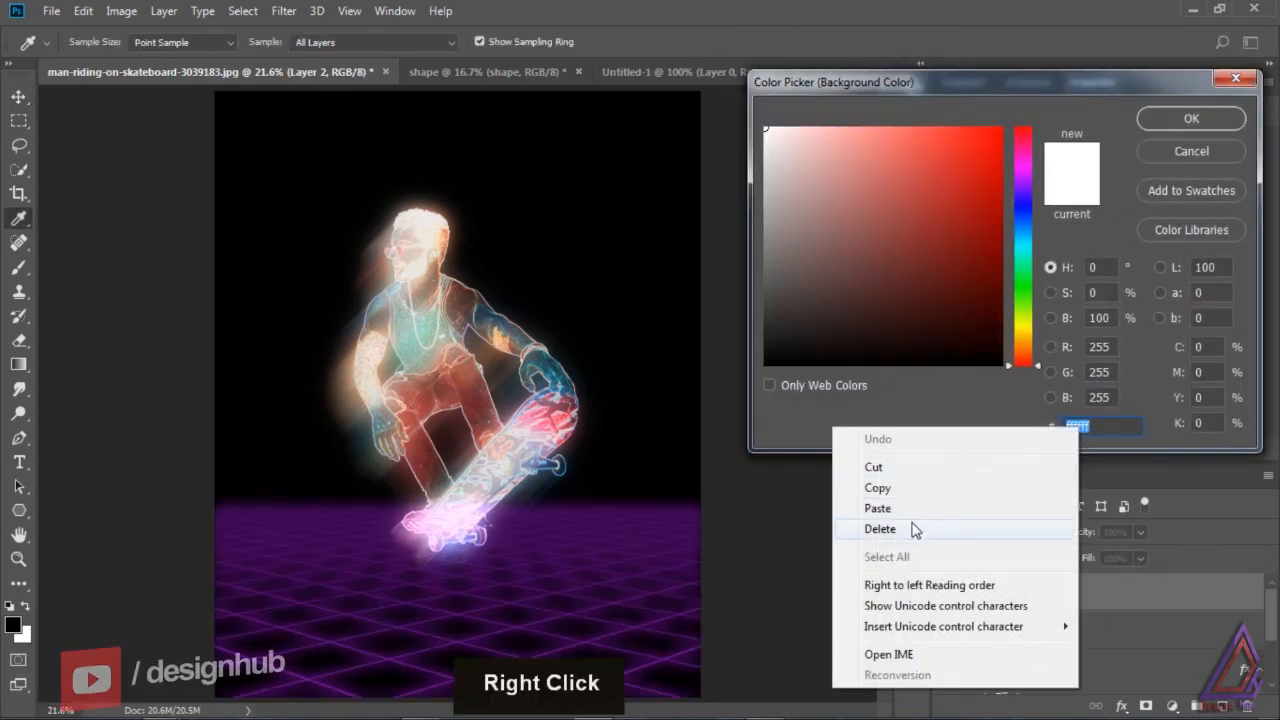
{"action": "left_click", "coordinate": [880, 508]}
{"action": "left_click", "coordinate": [1190, 118]}
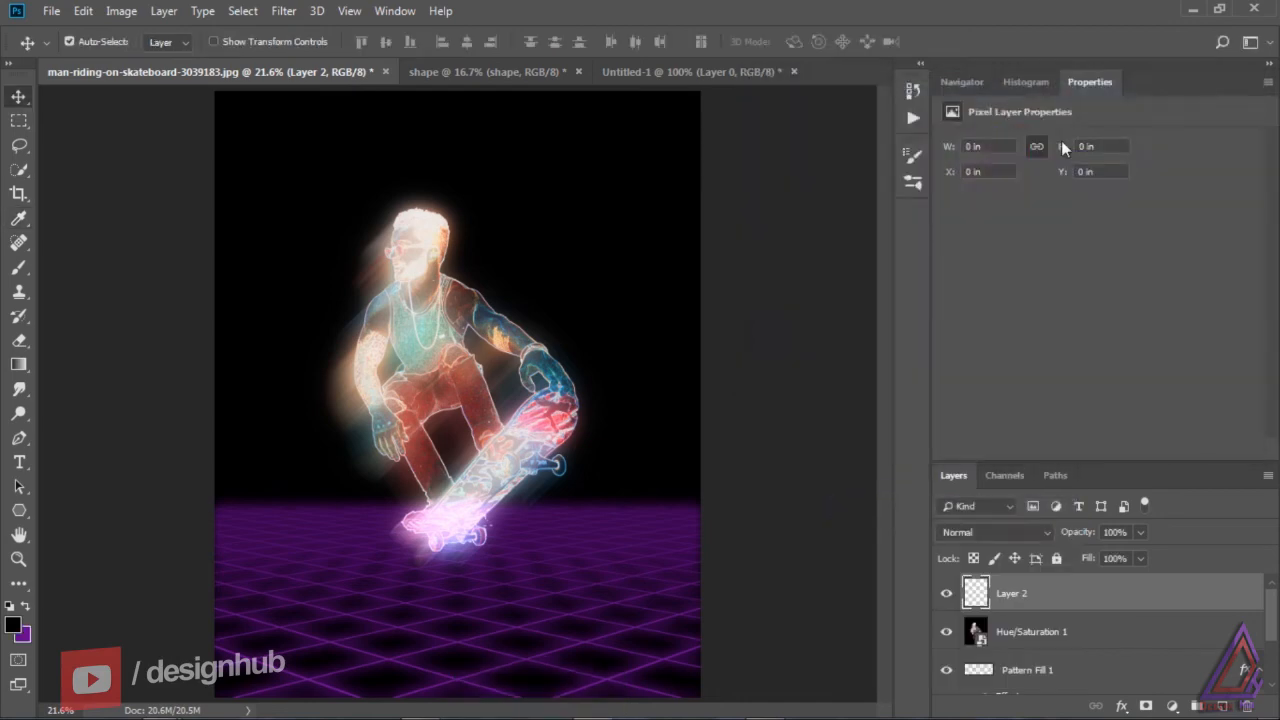
Step: Try to render Difference Clouds on the empty Layer 2
{"action": "left_click", "coordinate": [284, 11]}
{"action": "mouse_move", "coordinate": [331, 320]}
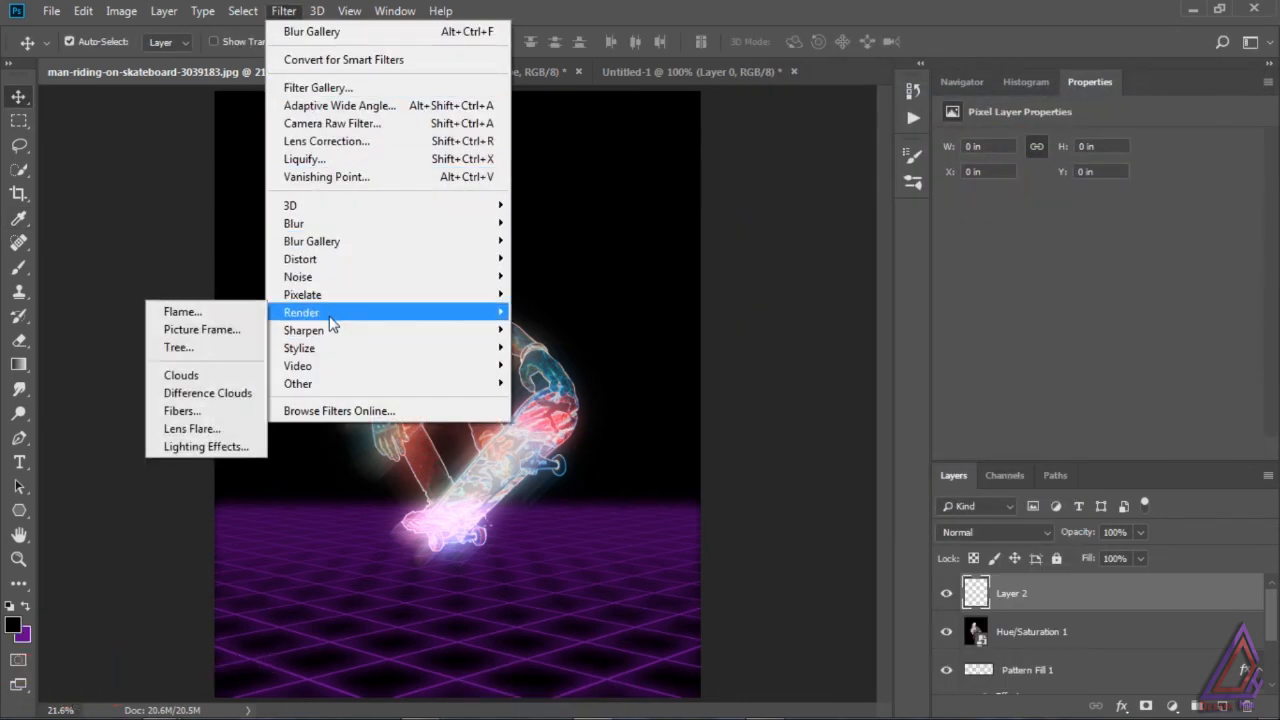
{"action": "left_click", "coordinate": [245, 394]}
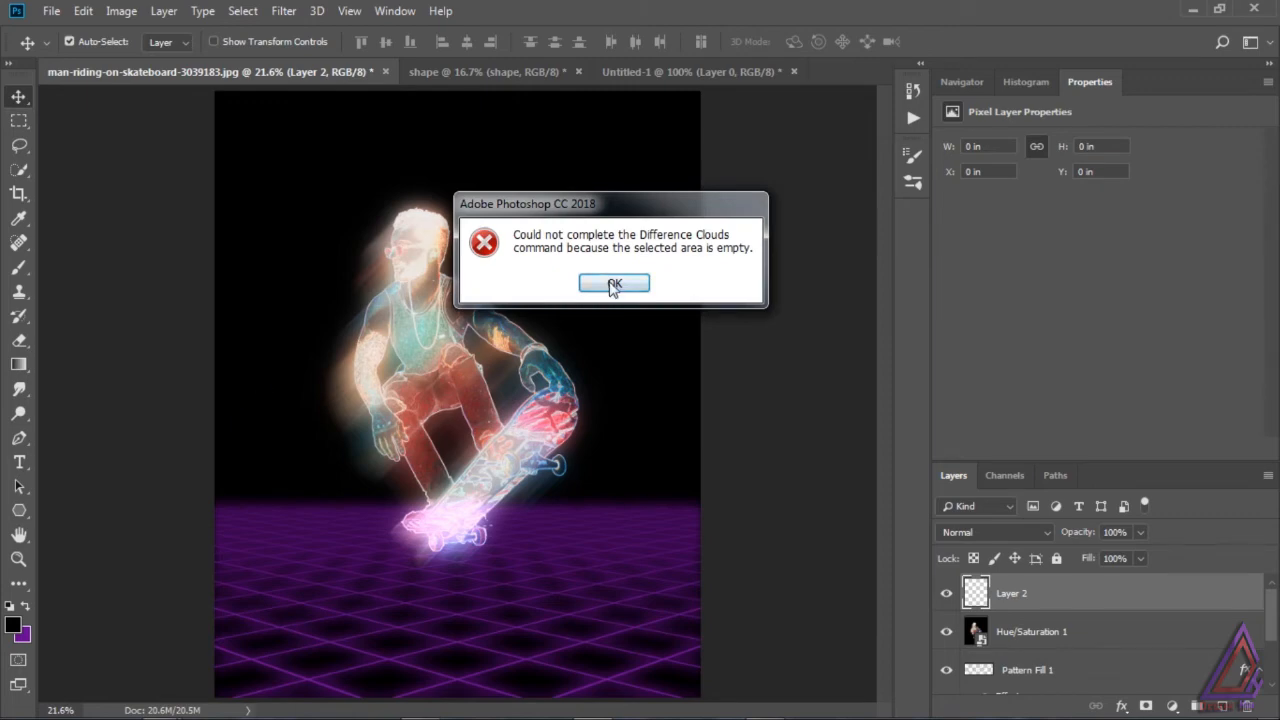
{"action": "left_click", "coordinate": [614, 284]}
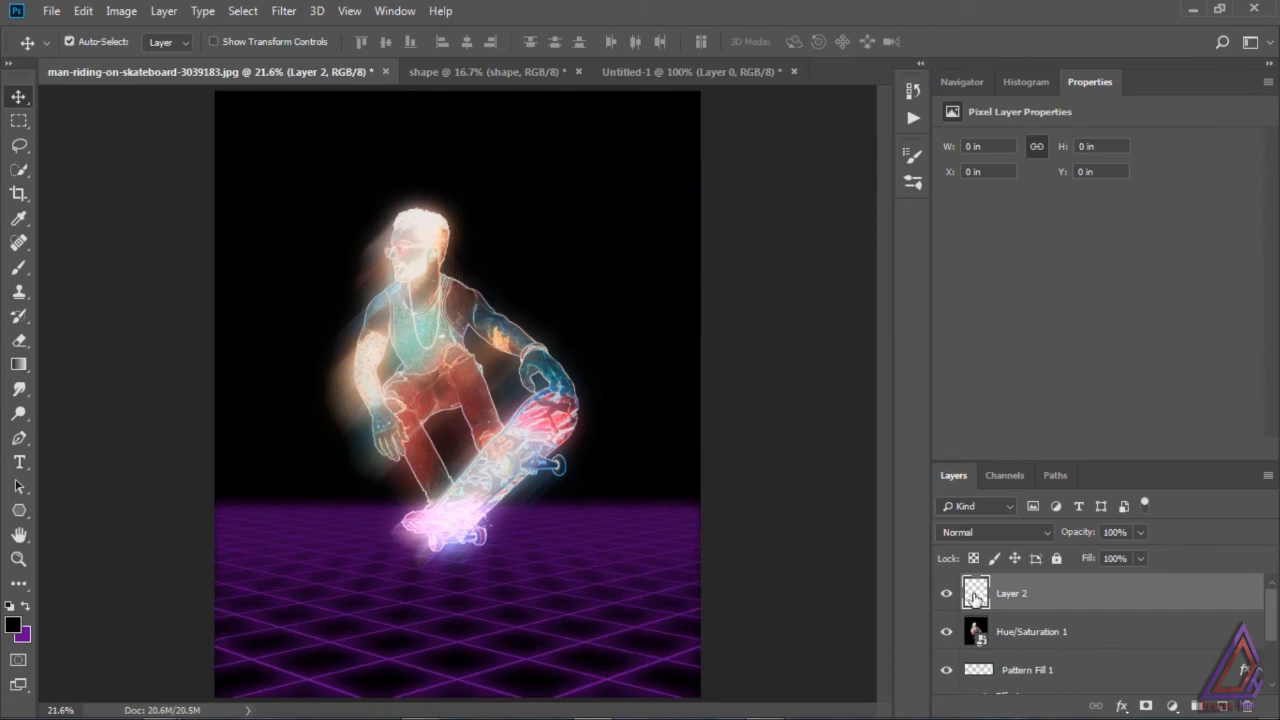
Step: Render Clouds on Layer 2 using the black foreground and purple background colors
{"action": "left_click", "coordinate": [284, 11]}
{"action": "mouse_move", "coordinate": [338, 318]}
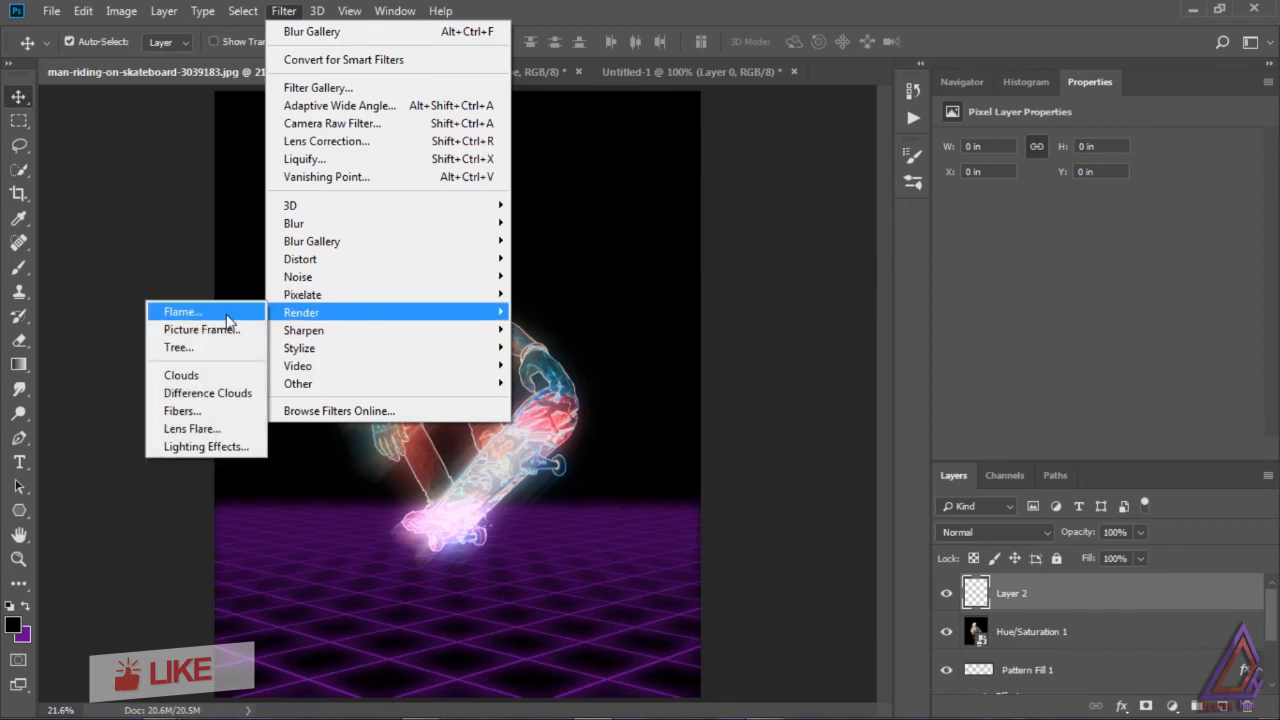
{"action": "left_click", "coordinate": [183, 375]}
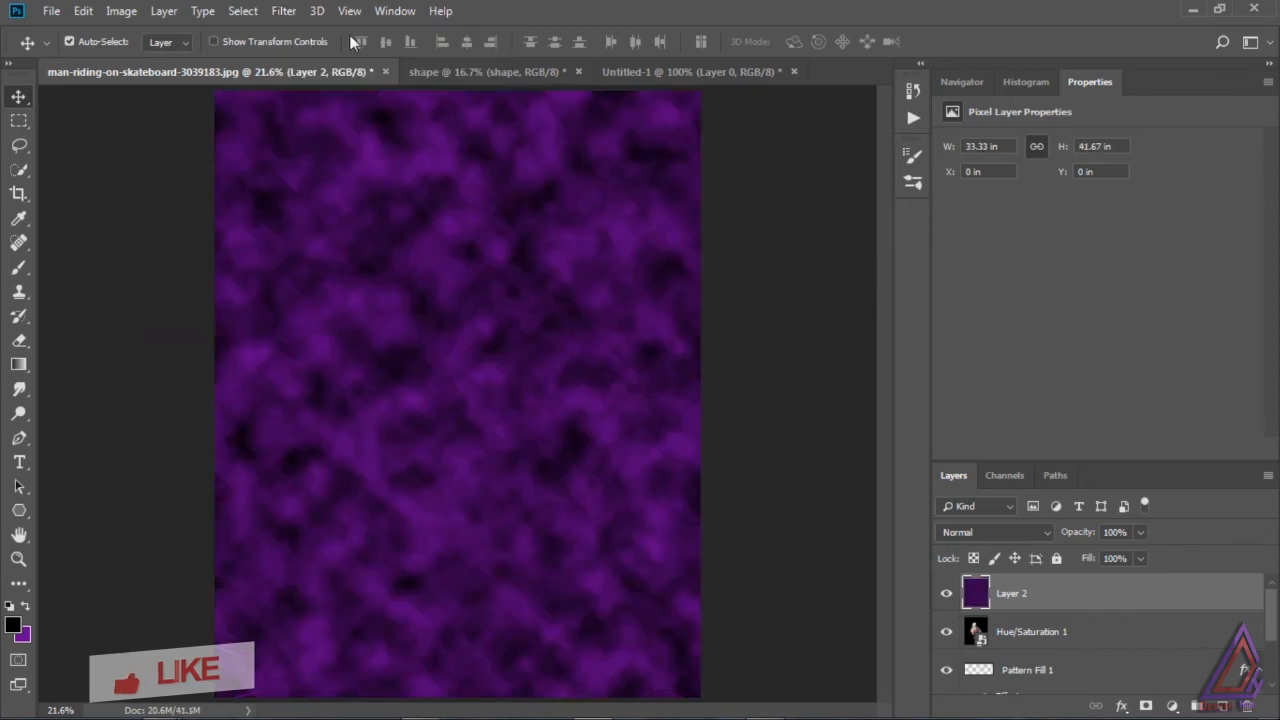
Step: Apply the Difference Clouds filter twice to the purple clouds on Layer 2
{"action": "left_click", "coordinate": [284, 11]}
{"action": "mouse_move", "coordinate": [336, 317]}
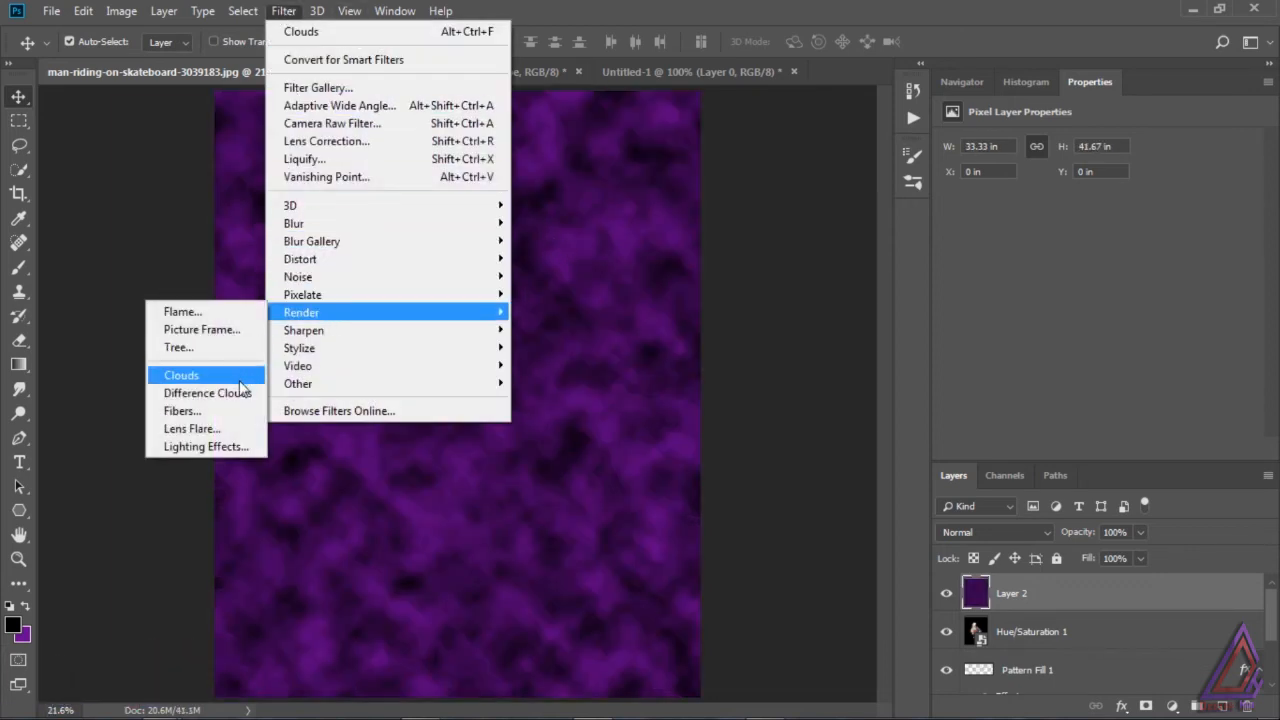
{"action": "left_click", "coordinate": [240, 394]}
{"action": "left_click", "coordinate": [284, 11]}
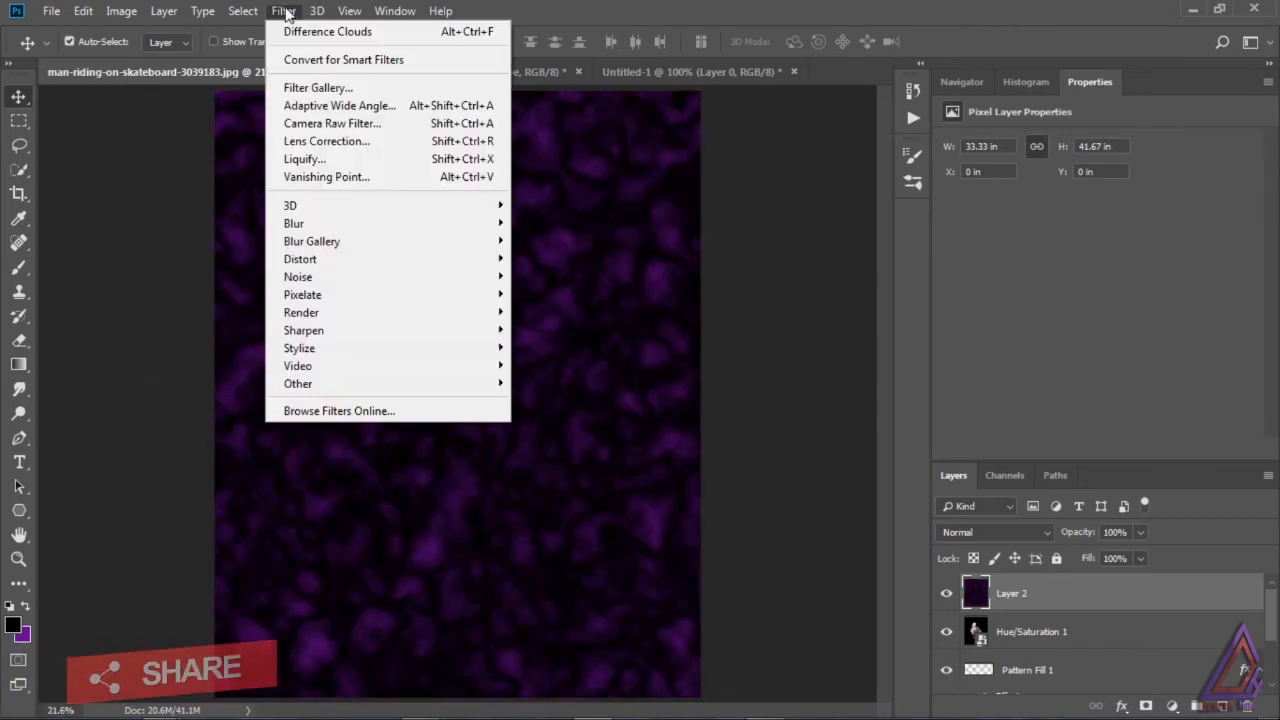
{"action": "mouse_move", "coordinate": [316, 315]}
{"action": "left_click", "coordinate": [242, 394]}
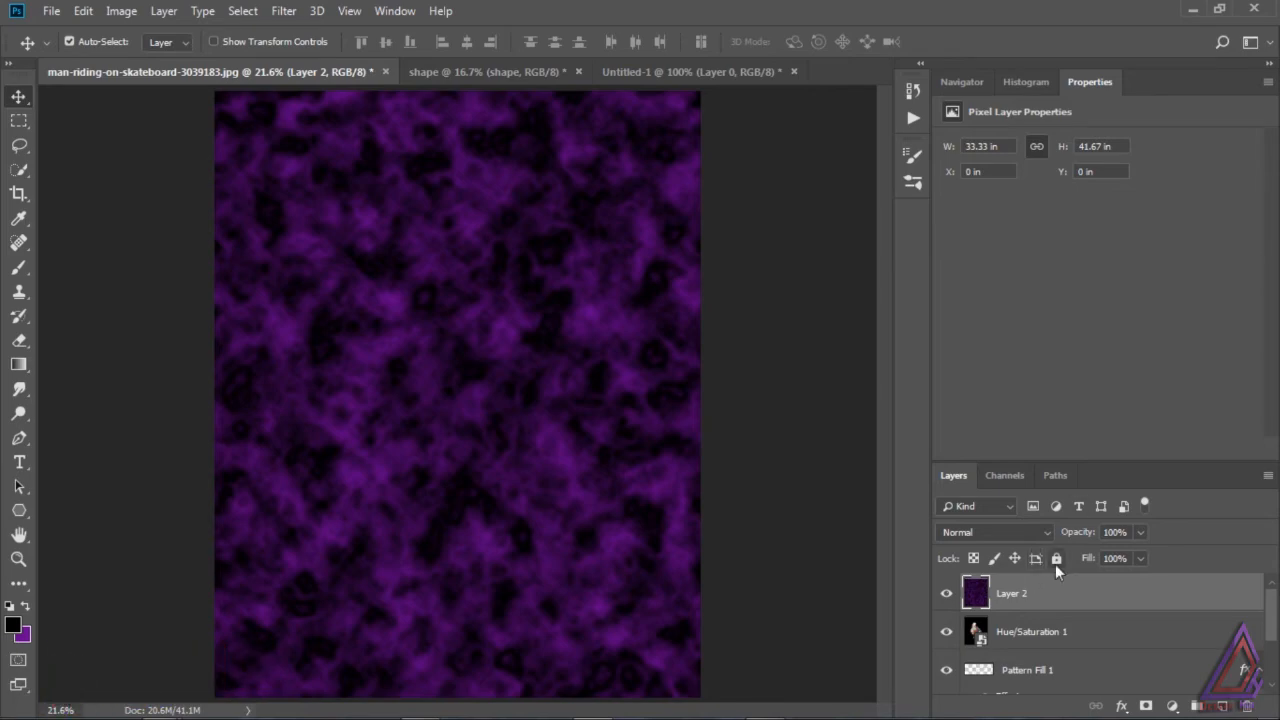
Step: Add 27.59% monochromatic Gaussian noise to the clouds on Layer 2
{"action": "left_click", "coordinate": [278, 12]}
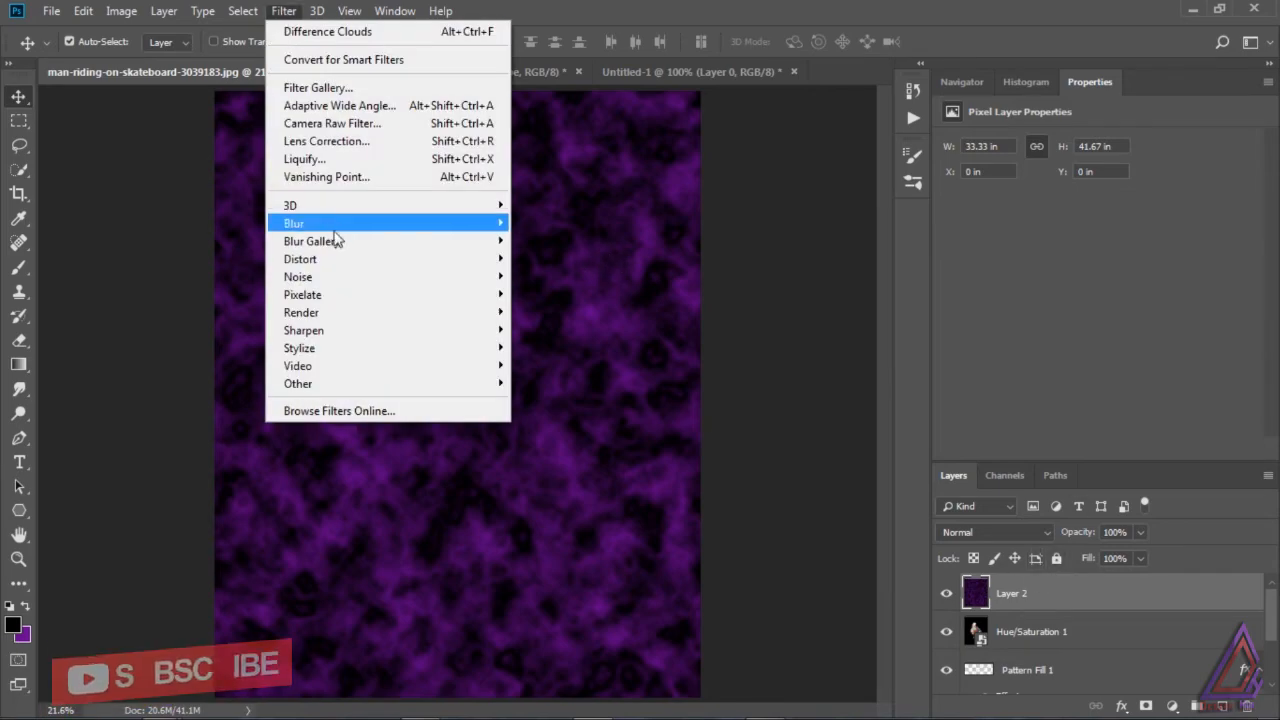
{"action": "mouse_move", "coordinate": [334, 277]}
{"action": "left_click", "coordinate": [225, 280]}
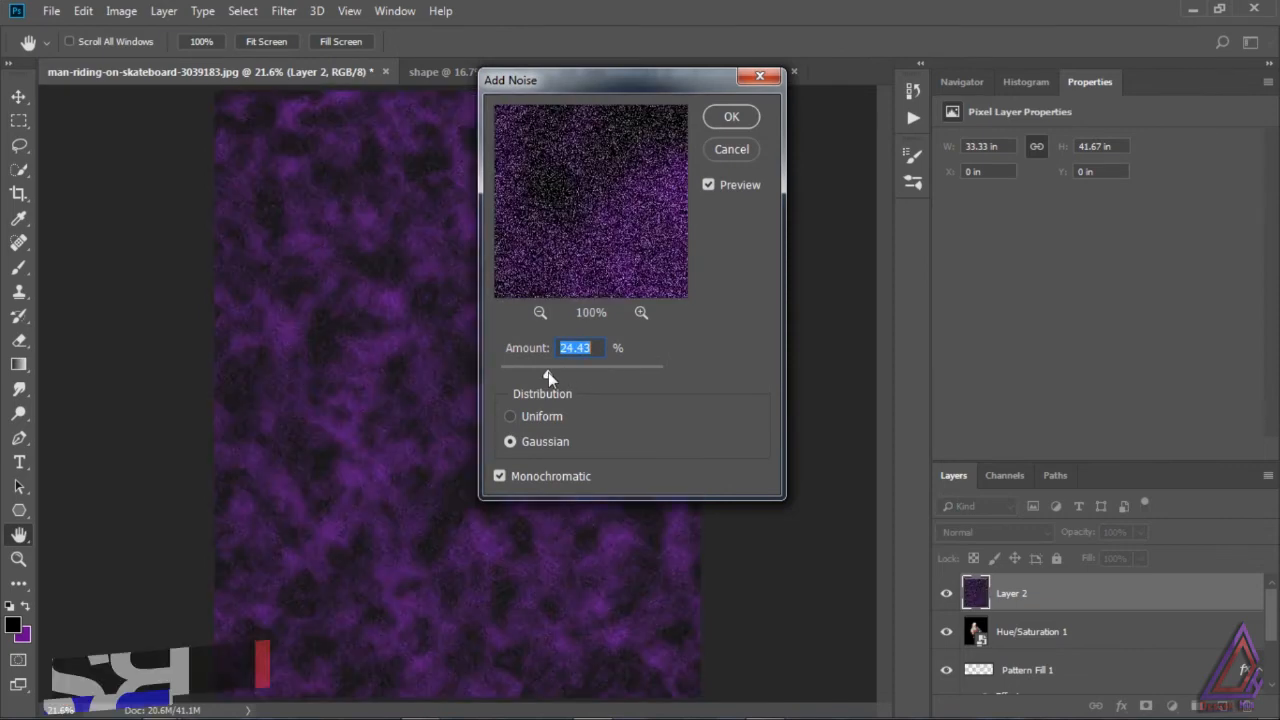
{"action": "left_click_drag", "start_coordinate": [548, 372], "coordinate": [552, 374]}
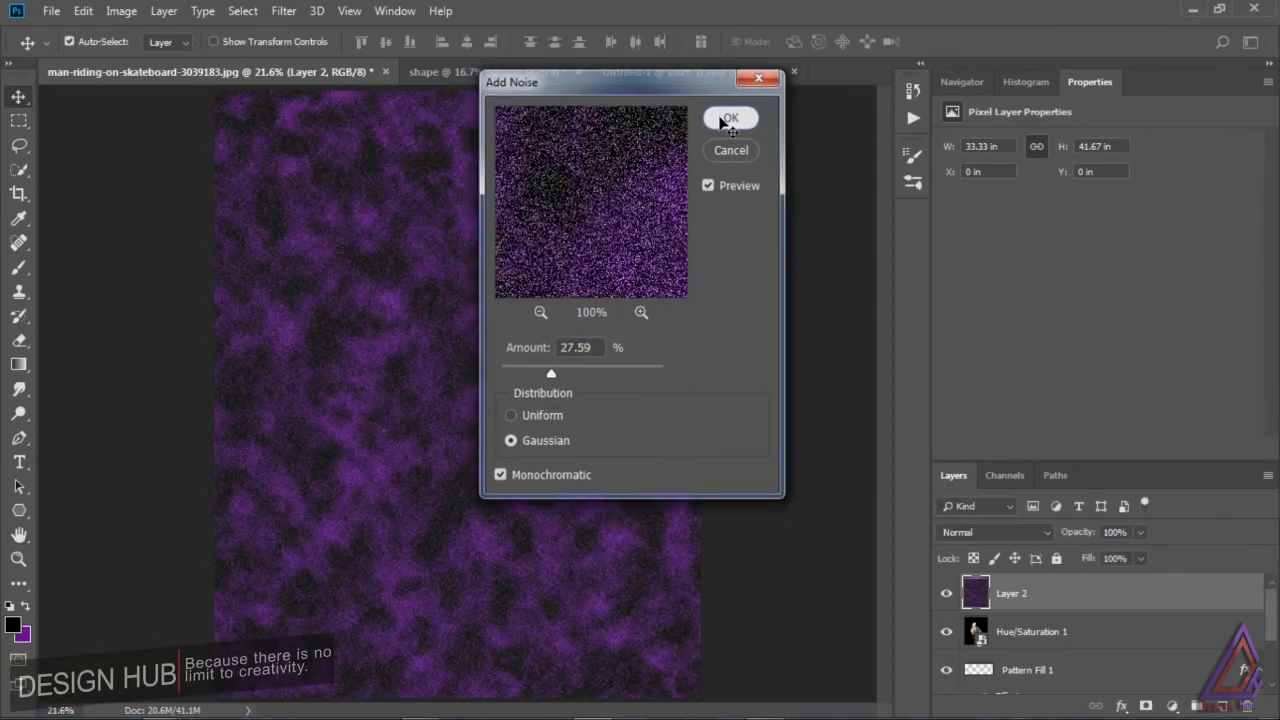
{"action": "left_click", "coordinate": [729, 118]}
Step: Apply a Gaussian Blur with a 4.5 pixel radius to the noisy clouds on Layer 2
{"action": "left_click", "coordinate": [283, 11]}
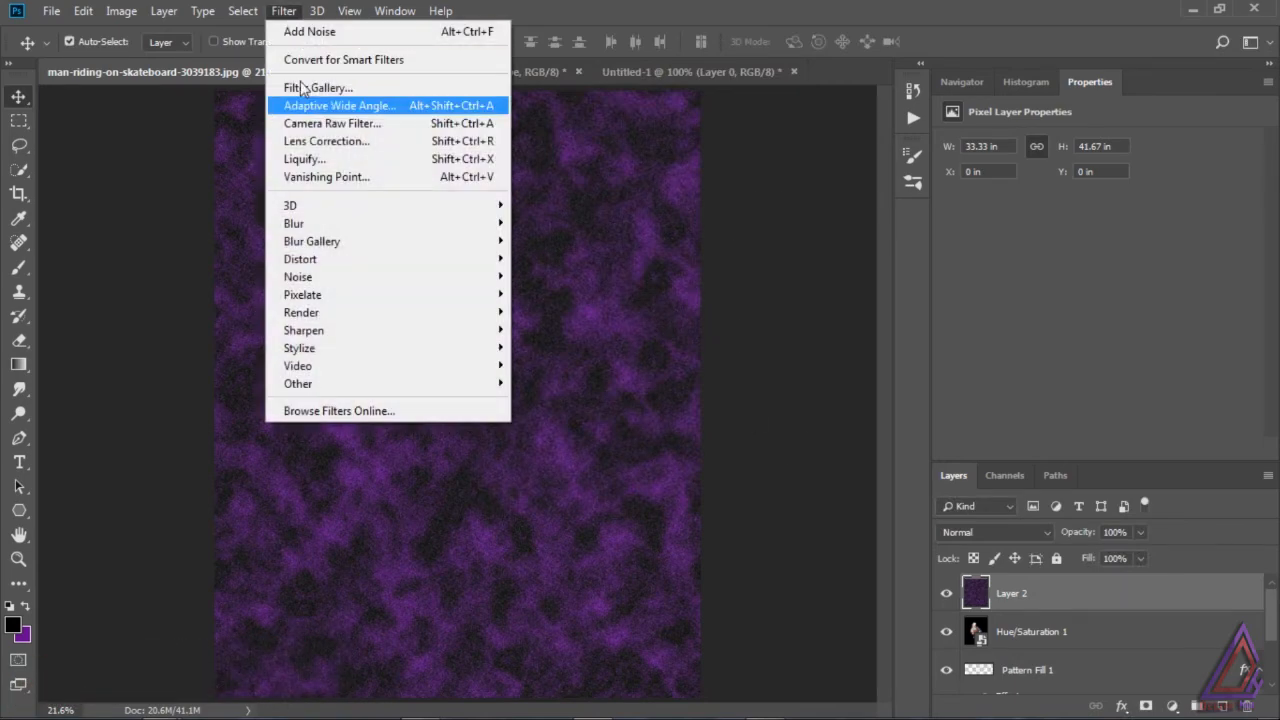
{"action": "mouse_move", "coordinate": [323, 222]}
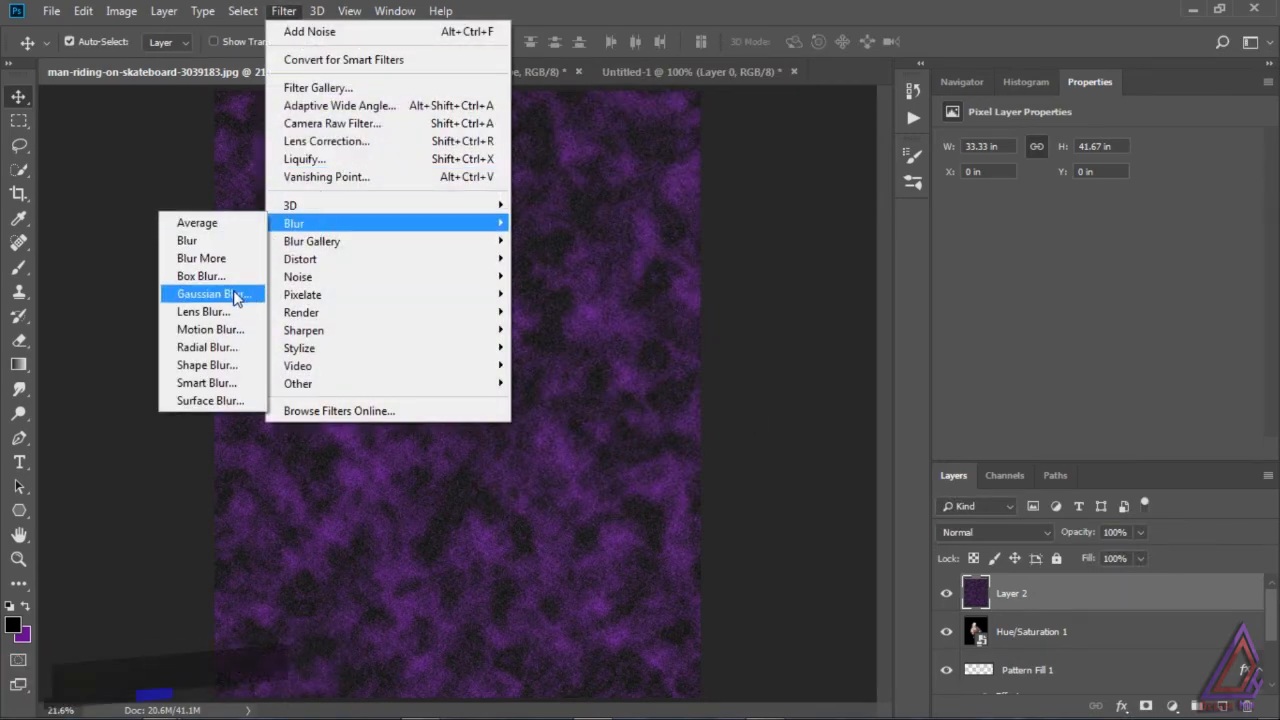
{"action": "left_click", "coordinate": [234, 293]}
{"action": "left_click_drag", "start_coordinate": [973, 410], "coordinate": [966, 411]}
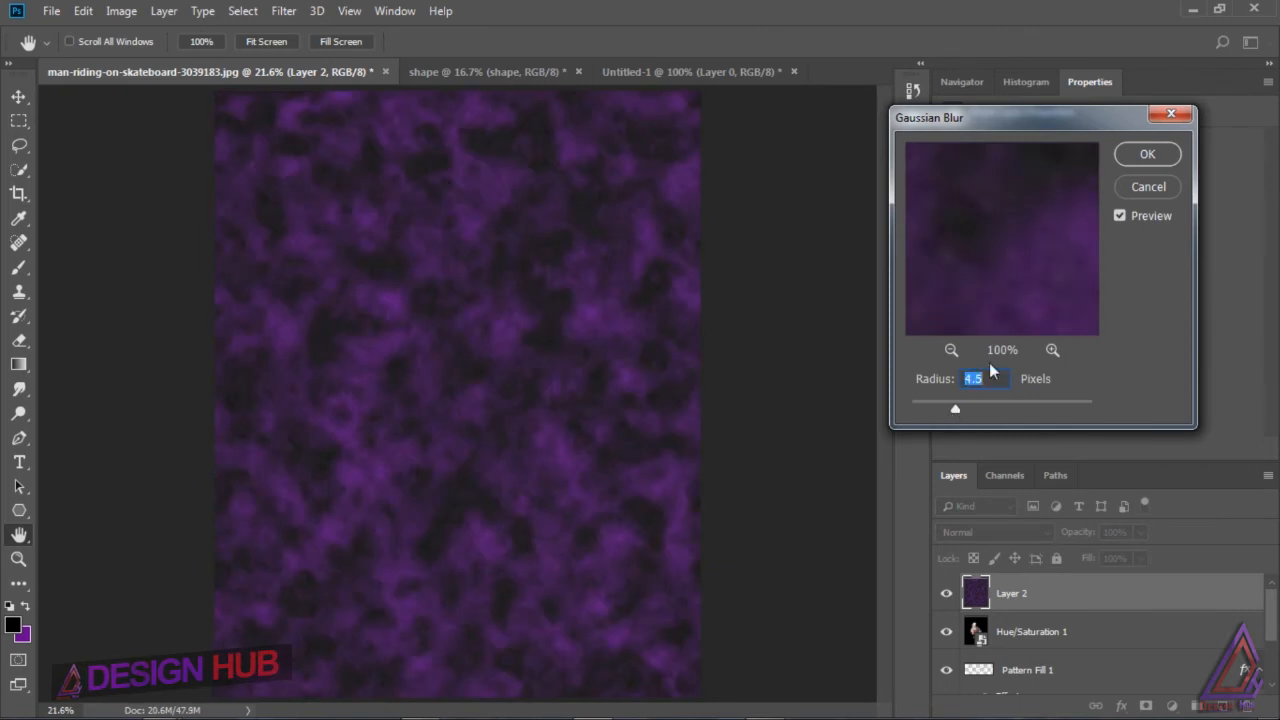
{"action": "left_click", "coordinate": [1147, 154]}
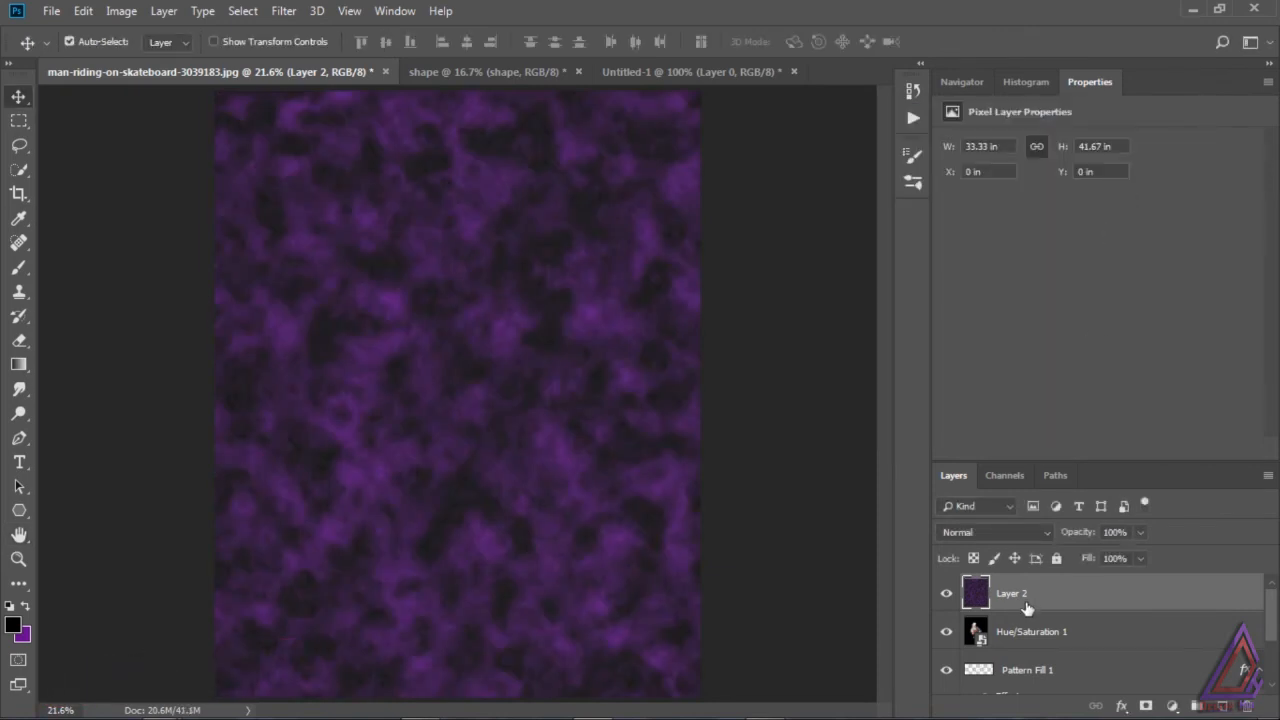
Step: Squash the clouds layer to about 68.53% height, ending at the grid horizon, and widen its upper edge in perspective to about 422.51%
{"action": "key", "text": "ctrl+t"}
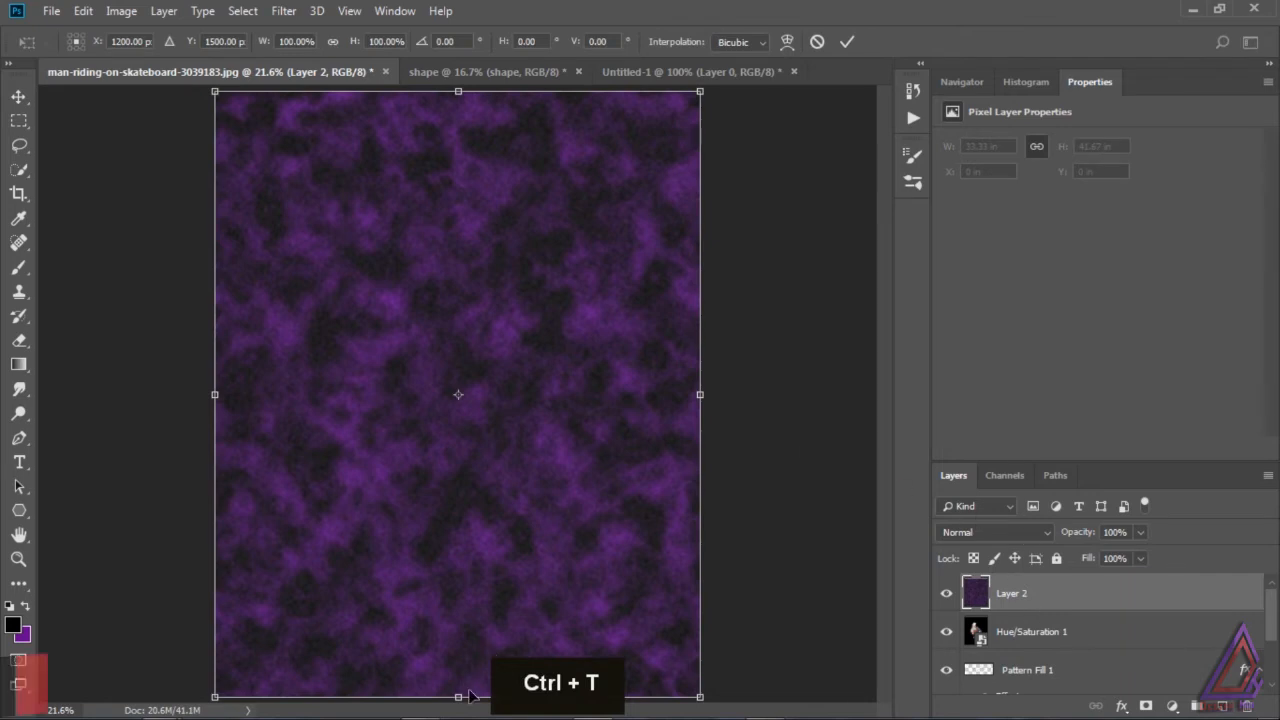
{"action": "left_click_drag", "start_coordinate": [458, 697], "coordinate": [479, 508]}
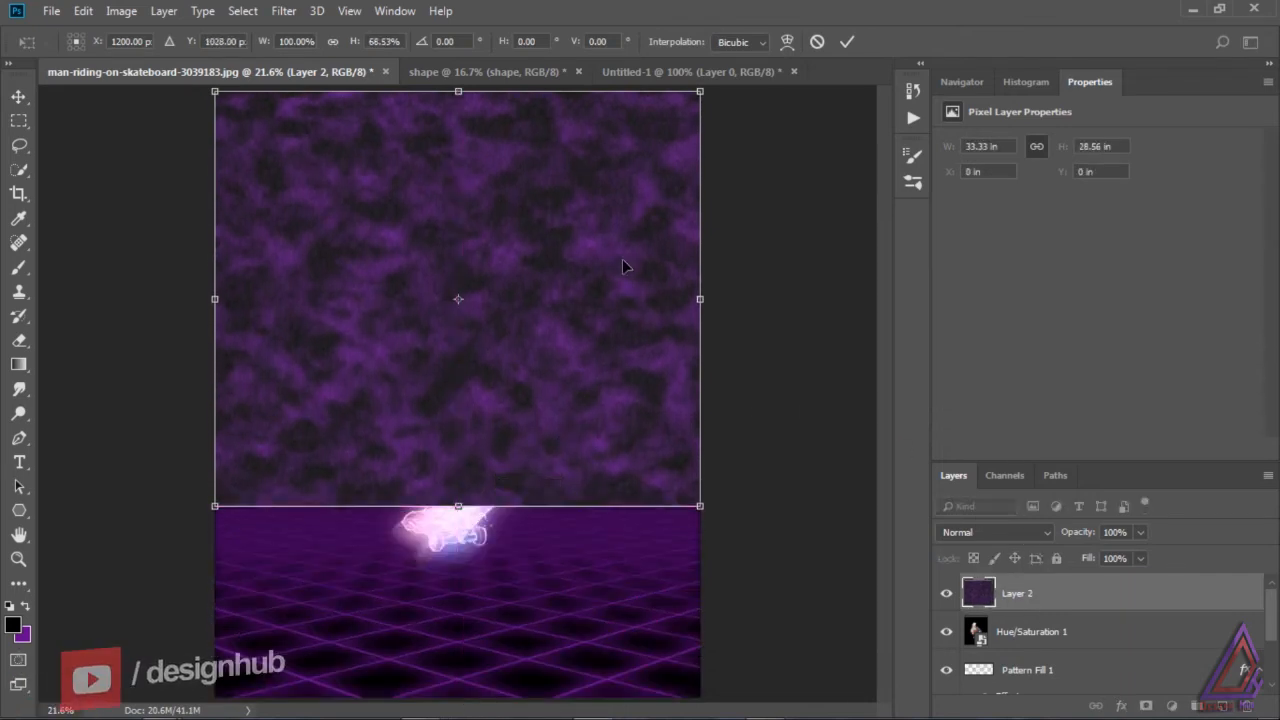
{"action": "right_click", "coordinate": [570, 316]}
{"action": "left_click", "coordinate": [650, 420]}
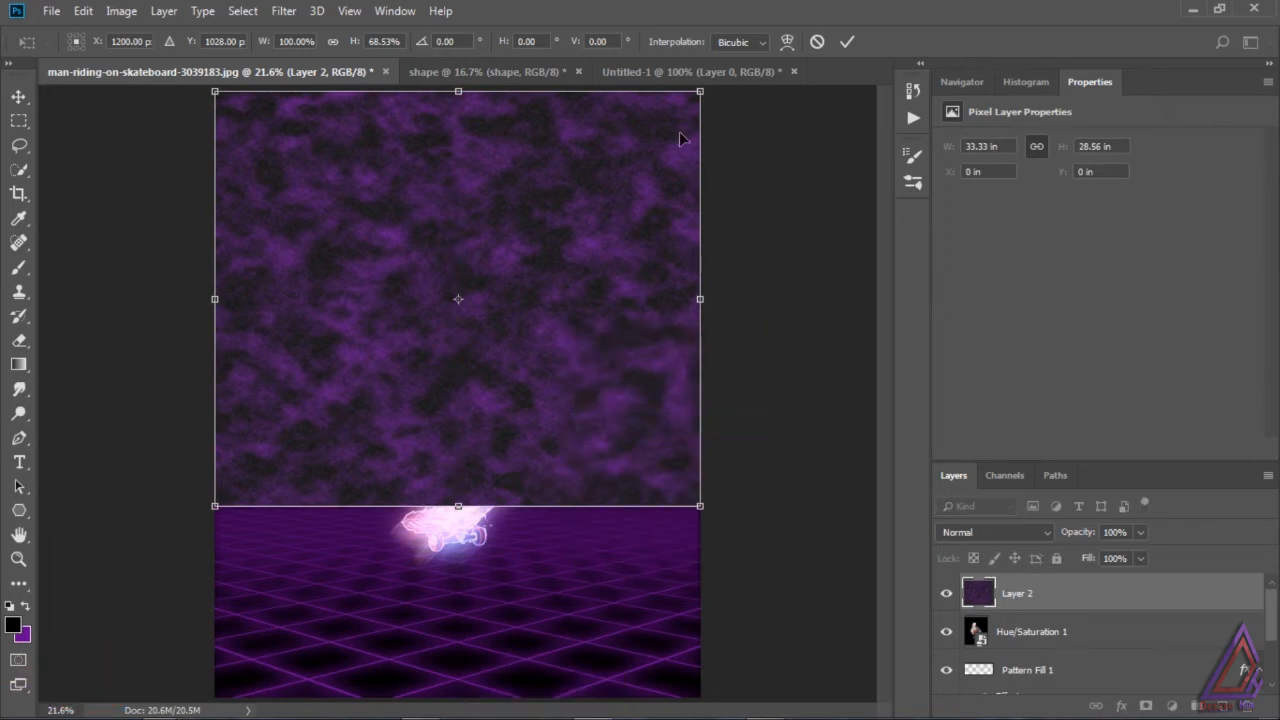
{"action": "left_click_drag", "start_coordinate": [701, 93], "coordinate": [1277, 112]}
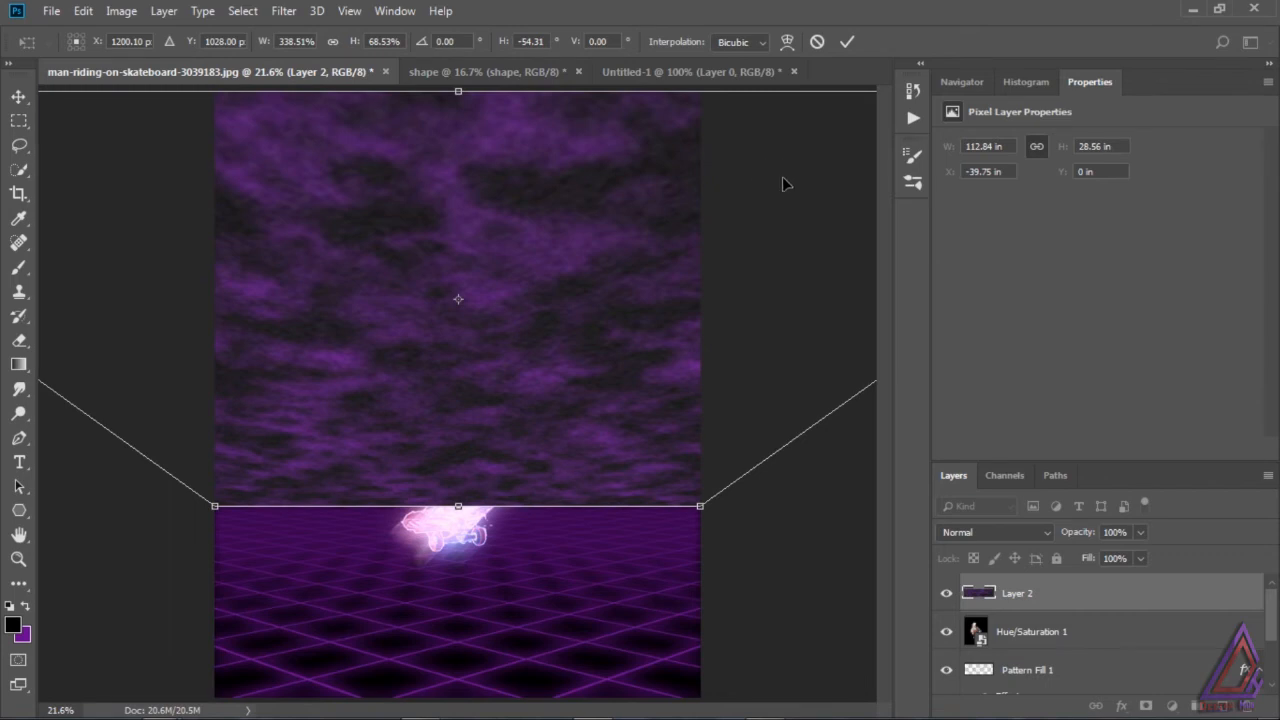
{"action": "key", "text": "ctrl+minus"}
{"action": "key", "text": "ctrl+minus"}
{"action": "key", "text": "ctrl+minus"}
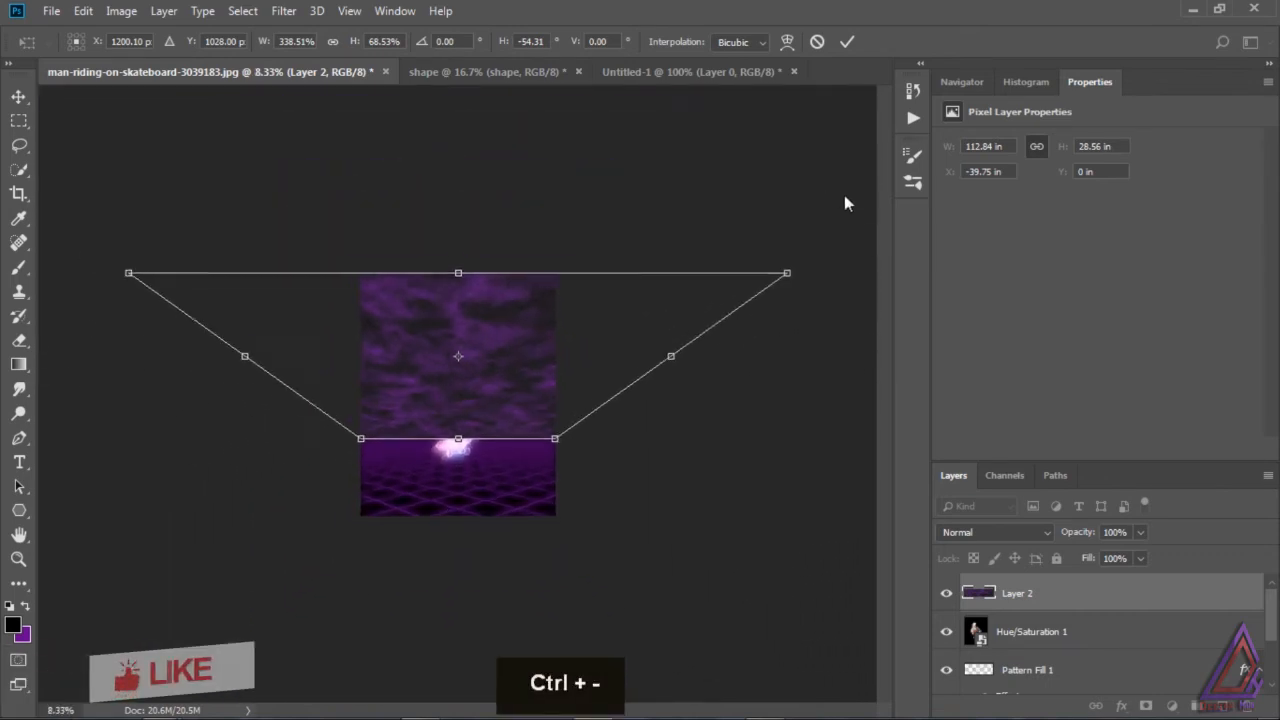
{"action": "left_click_drag", "start_coordinate": [778, 283], "coordinate": [857, 285]}
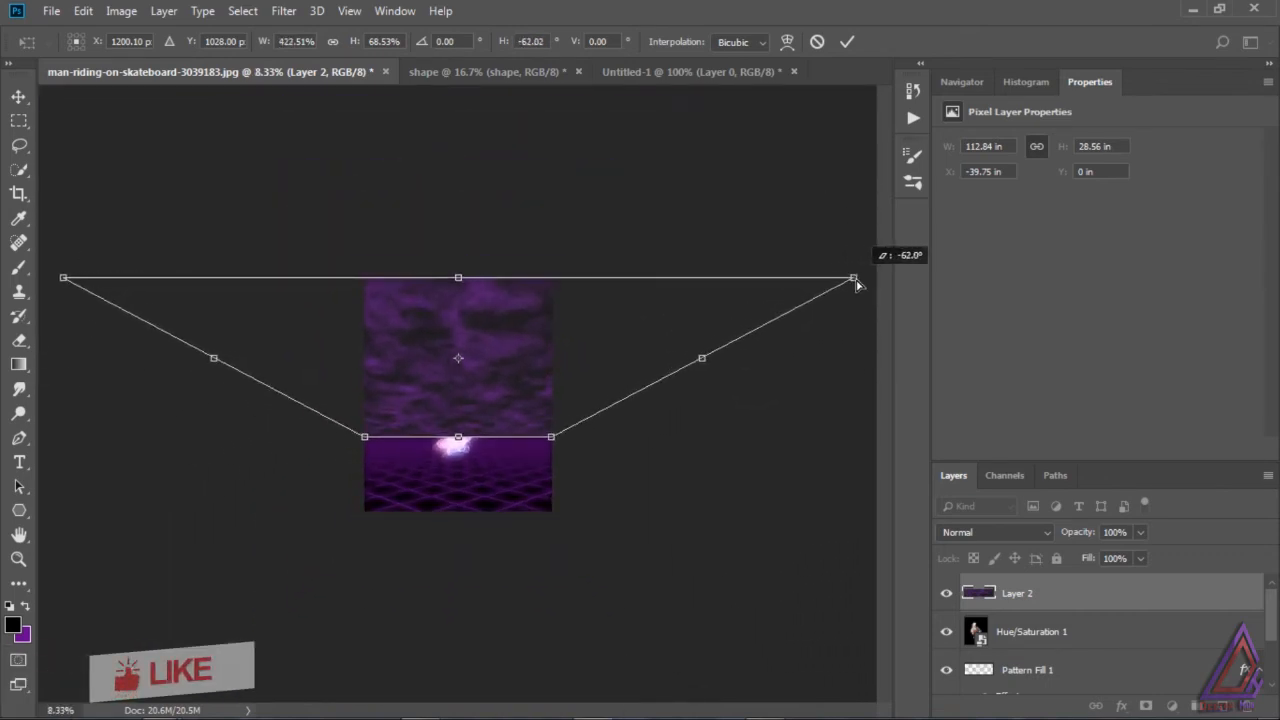
{"action": "left_click", "coordinate": [19, 96]}
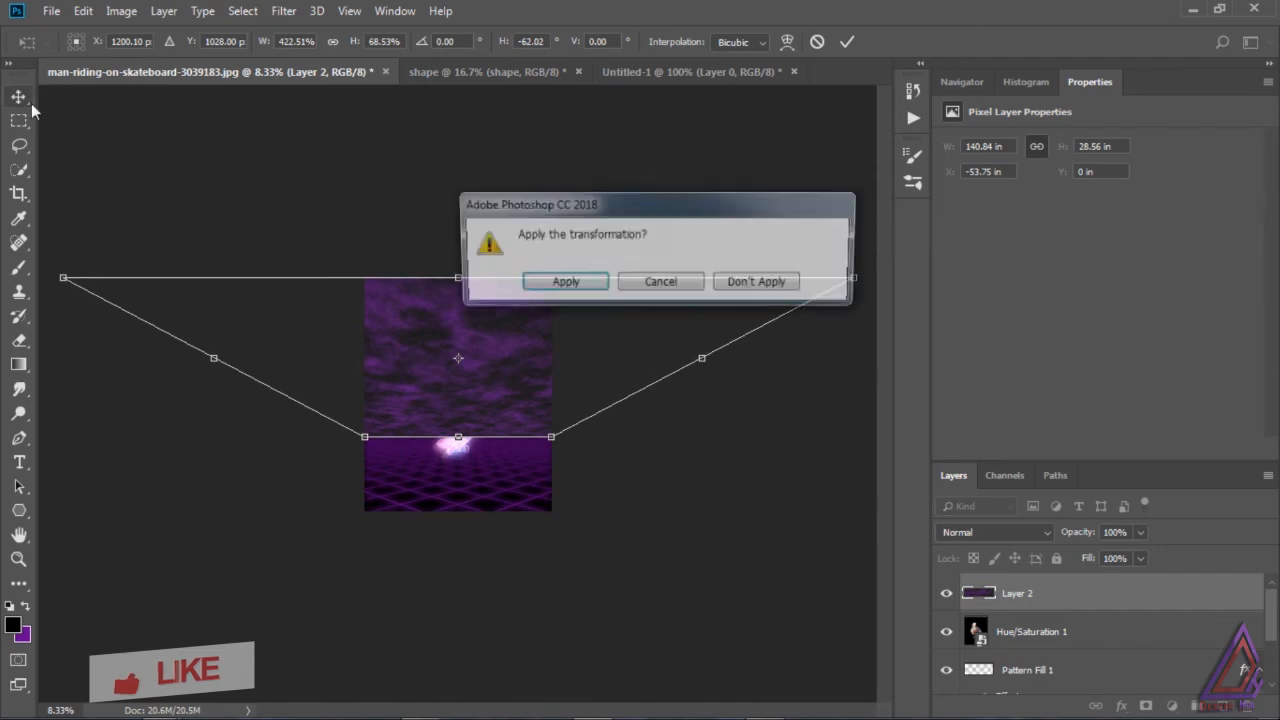
{"action": "left_click", "coordinate": [531, 284]}
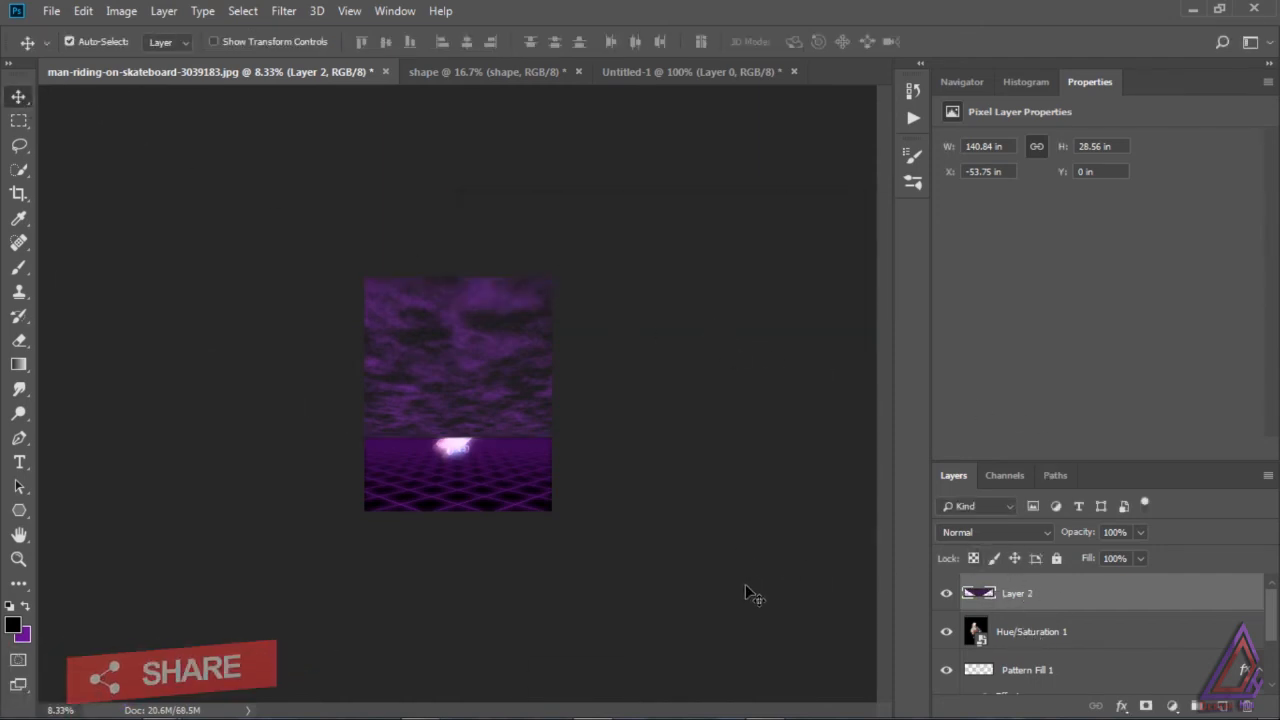
Step: Set the blend mode of the Layer 2 clouds to Linear Dodge (Add)
{"action": "key", "text": "ctrl"}
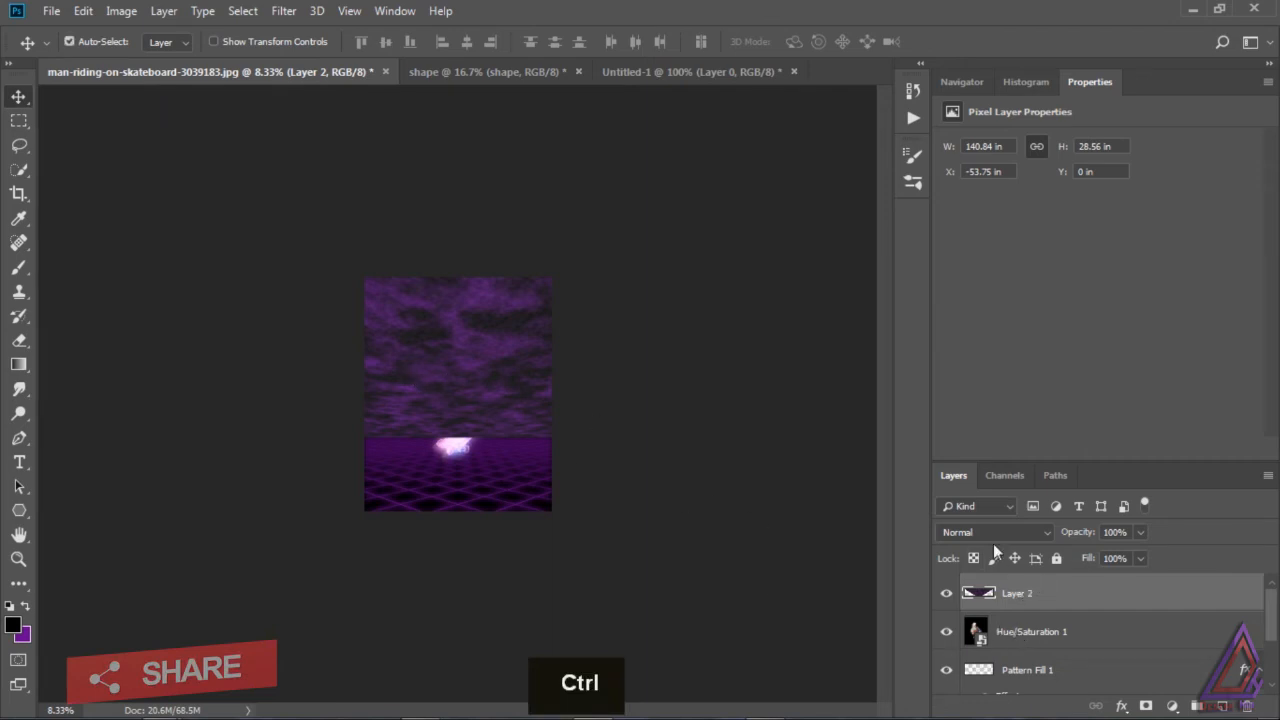
{"action": "left_click", "coordinate": [1005, 532]}
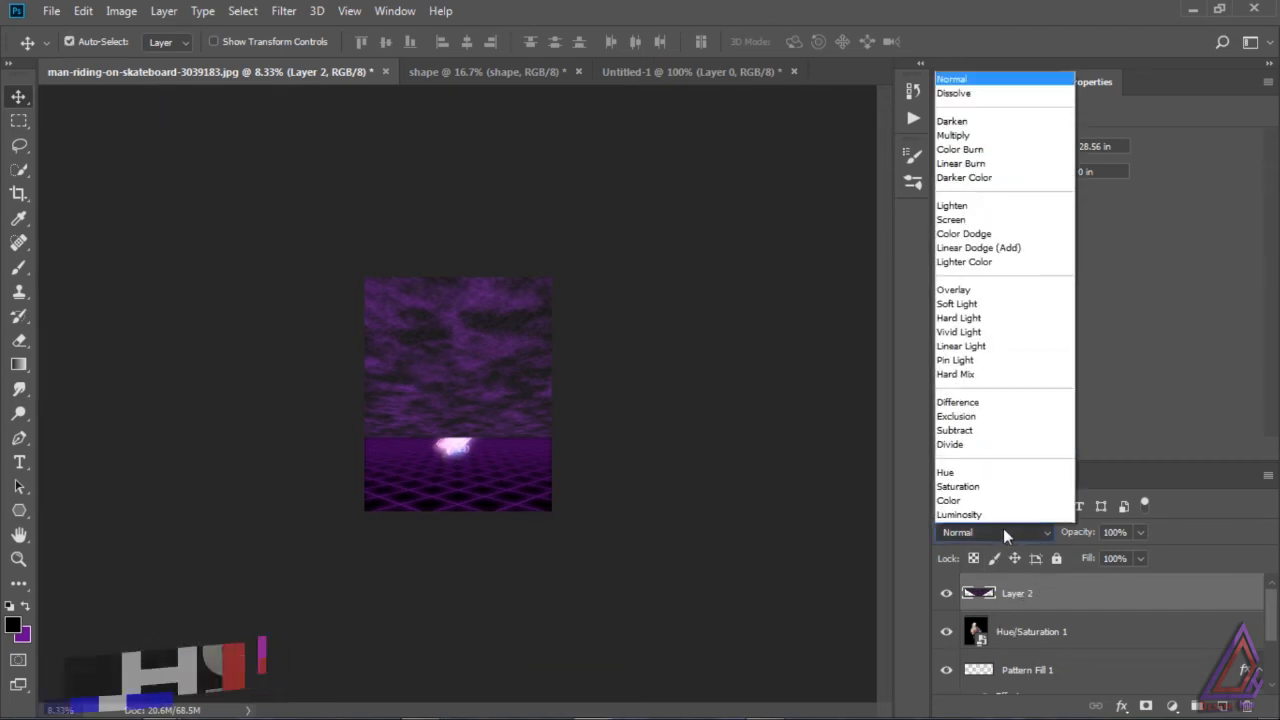
{"action": "left_click", "coordinate": [1001, 248]}
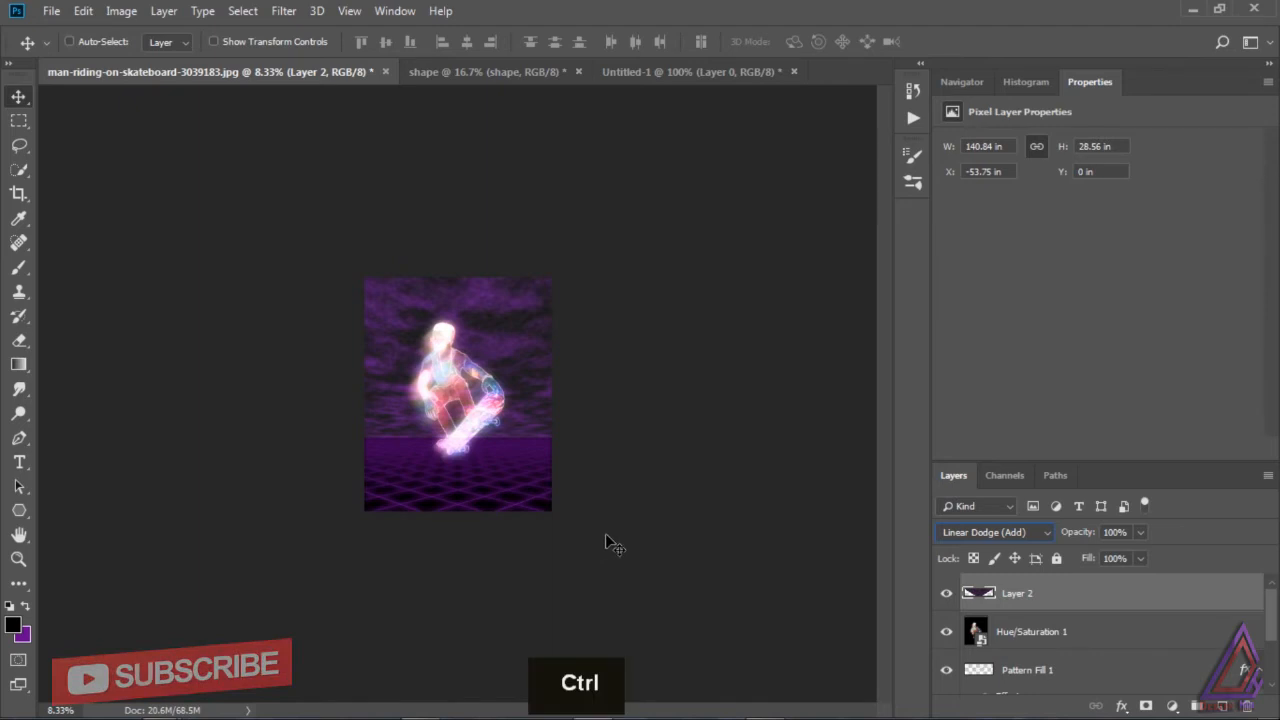
{"action": "key", "text": "ctrl+0"}
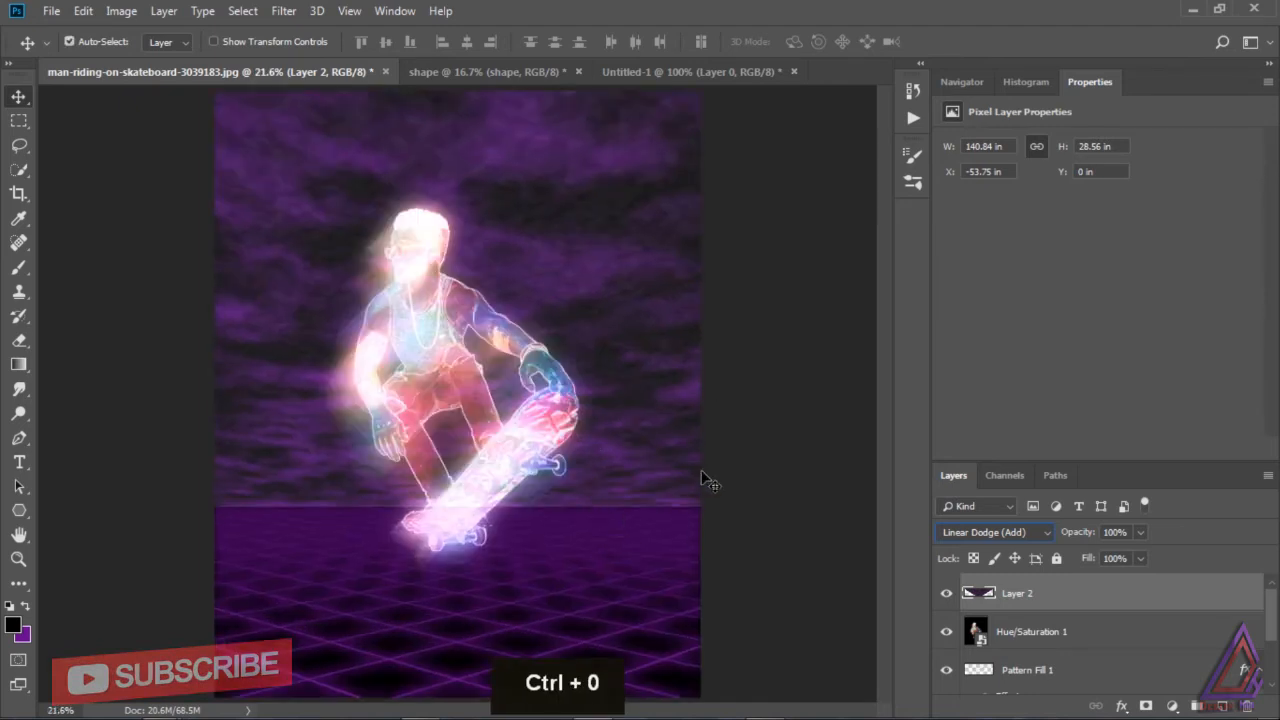
Step: Toggle the visibility of the Hue/Saturation 1 and Layer 2 layers to compare how the skateboarder and clouds blend
{"action": "left_click", "coordinate": [946, 631]}
{"action": "left_click", "coordinate": [946, 631]}
{"action": "left_click", "coordinate": [975, 632]}
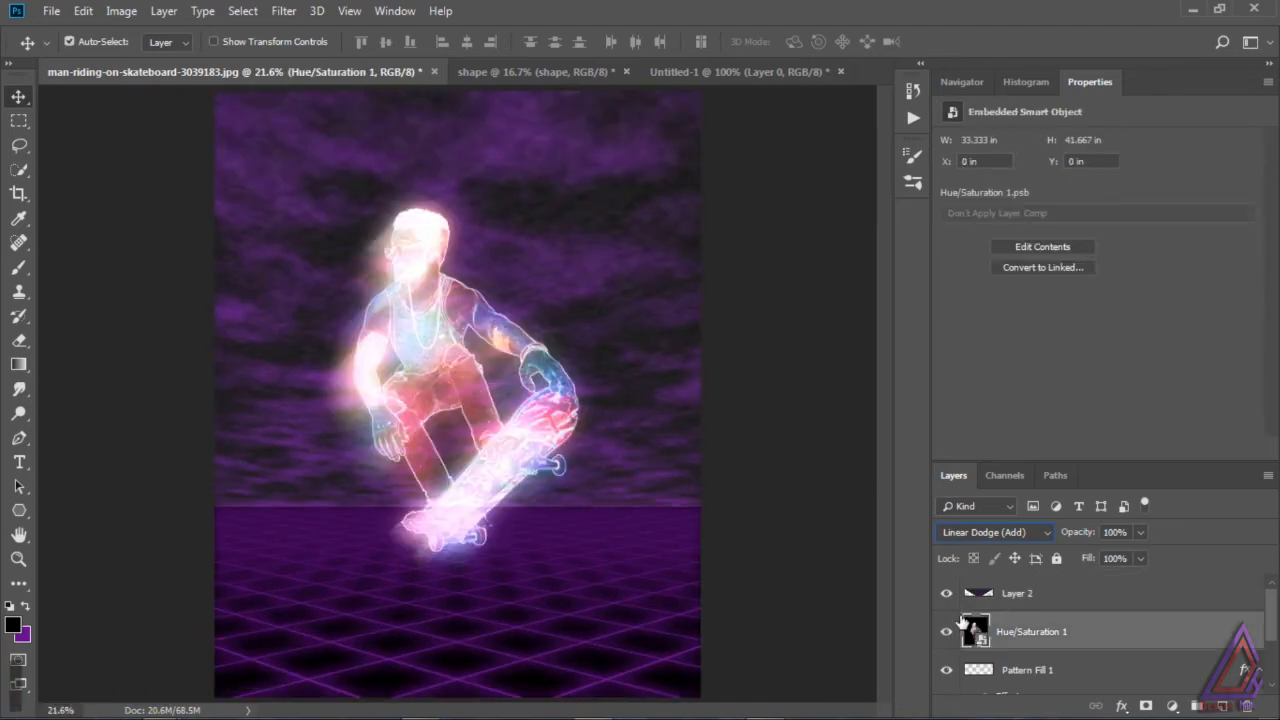
{"action": "left_click", "coordinate": [946, 594]}
{"action": "left_click", "coordinate": [946, 594]}
{"action": "left_click", "coordinate": [947, 595]}
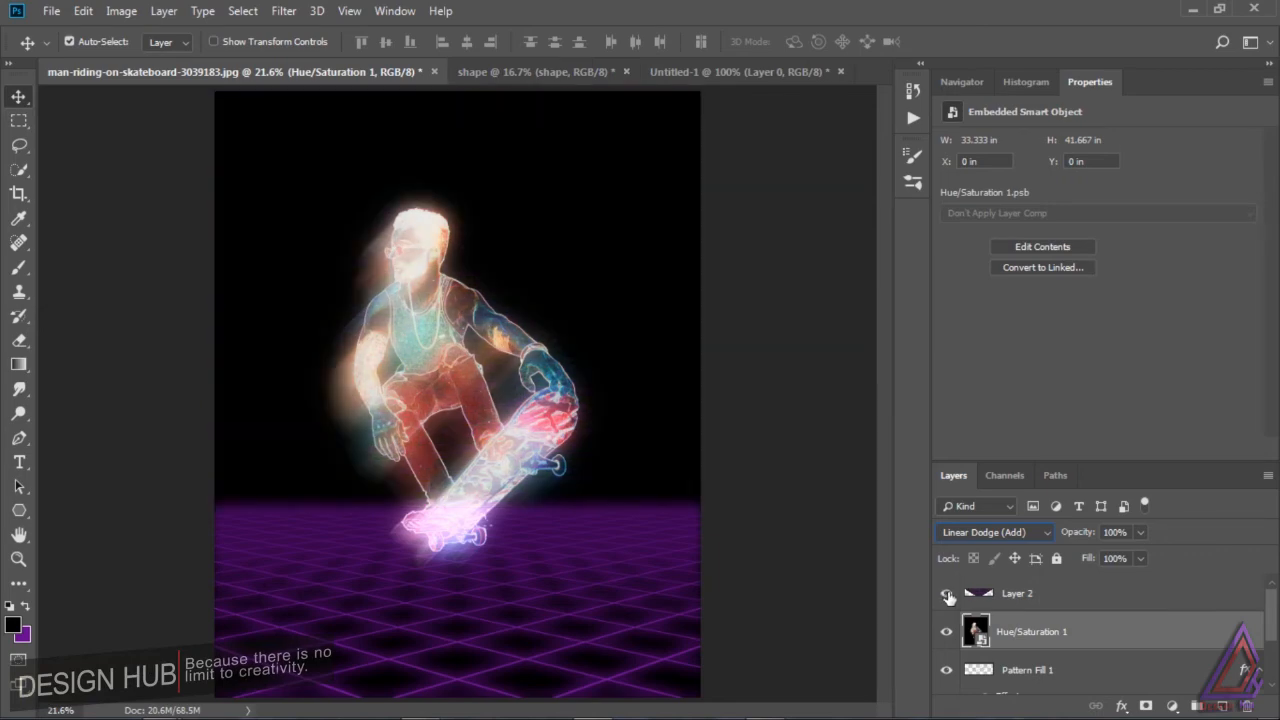
{"action": "left_click", "coordinate": [946, 596]}
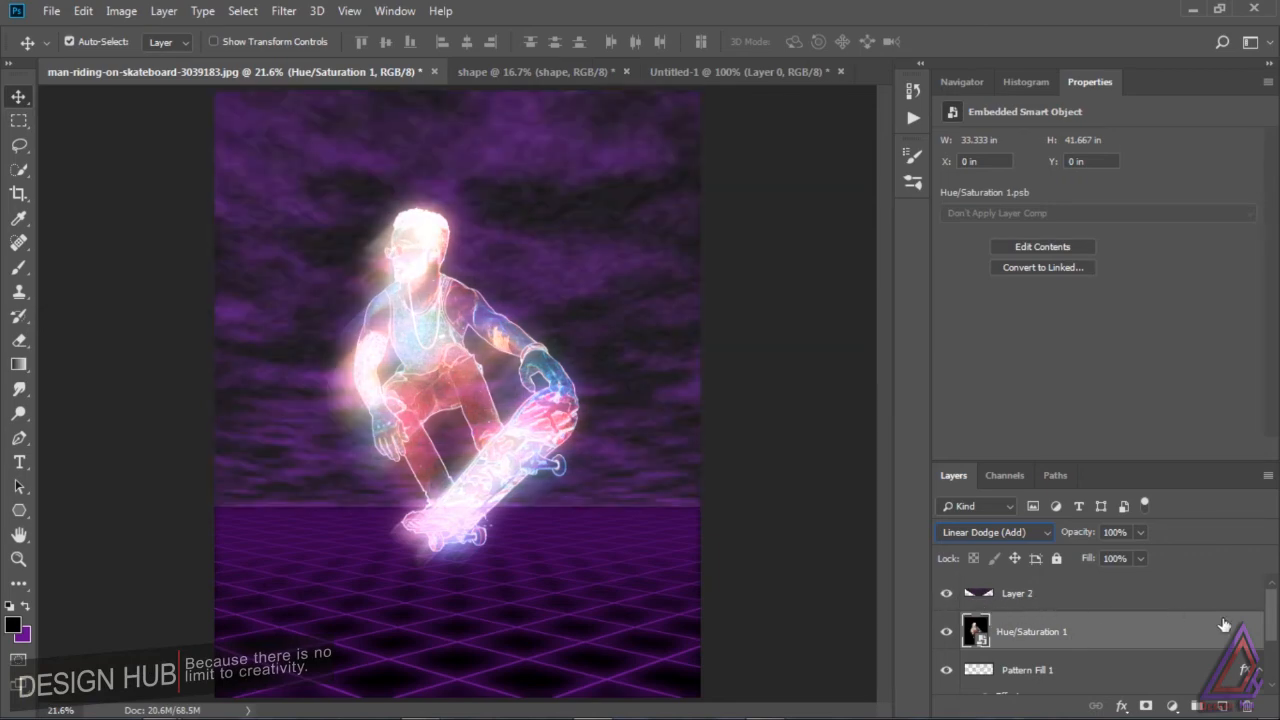
Step: Select the skateboarder's outline in the shape document and copy the cutout
{"action": "left_click", "coordinate": [1062, 595]}
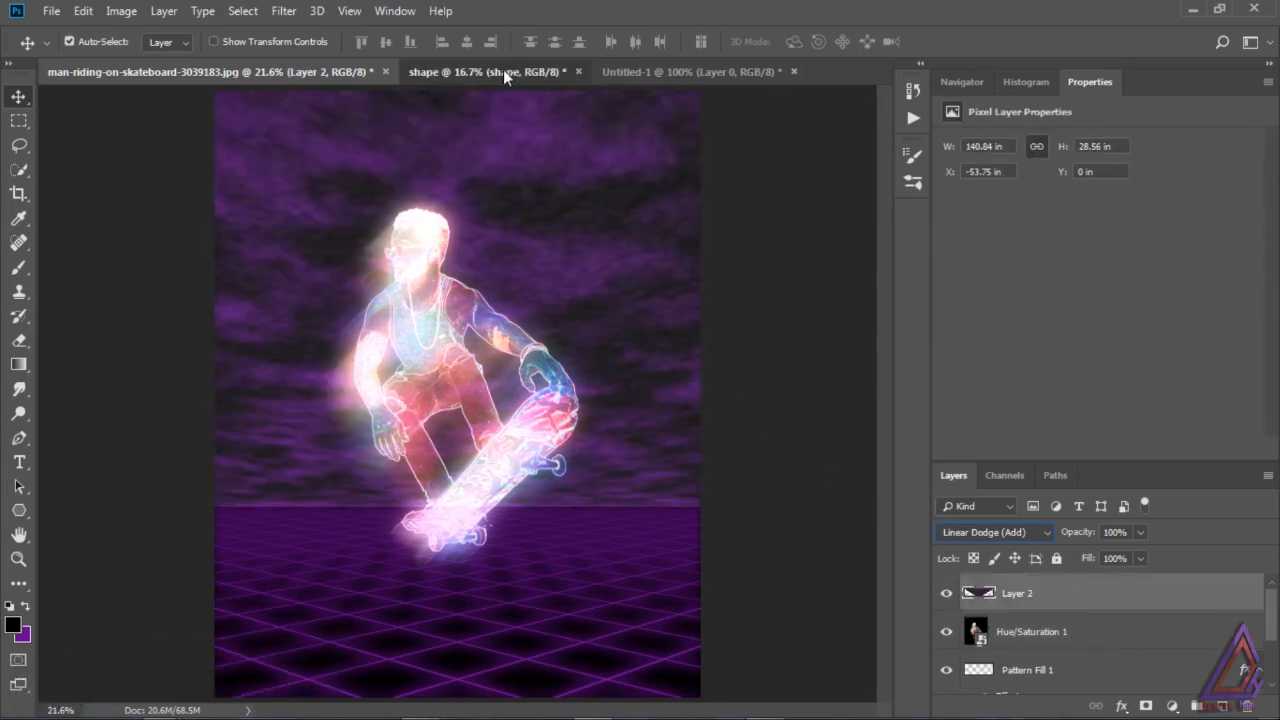
{"action": "left_click", "coordinate": [503, 71]}
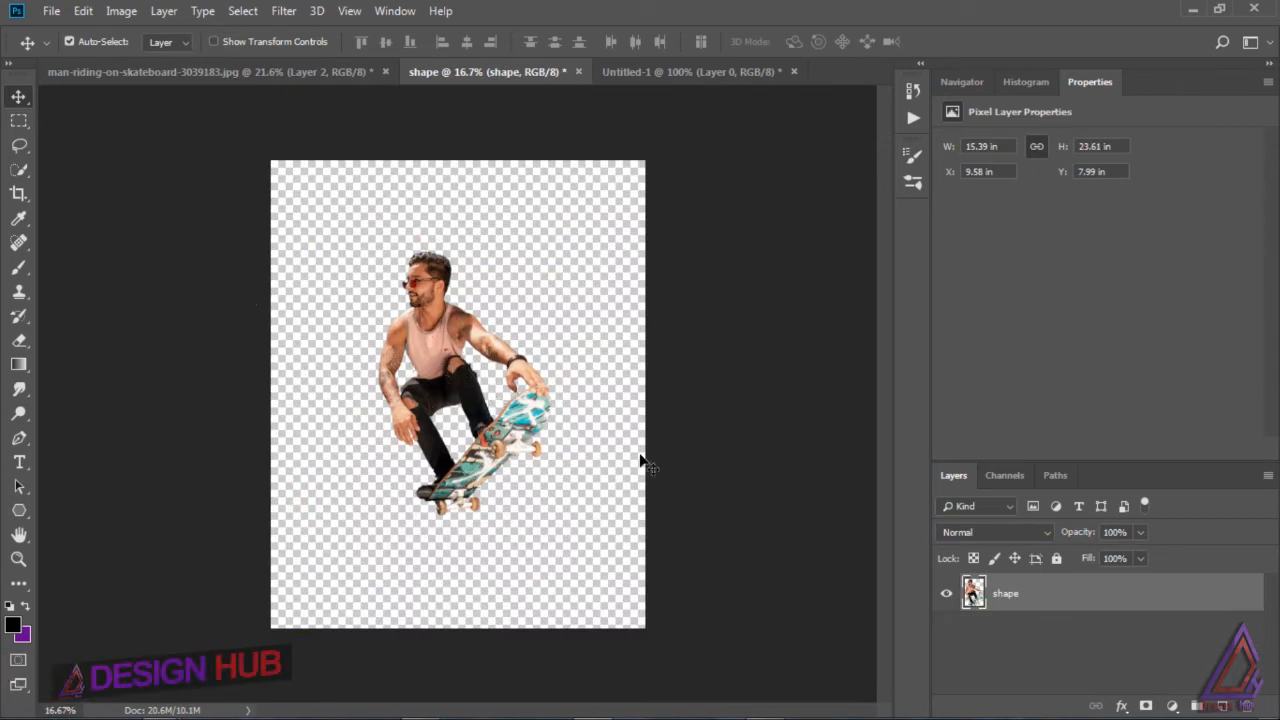
{"action": "left_click", "coordinate": [973, 595], "text": "ctrl"}
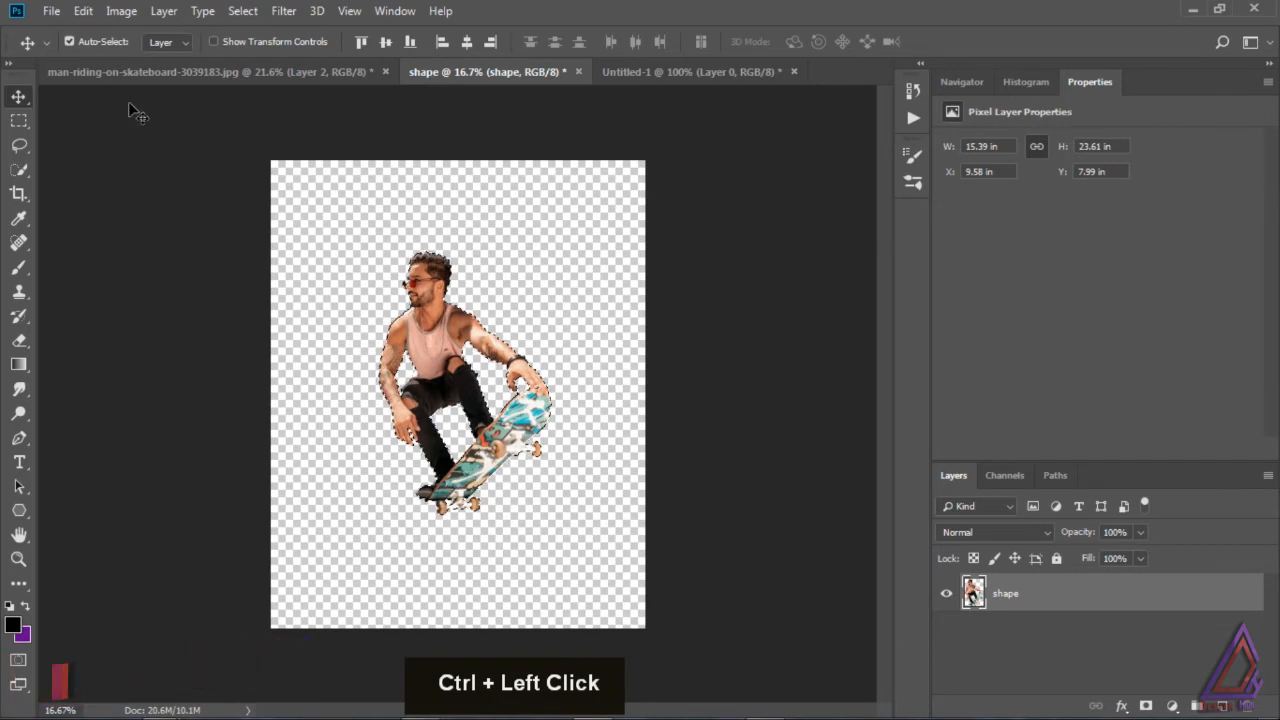
{"action": "left_click", "coordinate": [83, 11]}
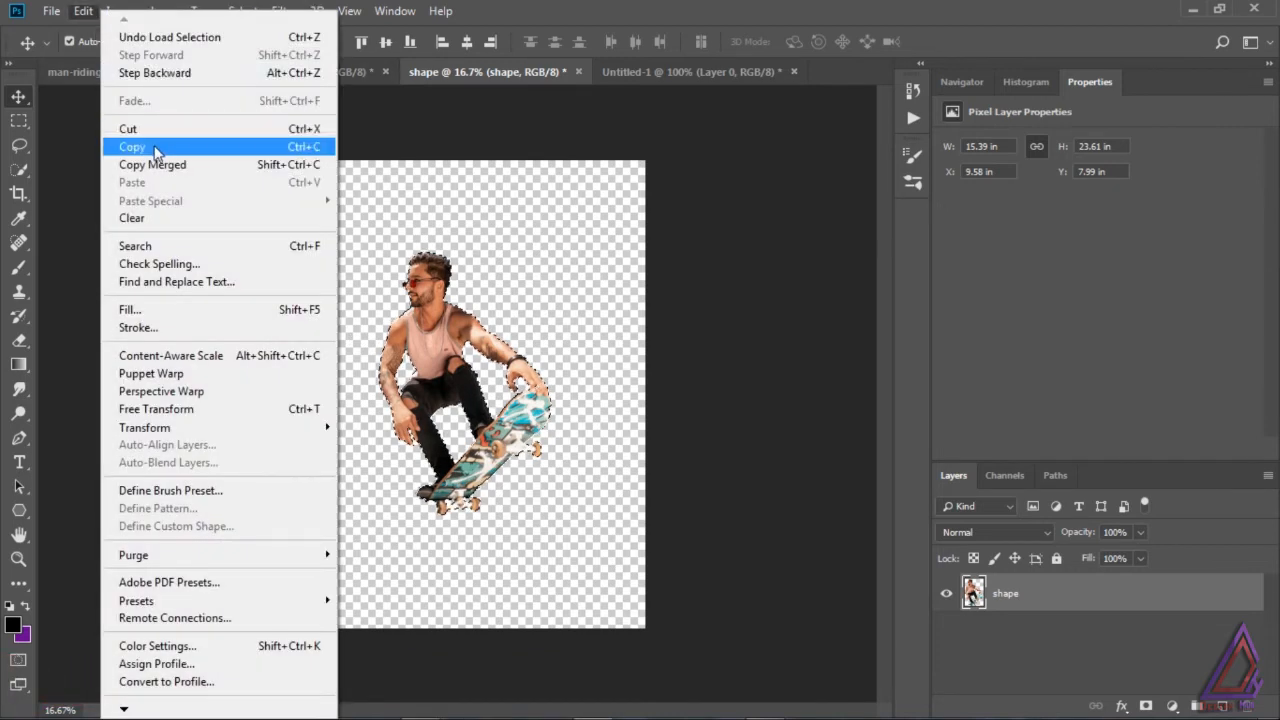
{"action": "left_click", "coordinate": [155, 150]}
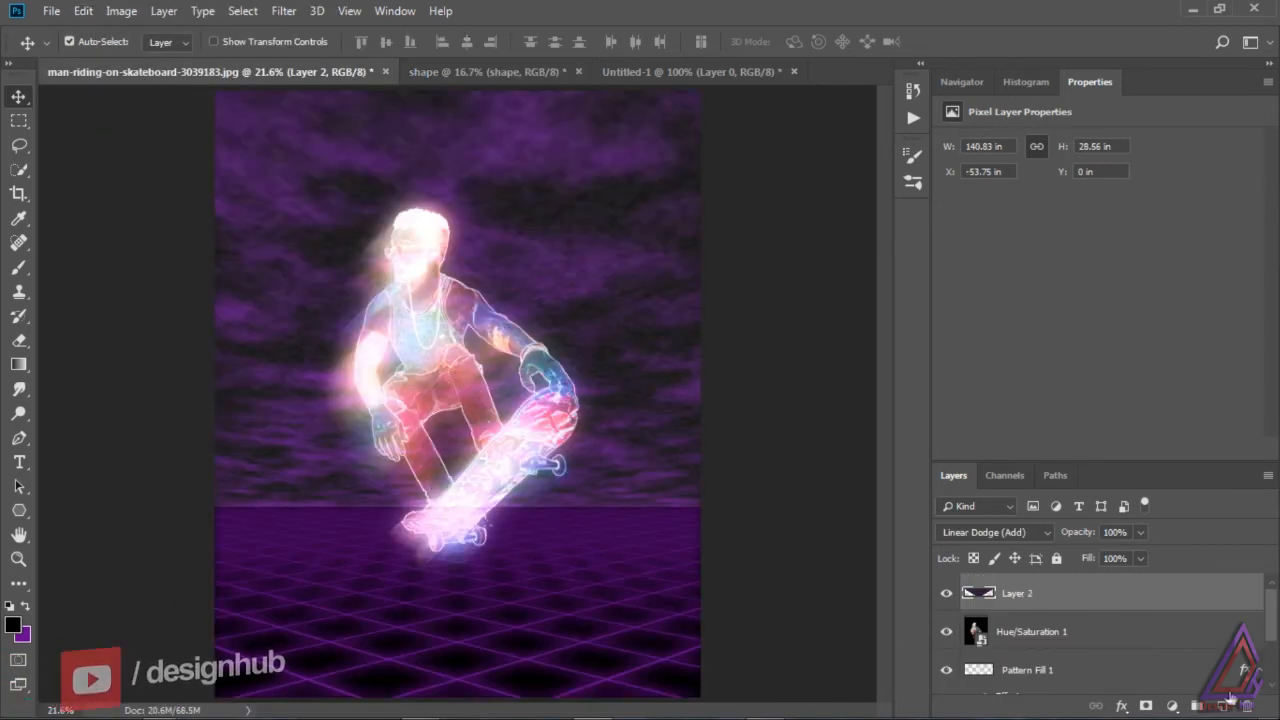
Step: Add a new layer above Layer 2 in the skateboard document and paste the copied skateboarder in place
{"action": "left_click", "coordinate": [1222, 706]}
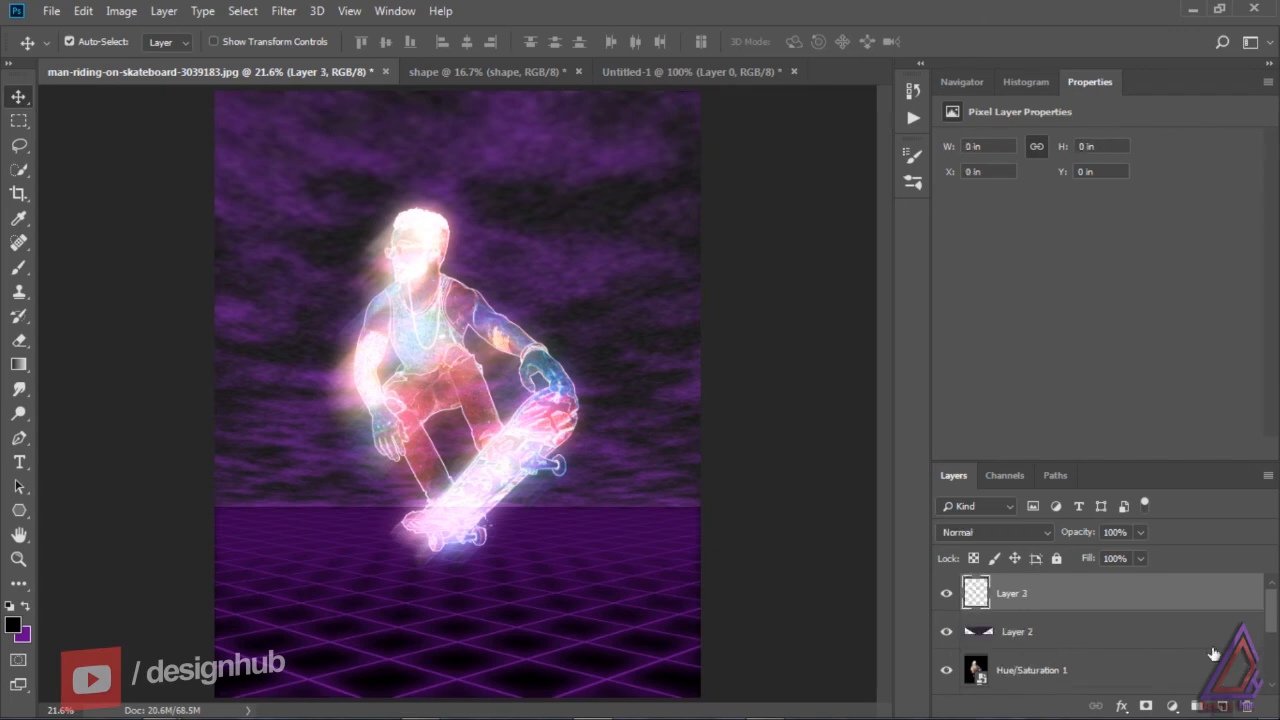
{"action": "left_click", "coordinate": [83, 11]}
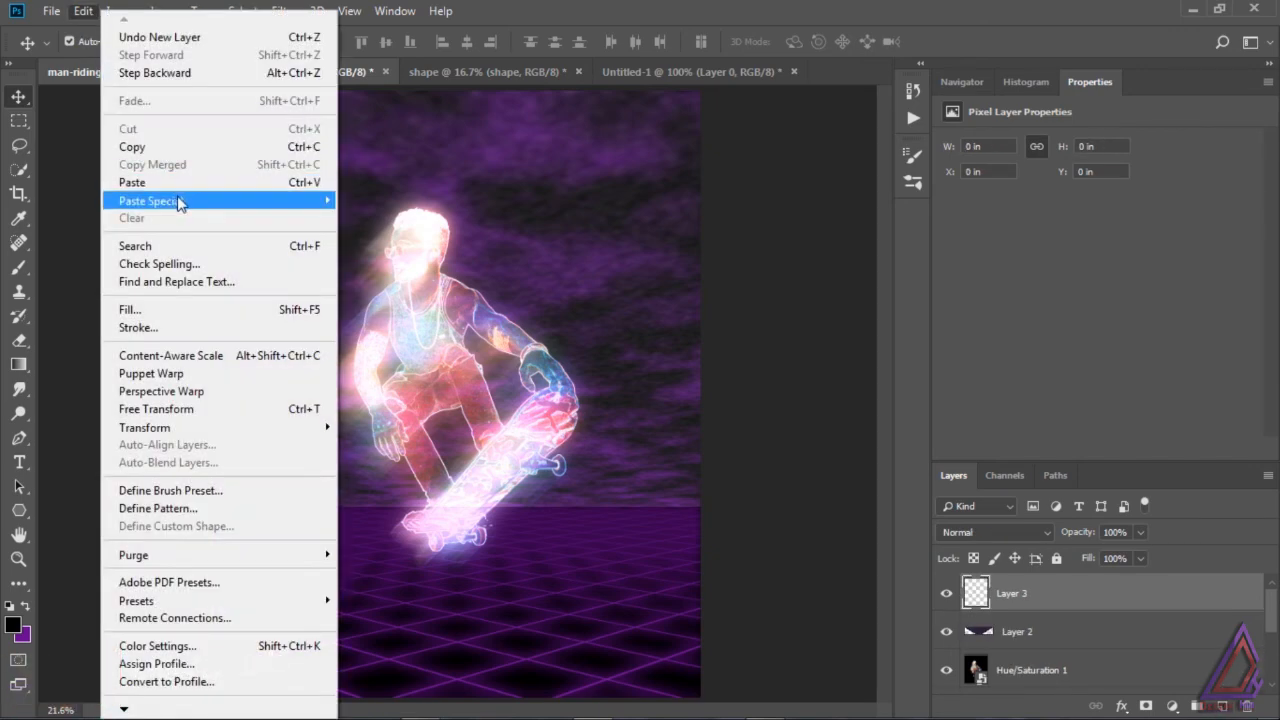
{"action": "mouse_move", "coordinate": [270, 198]}
{"action": "left_click", "coordinate": [389, 216]}
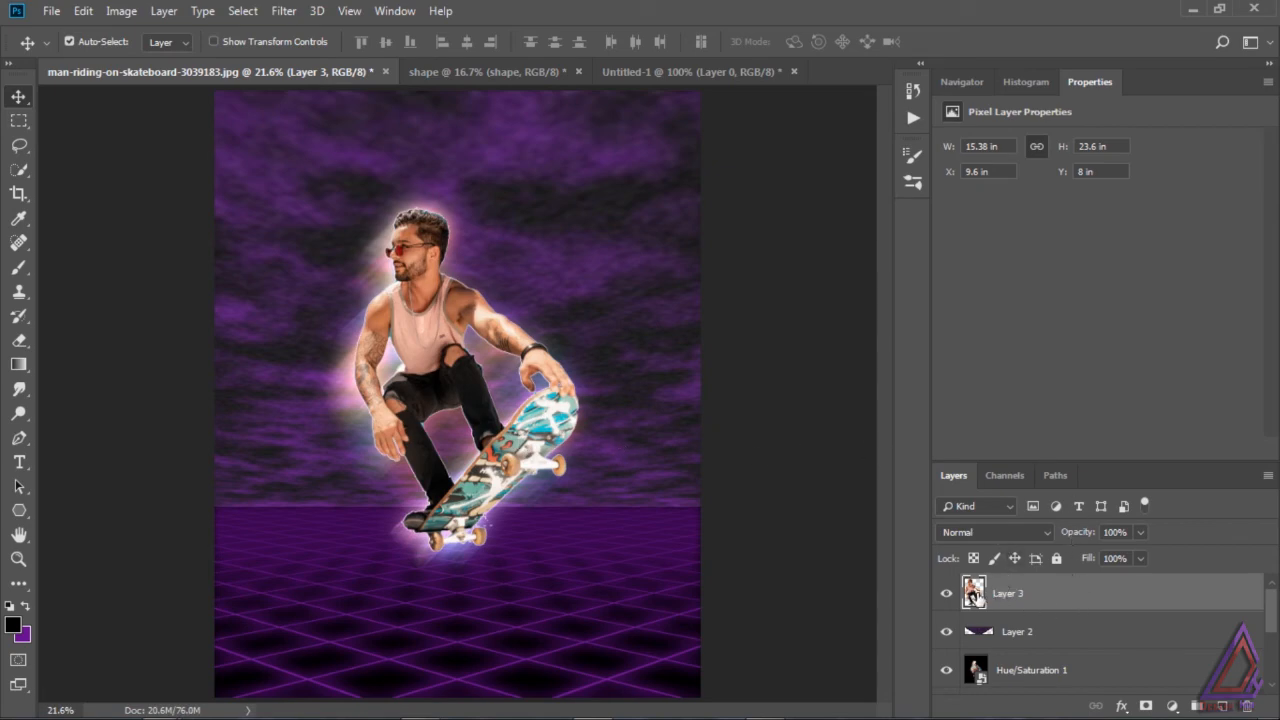
Step: Load the outline of the pasted skateboarder on Layer 3 as a selection
{"action": "key", "text": "ctrl"}
{"action": "double_click", "coordinate": [981, 600], "text": "ctrl"}
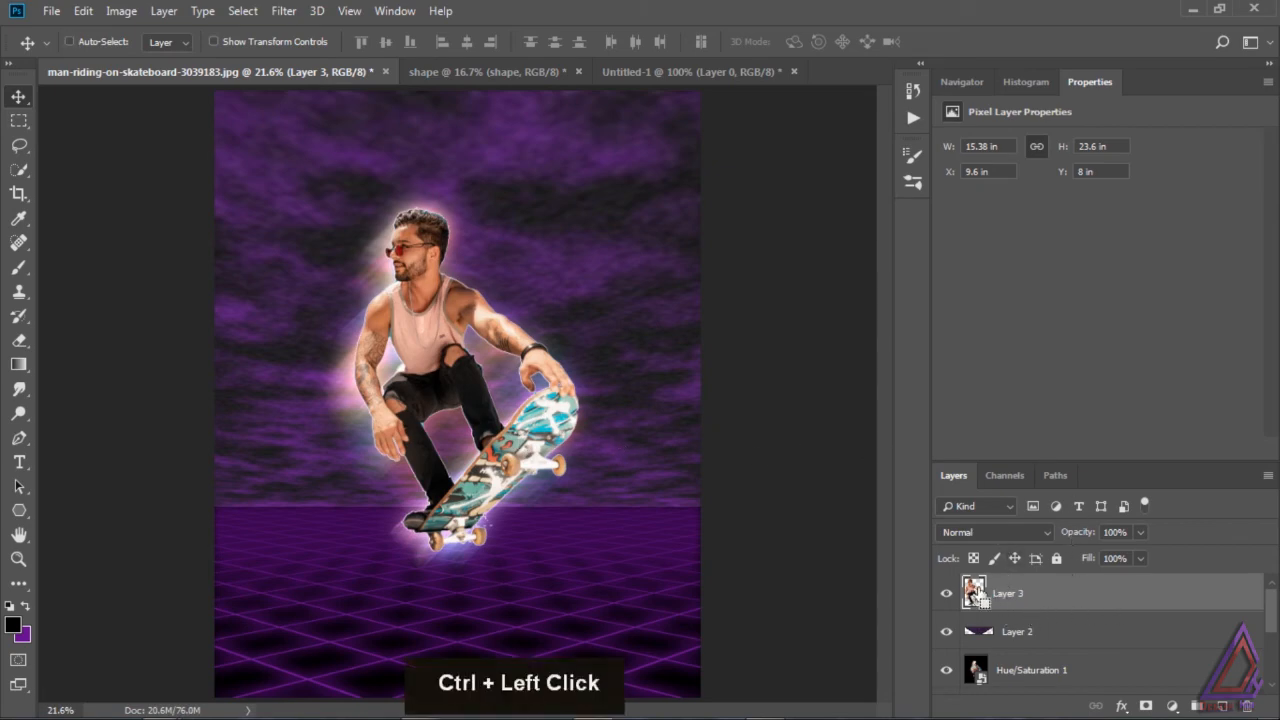
{"action": "left_click", "coordinate": [1200, 112]}
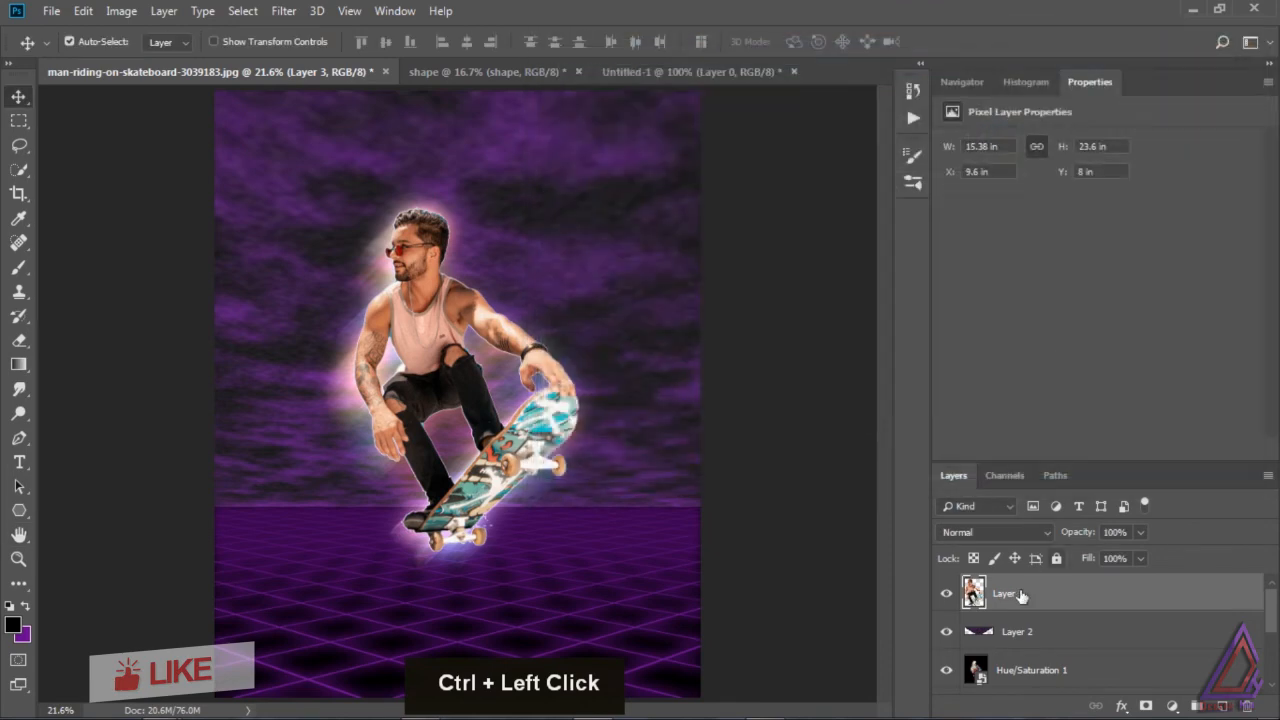
{"action": "left_click", "coordinate": [973, 593], "text": "ctrl"}
{"action": "scroll", "coordinate": [1270, 627], "scroll_direction": "down", "scroll_amount": 1}
{"action": "left_click_drag", "start_coordinate": [1271, 627], "coordinate": [1271, 617]}
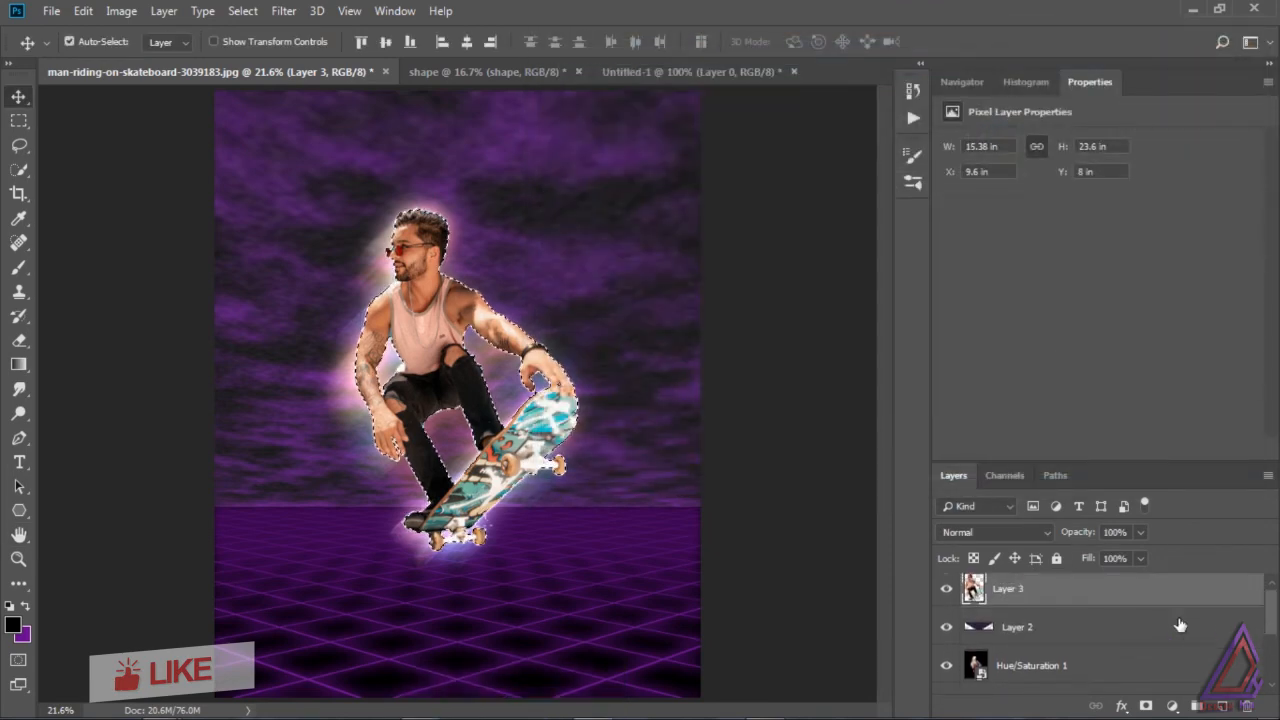
Step: Hide Layer 3, then add a layer mask from the selection to Layer 2 and invert it to clear the clouds from the skateboarder
{"action": "left_click", "coordinate": [1034, 630]}
{"action": "left_click", "coordinate": [946, 589]}
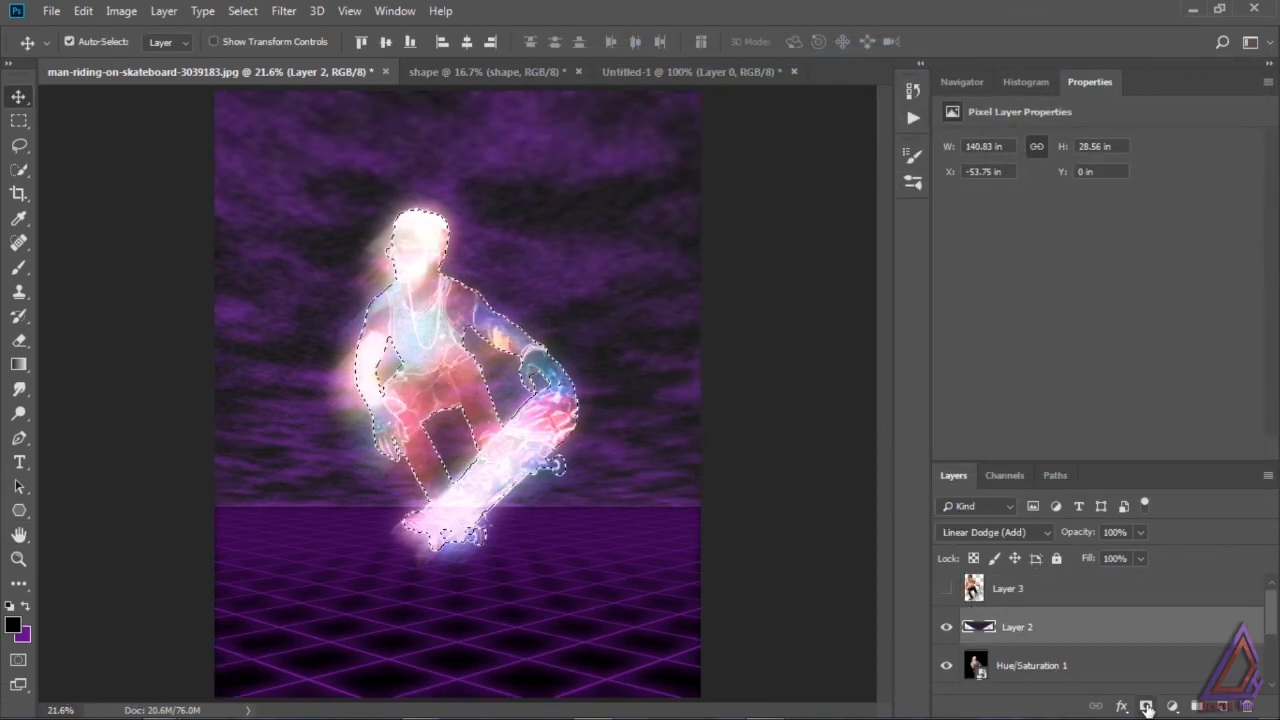
{"action": "left_click", "coordinate": [1146, 705]}
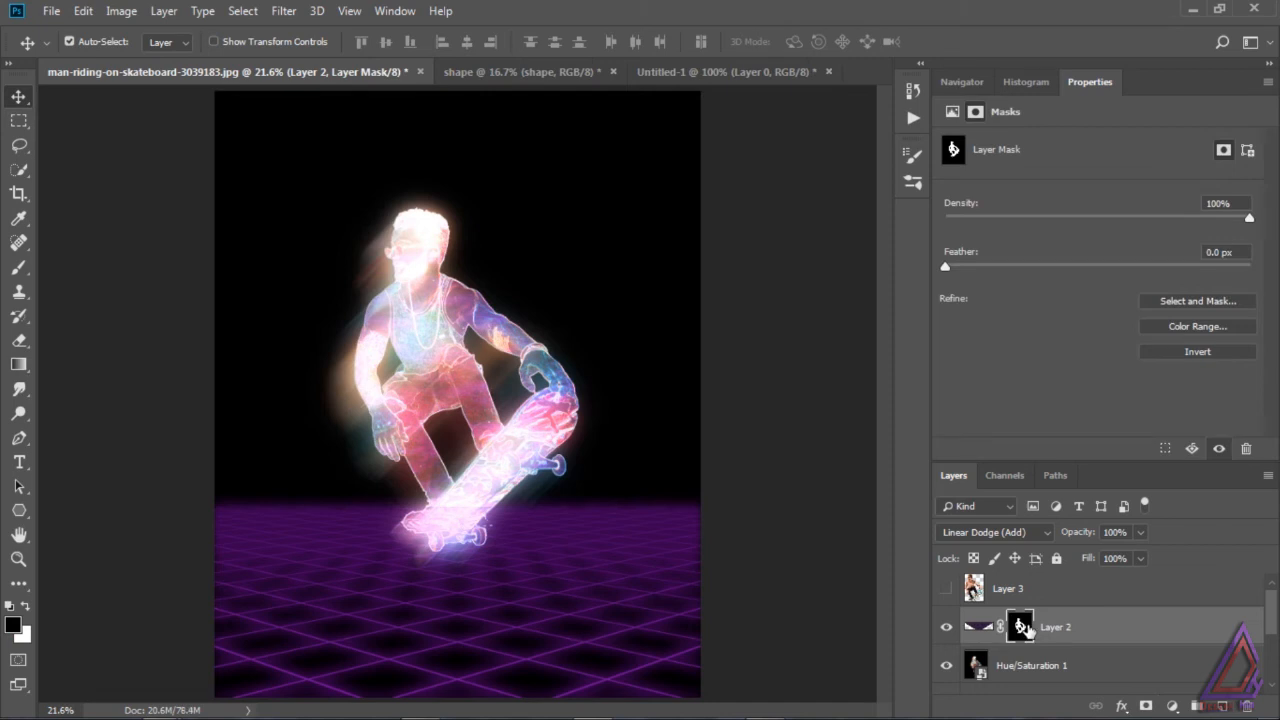
{"action": "left_click", "coordinate": [1189, 356]}
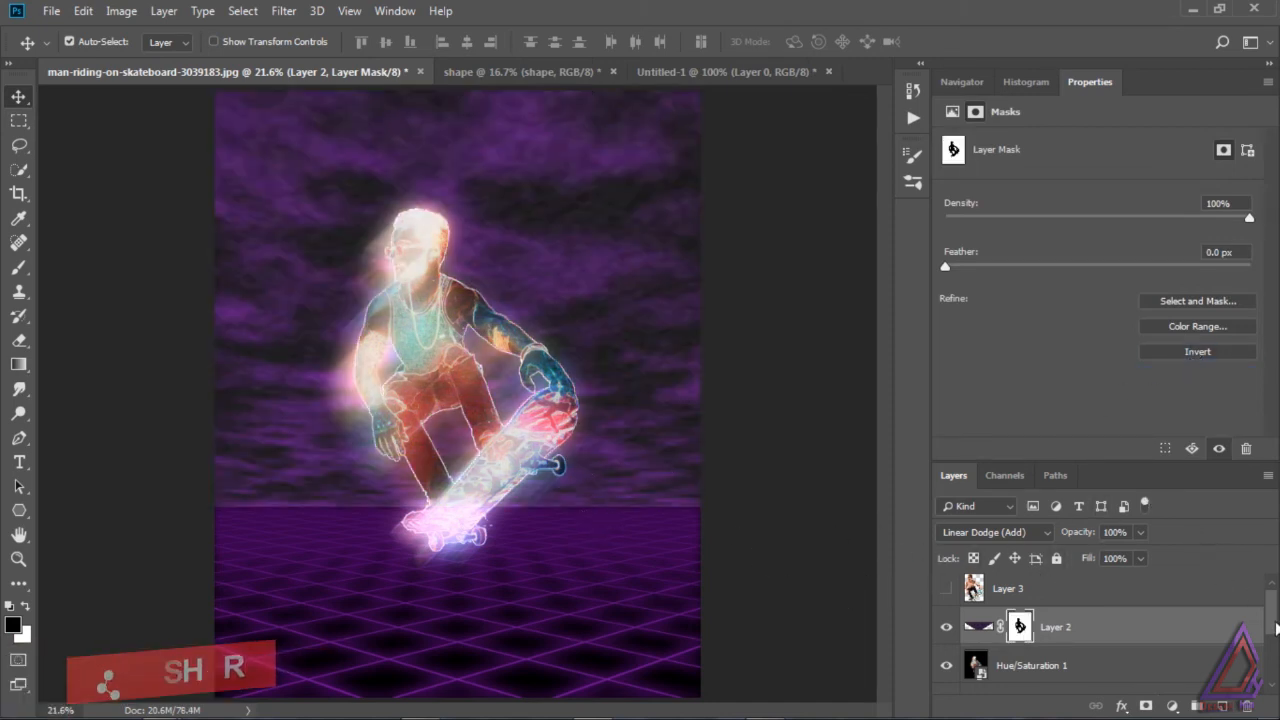
Step: Mask the skateboarder's shape out of the Pattern Fill 1 grid, using the selection from Layer 2's mask and inverting the new mask as needed
{"action": "left_click_drag", "start_coordinate": [1277, 625], "coordinate": [1275, 687]}
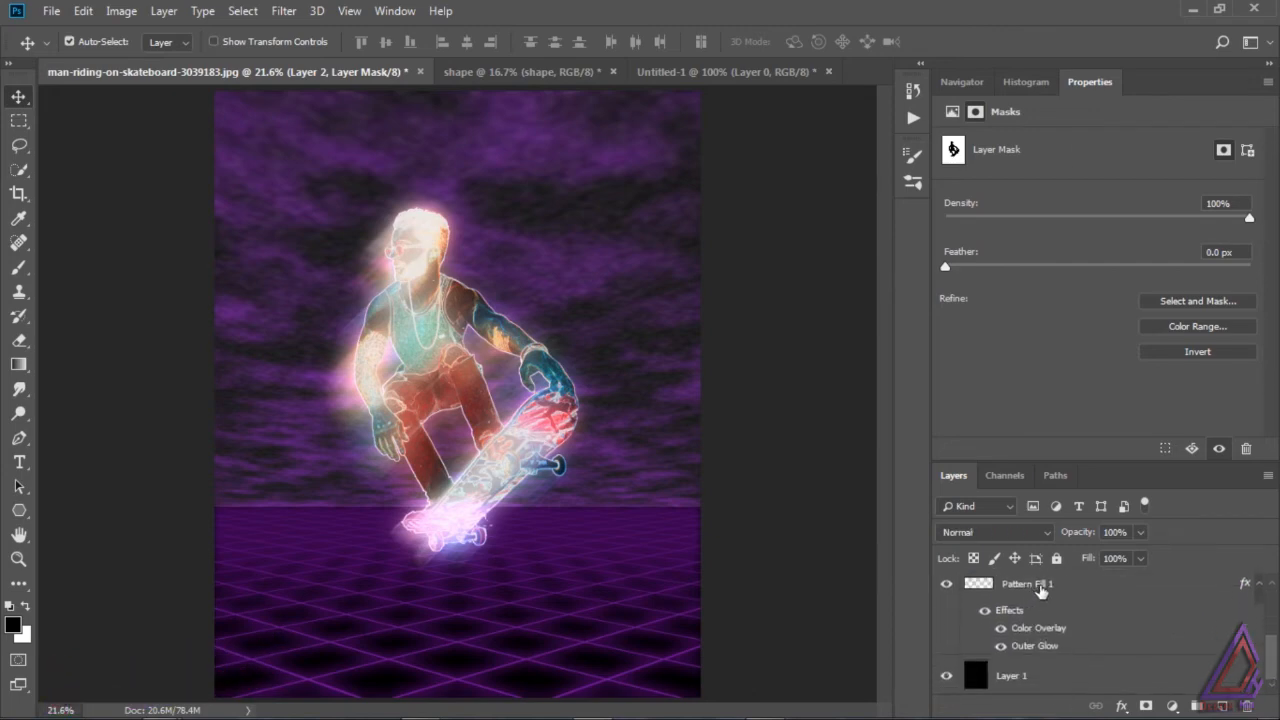
{"action": "left_click", "coordinate": [1040, 590]}
{"action": "left_click_drag", "start_coordinate": [1268, 657], "coordinate": [1277, 585]}
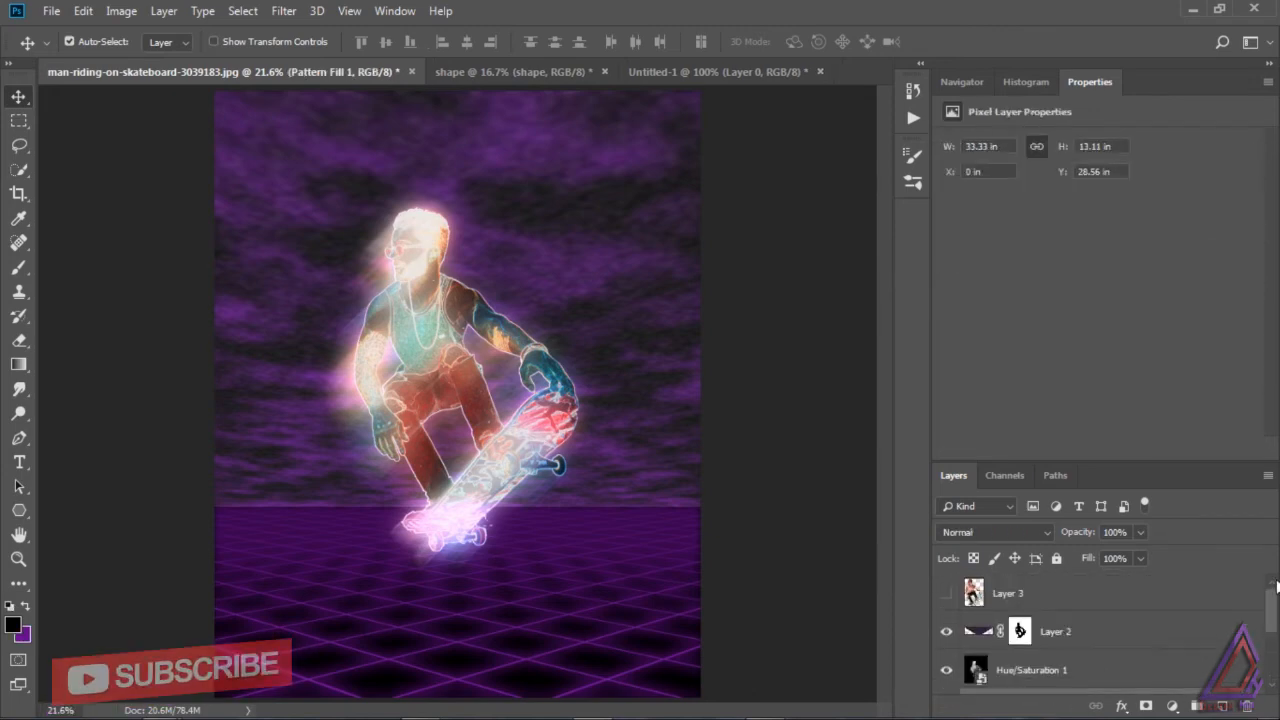
{"action": "left_click", "coordinate": [1021, 631], "text": "ctrl"}
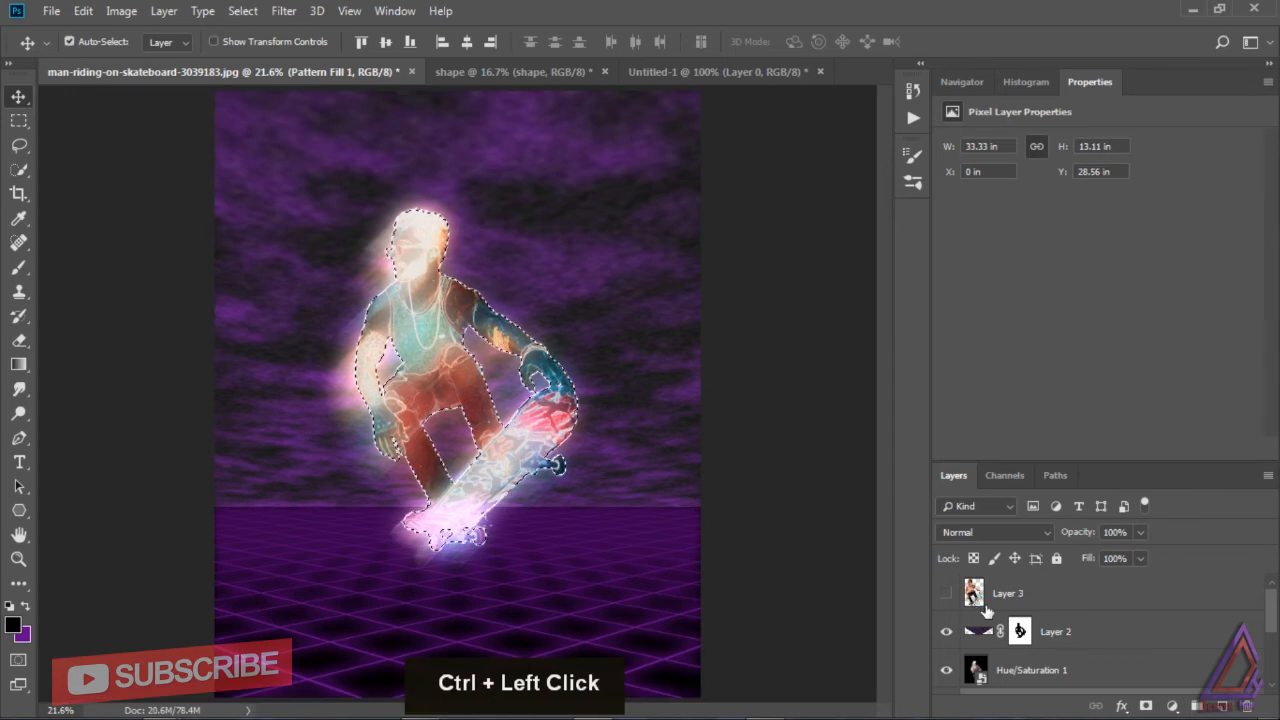
{"action": "scroll", "coordinate": [1237, 636], "scroll_direction": "down", "scroll_amount": 3}
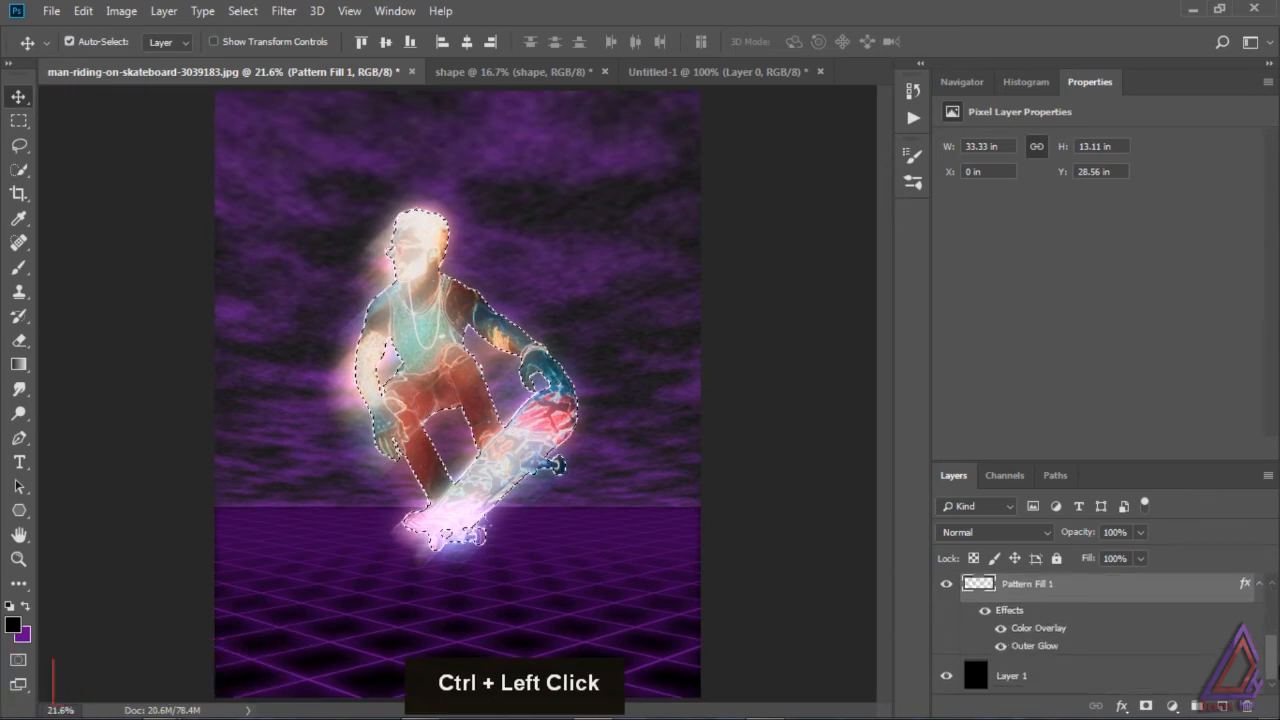
{"action": "left_click", "coordinate": [1145, 705]}
{"action": "left_click", "coordinate": [1198, 352]}
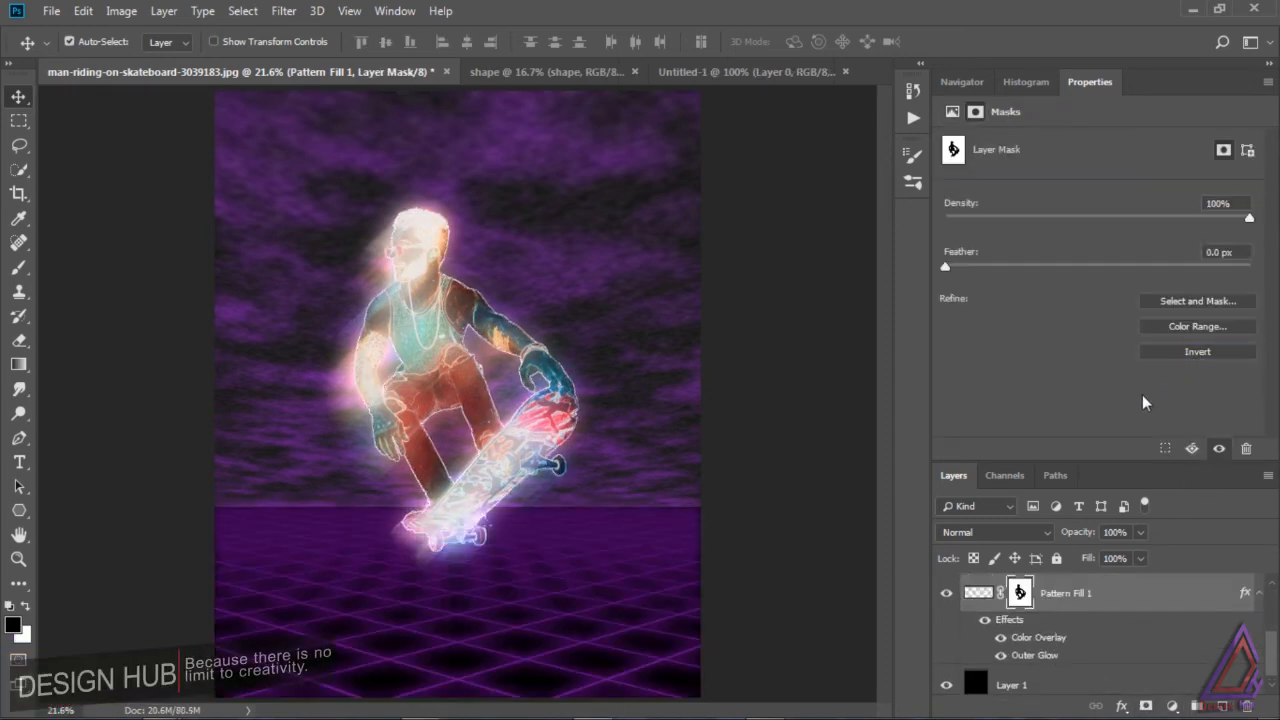
{"action": "left_click", "coordinate": [835, 540]}
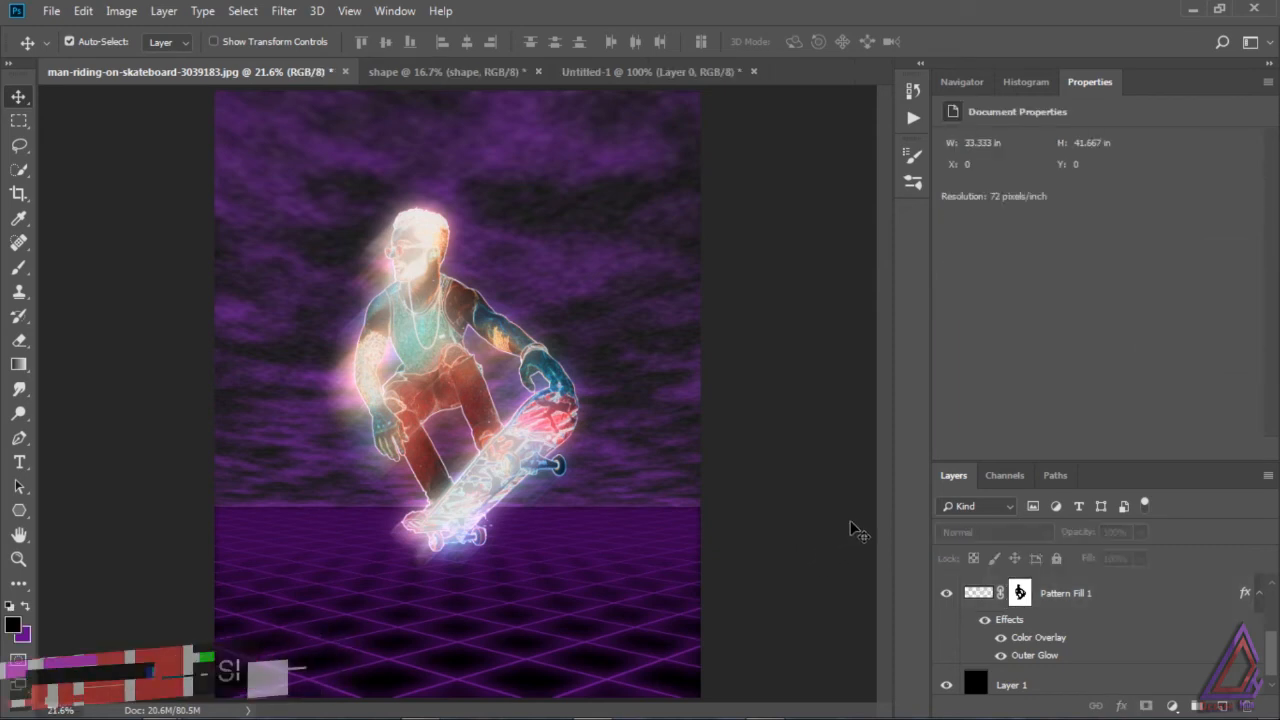
Step: Duplicate the Hue/Saturation 1 layer and rename the original below the copy as reflection
{"action": "scroll", "coordinate": [1050, 650], "scroll_direction": "up", "scroll_amount": 3}
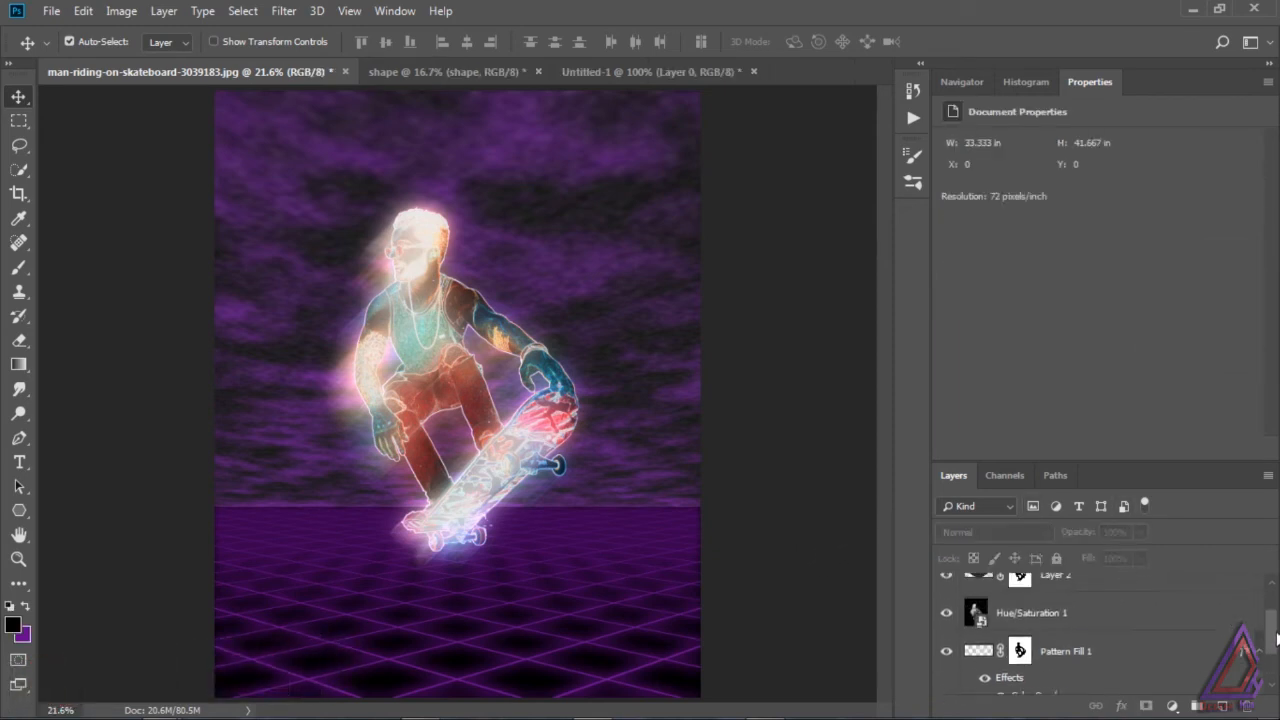
{"action": "left_click", "coordinate": [1052, 662]}
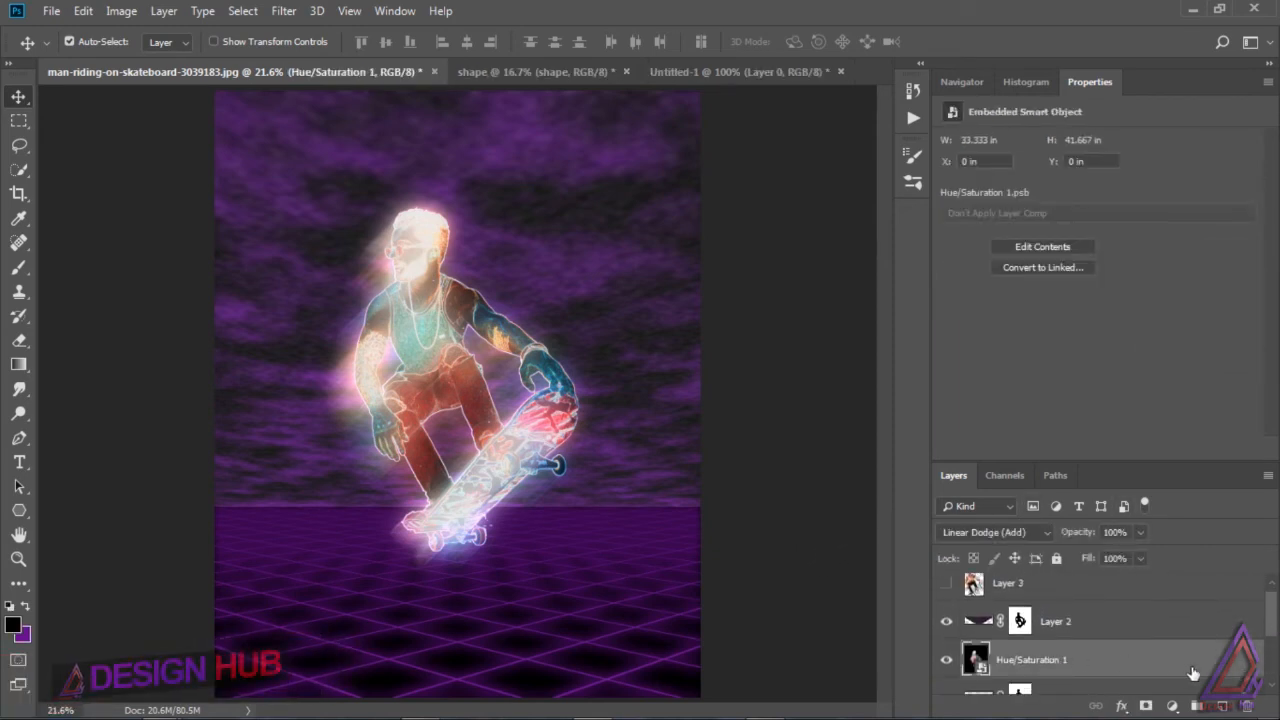
{"action": "left_click_drag", "start_coordinate": [1200, 667], "coordinate": [1221, 706]}
{"action": "scroll", "coordinate": [1271, 622], "scroll_direction": "down", "scroll_amount": 2}
{"action": "left_click", "coordinate": [1052, 613]}
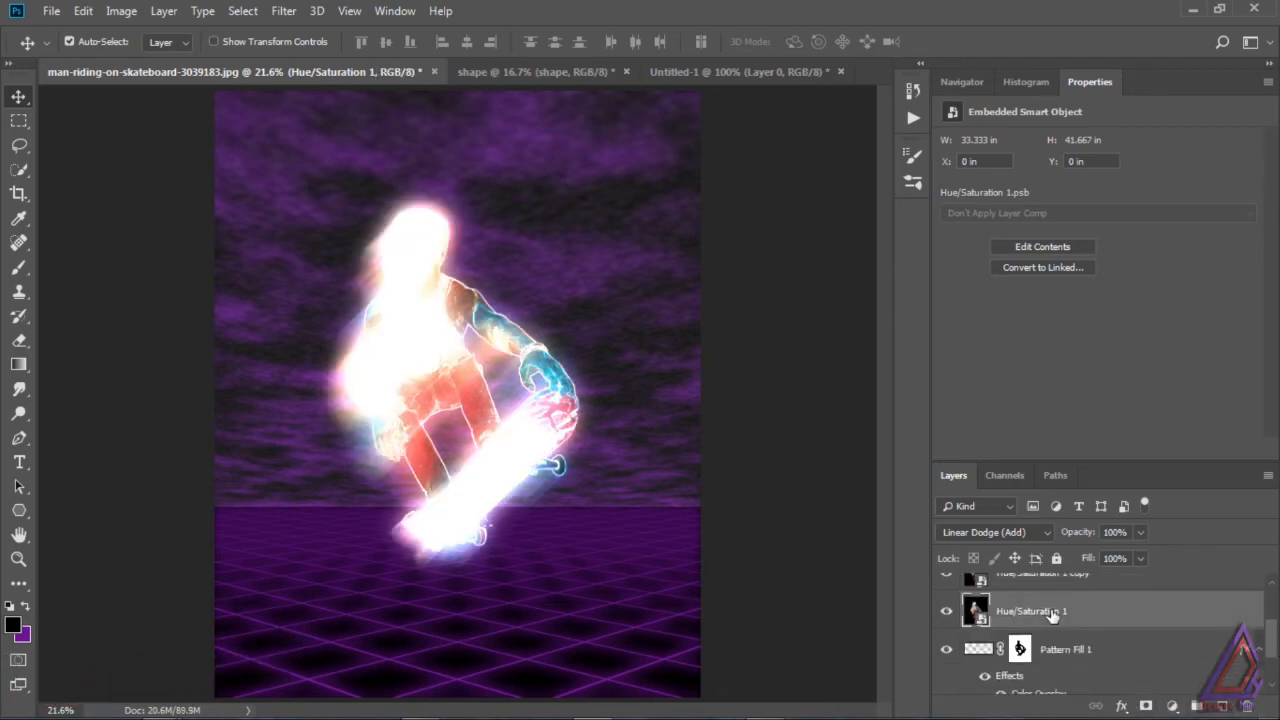
{"action": "type", "text": "reflection"}
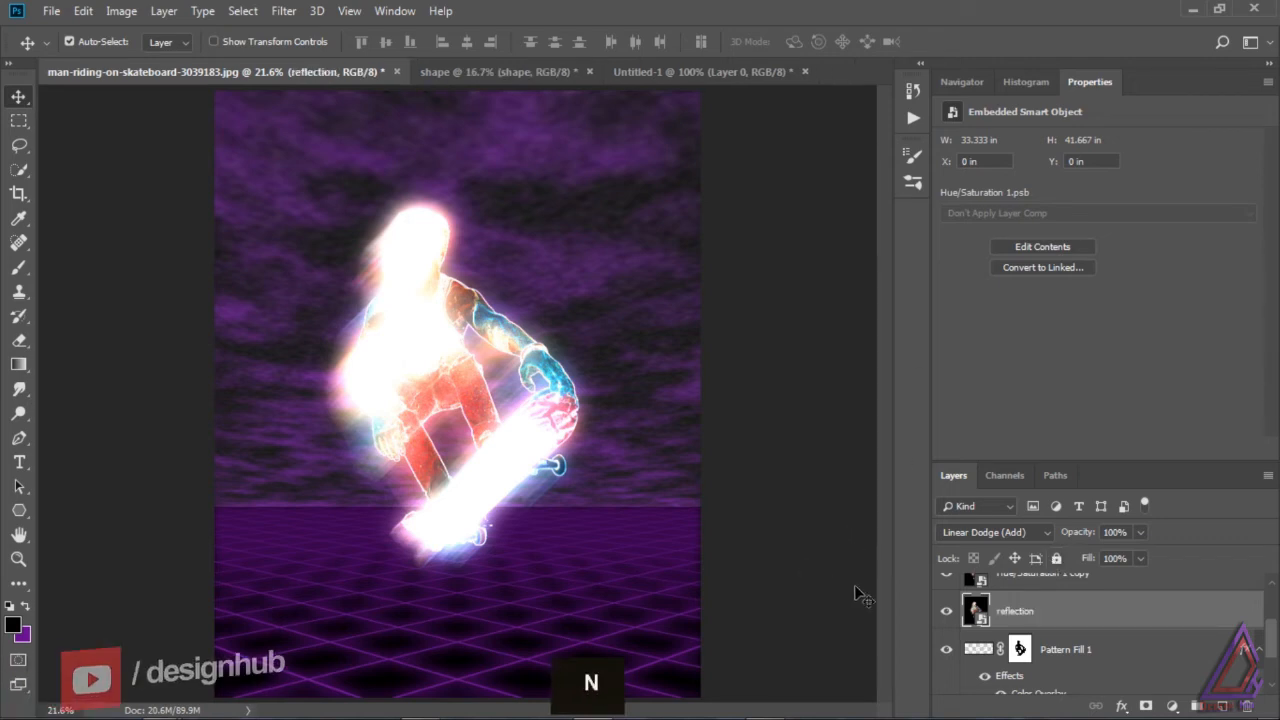
{"action": "key", "text": "Return"}
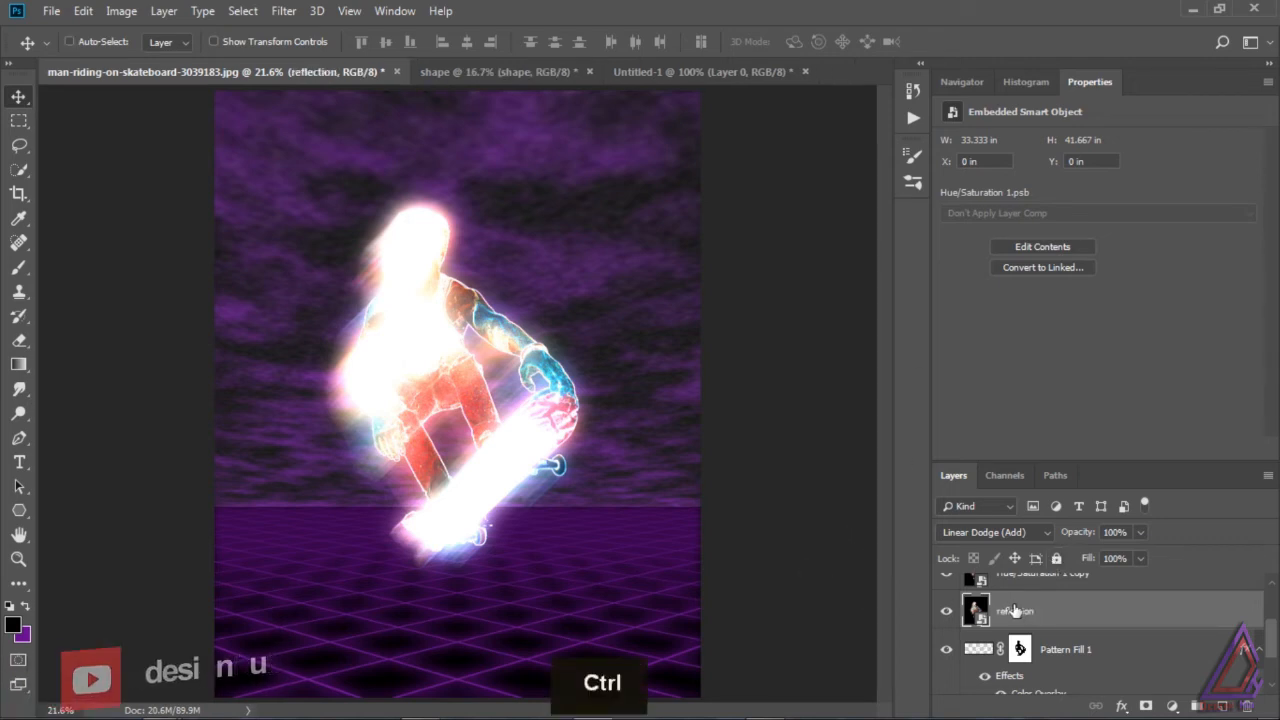
Step: Flip the reflection layer vertically, move it below the skateboard onto the grid floor and rotate it to about 168.65°
{"action": "key", "text": "ctrl+t"}
{"action": "right_click", "coordinate": [580, 447]}
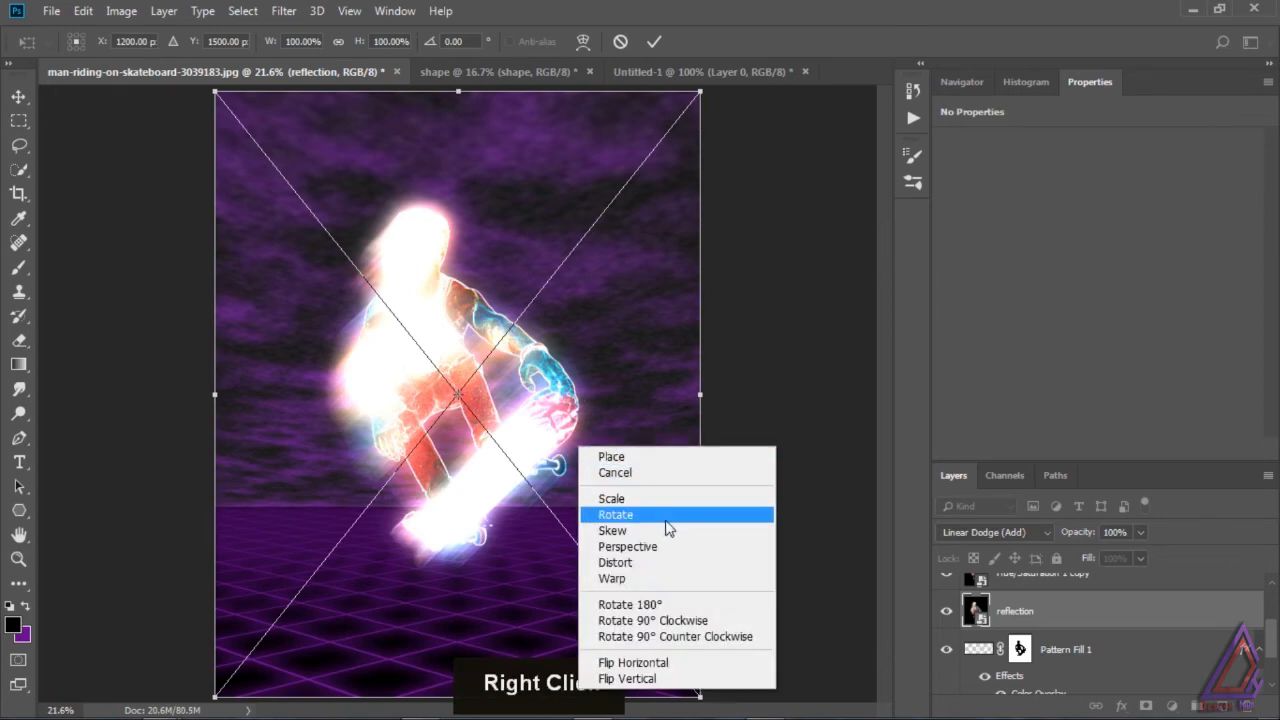
{"action": "left_click", "coordinate": [650, 679]}
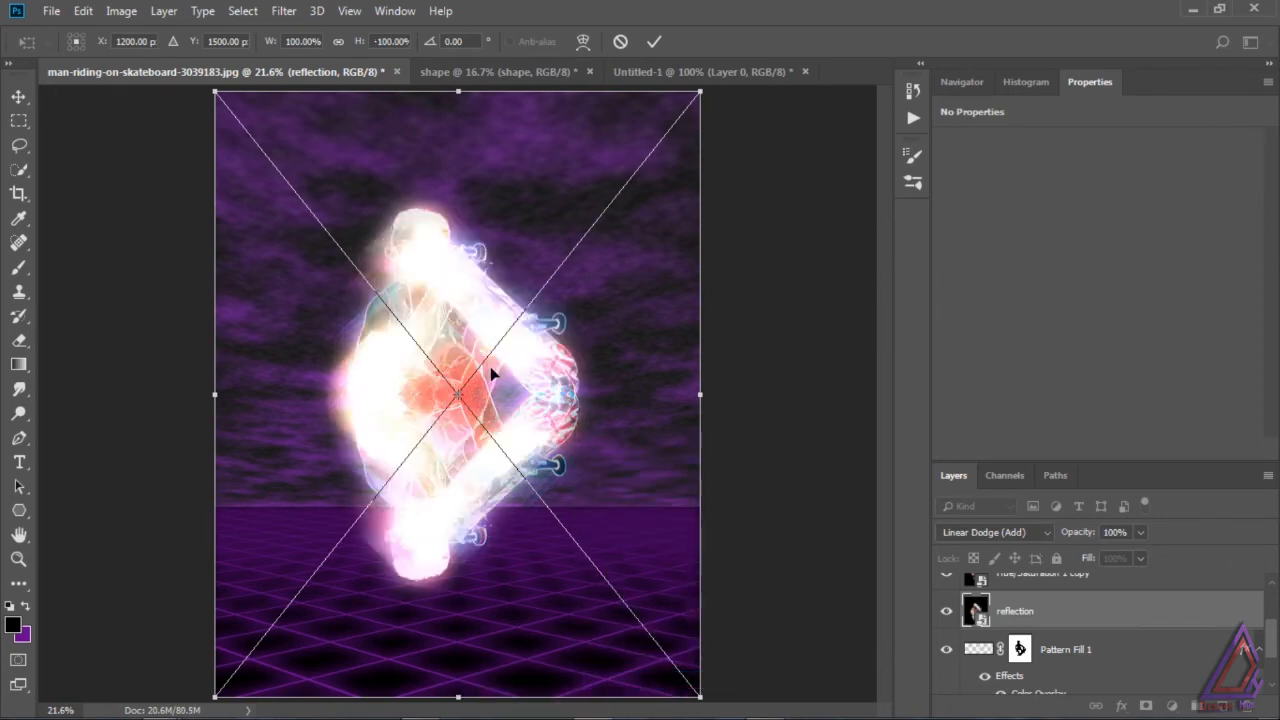
{"action": "left_click_drag", "start_coordinate": [420, 516], "coordinate": [466, 674]}
{"action": "left_click_drag", "start_coordinate": [482, 472], "coordinate": [467, 606]}
{"action": "left_click_drag", "start_coordinate": [724, 409], "coordinate": [705, 290]}
{"action": "mouse_move", "coordinate": [553, 685]}
{"action": "left_mouse_down"}
{"action": "mouse_move", "coordinate": [585, 678]}
{"action": "mouse_move", "coordinate": [580, 668]}
{"action": "mouse_move", "coordinate": [576, 685]}
{"action": "left_mouse_up"}
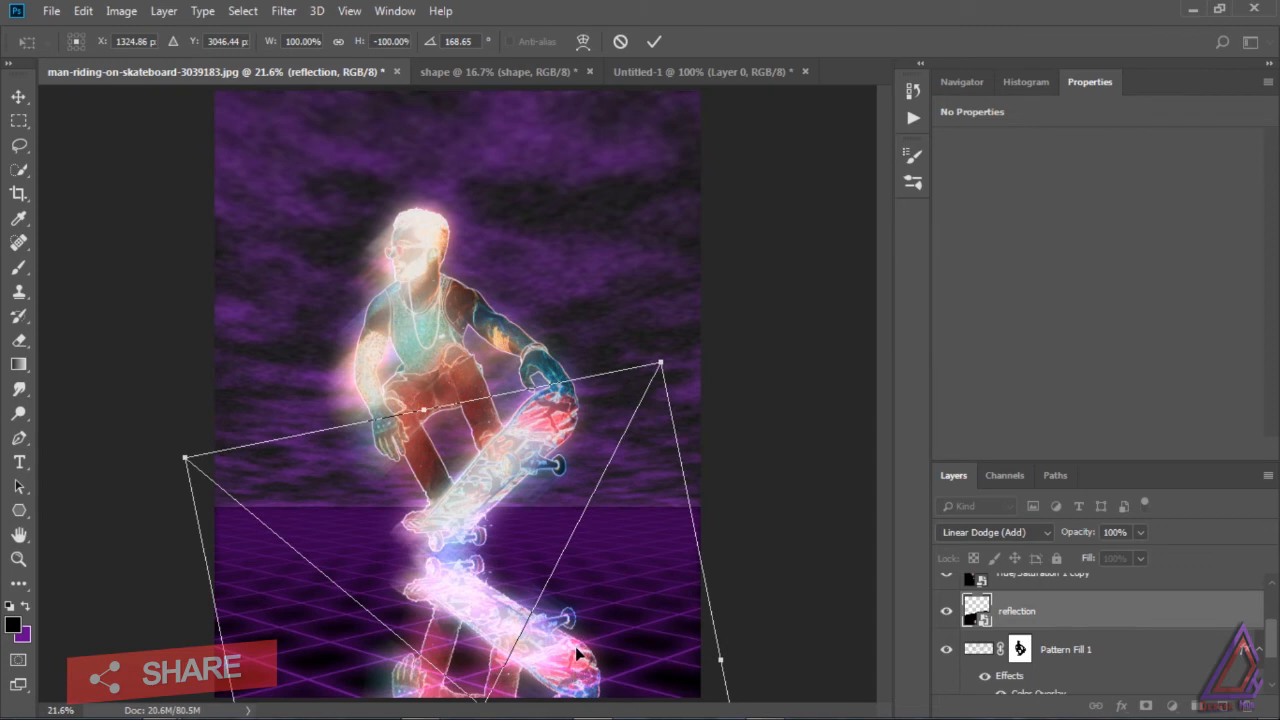
{"action": "key", "text": "Up"}
{"action": "key", "text": "Up"}
{"action": "key", "text": "Up"}
{"action": "key", "text": "Up"}
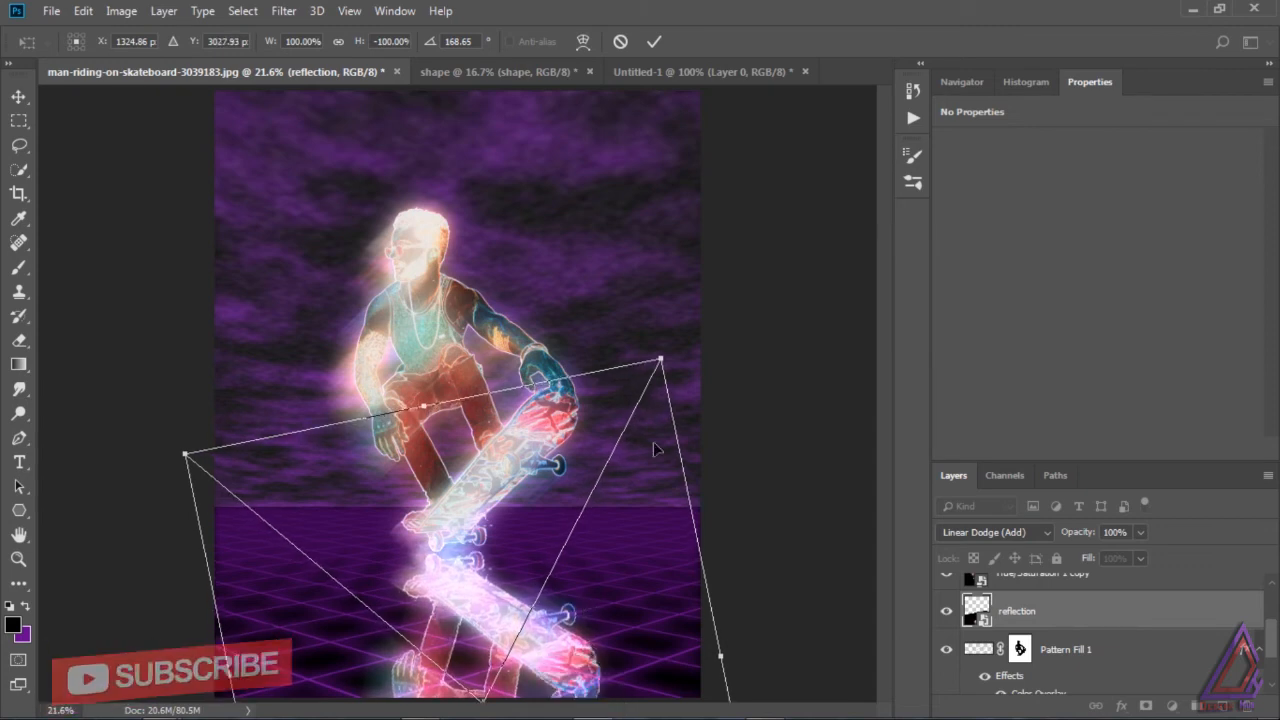
Step: Rotate the flipped reflection to about -176°, reposition it under the skateboard and apply the transform
{"action": "left_click_drag", "start_coordinate": [670, 332], "coordinate": [770, 410]}
{"action": "left_click_drag", "start_coordinate": [515, 612], "coordinate": [473, 621]}
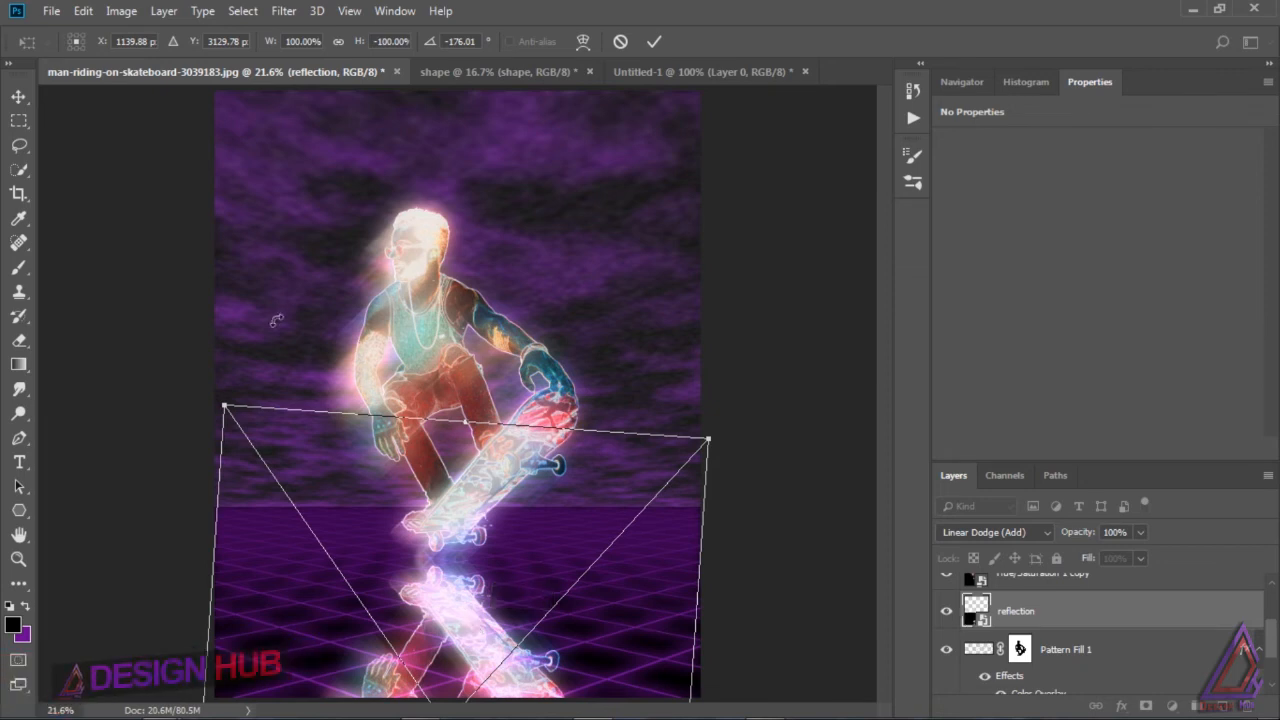
{"action": "left_click", "coordinate": [18, 96]}
{"action": "left_click", "coordinate": [553, 280]}
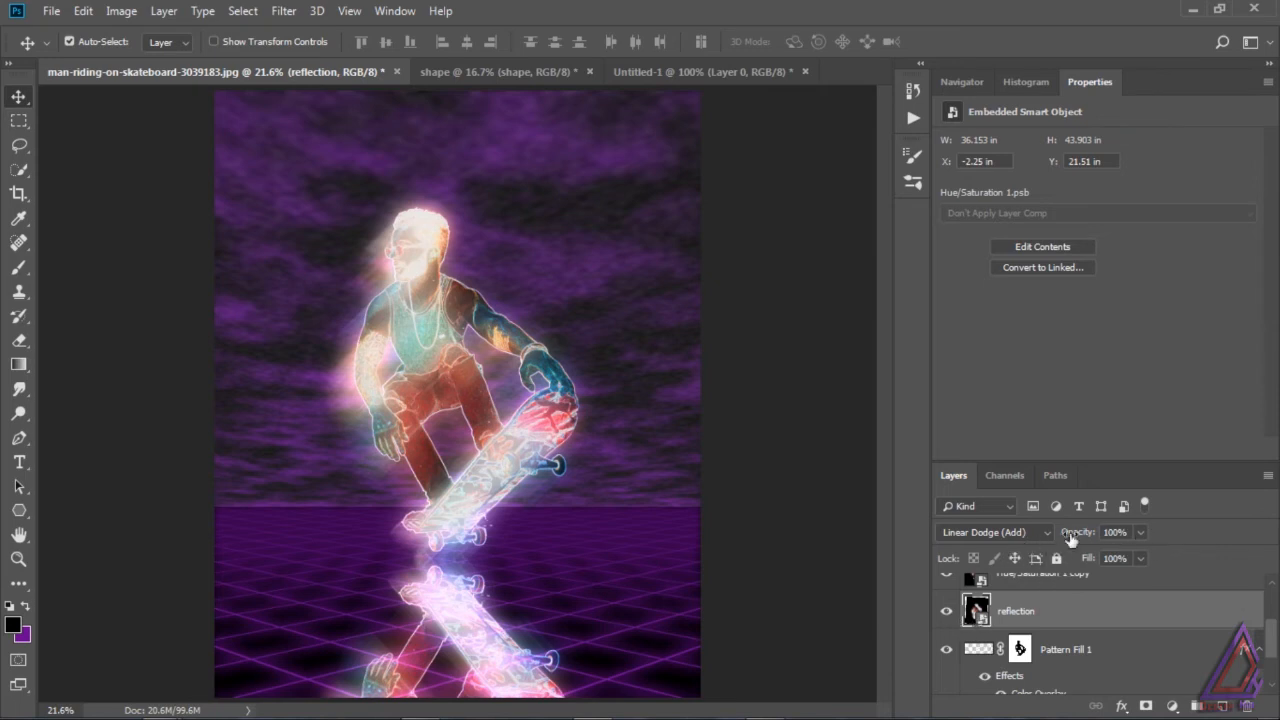
Step: Lower the reflection layer's fill to 82% and apply a Gaussian Blur with a radius of about 3.6 pixels
{"action": "left_click", "coordinate": [1140, 558]}
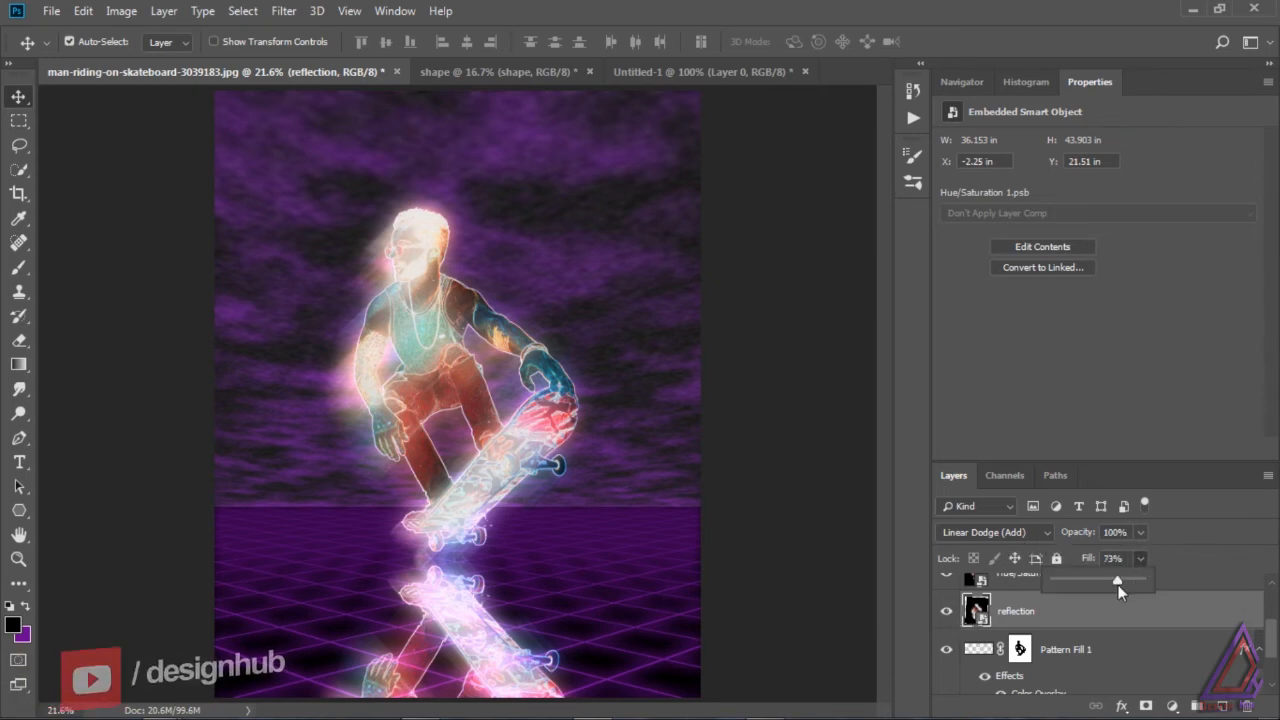
{"action": "left_click_drag", "start_coordinate": [1105, 581], "coordinate": [1126, 579]}
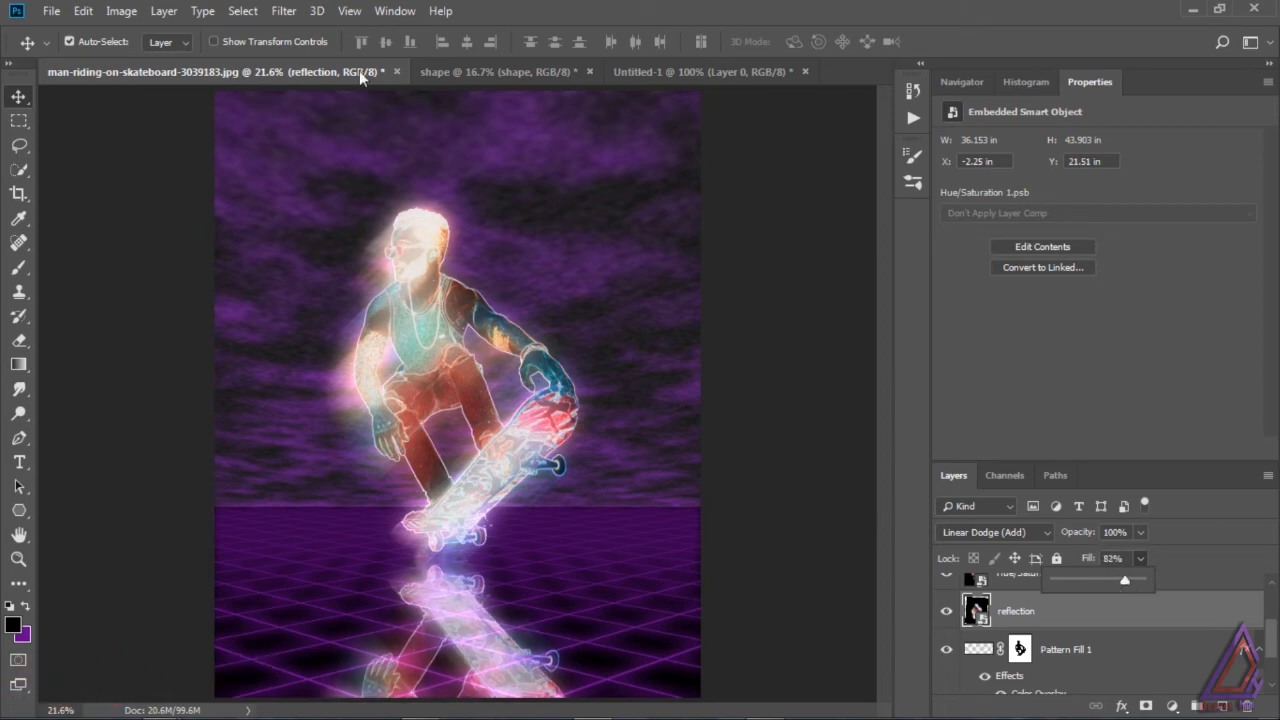
{"action": "left_click", "coordinate": [284, 11]}
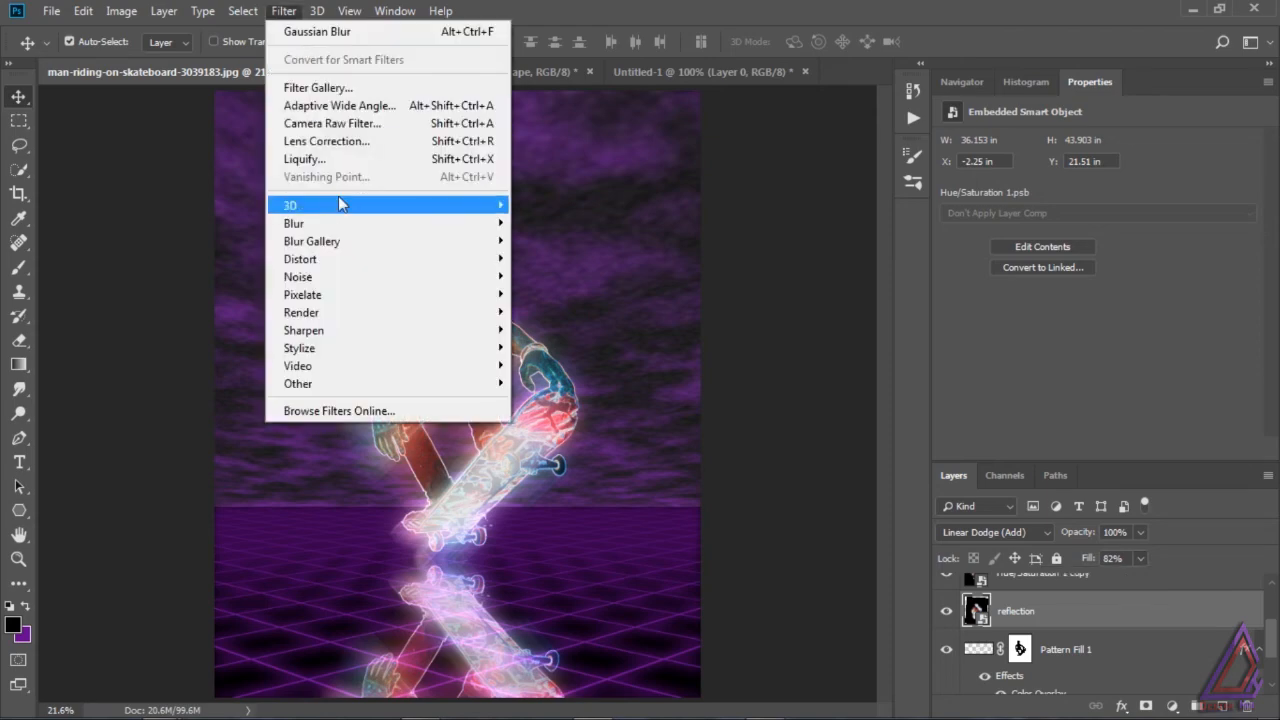
{"action": "mouse_move", "coordinate": [324, 224]}
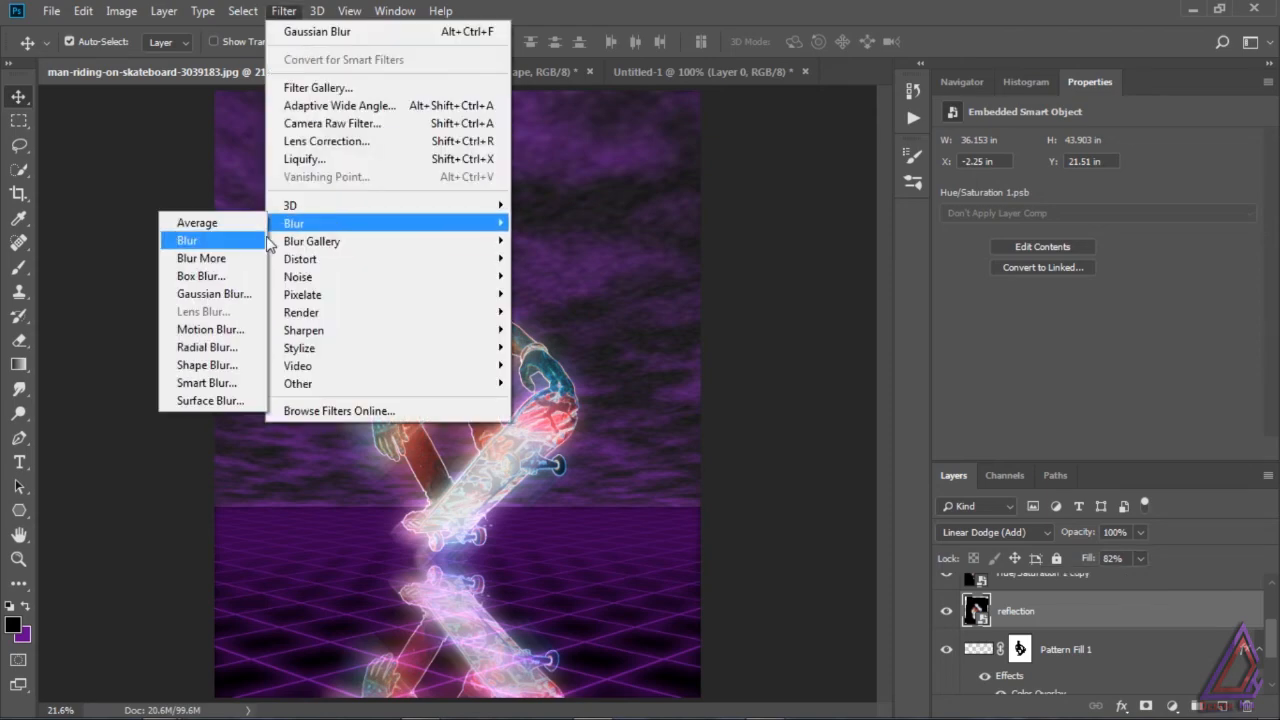
{"action": "left_click", "coordinate": [241, 295]}
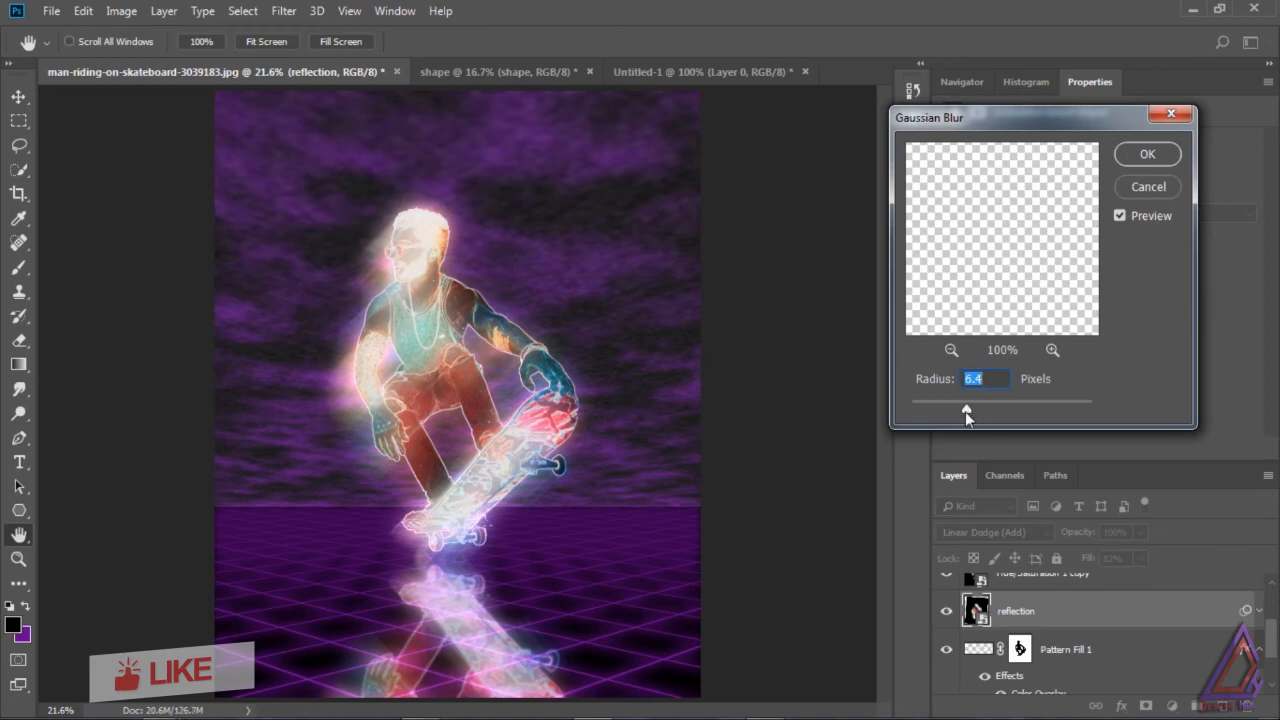
{"action": "left_click_drag", "start_coordinate": [965, 411], "coordinate": [941, 412]}
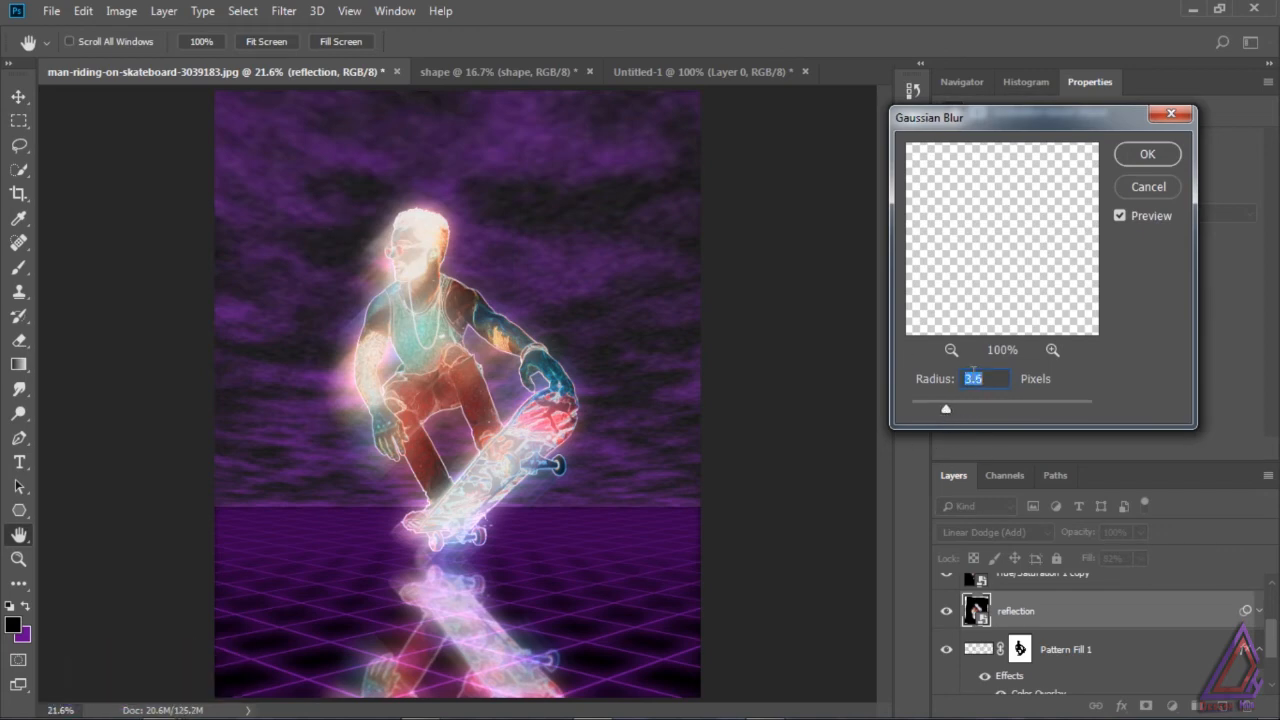
{"action": "left_click", "coordinate": [1140, 155]}
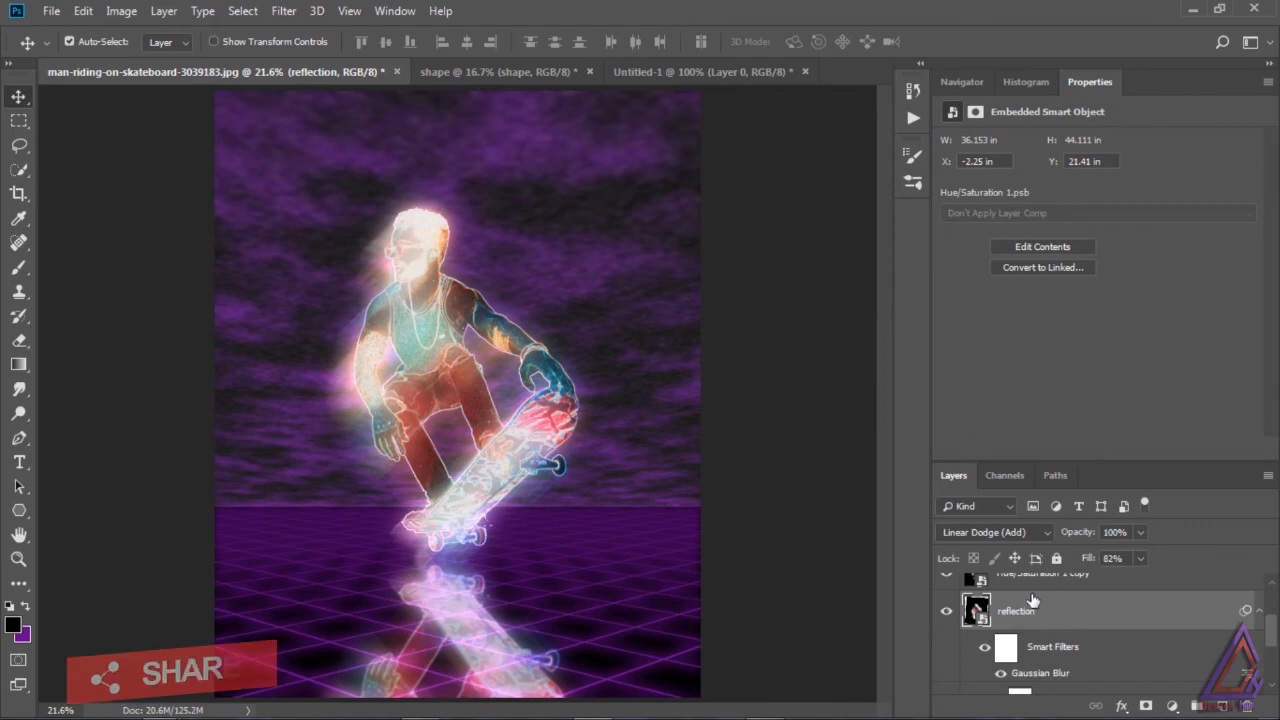
Step: Add a Levels adjustment clipped to the reflection layer, with black input 14, midtone 1.04 and white output 216
{"action": "left_click", "coordinate": [1174, 707]}
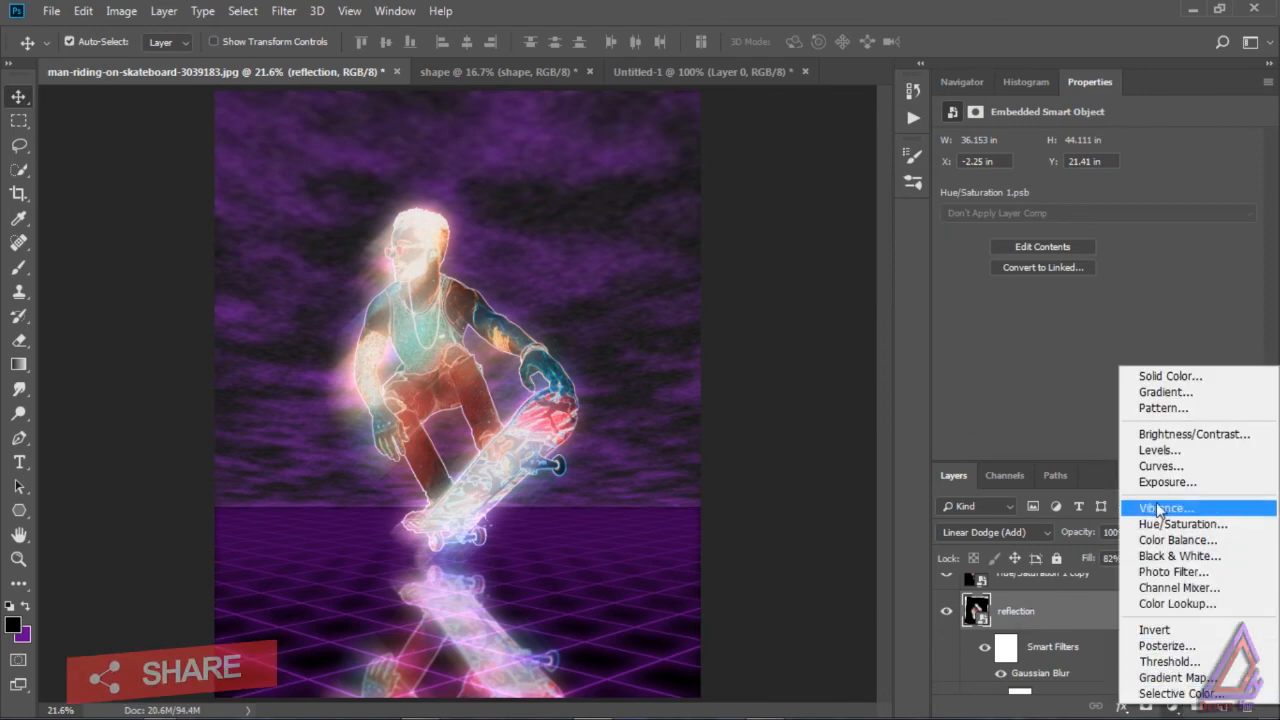
{"action": "left_click", "coordinate": [1155, 450]}
{"action": "left_click", "coordinate": [1137, 449]}
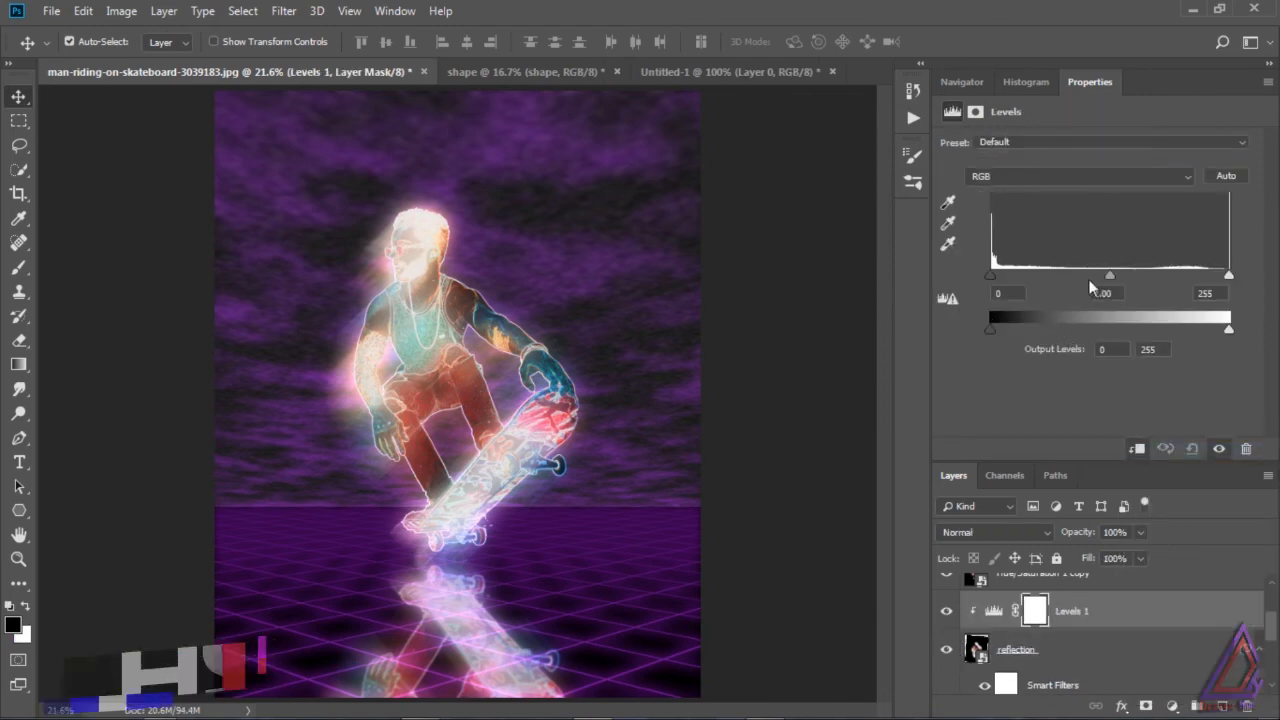
{"action": "left_click_drag", "start_coordinate": [992, 277], "coordinate": [1008, 282]}
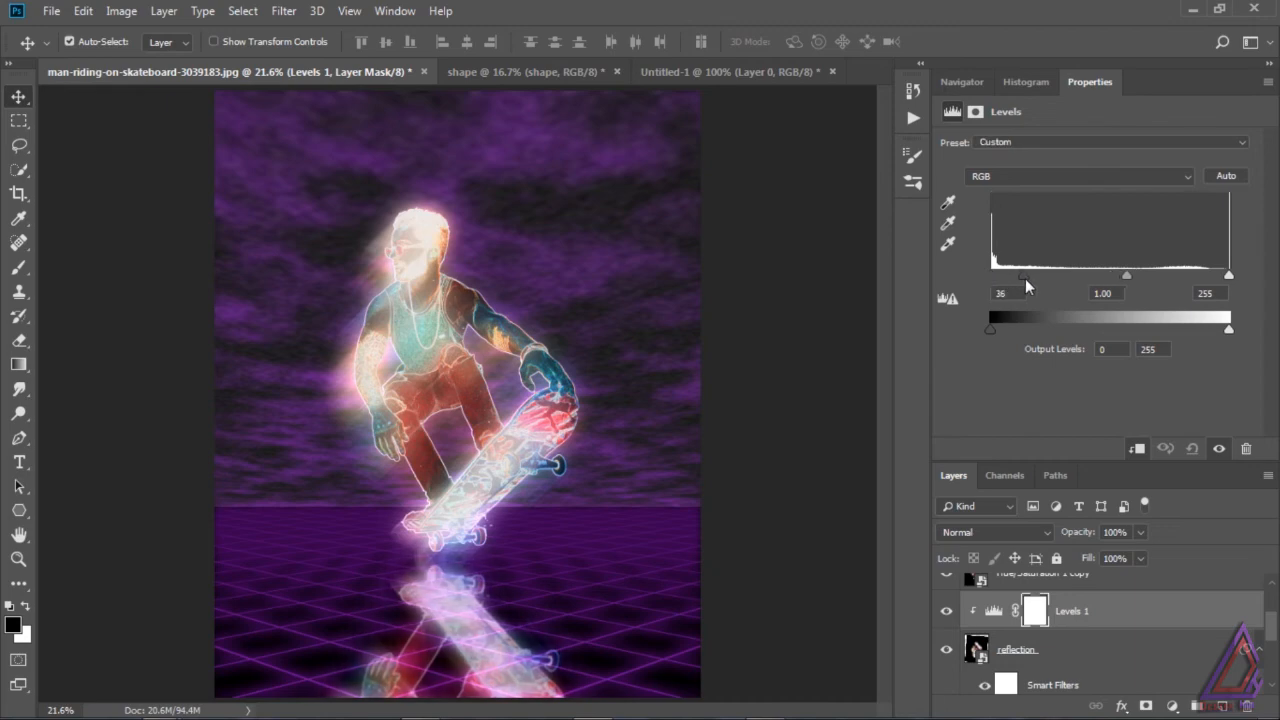
{"action": "mouse_move", "coordinate": [1110, 277]}
{"action": "left_mouse_down"}
{"action": "mouse_move", "coordinate": [1142, 277]}
{"action": "mouse_move", "coordinate": [1113, 277]}
{"action": "left_mouse_up"}
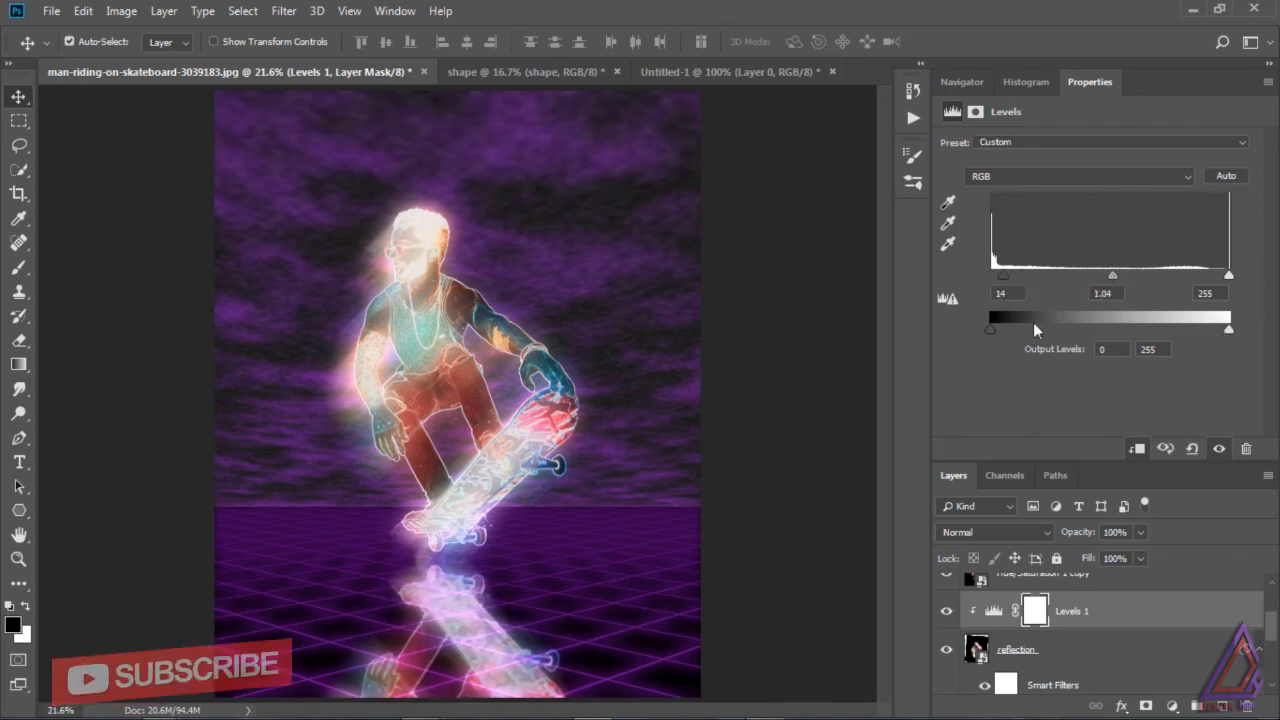
{"action": "left_click_drag", "start_coordinate": [1229, 330], "coordinate": [1190, 338]}
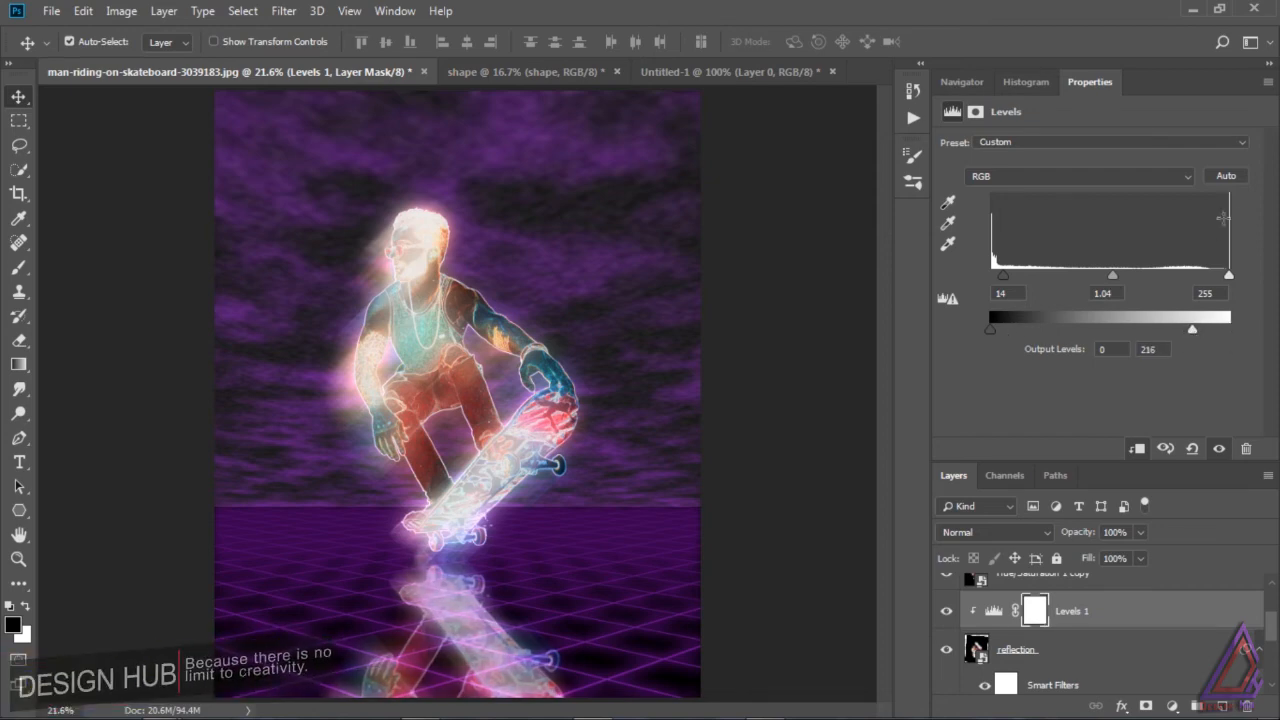
Step: Reopen the reflection layer's Gaussian Blur smart filter and increase its radius
{"action": "scroll", "coordinate": [1238, 648], "scroll_direction": "down", "scroll_amount": 3}
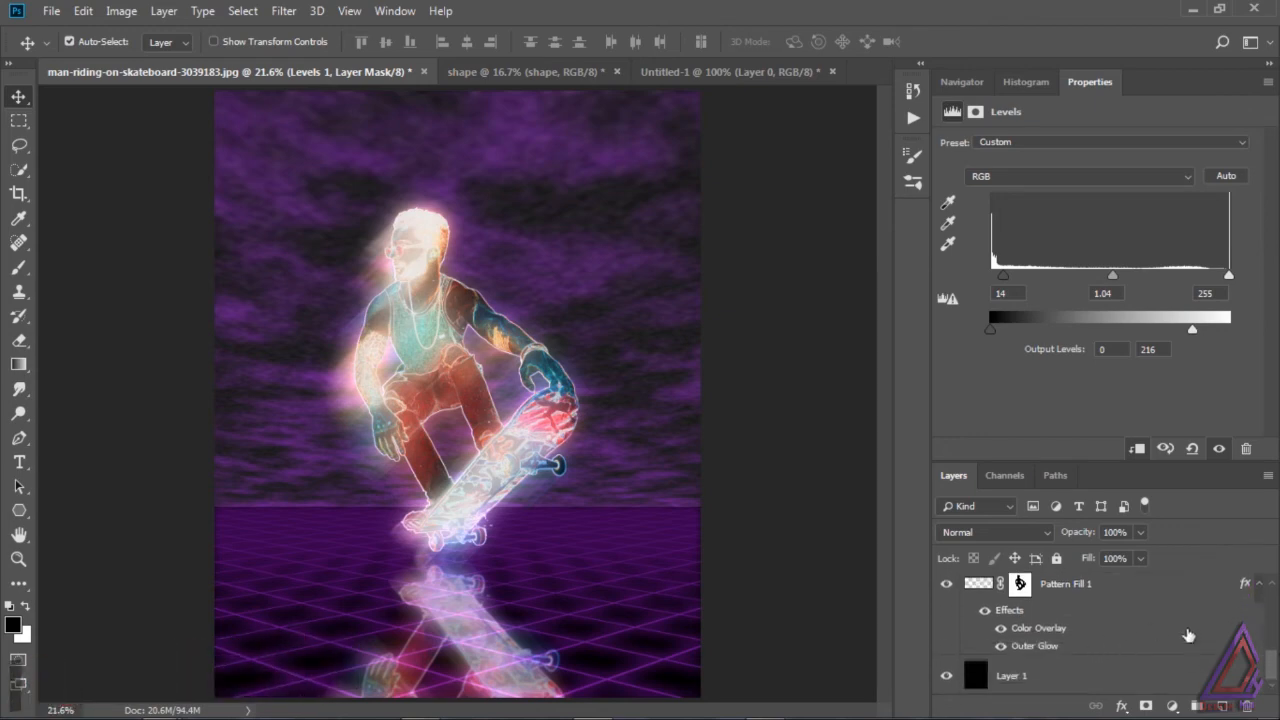
{"action": "scroll", "coordinate": [1226, 646], "scroll_direction": "up", "scroll_amount": 2}
{"action": "double_click", "coordinate": [1226, 646]}
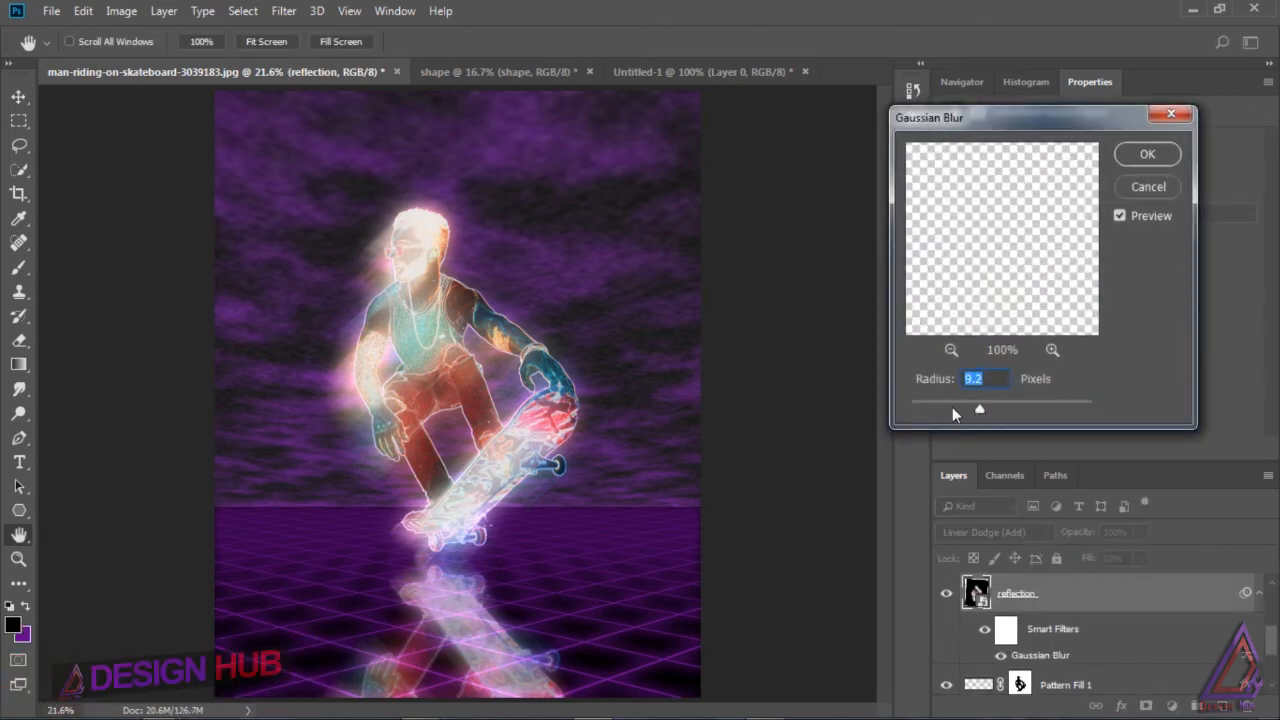
{"action": "left_click_drag", "start_coordinate": [978, 409], "coordinate": [970, 407]}
{"action": "left_click", "coordinate": [1146, 157]}
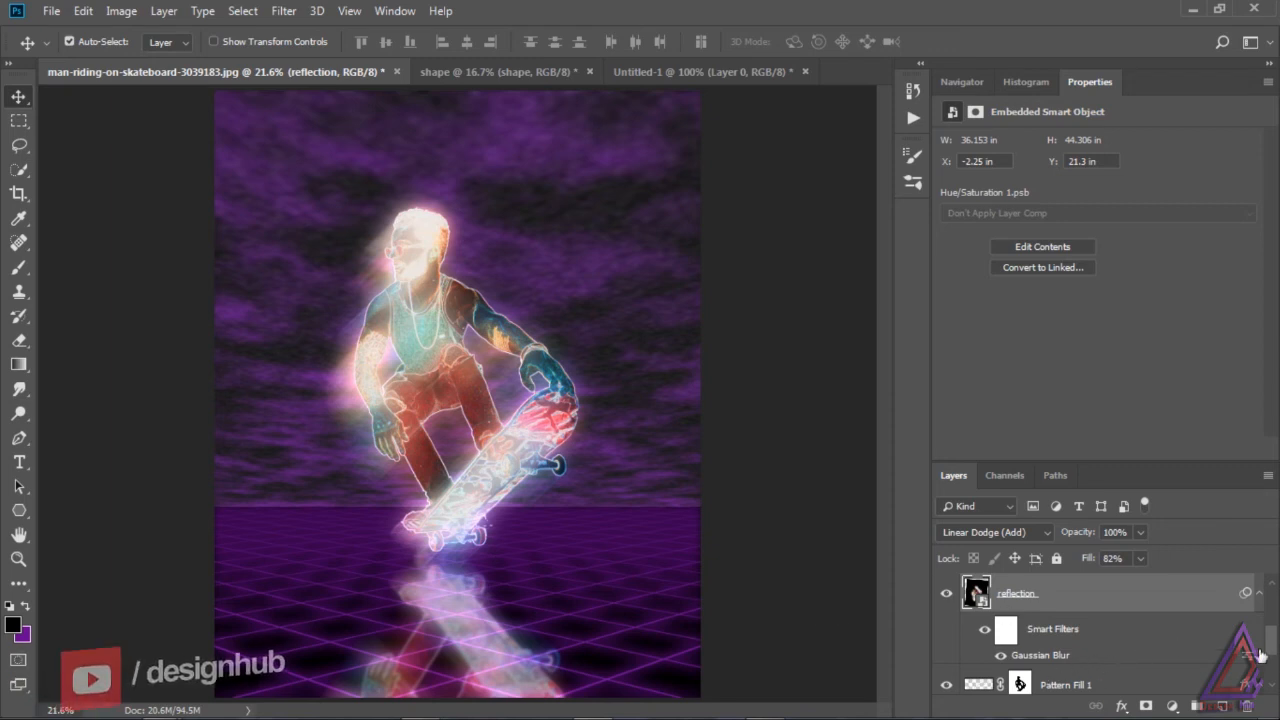
Step: Make Layer 3 with the original skateboarder visible again and place it directly below Layer 2
{"action": "left_click_drag", "start_coordinate": [1270, 642], "coordinate": [1270, 611]}
{"action": "left_click", "coordinate": [946, 595]}
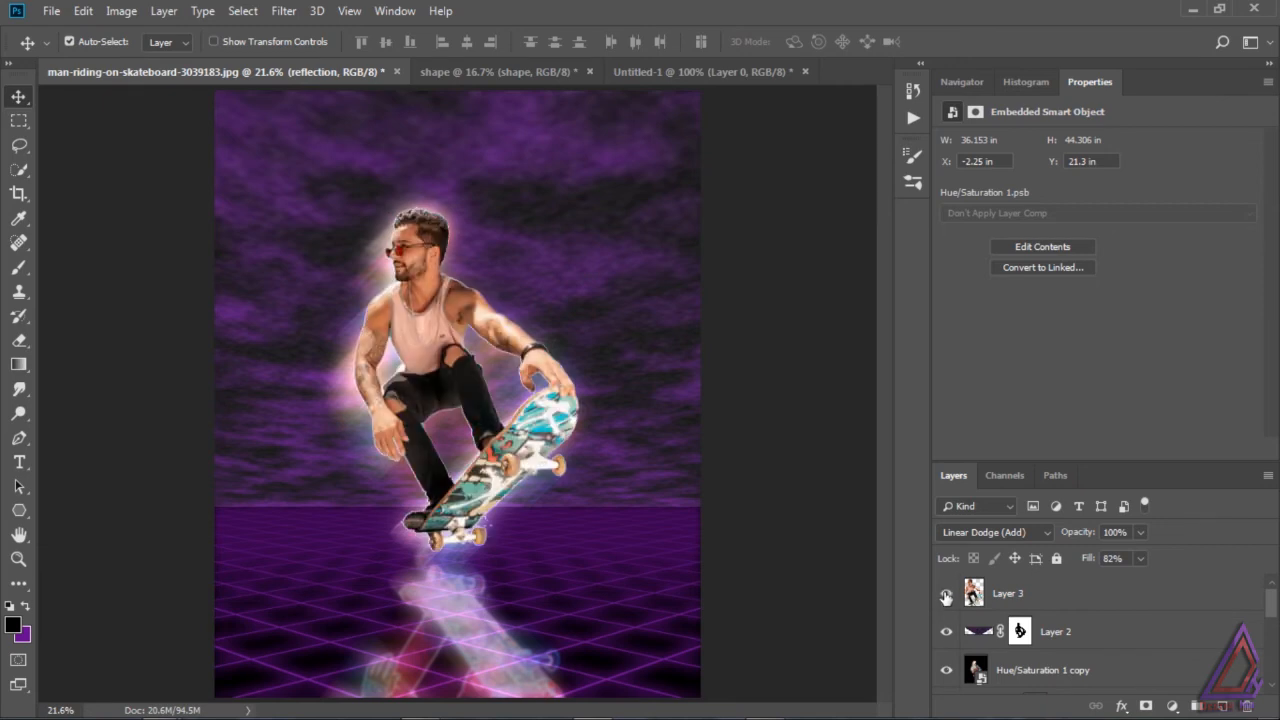
{"action": "left_click", "coordinate": [940, 597]}
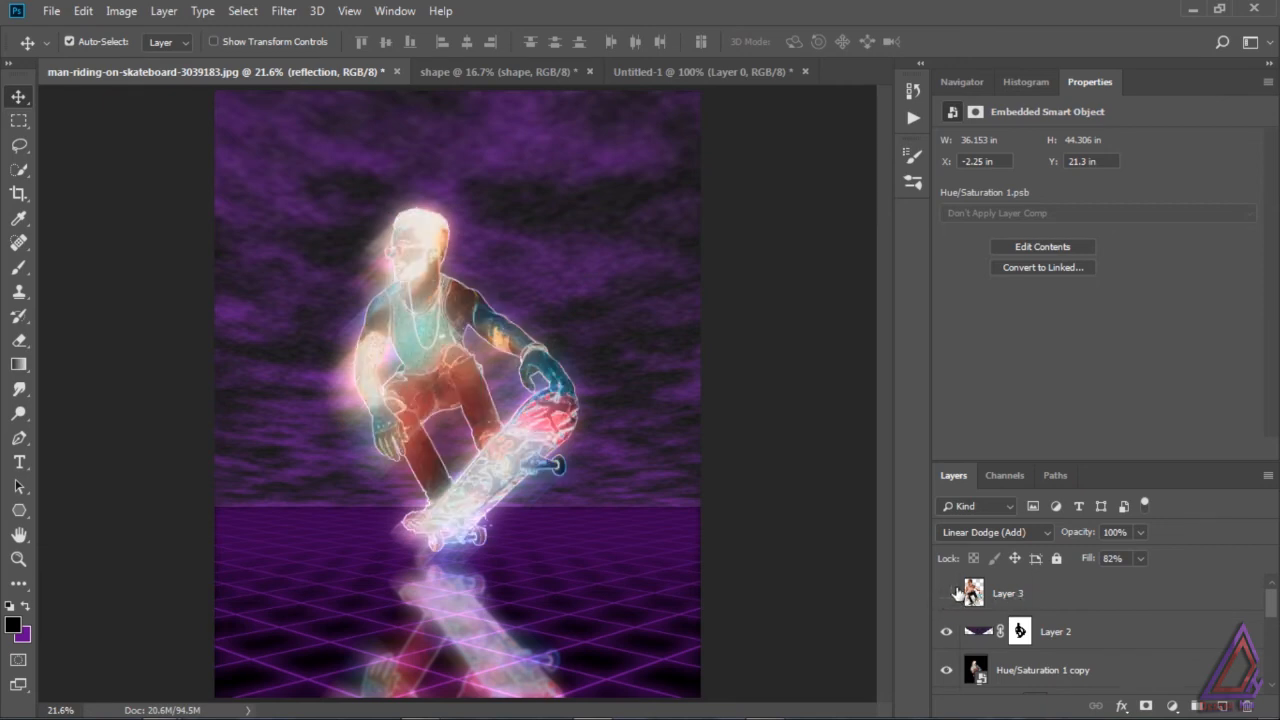
{"action": "left_click", "coordinate": [946, 593]}
{"action": "left_click_drag", "start_coordinate": [1005, 593], "coordinate": [1025, 632]}
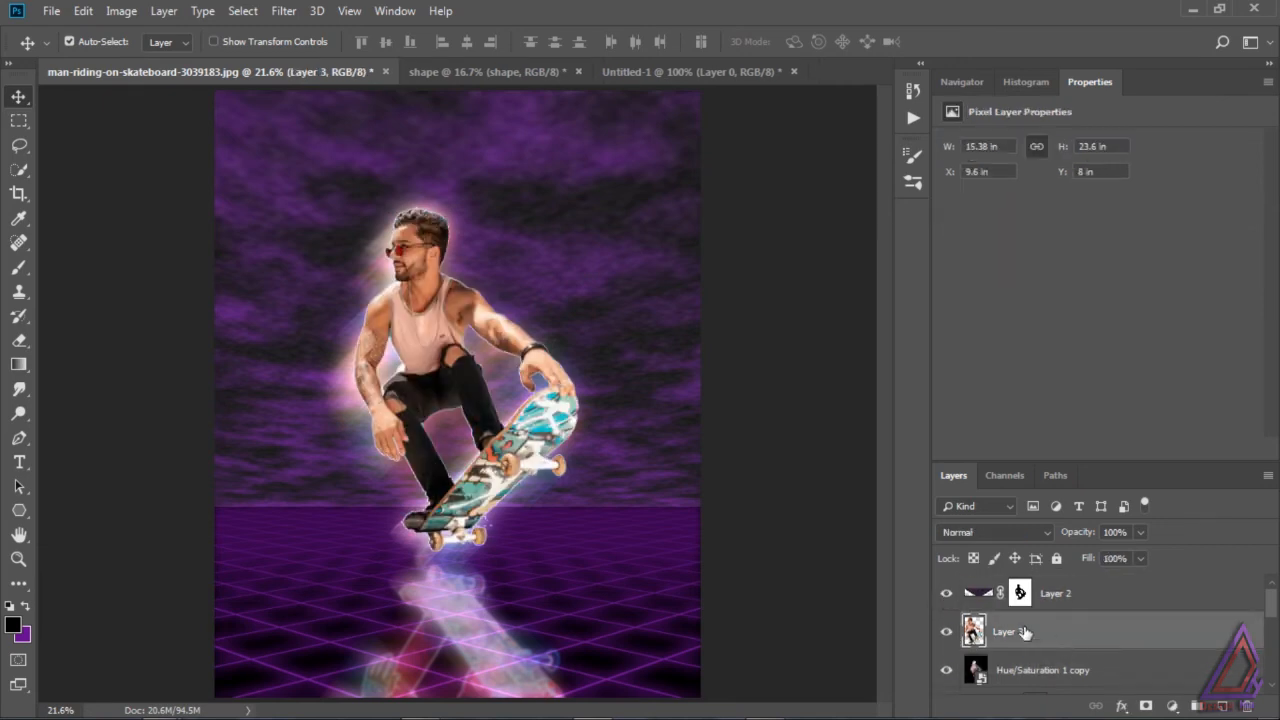
Step: Set Layer 3 to Color Dodge with 11% fill and compare the image with and without it
{"action": "left_click", "coordinate": [1015, 530]}
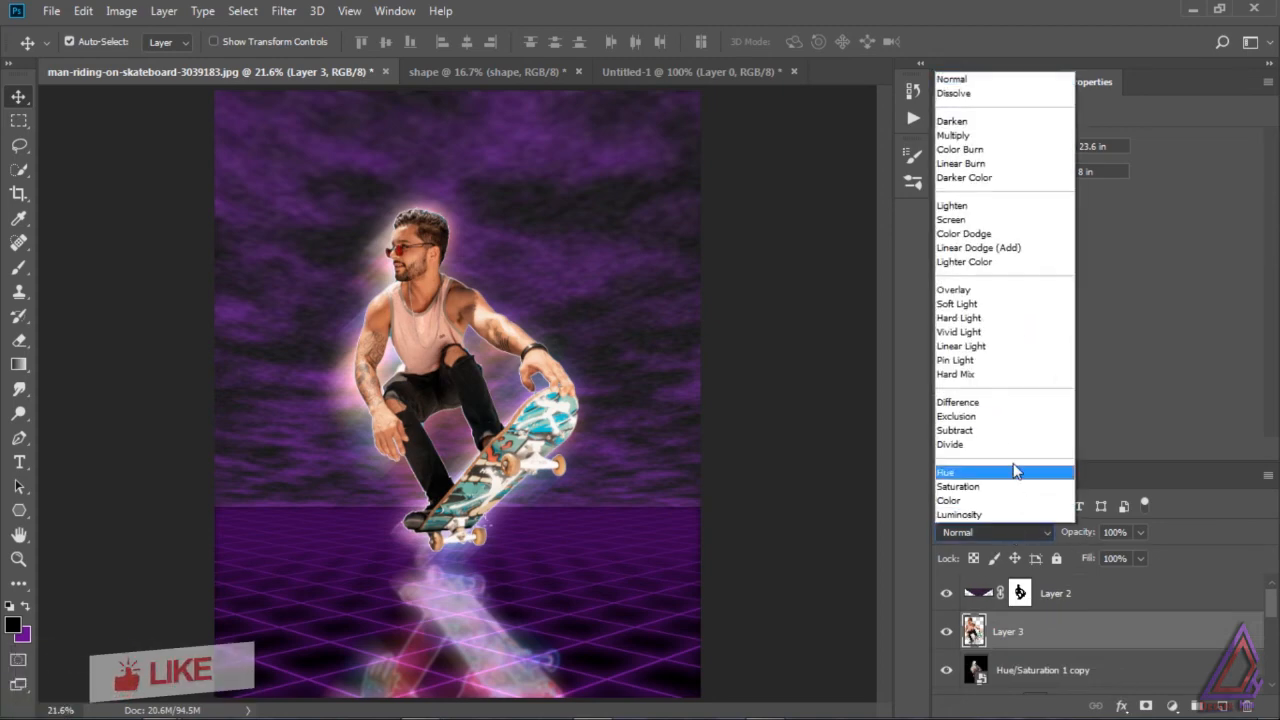
{"action": "left_click", "coordinate": [988, 233]}
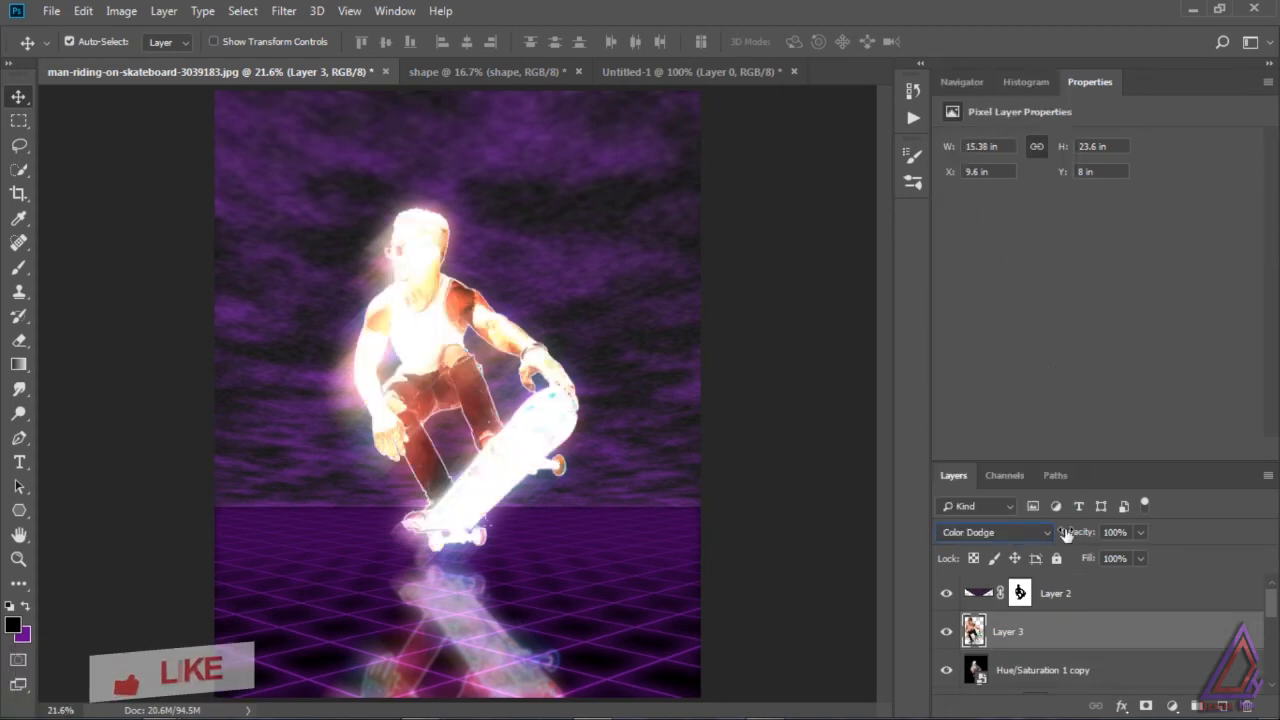
{"action": "left_click", "coordinate": [1141, 557]}
{"action": "left_click_drag", "start_coordinate": [1135, 577], "coordinate": [1072, 580]}
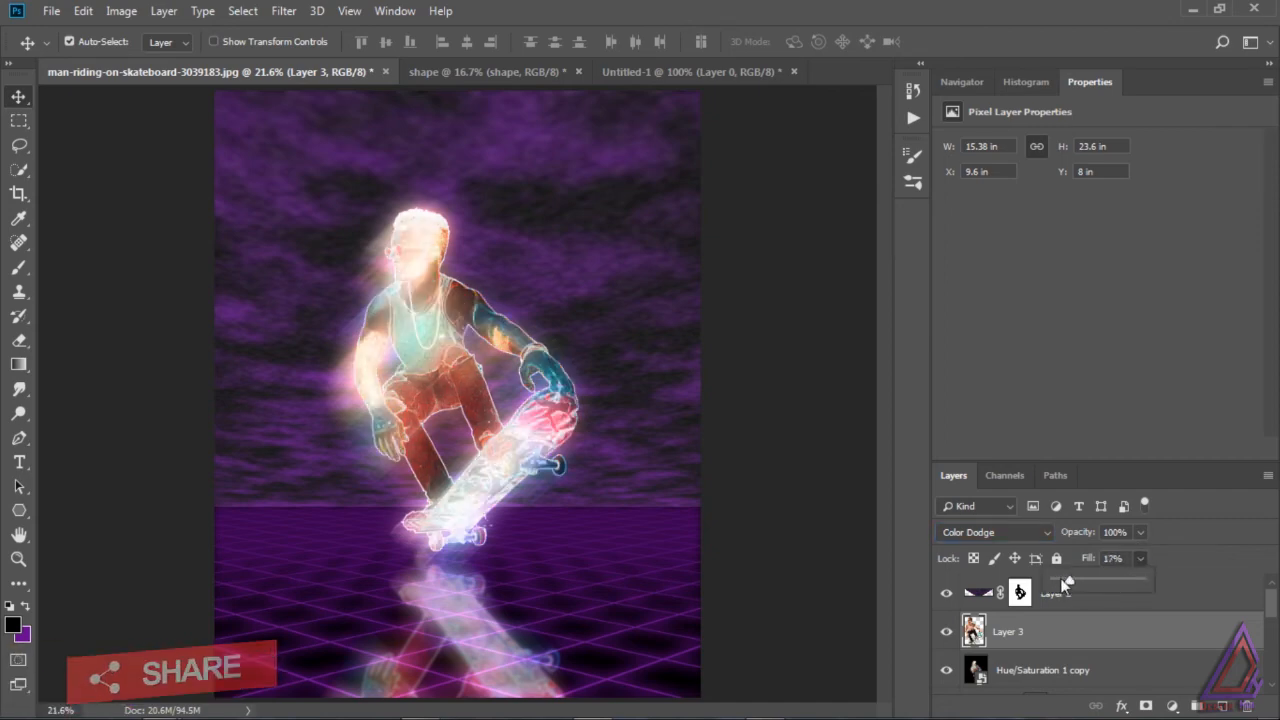
{"action": "left_click_drag", "start_coordinate": [1068, 579], "coordinate": [1064, 581]}
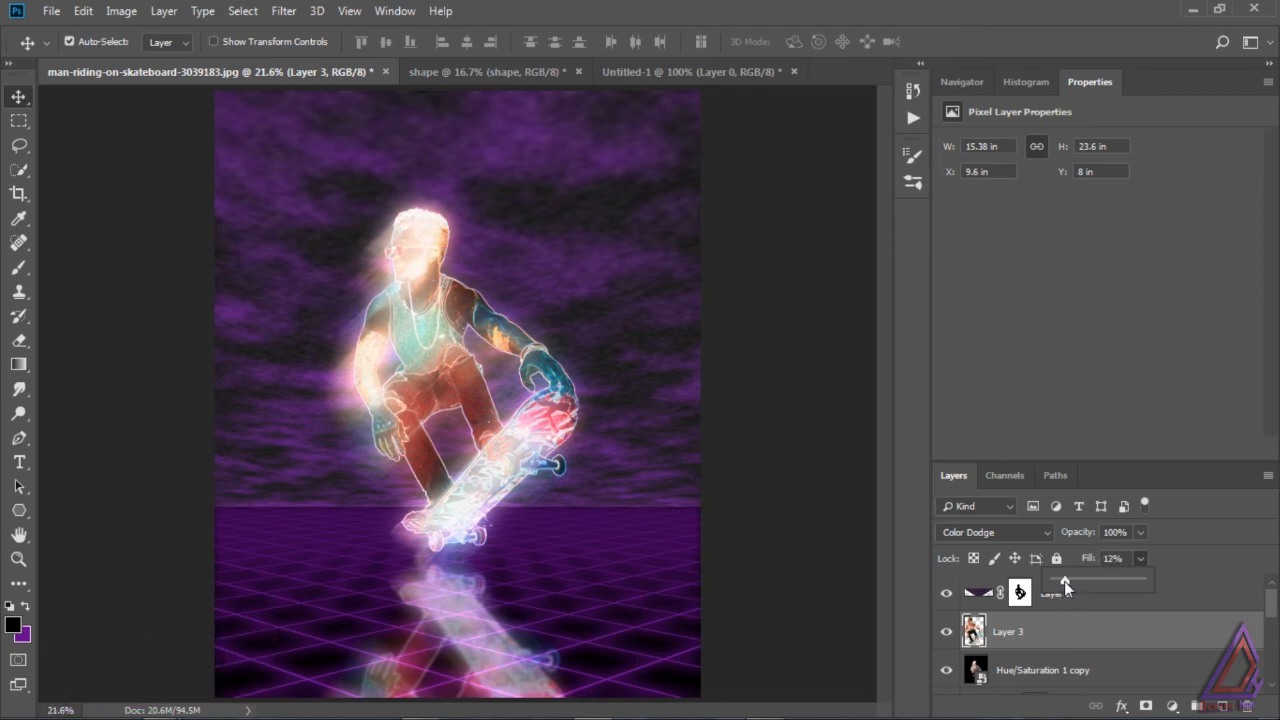
{"action": "left_click", "coordinate": [947, 632]}
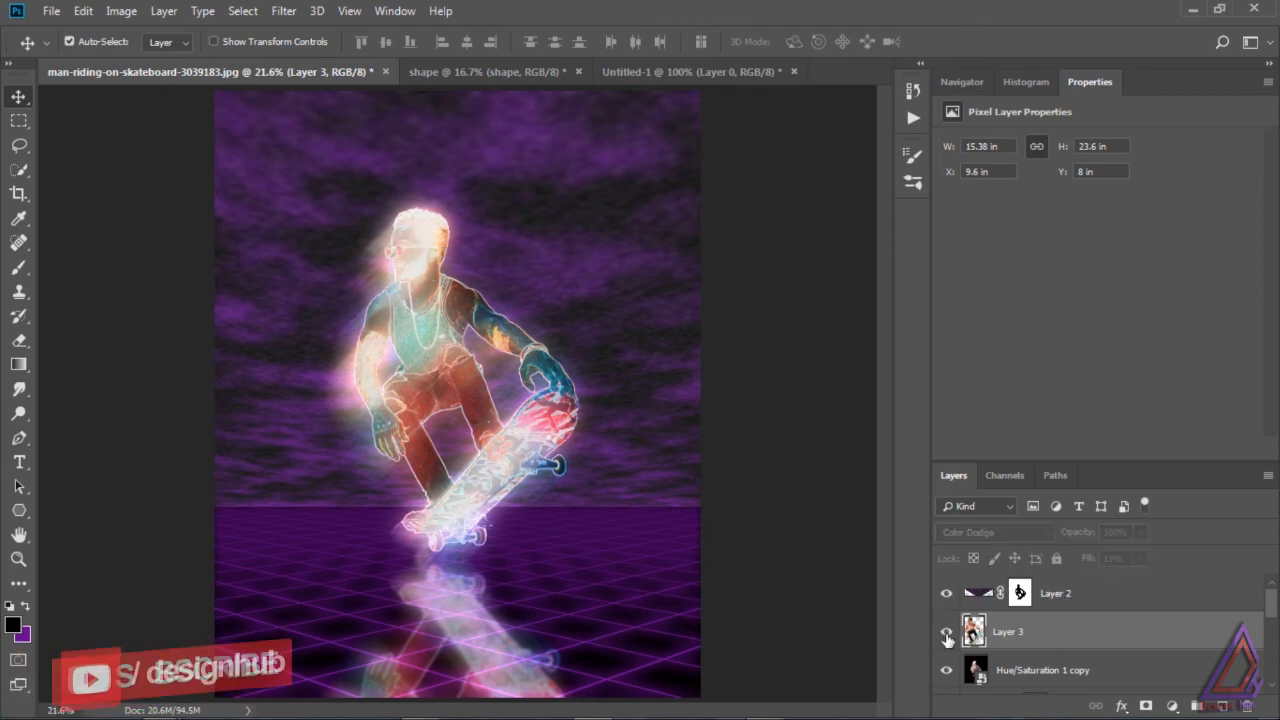
{"action": "left_click", "coordinate": [946, 632]}
{"action": "left_click", "coordinate": [946, 634]}
{"action": "left_click", "coordinate": [946, 634]}
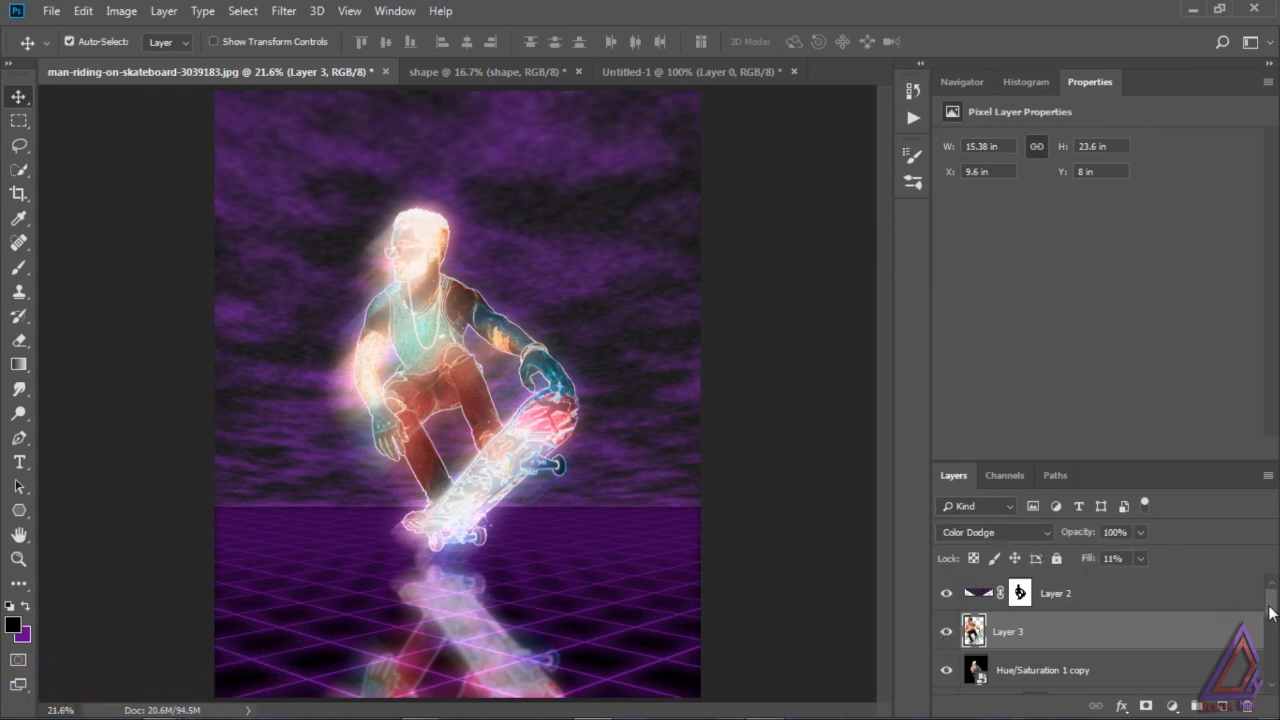
Step: Select all layers from Layer 2 down to Layer 1 and stamp them into a new merged layer above Layer 2
{"action": "left_click", "coordinate": [1080, 600]}
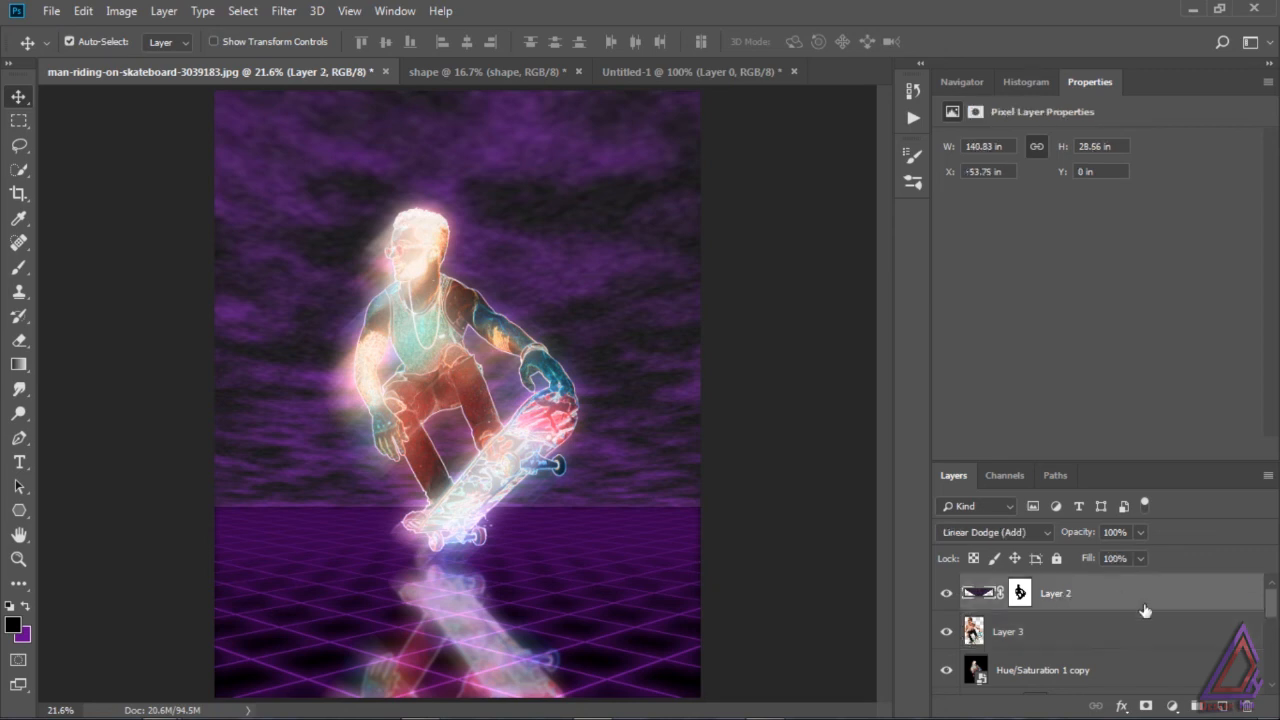
{"action": "left_click_drag", "start_coordinate": [1272, 612], "coordinate": [1276, 680]}
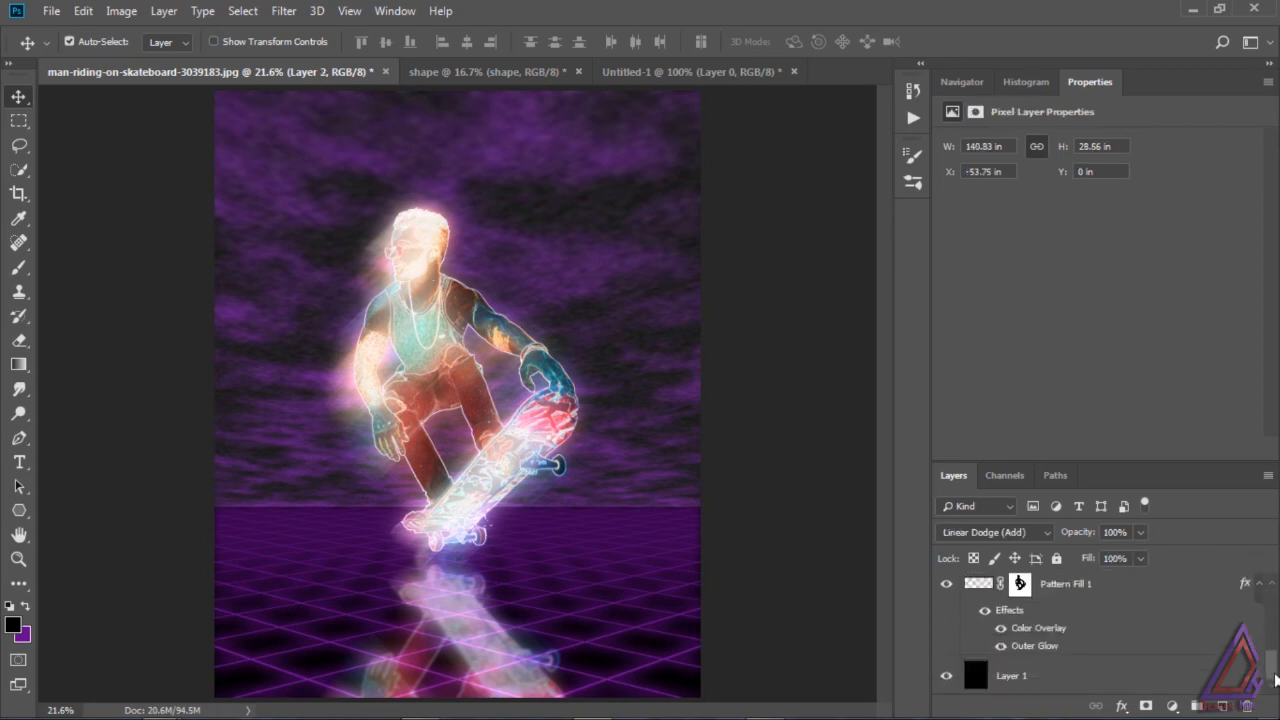
{"action": "left_click", "coordinate": [1034, 682], "text": "shift"}
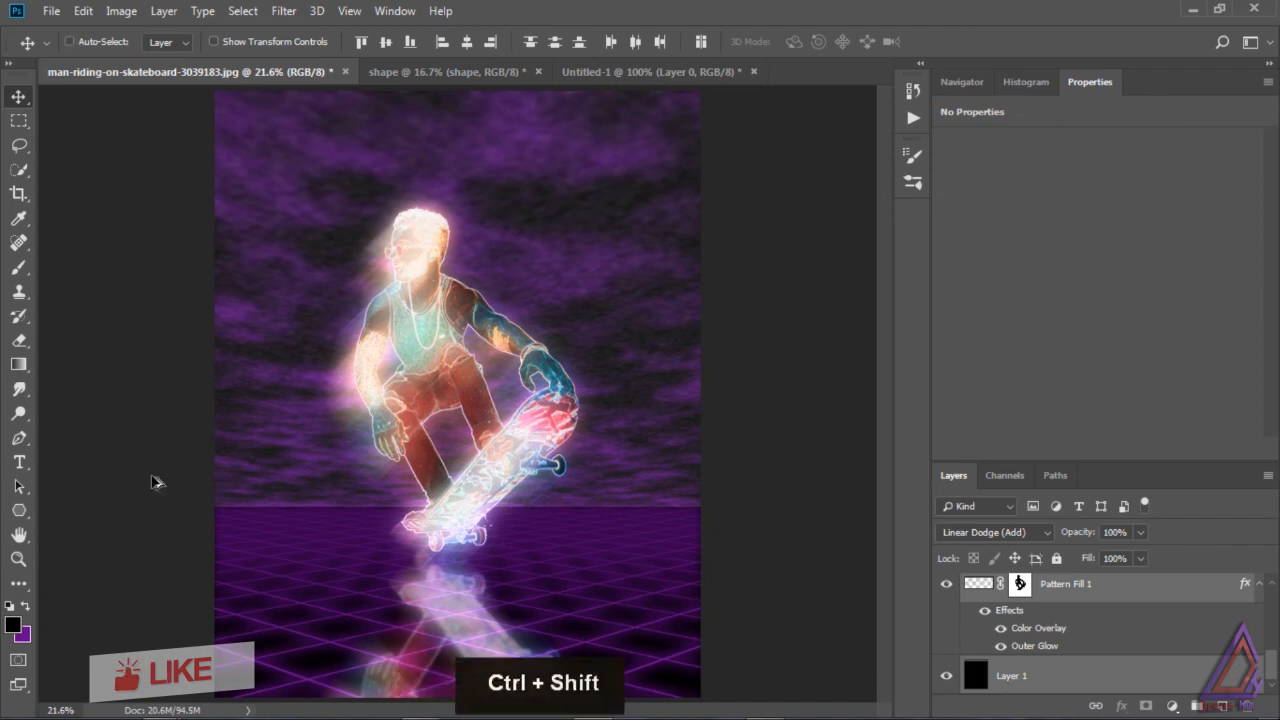
{"action": "key", "text": "ctrl+alt+shift+e"}
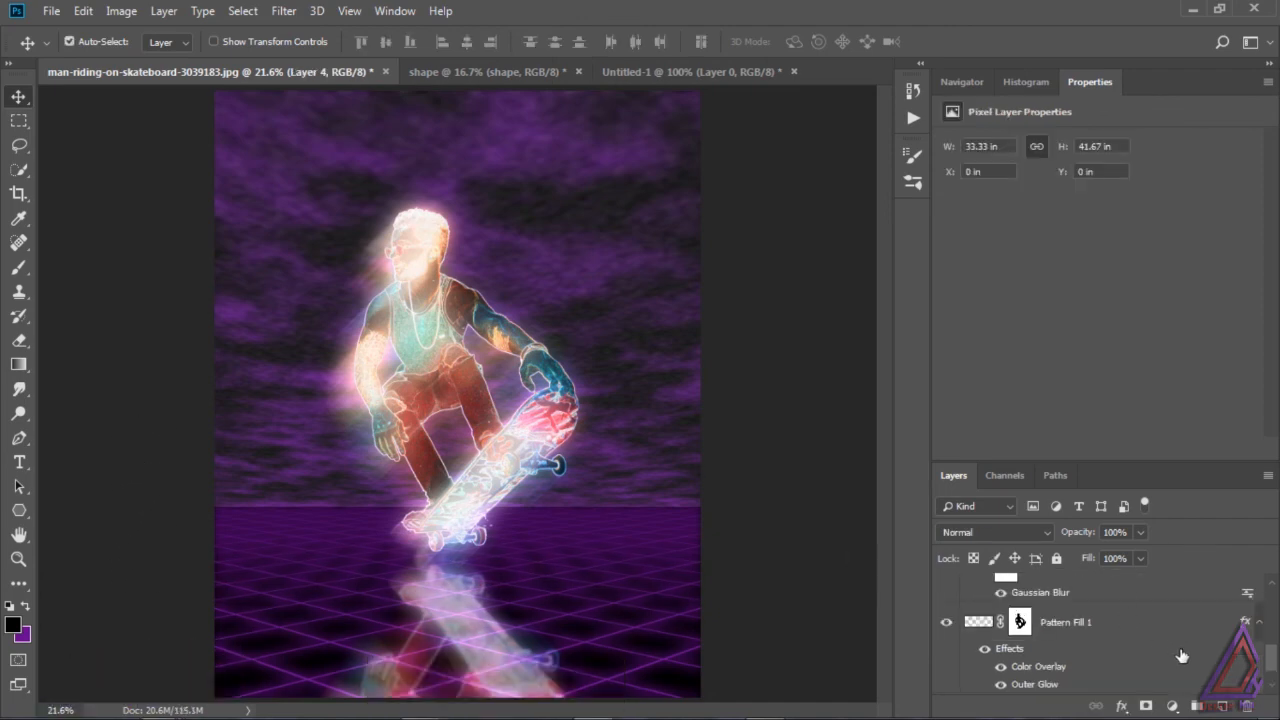
{"action": "left_click_drag", "start_coordinate": [1272, 664], "coordinate": [1272, 598]}
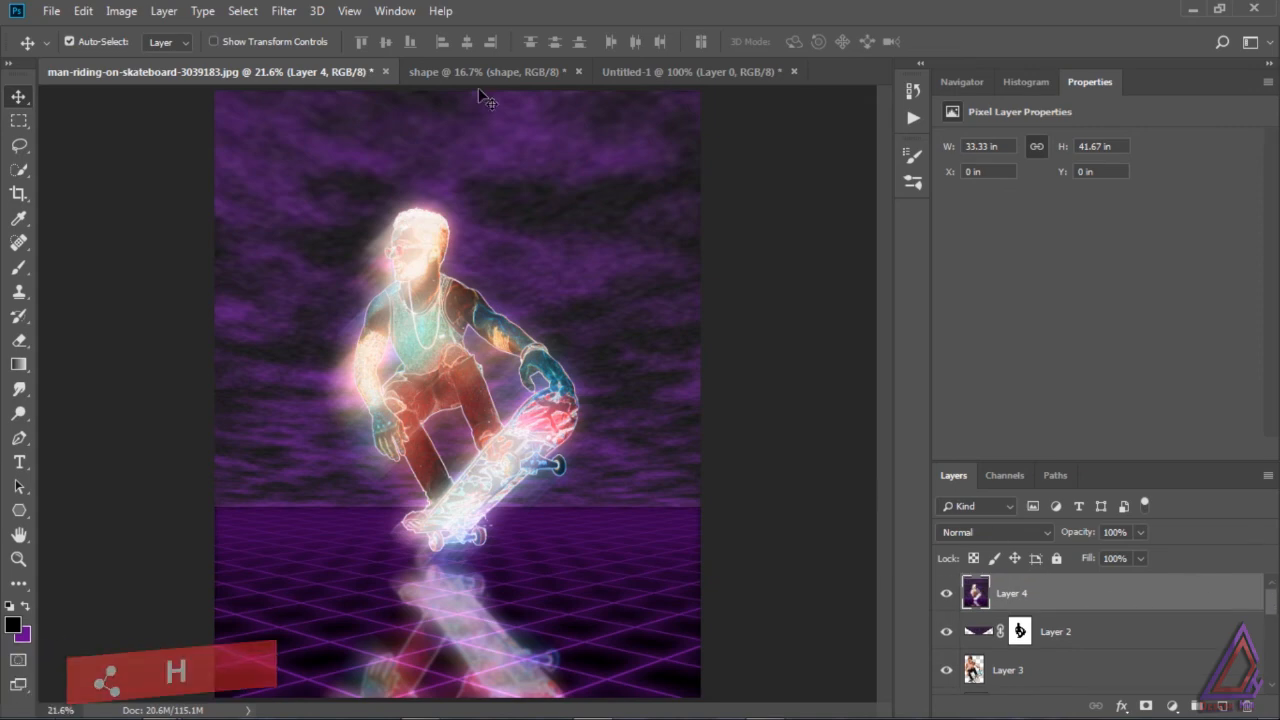
Step: Open Layer 4 in the Camera Raw Filter, setting contrast to -26 and dehaze to -9
{"action": "left_click", "coordinate": [288, 15]}
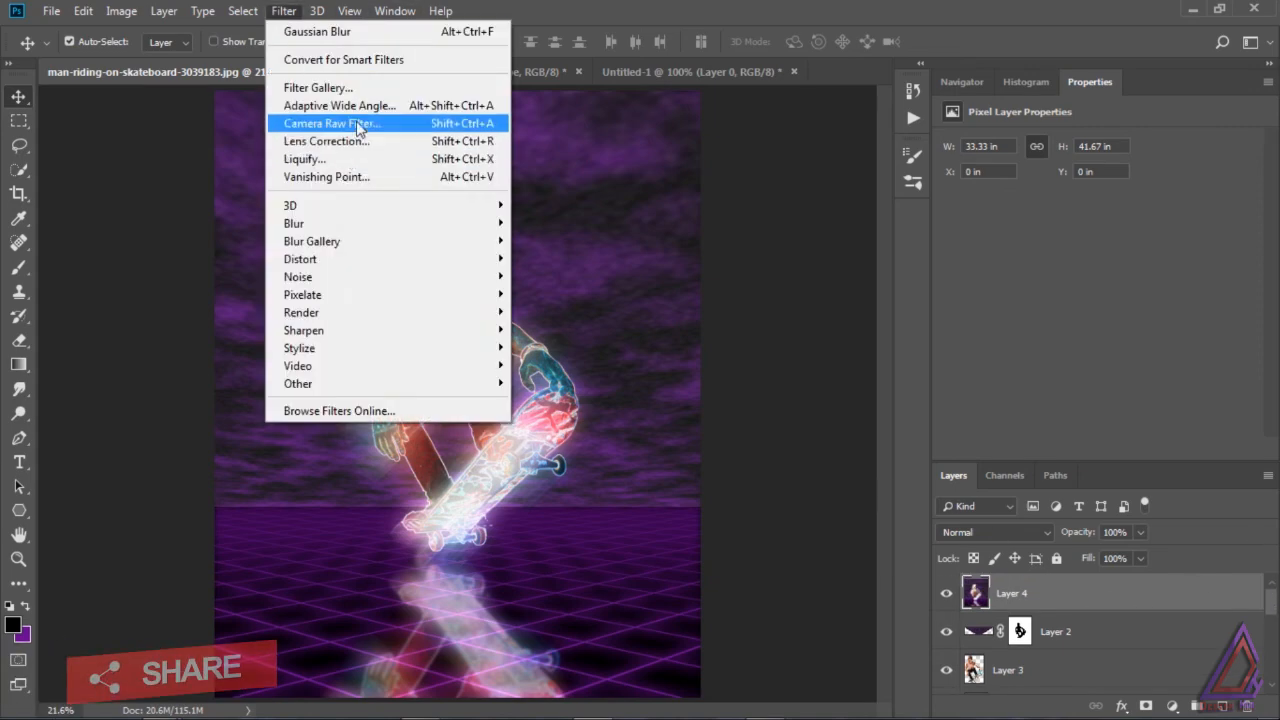
{"action": "left_click", "coordinate": [367, 122]}
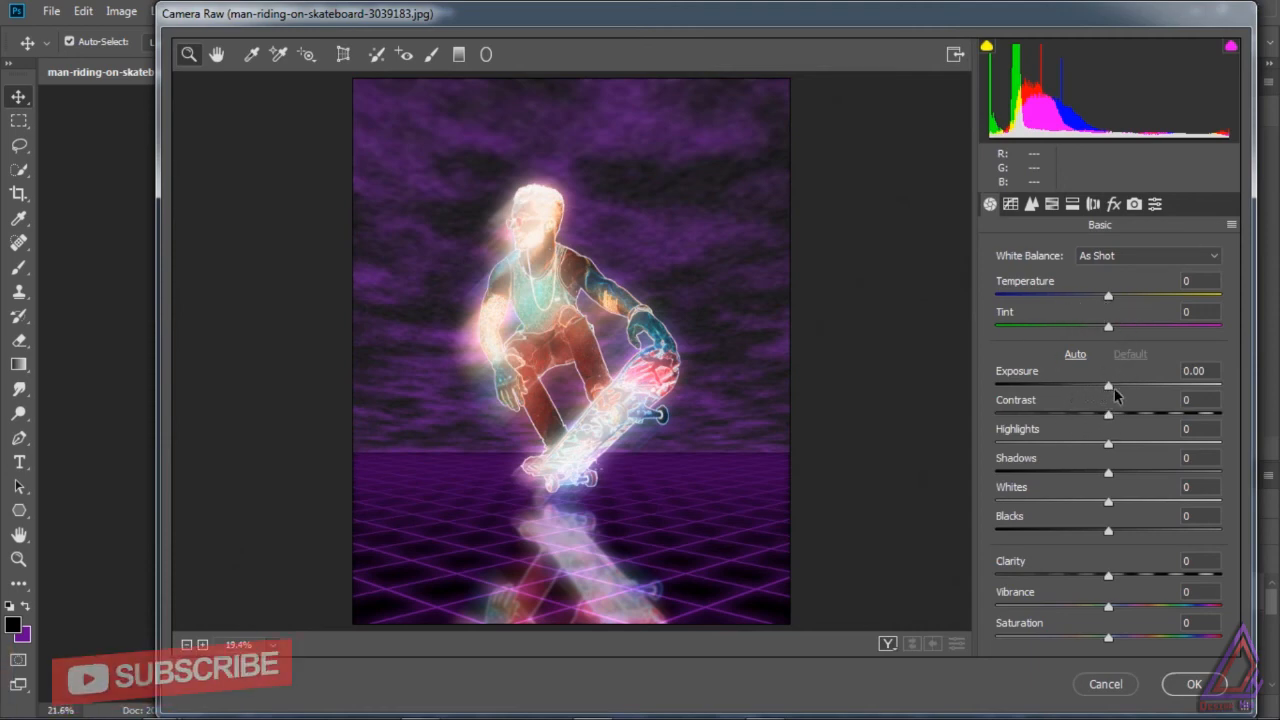
{"action": "left_click_drag", "start_coordinate": [1112, 414], "coordinate": [1079, 421]}
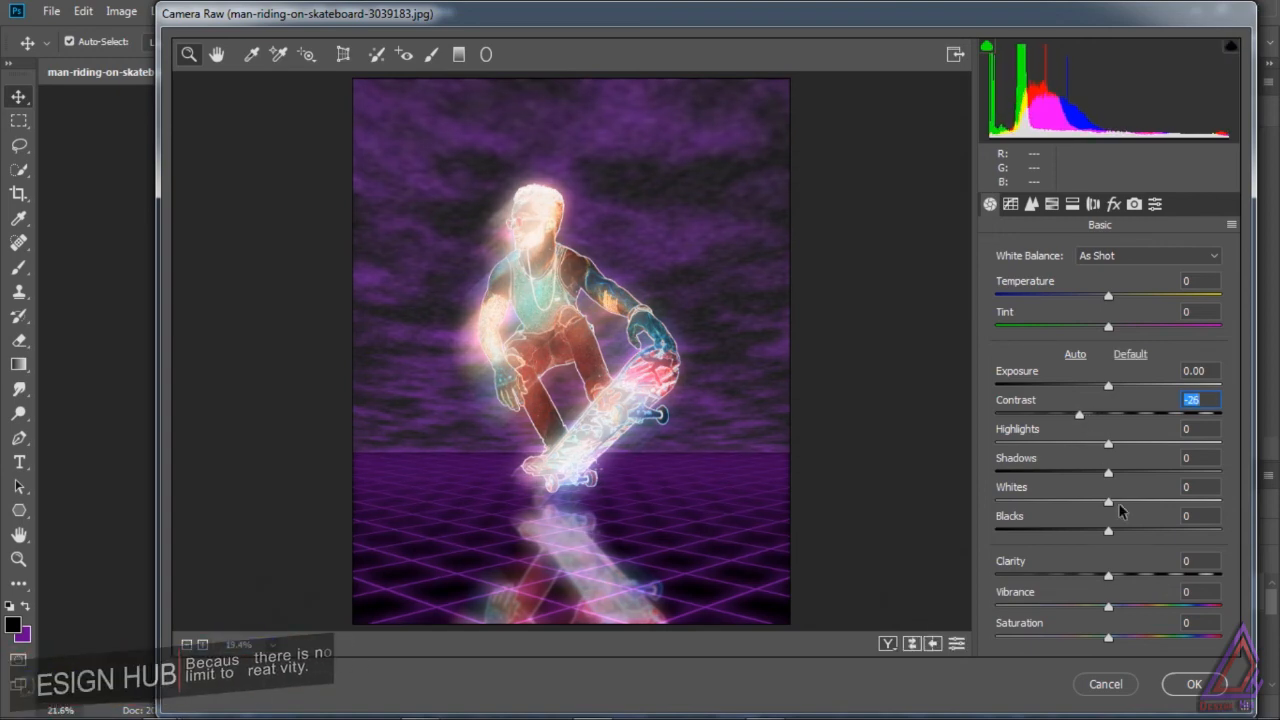
{"action": "left_click", "coordinate": [1114, 204]}
{"action": "left_click_drag", "start_coordinate": [1107, 288], "coordinate": [1096, 289]}
{"action": "left_click", "coordinate": [989, 204]}
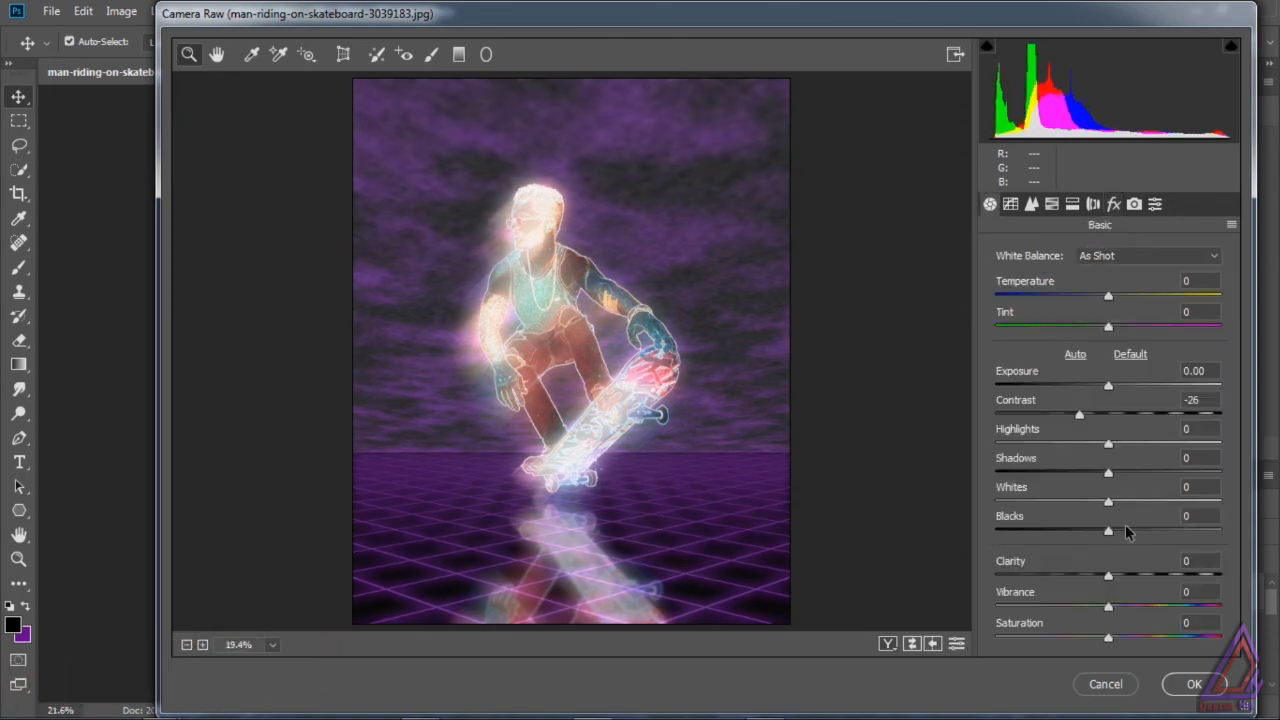
Step: Set clarity to +23, vibrance to +36, saturation to +7, whites to -19, highlights to -10 and blacks to +2
{"action": "left_click_drag", "start_coordinate": [1108, 576], "coordinate": [1121, 643]}
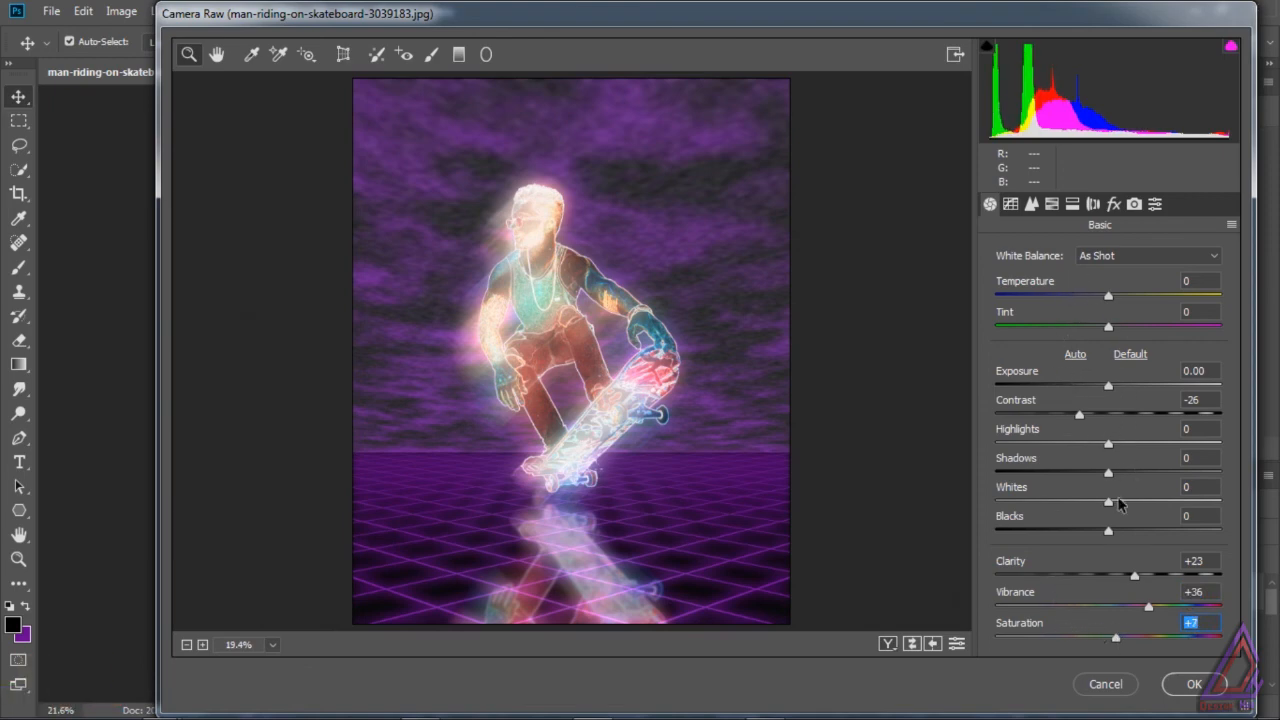
{"action": "left_click_drag", "start_coordinate": [1120, 505], "coordinate": [1087, 504]}
{"action": "mouse_move", "coordinate": [1108, 444]}
{"action": "left_mouse_down"}
{"action": "mouse_move", "coordinate": [1080, 447]}
{"action": "mouse_move", "coordinate": [1097, 448]}
{"action": "left_mouse_up"}
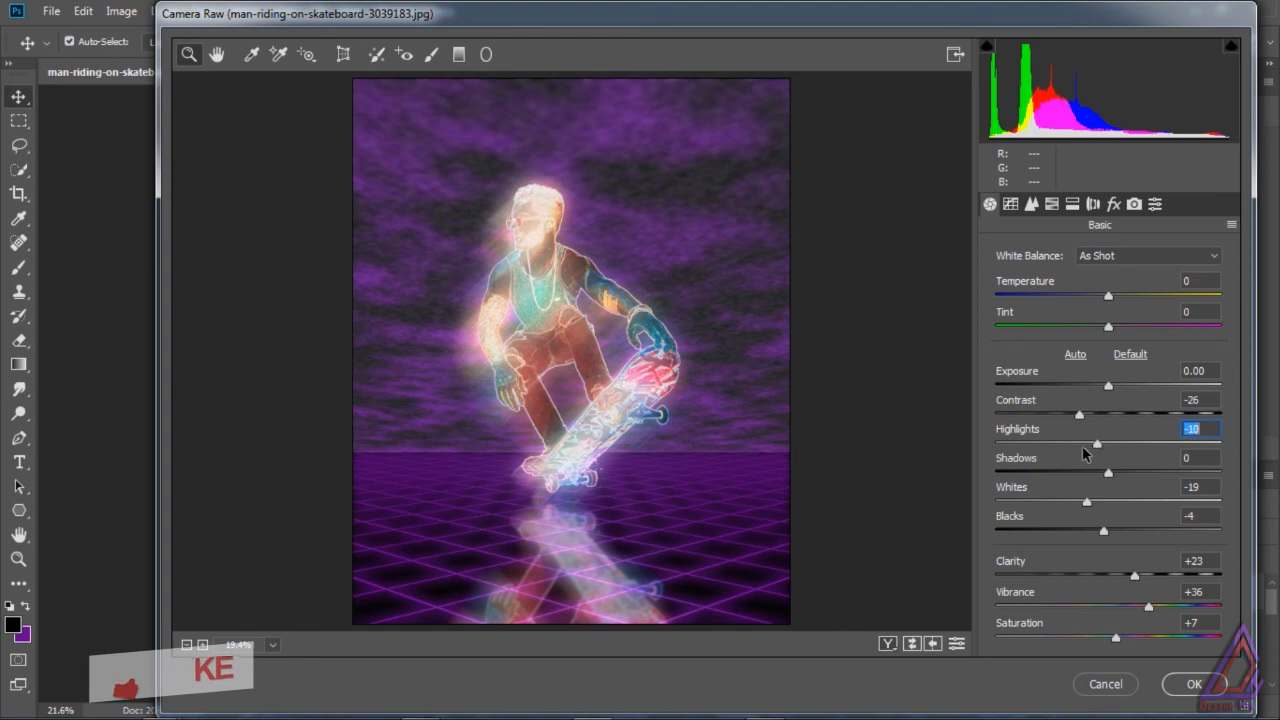
{"action": "left_click", "coordinate": [1104, 532]}
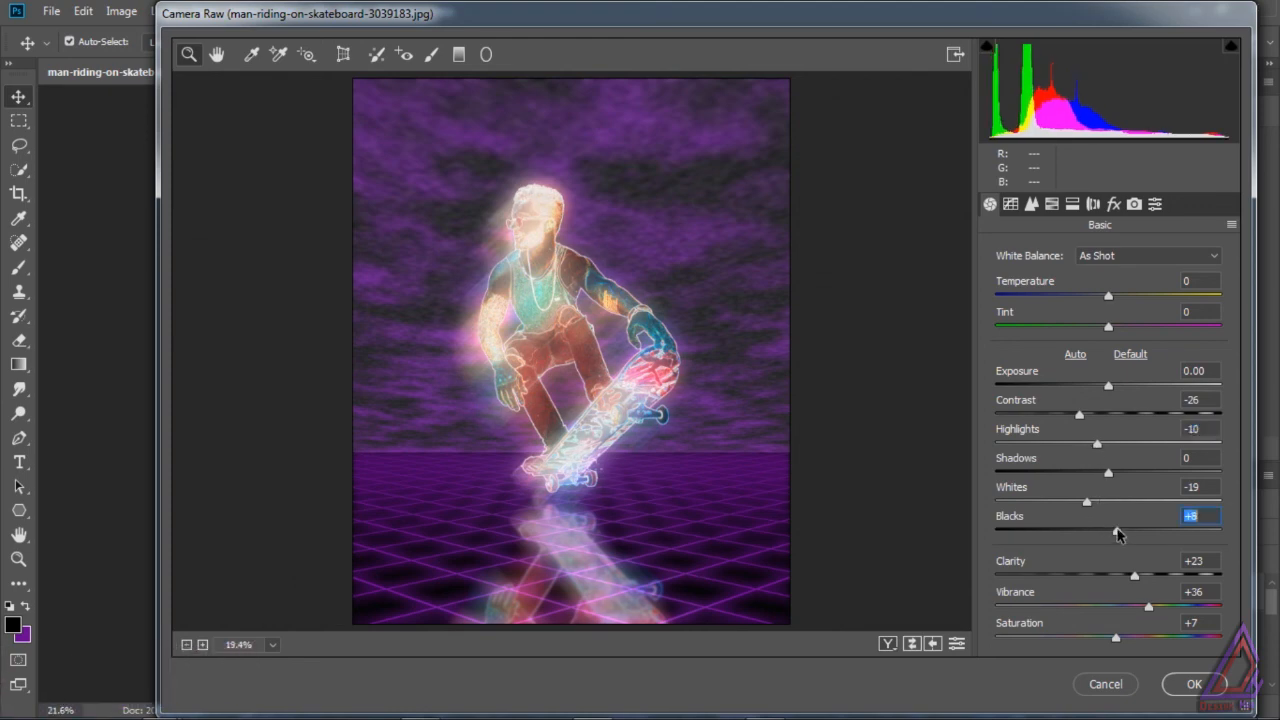
{"action": "left_click_drag", "start_coordinate": [1104, 532], "coordinate": [1110, 531]}
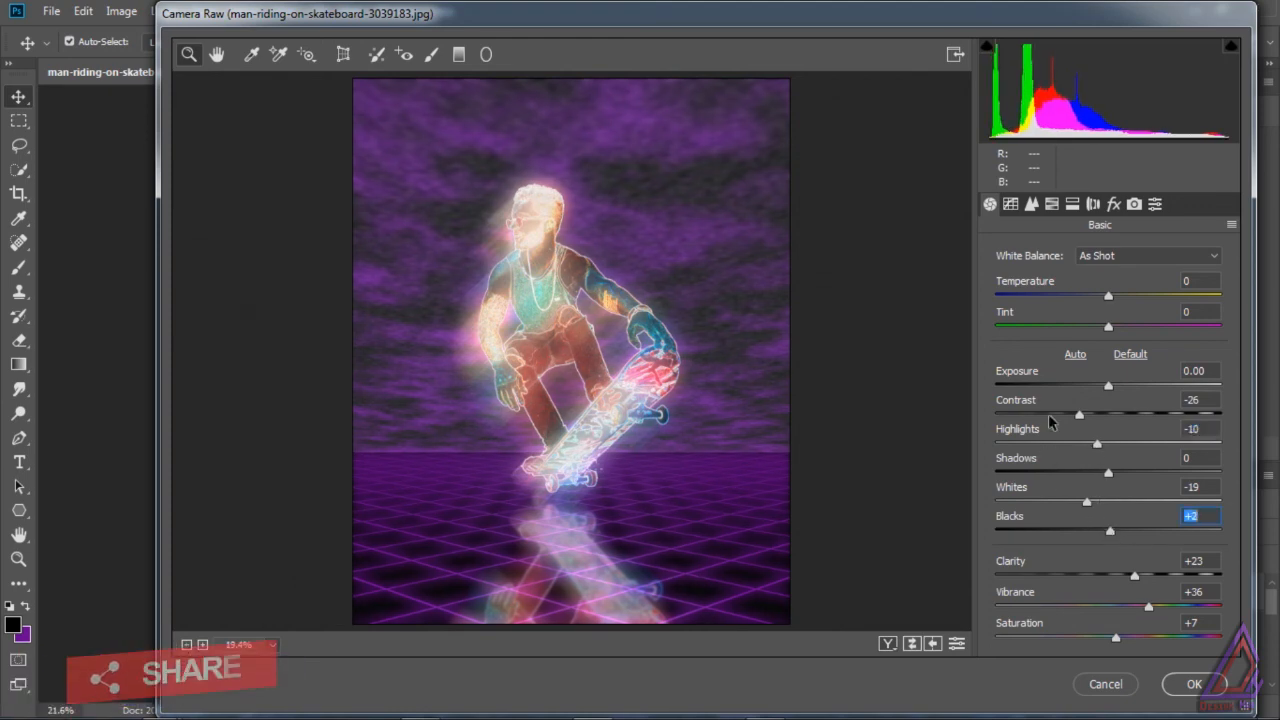
Step: Darken the image edges with a feathered post-crop vignette and set the contrast to -23
{"action": "left_click", "coordinate": [1113, 204]}
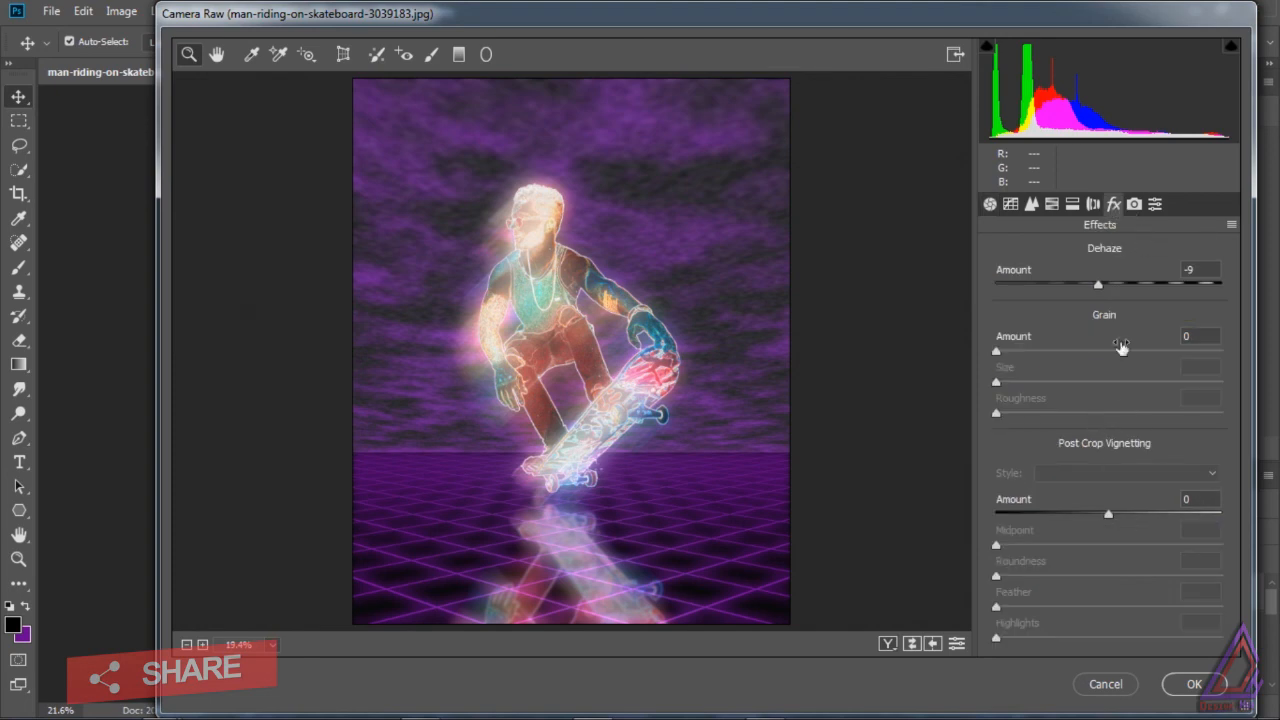
{"action": "left_click_drag", "start_coordinate": [1110, 515], "coordinate": [1106, 609]}
{"action": "left_click", "coordinate": [990, 204]}
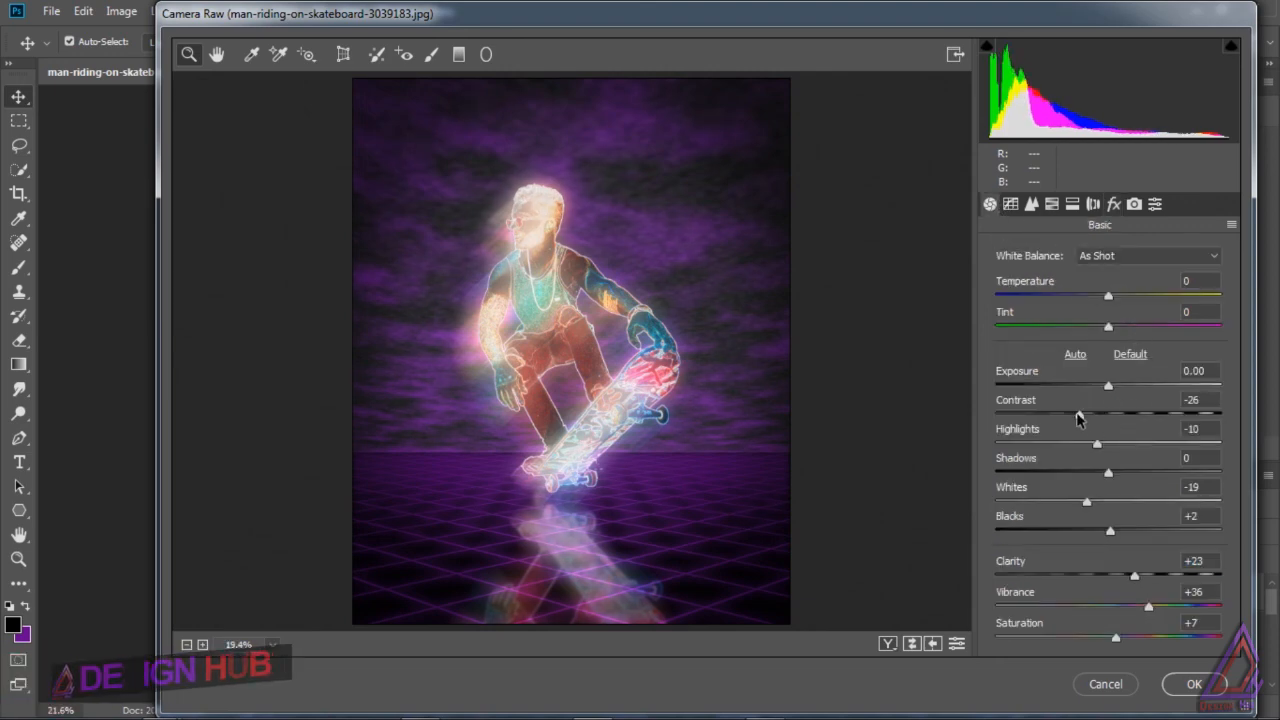
{"action": "mouse_move", "coordinate": [1079, 413]}
{"action": "left_mouse_down"}
{"action": "mouse_move", "coordinate": [1115, 422]}
{"action": "mouse_move", "coordinate": [1092, 424]}
{"action": "left_mouse_up"}
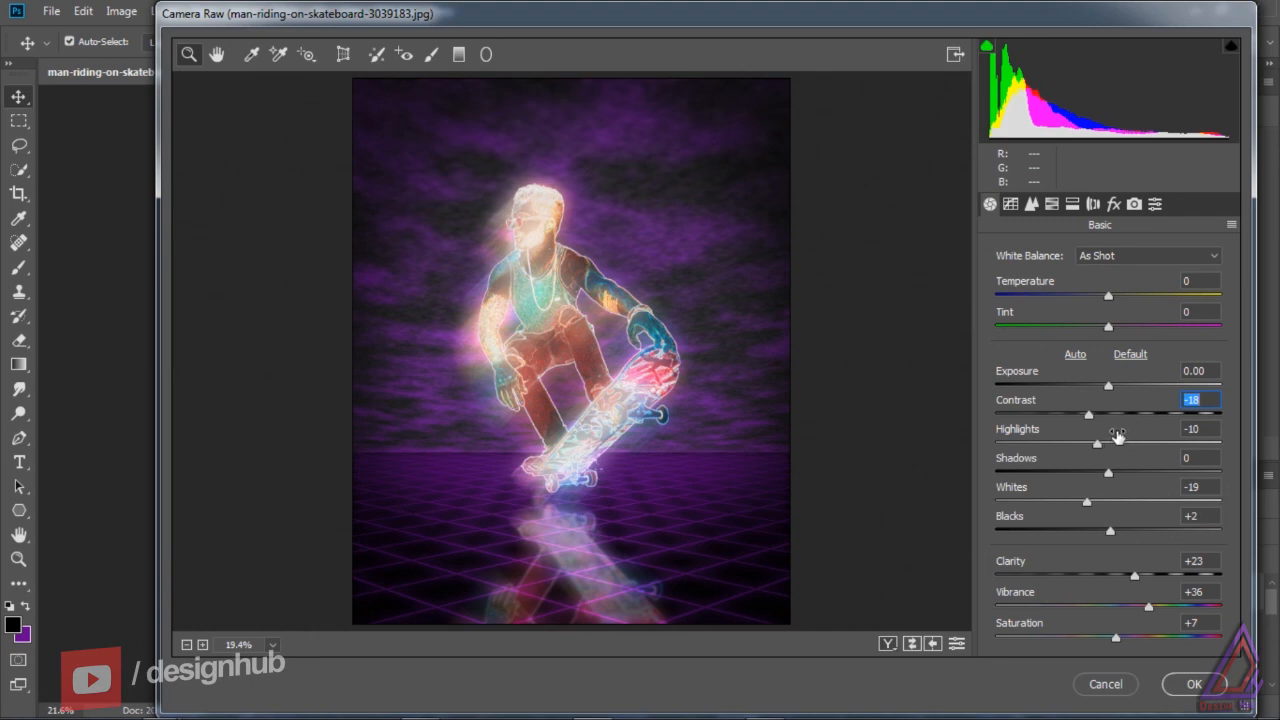
{"action": "left_click_drag", "start_coordinate": [1093, 421], "coordinate": [1088, 421]}
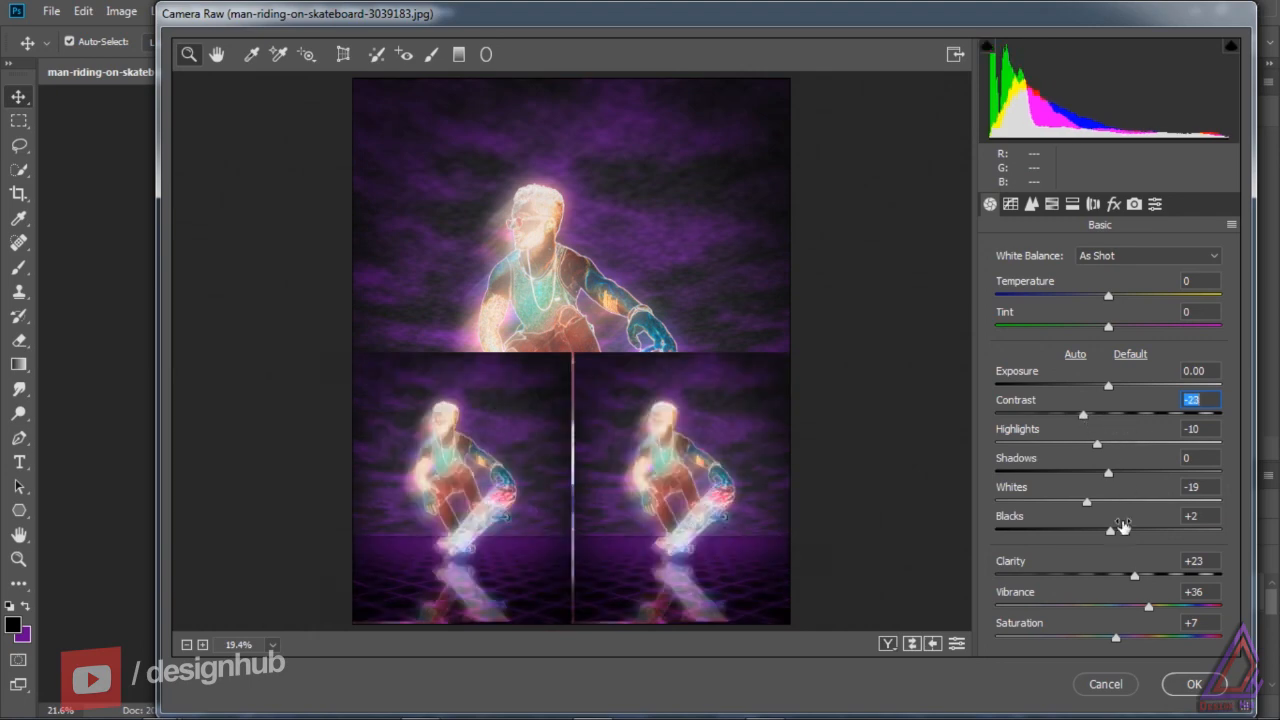
Step: Shape the RGB point curve into an S through 51/39, a midpoint and 190/200, with a lifted black point and the white point at 251/249
{"action": "left_click", "coordinate": [1010, 204]}
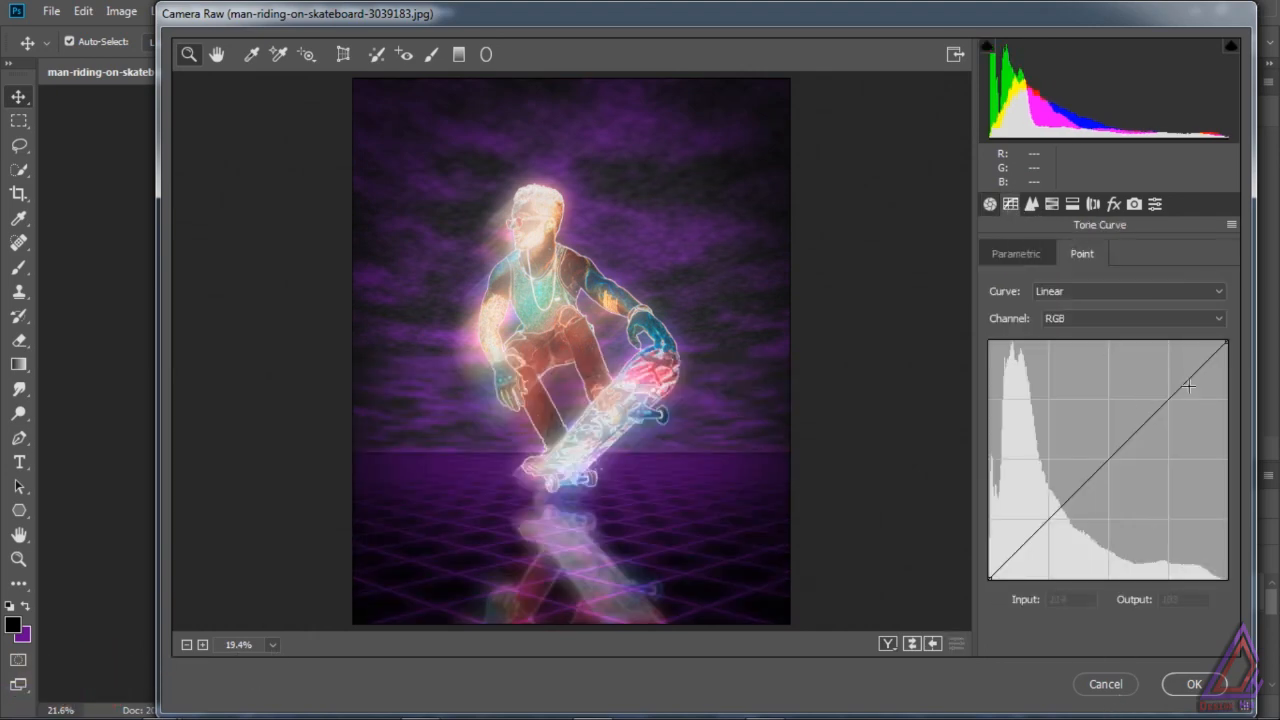
{"action": "left_click", "coordinate": [1106, 461]}
{"action": "left_click_drag", "start_coordinate": [1032, 533], "coordinate": [1034, 543]}
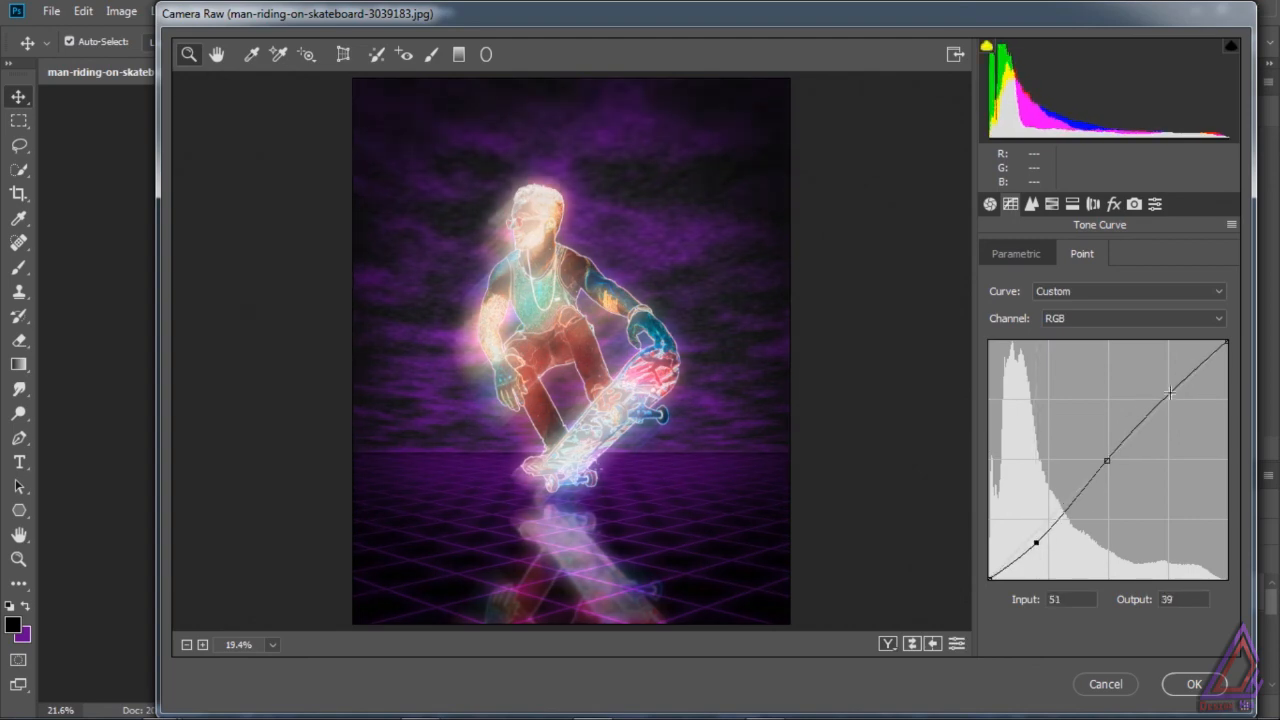
{"action": "mouse_move", "coordinate": [1170, 393]}
{"action": "left_mouse_down"}
{"action": "mouse_move", "coordinate": [1163, 378]}
{"action": "mouse_move", "coordinate": [1167, 393]}
{"action": "left_mouse_up"}
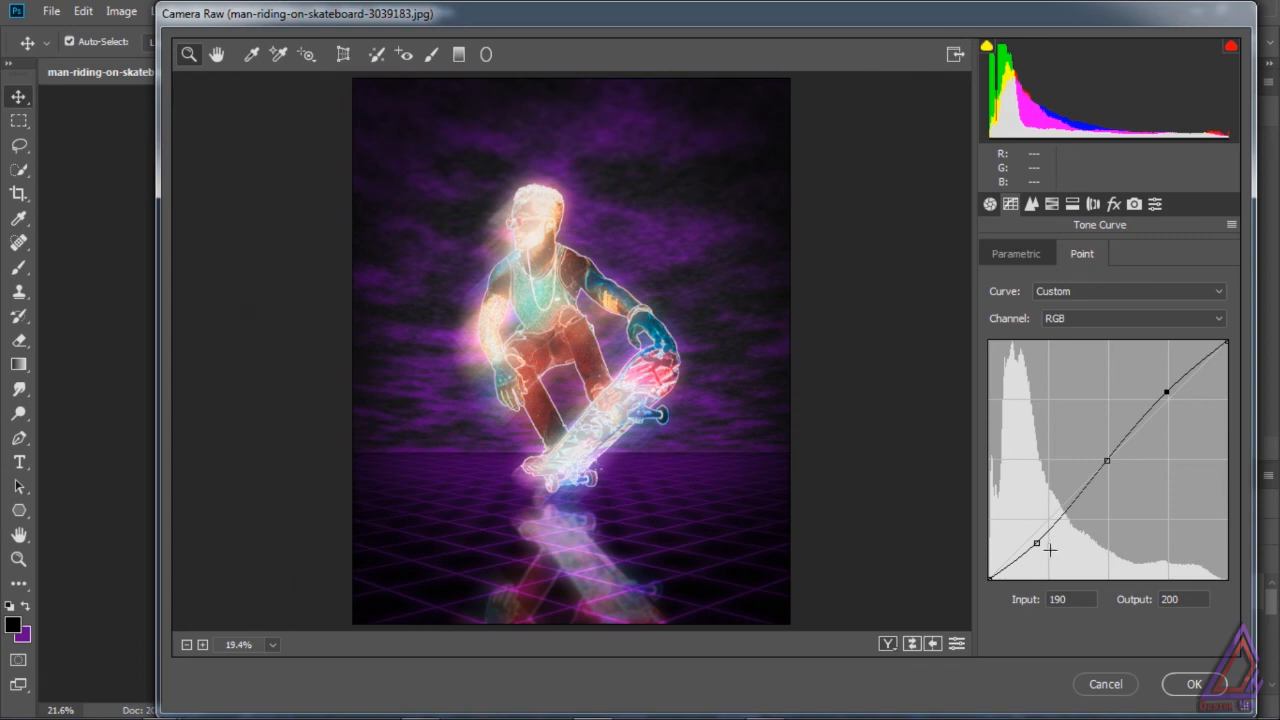
{"action": "left_click_drag", "start_coordinate": [988, 578], "coordinate": [986, 554]}
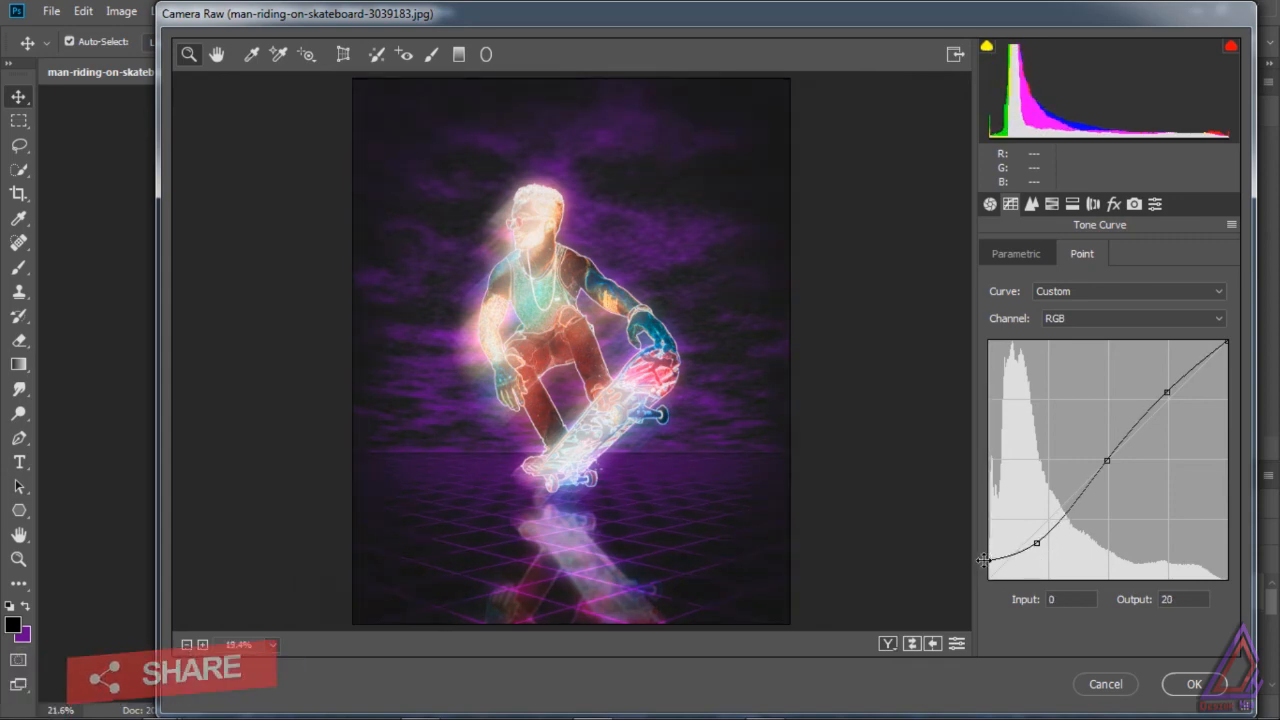
{"action": "left_click_drag", "start_coordinate": [1226, 342], "coordinate": [1222, 346]}
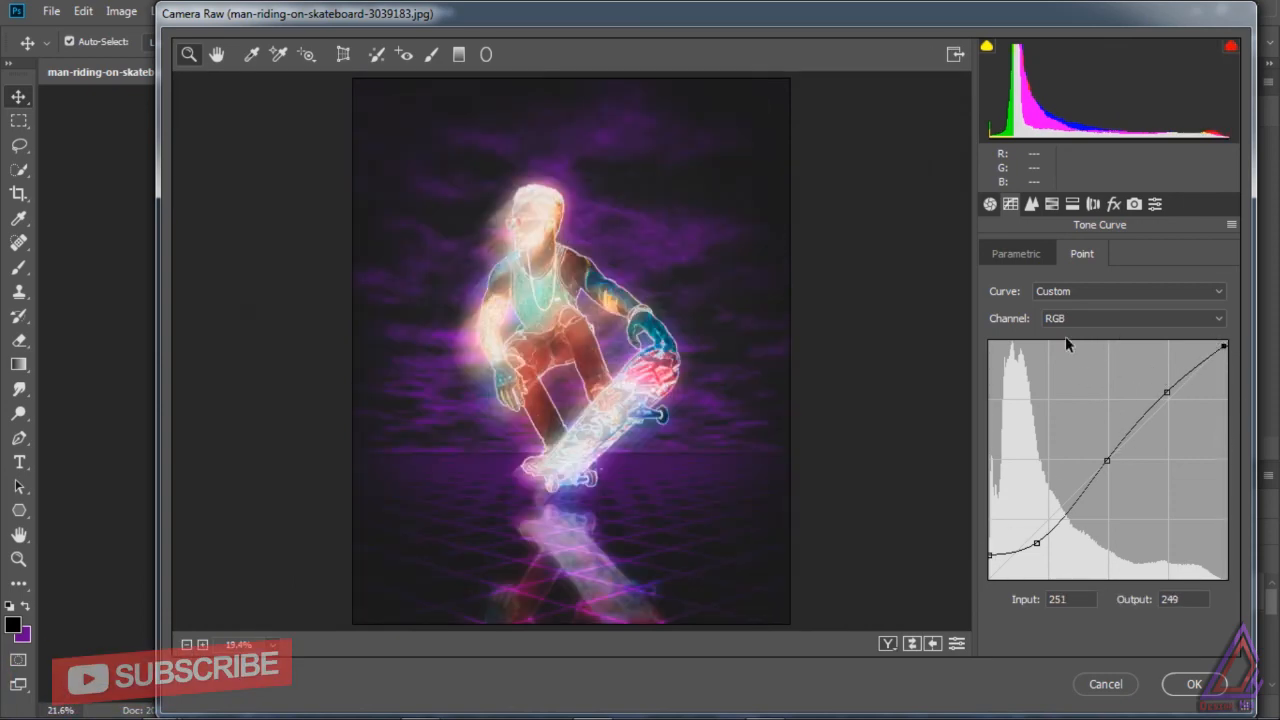
Step: Set clarity to +27, apply the Camera Raw adjustments and compare the image with and without Layer 4
{"action": "left_click", "coordinate": [990, 204]}
{"action": "left_click_drag", "start_coordinate": [1137, 576], "coordinate": [1143, 576]}
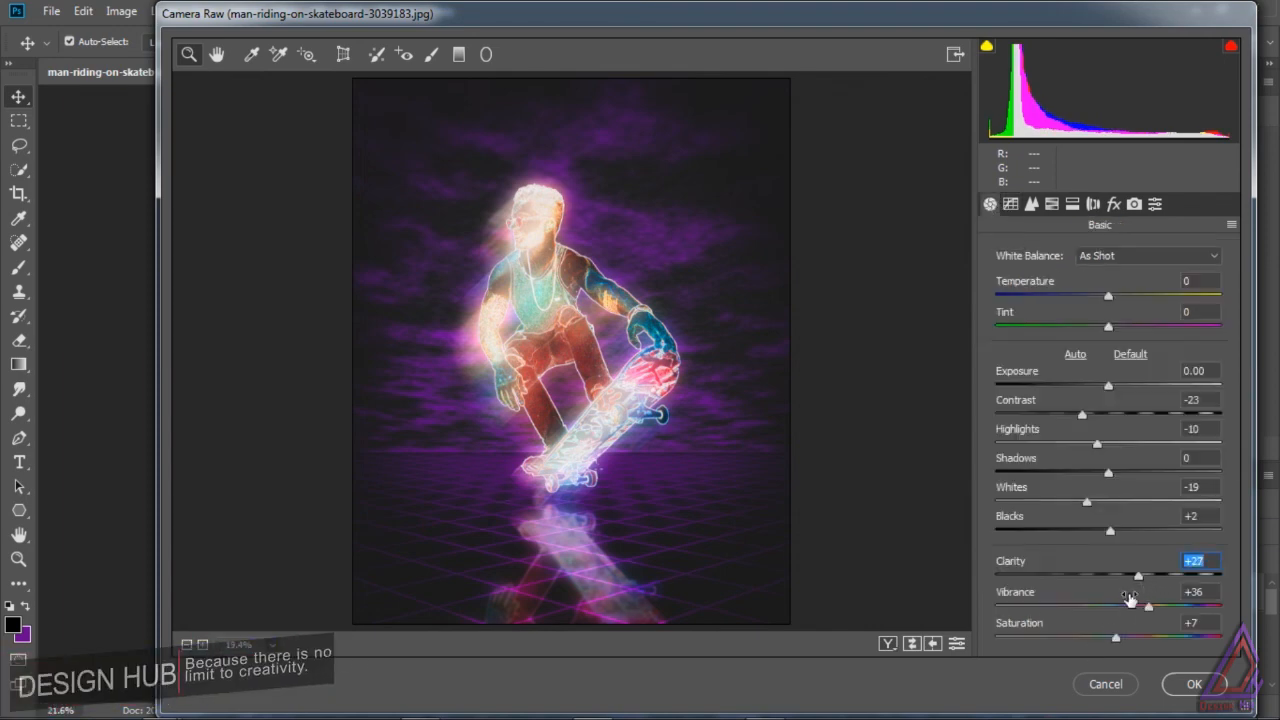
{"action": "left_click", "coordinate": [1194, 684]}
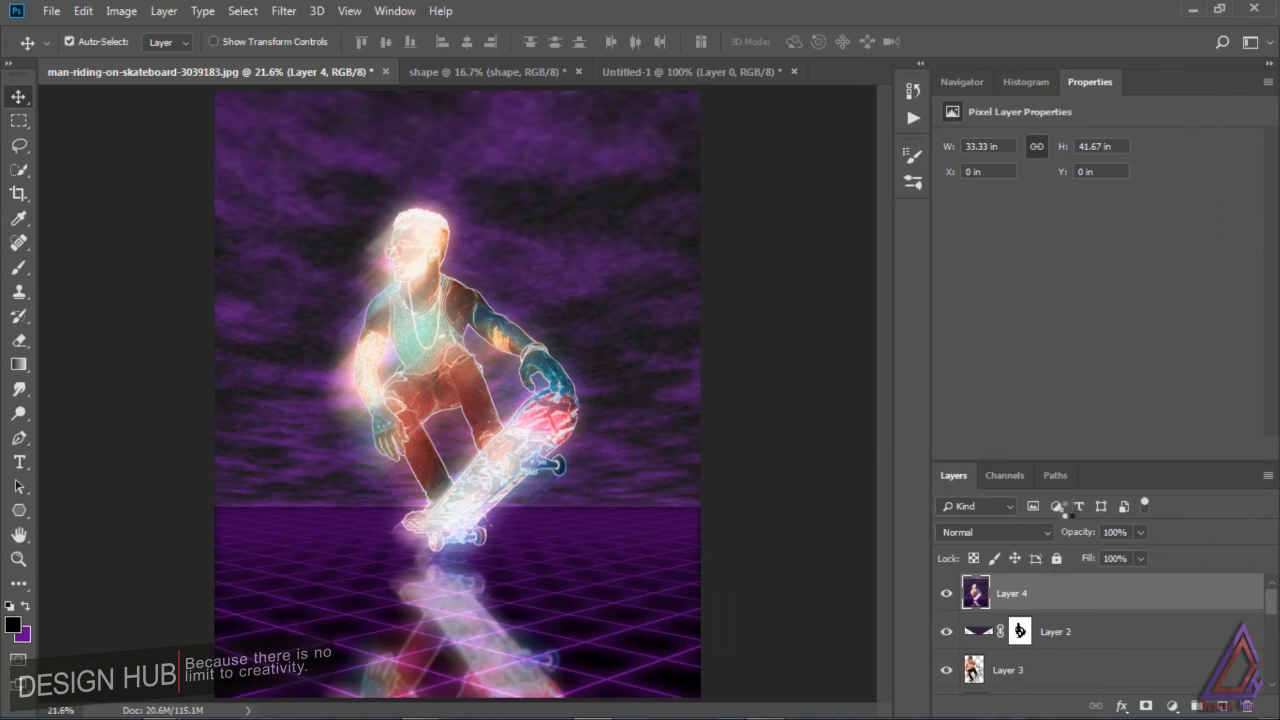
{"action": "left_click", "coordinate": [945, 594]}
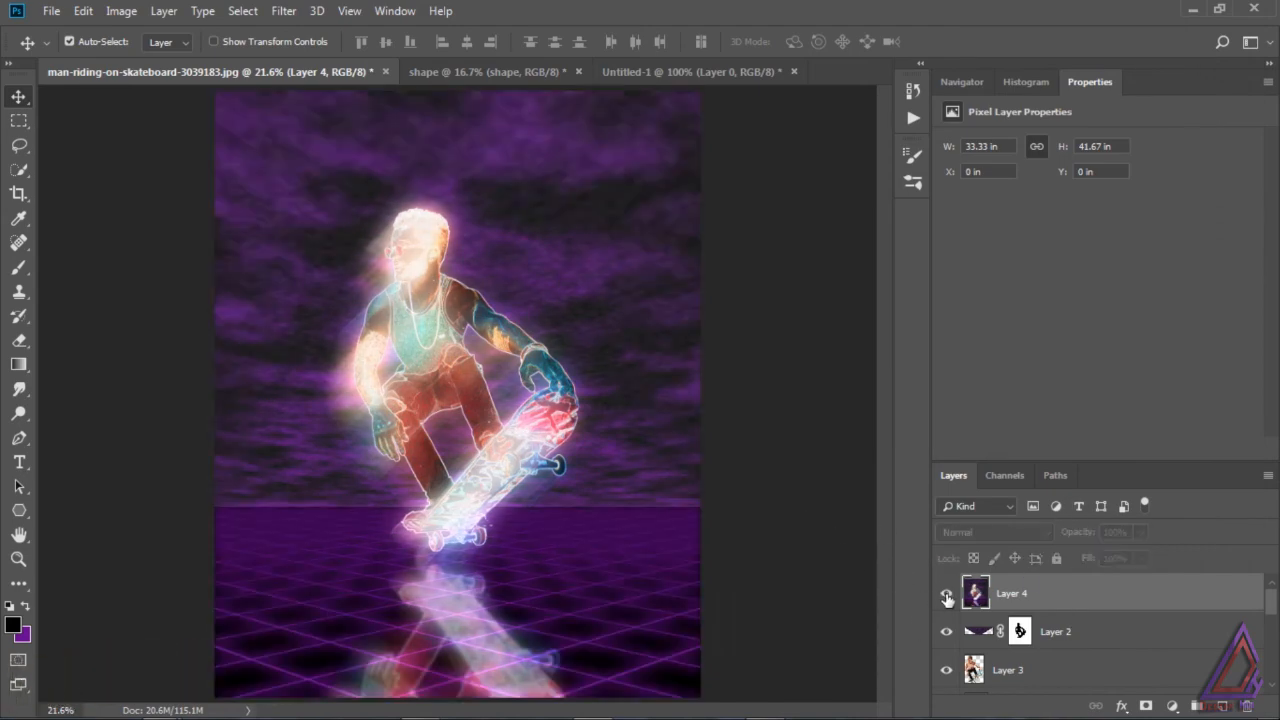
{"action": "left_click", "coordinate": [945, 594]}
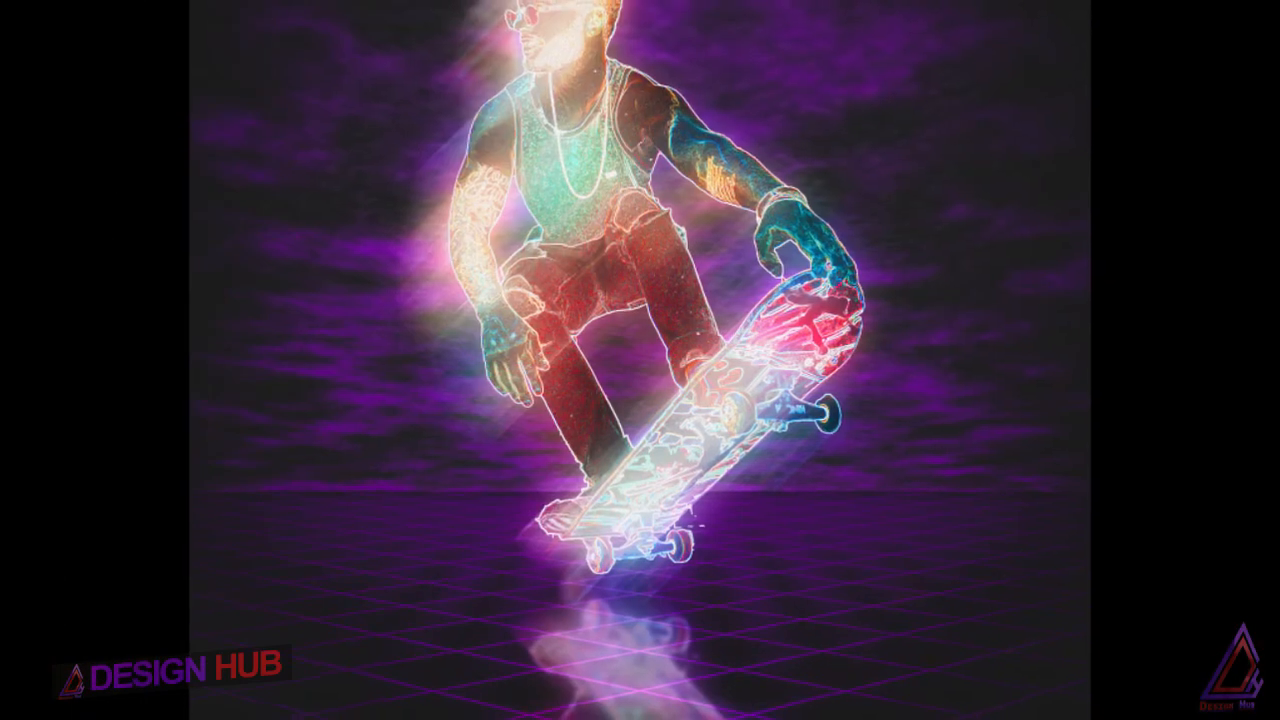